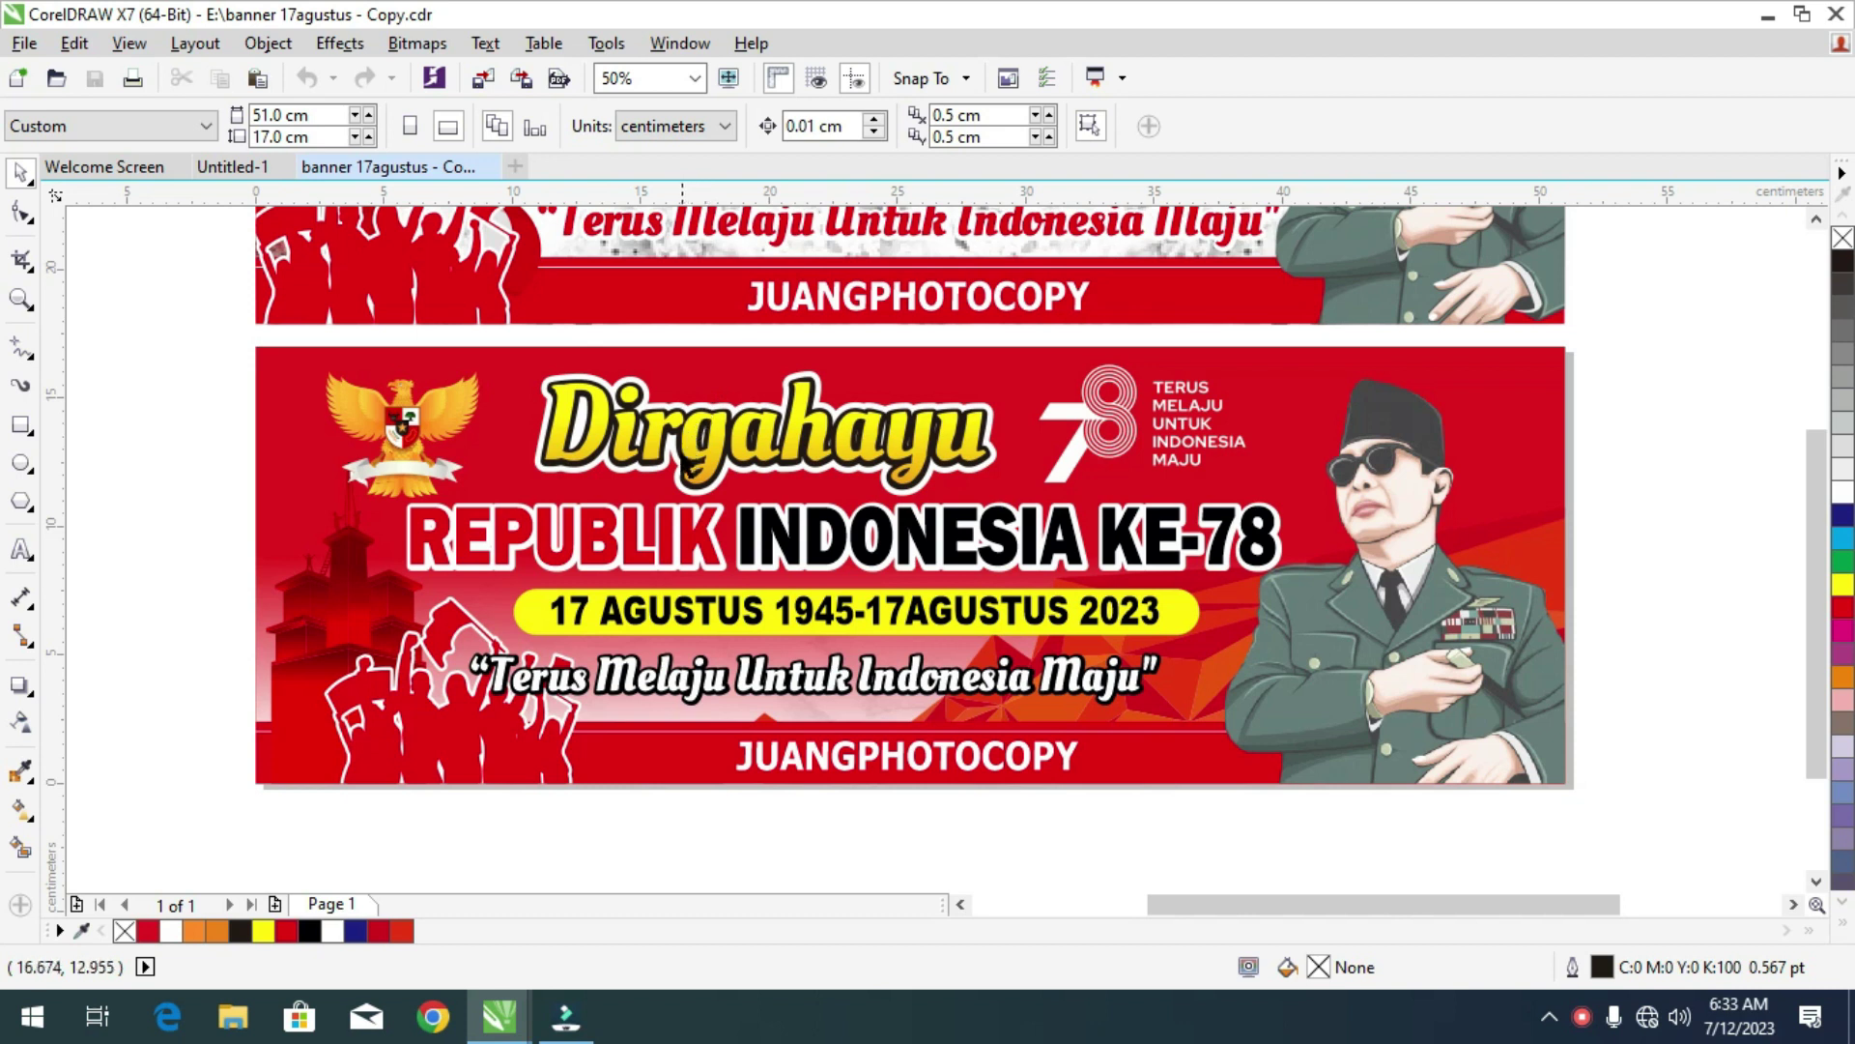
Examine the two Independence Day banner designs and select the lower banner's group.
scroll(717, 485, "up", 2)
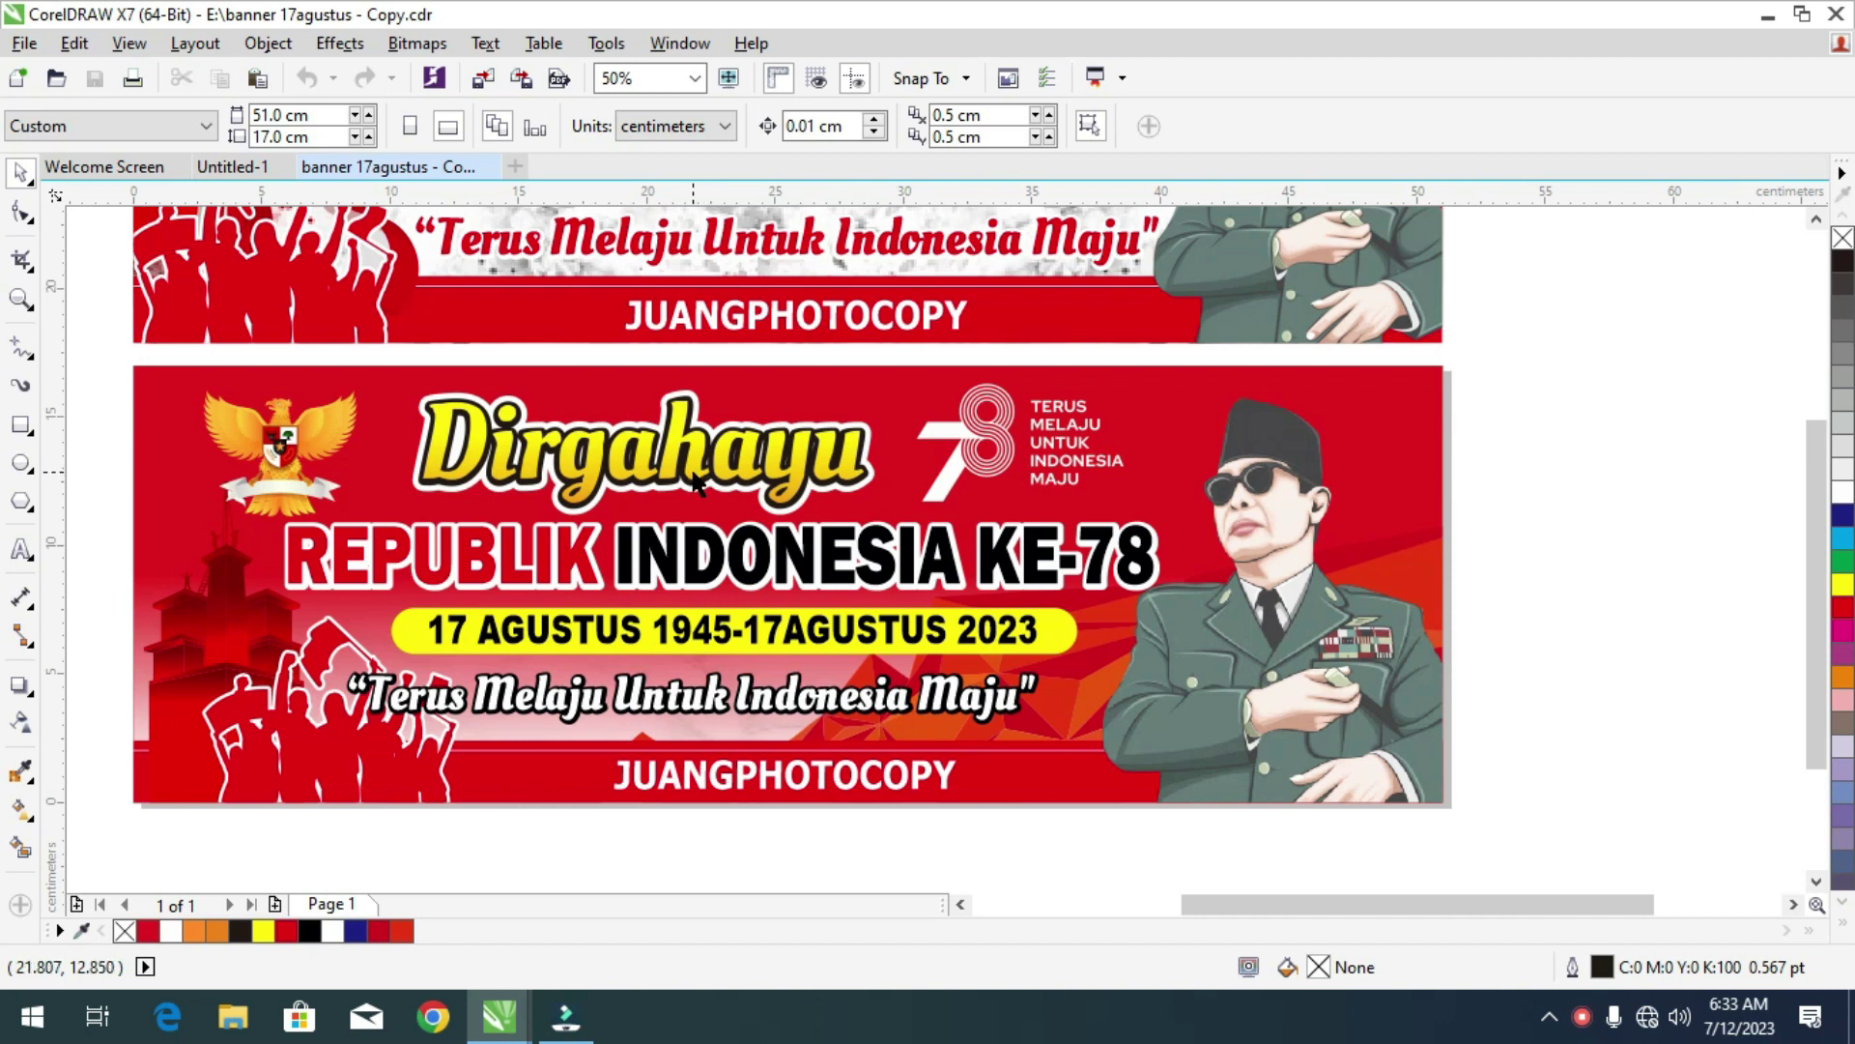
scroll(695, 481, "down", 1)
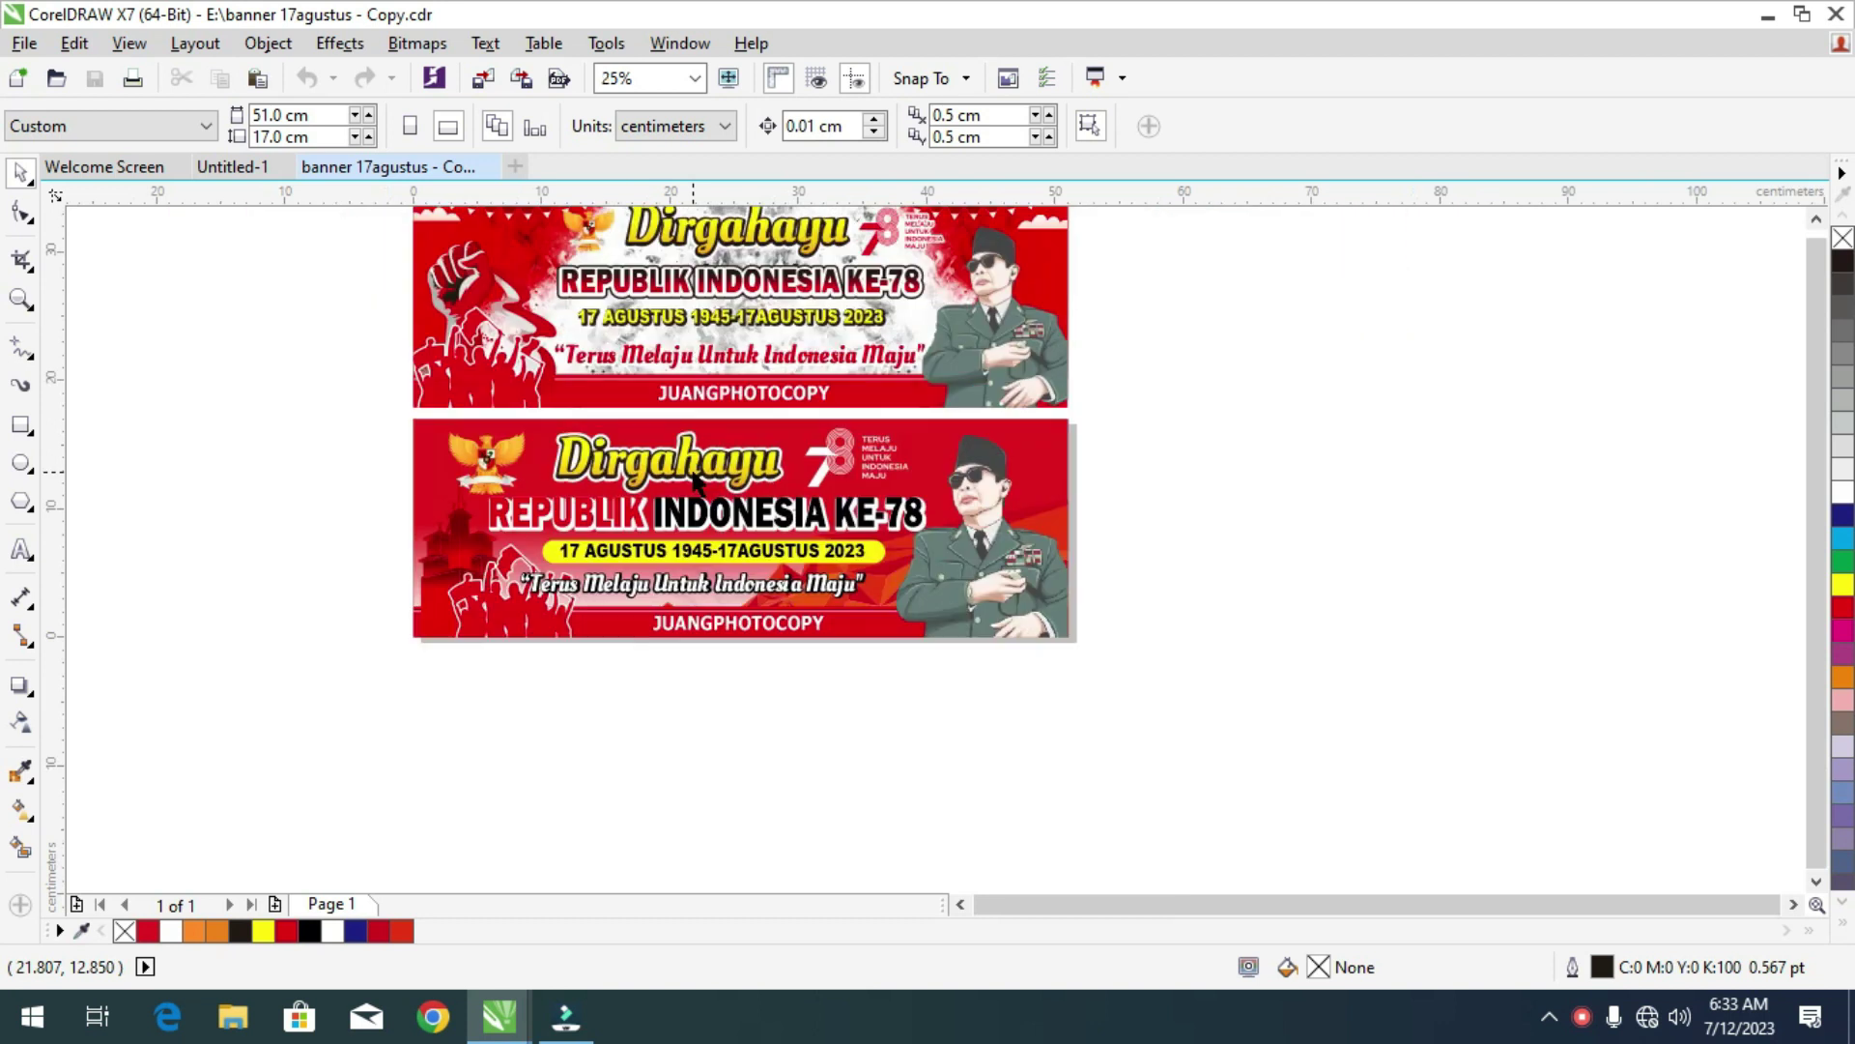
scroll(695, 481, "up", 1)
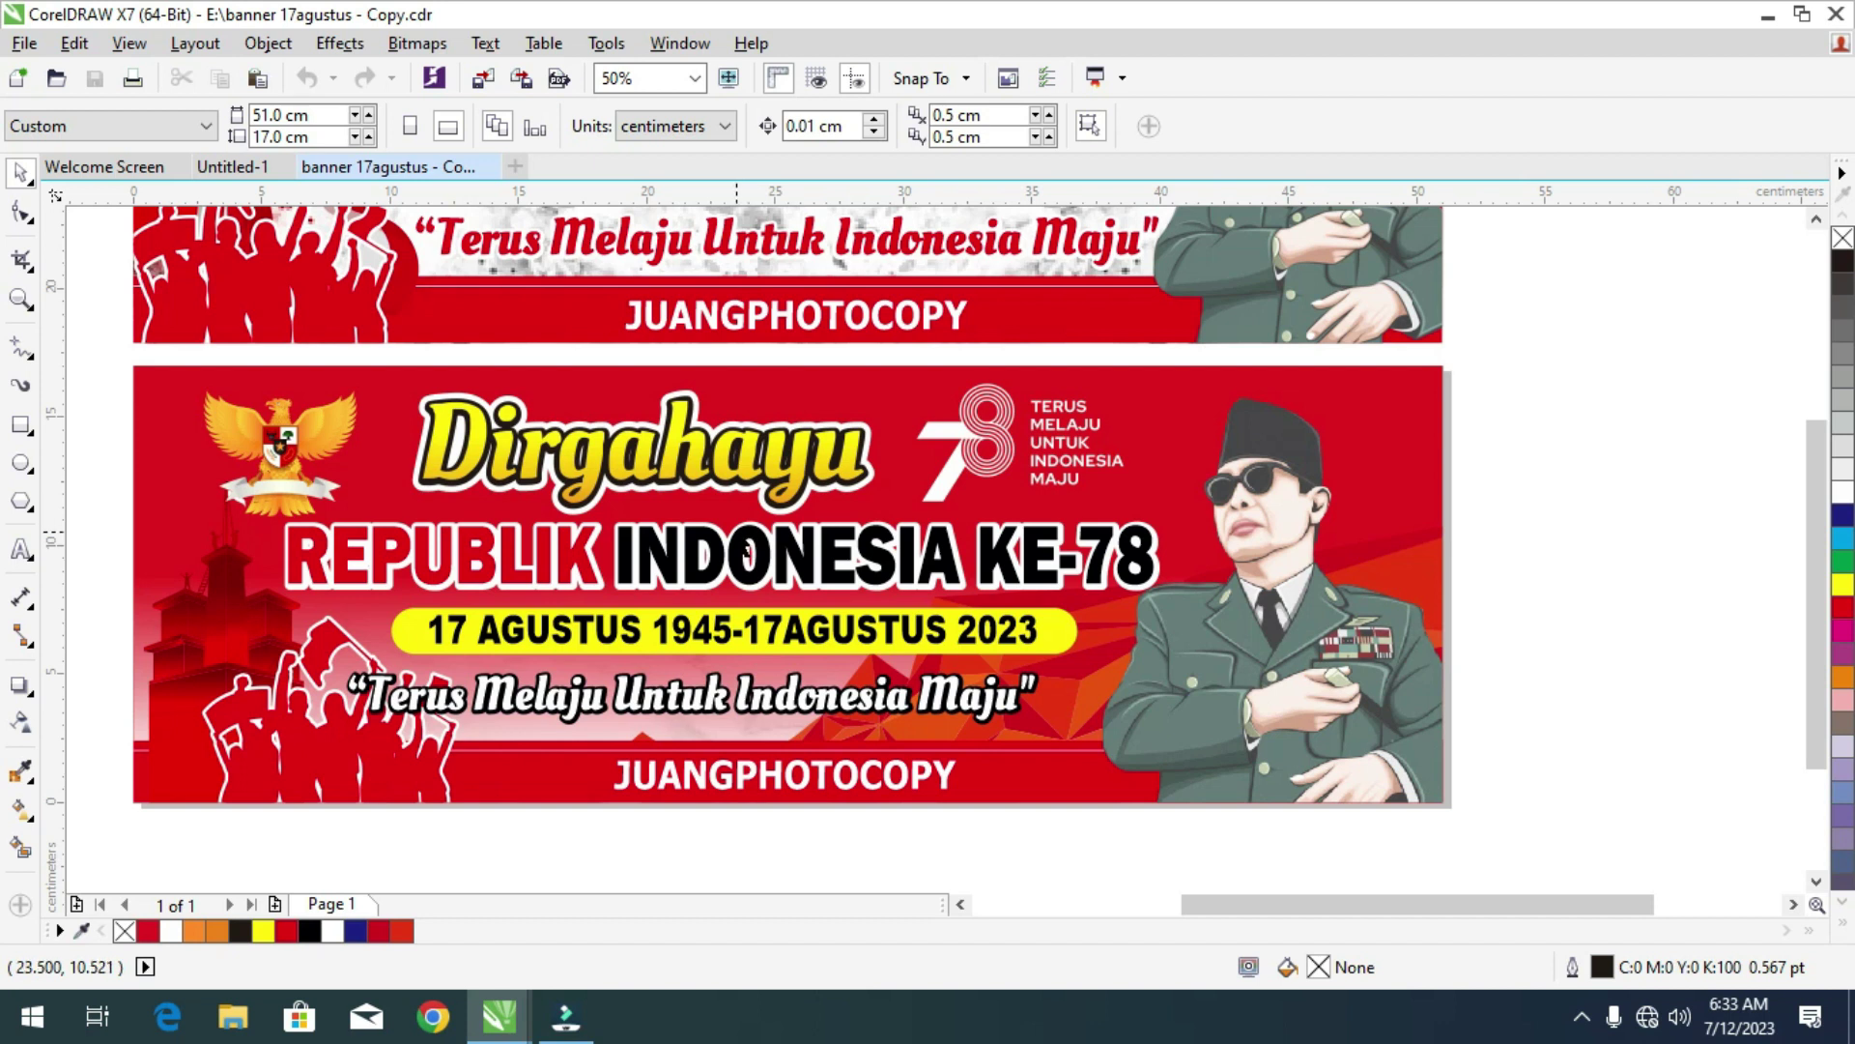
scroll(820, 550, "down", 1)
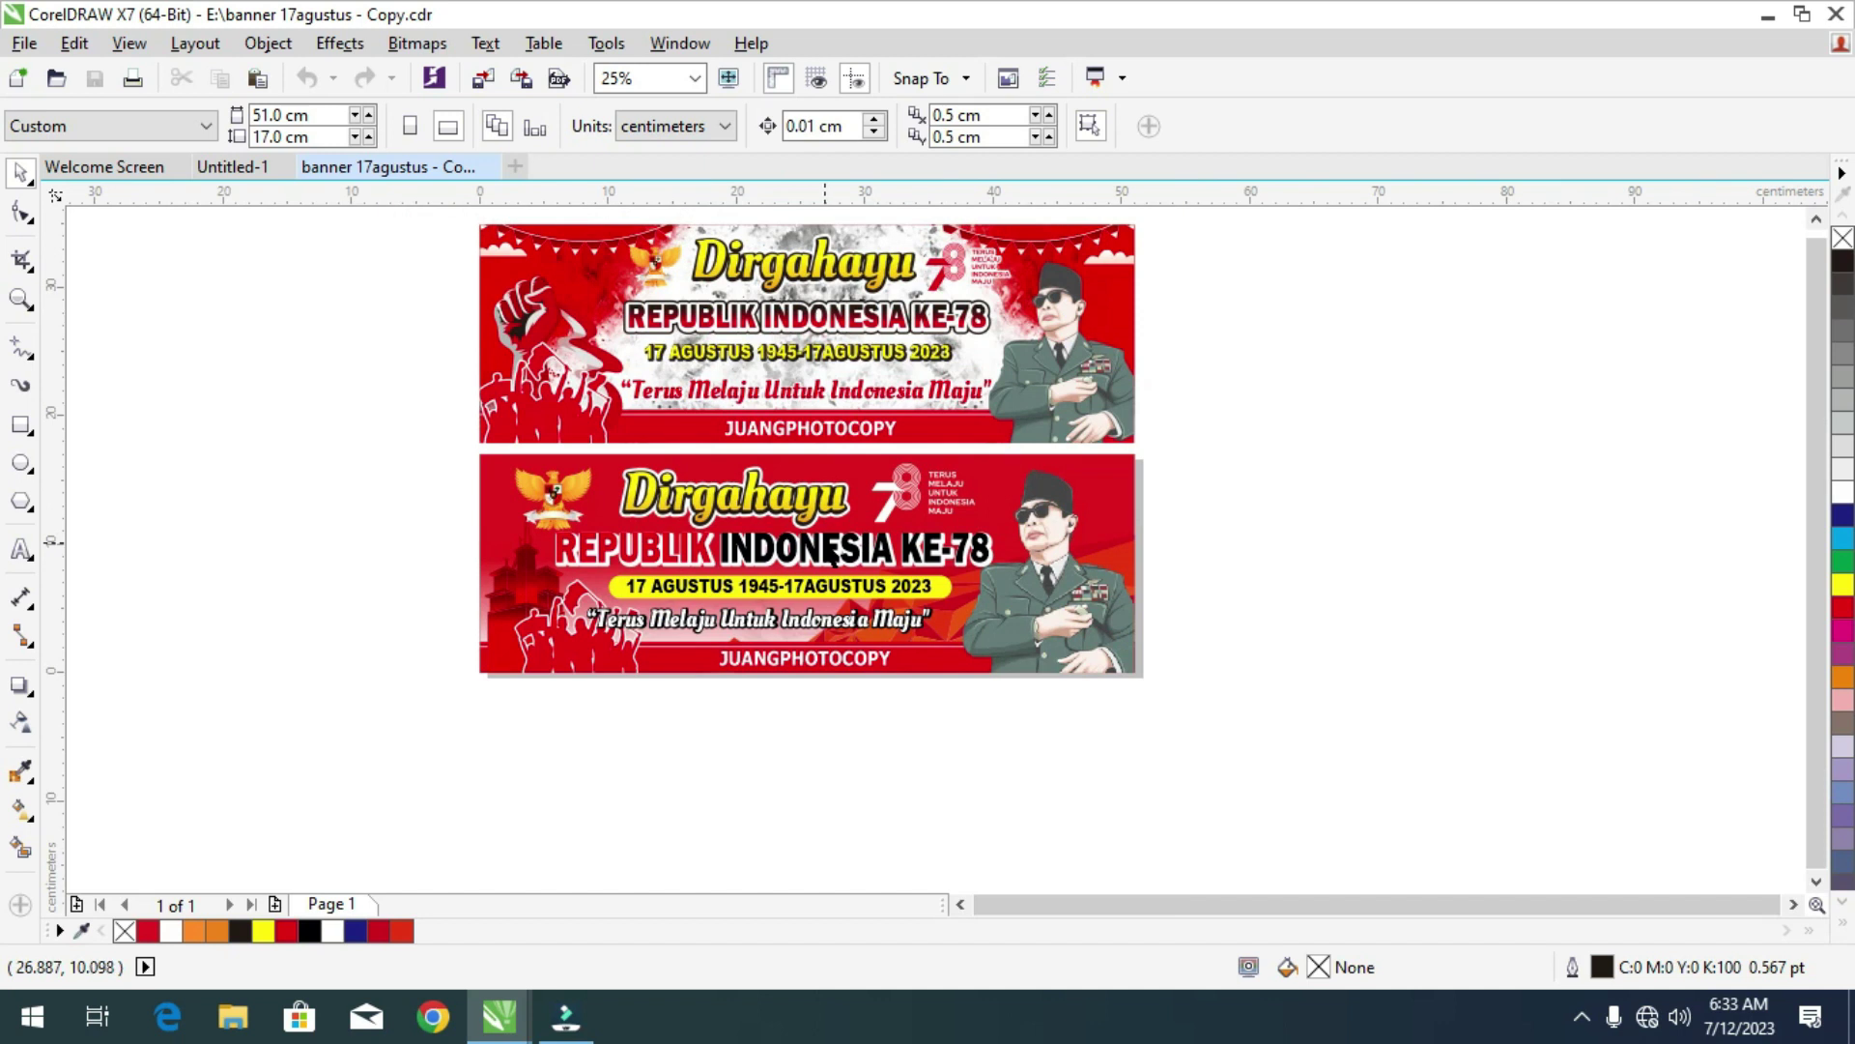
scroll(812, 556, "down", 1)
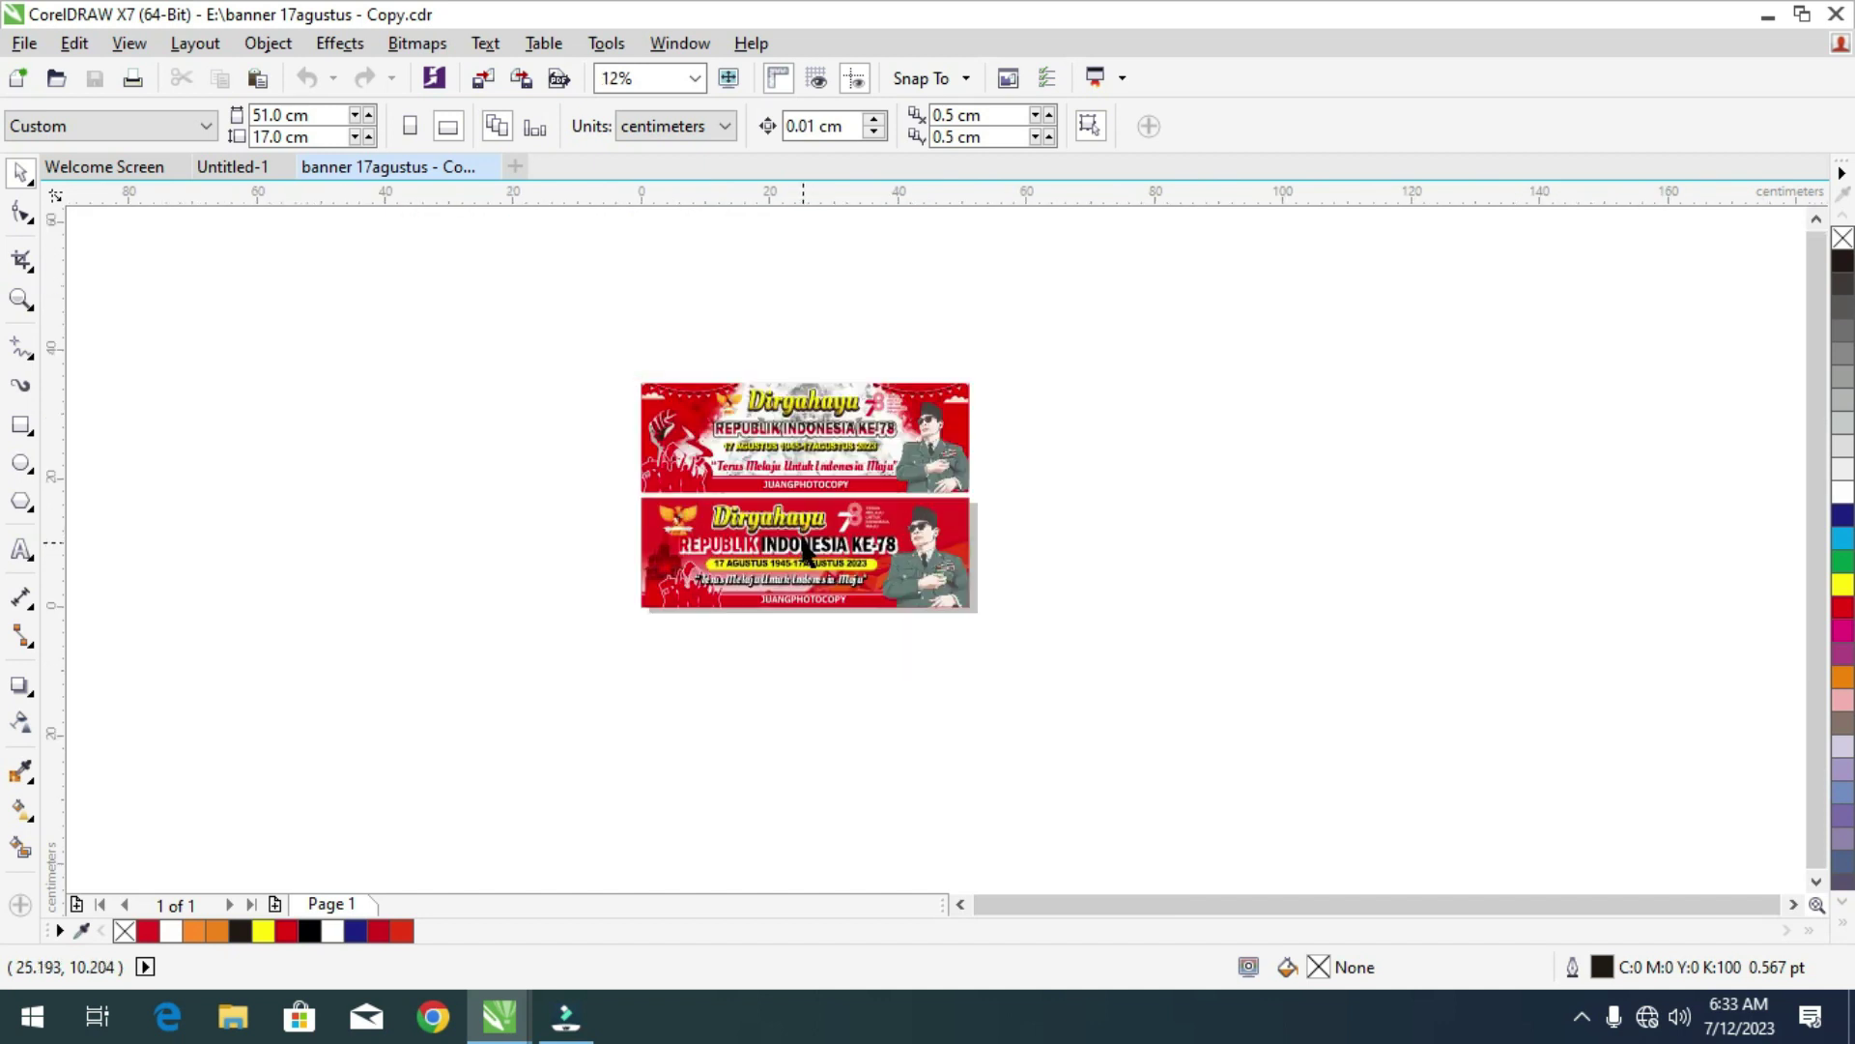
scroll(829, 493, "up", 1)
scroll(688, 540, "up", 1)
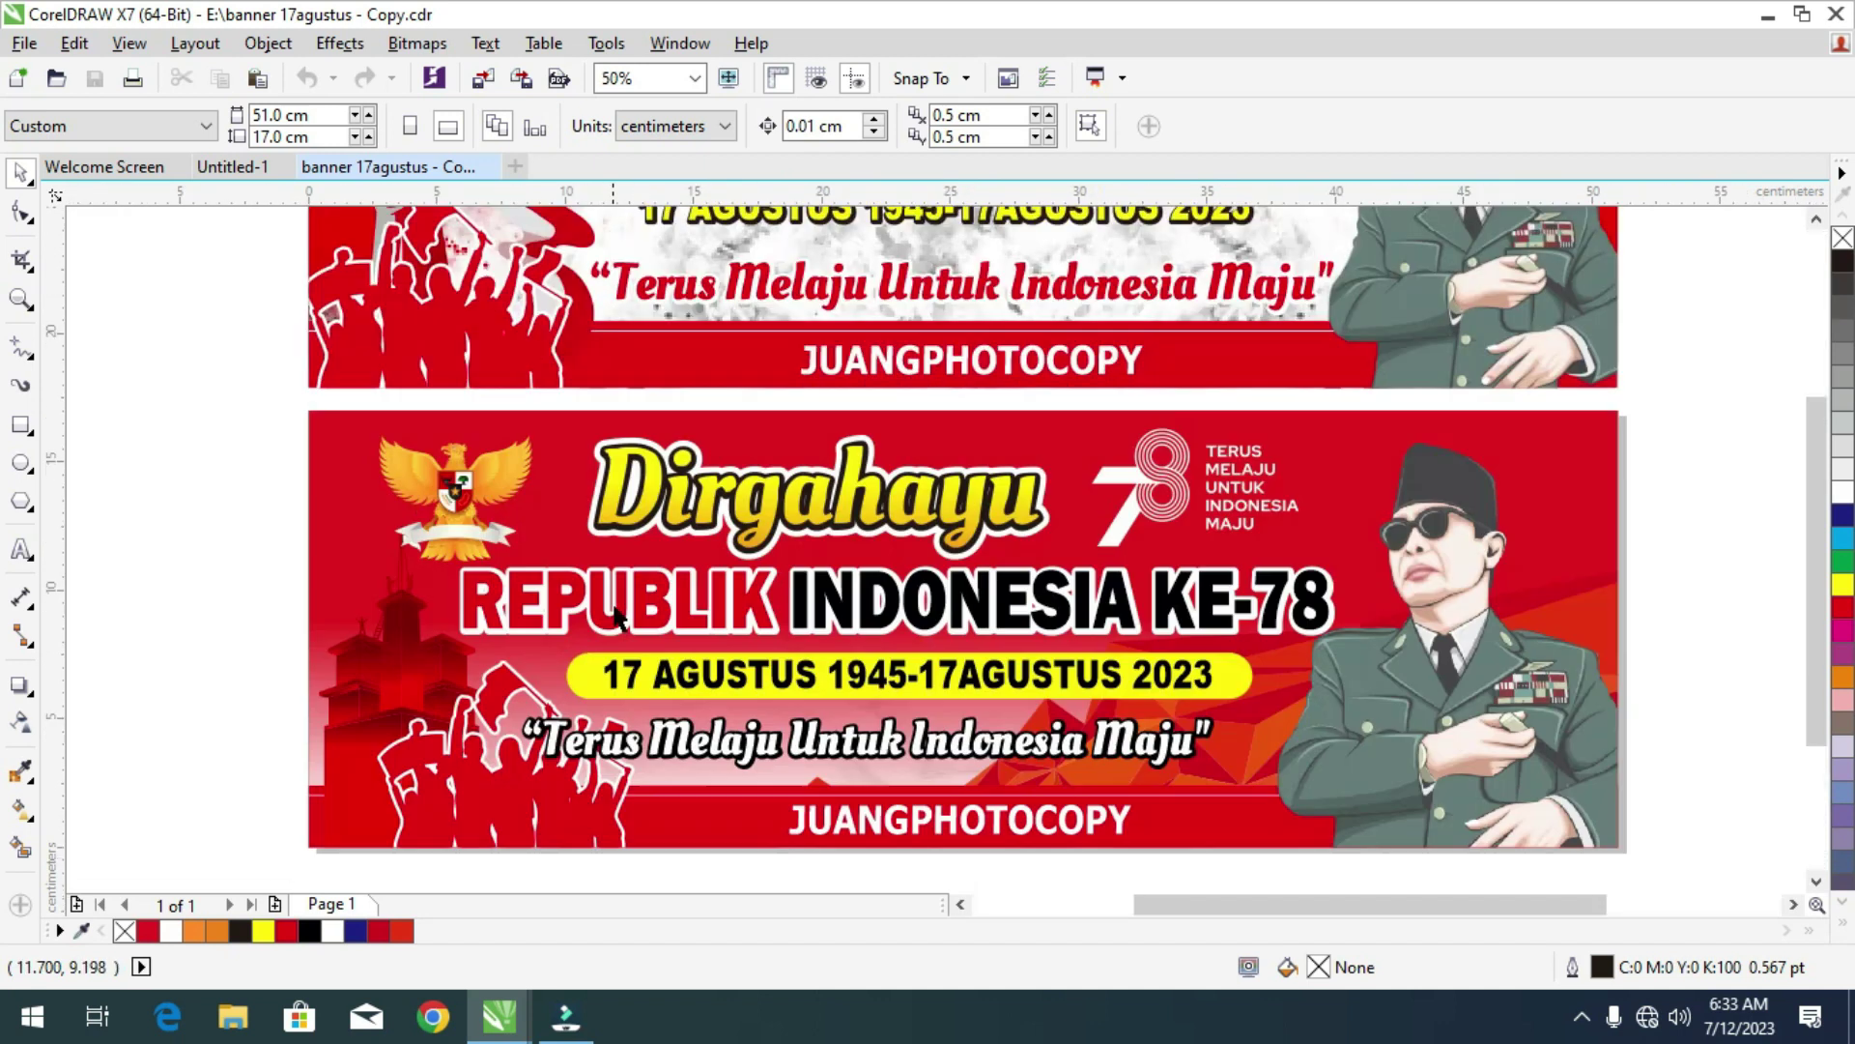
scroll(715, 536, "down", 1)
scroll(818, 535, "up", 1)
scroll(818, 534, "down", 1)
left_click_drag(474, 443, 1214, 716)
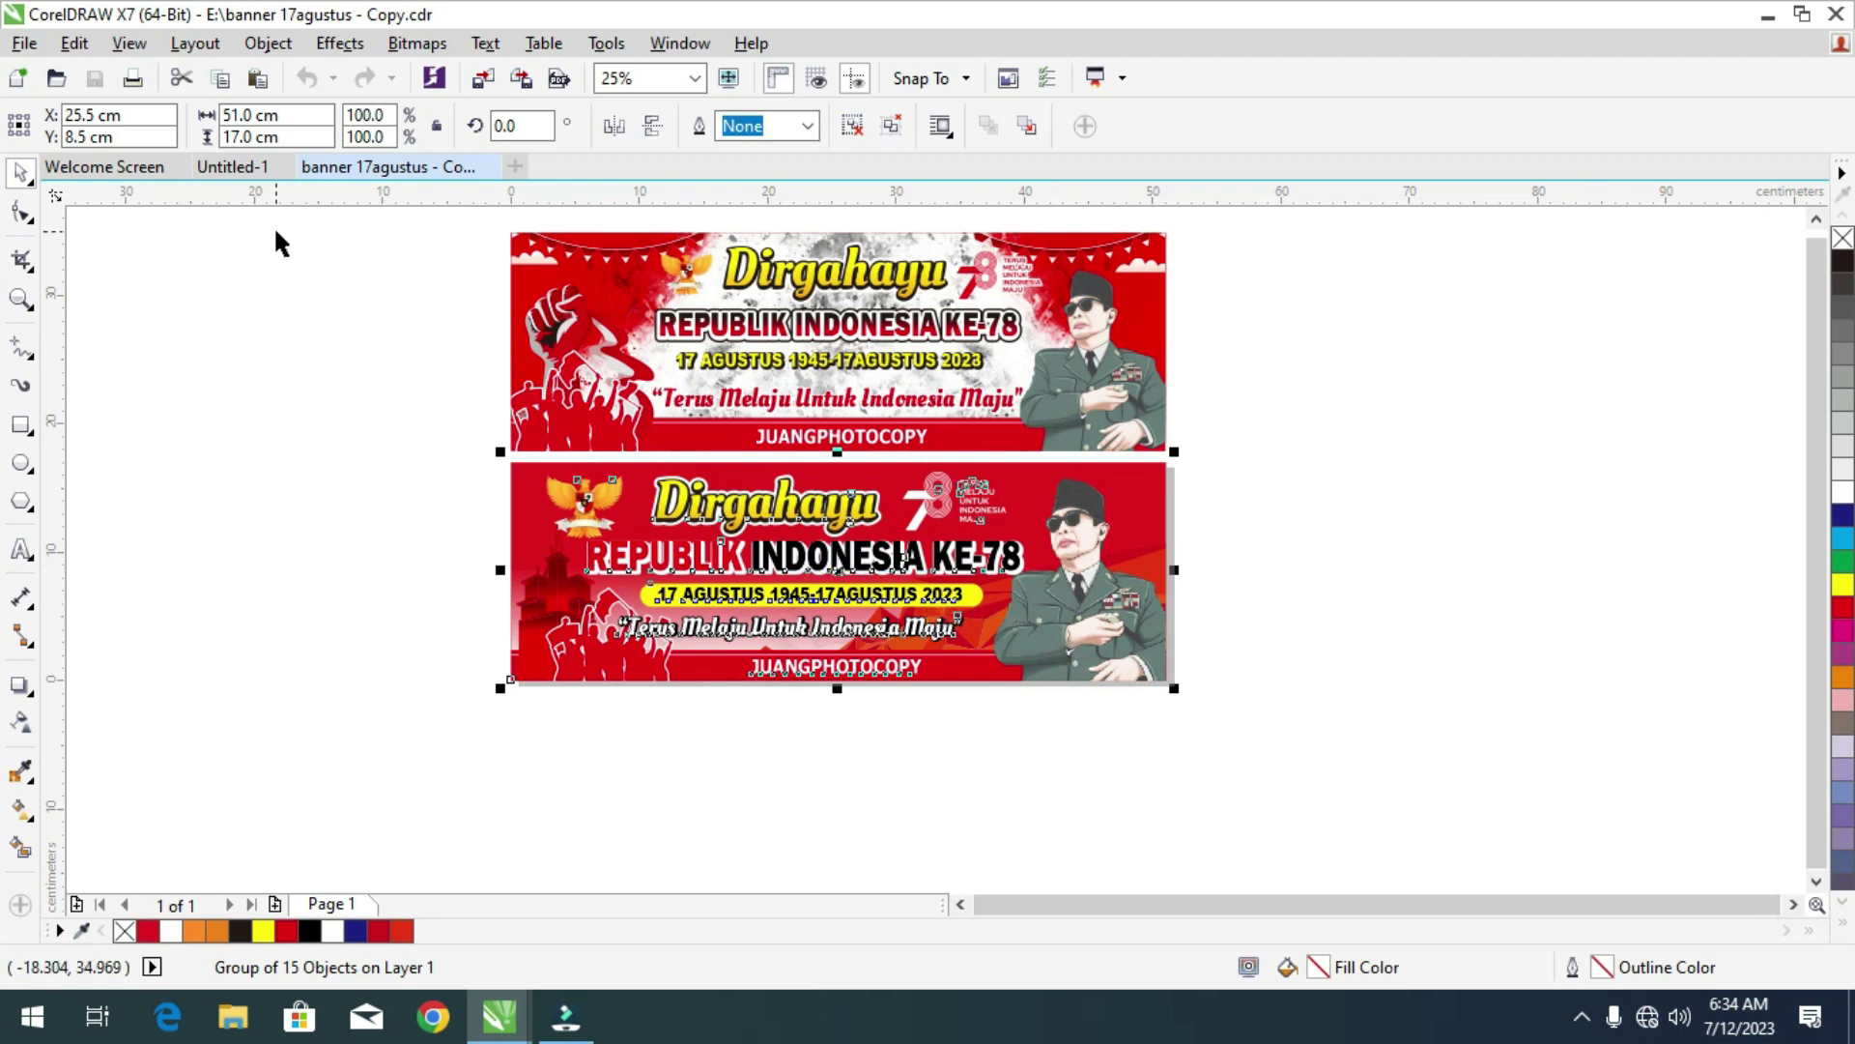
Set the untitled document's page size to 200 cm wide by 100 cm high.
left_click(232, 166)
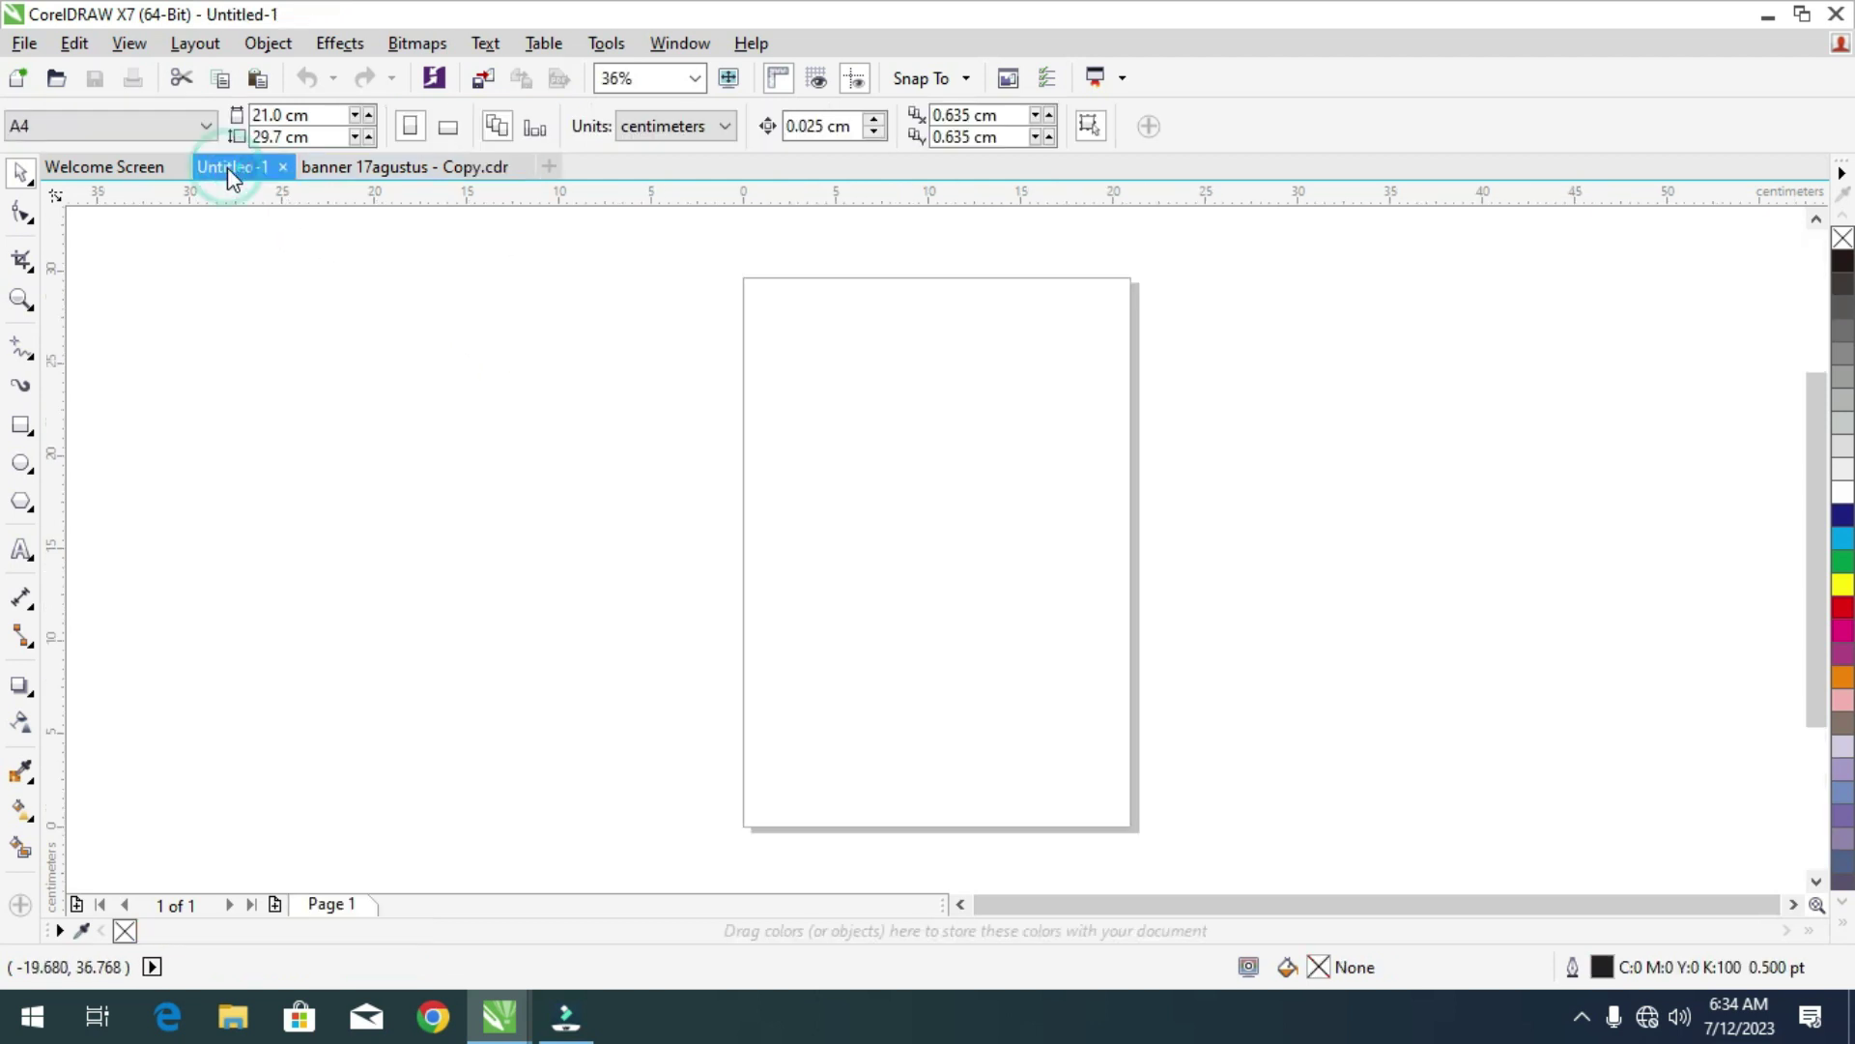
left_click(338, 116)
left_click_drag(339, 116, 250, 115)
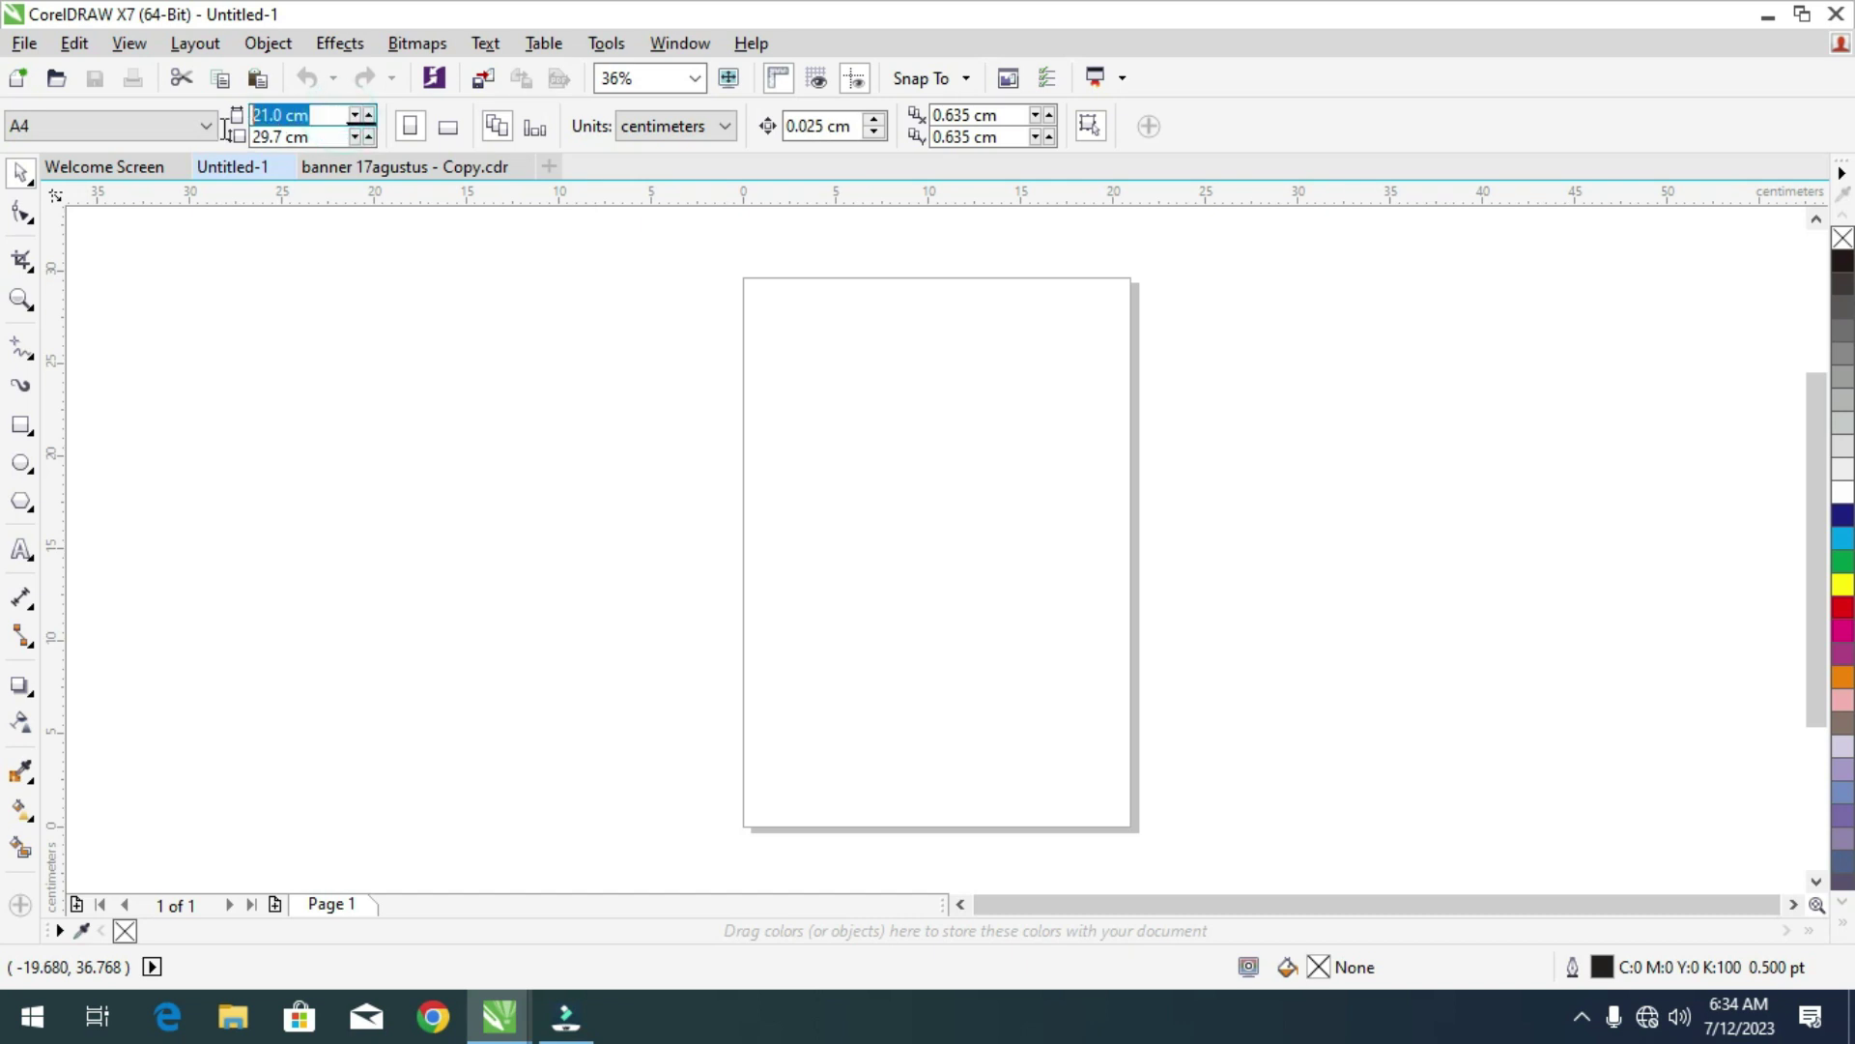
type("20")
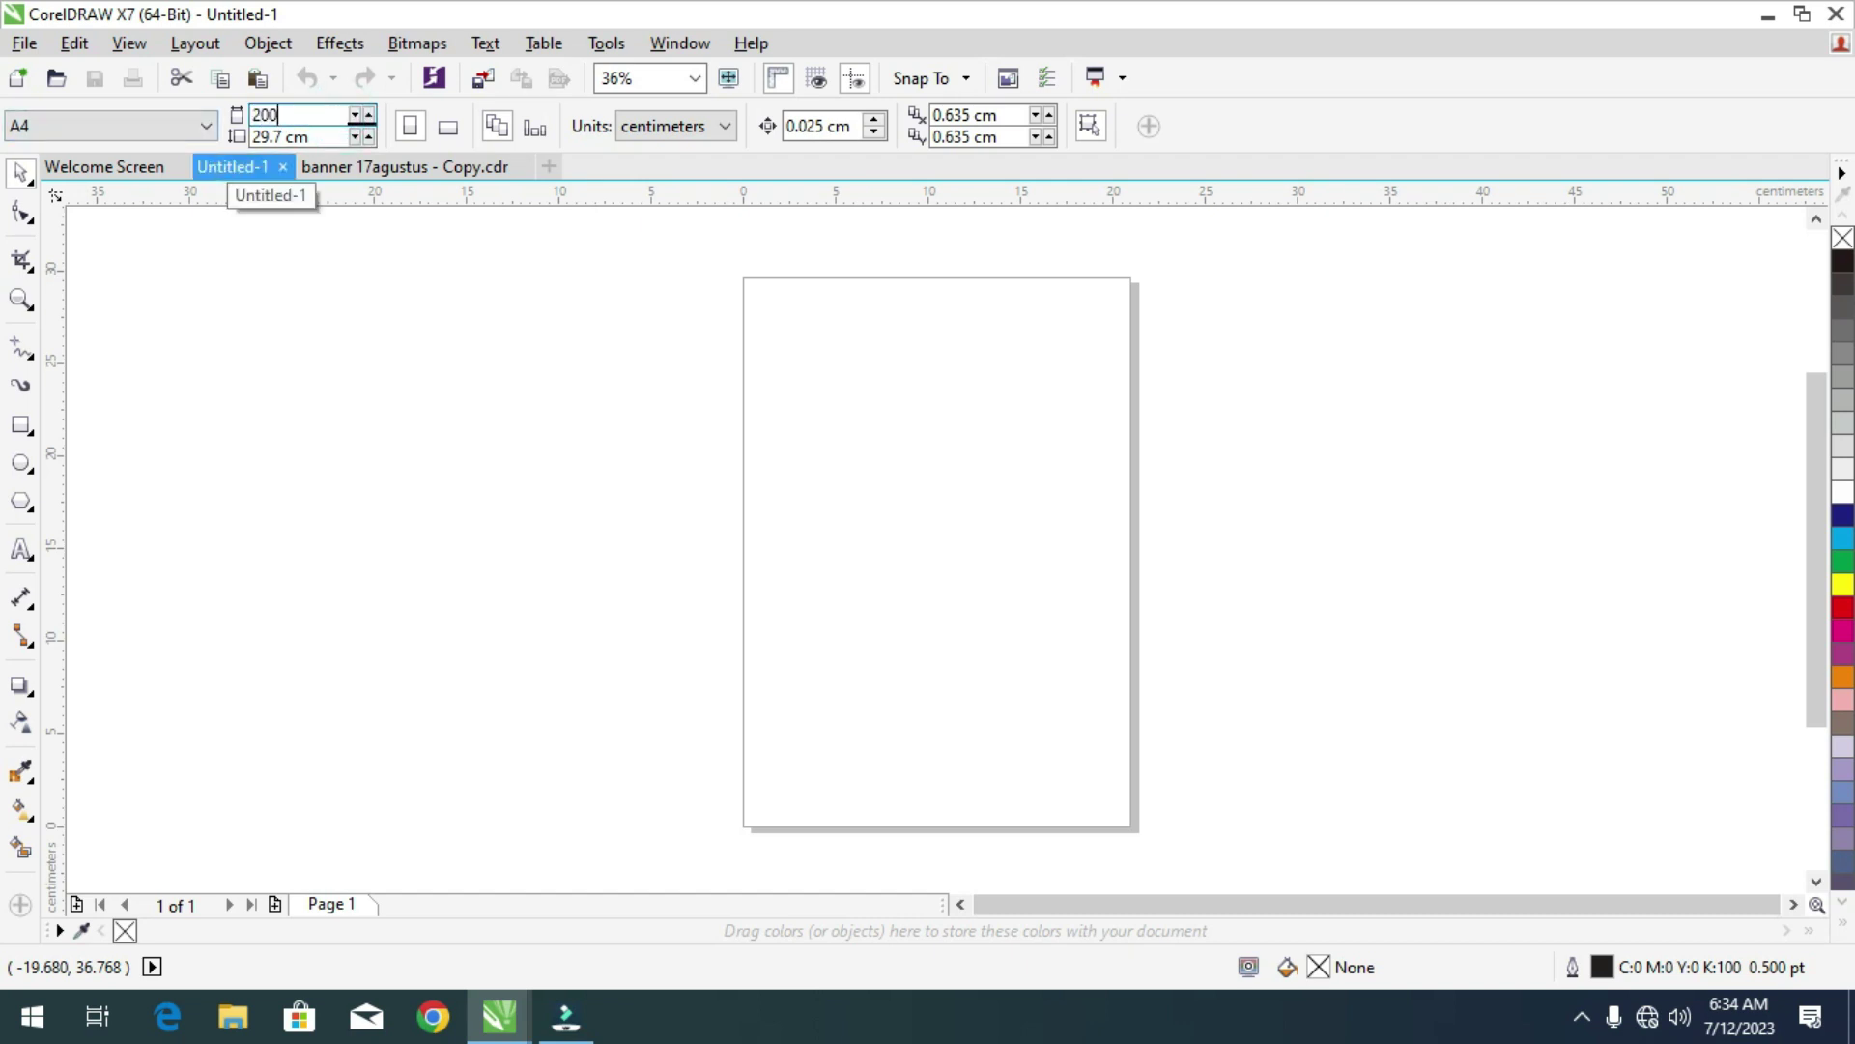
type("0")
key("Tab")
type("1")
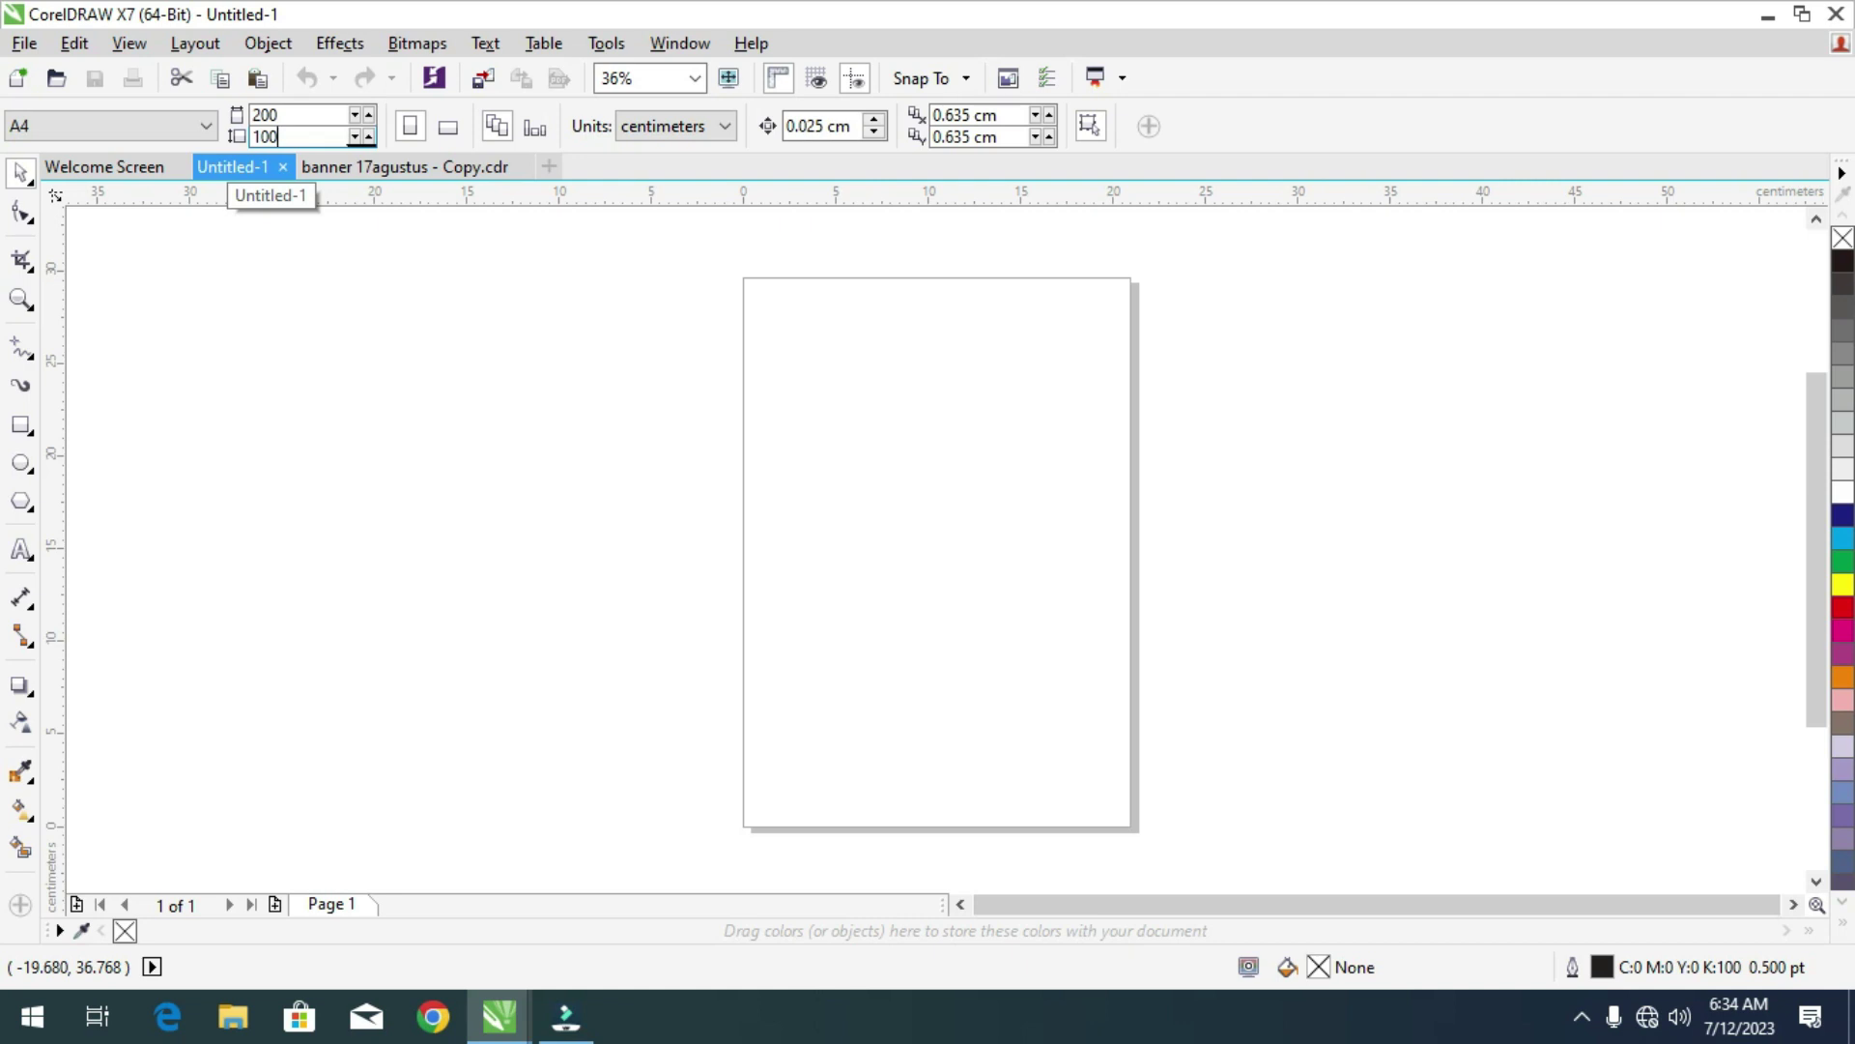
key("Return")
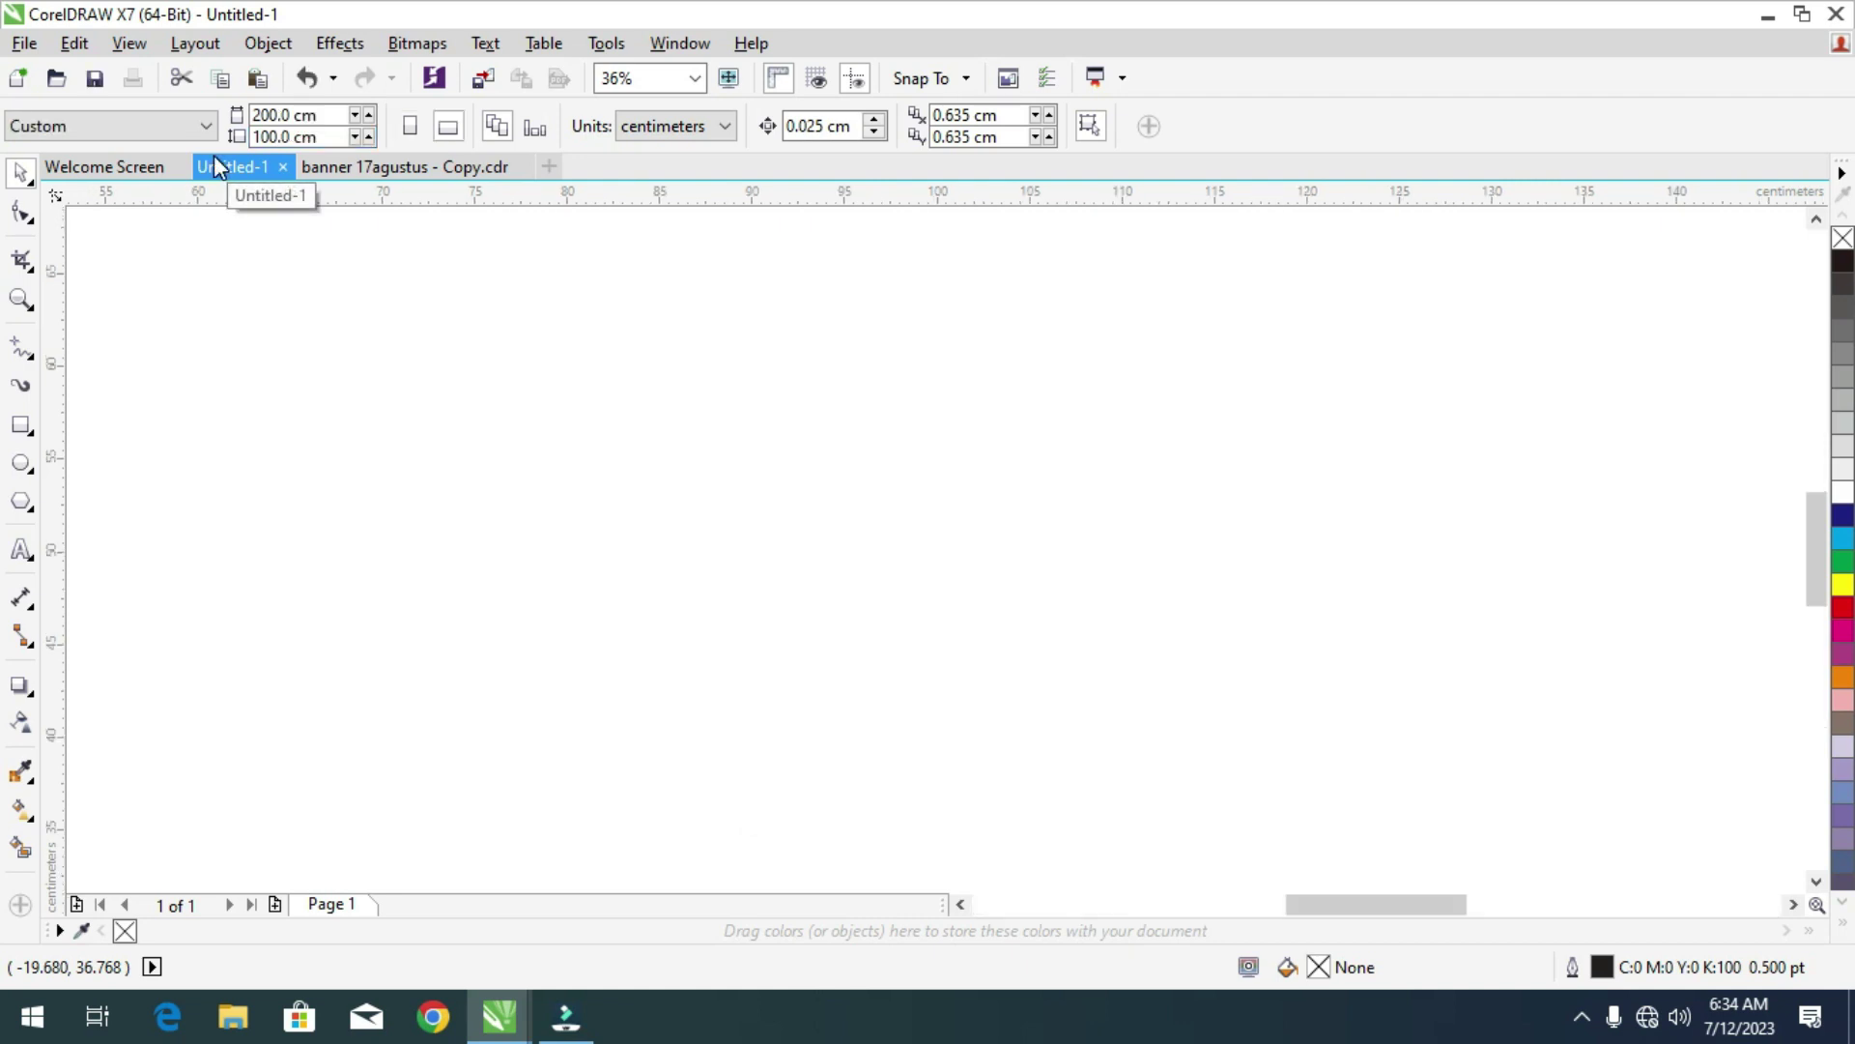
scroll(800, 396, "down", 3)
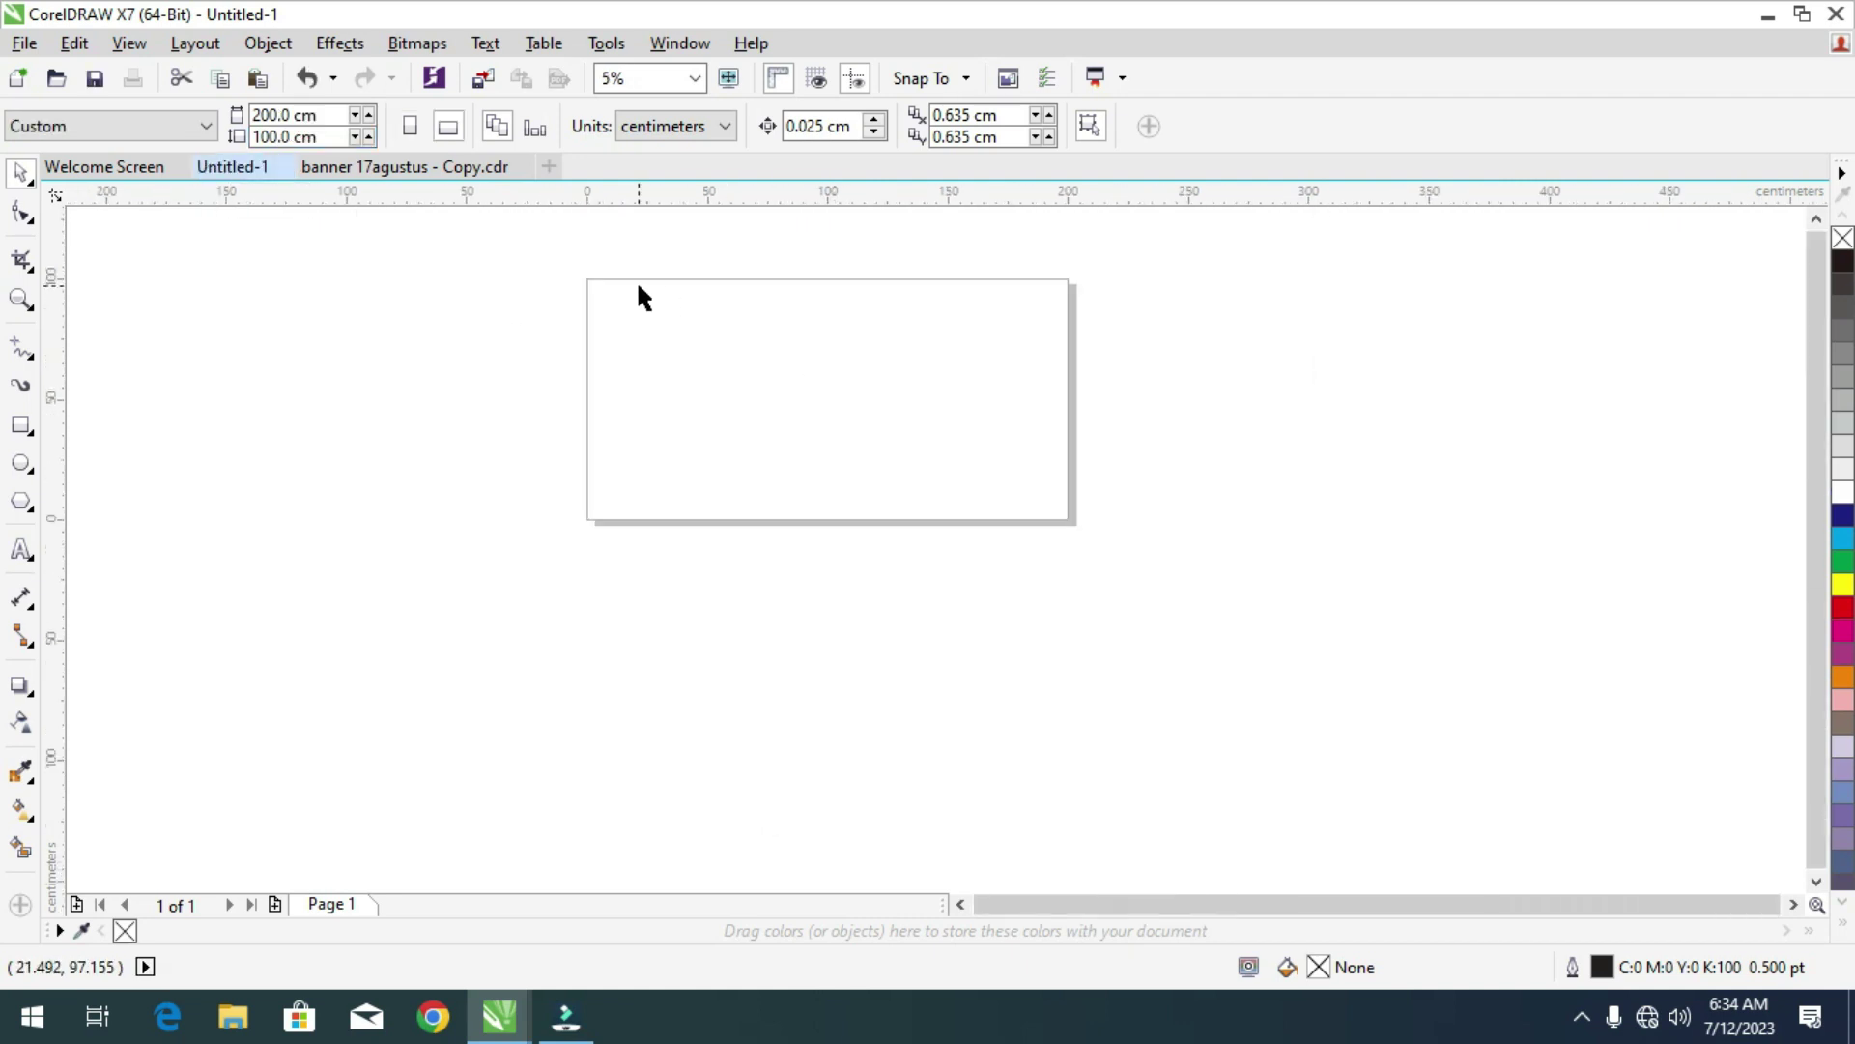
Paste the lower banner group into the untitled document, accepting the permanent PANOSE-suggested font substitution.
left_click(416, 170)
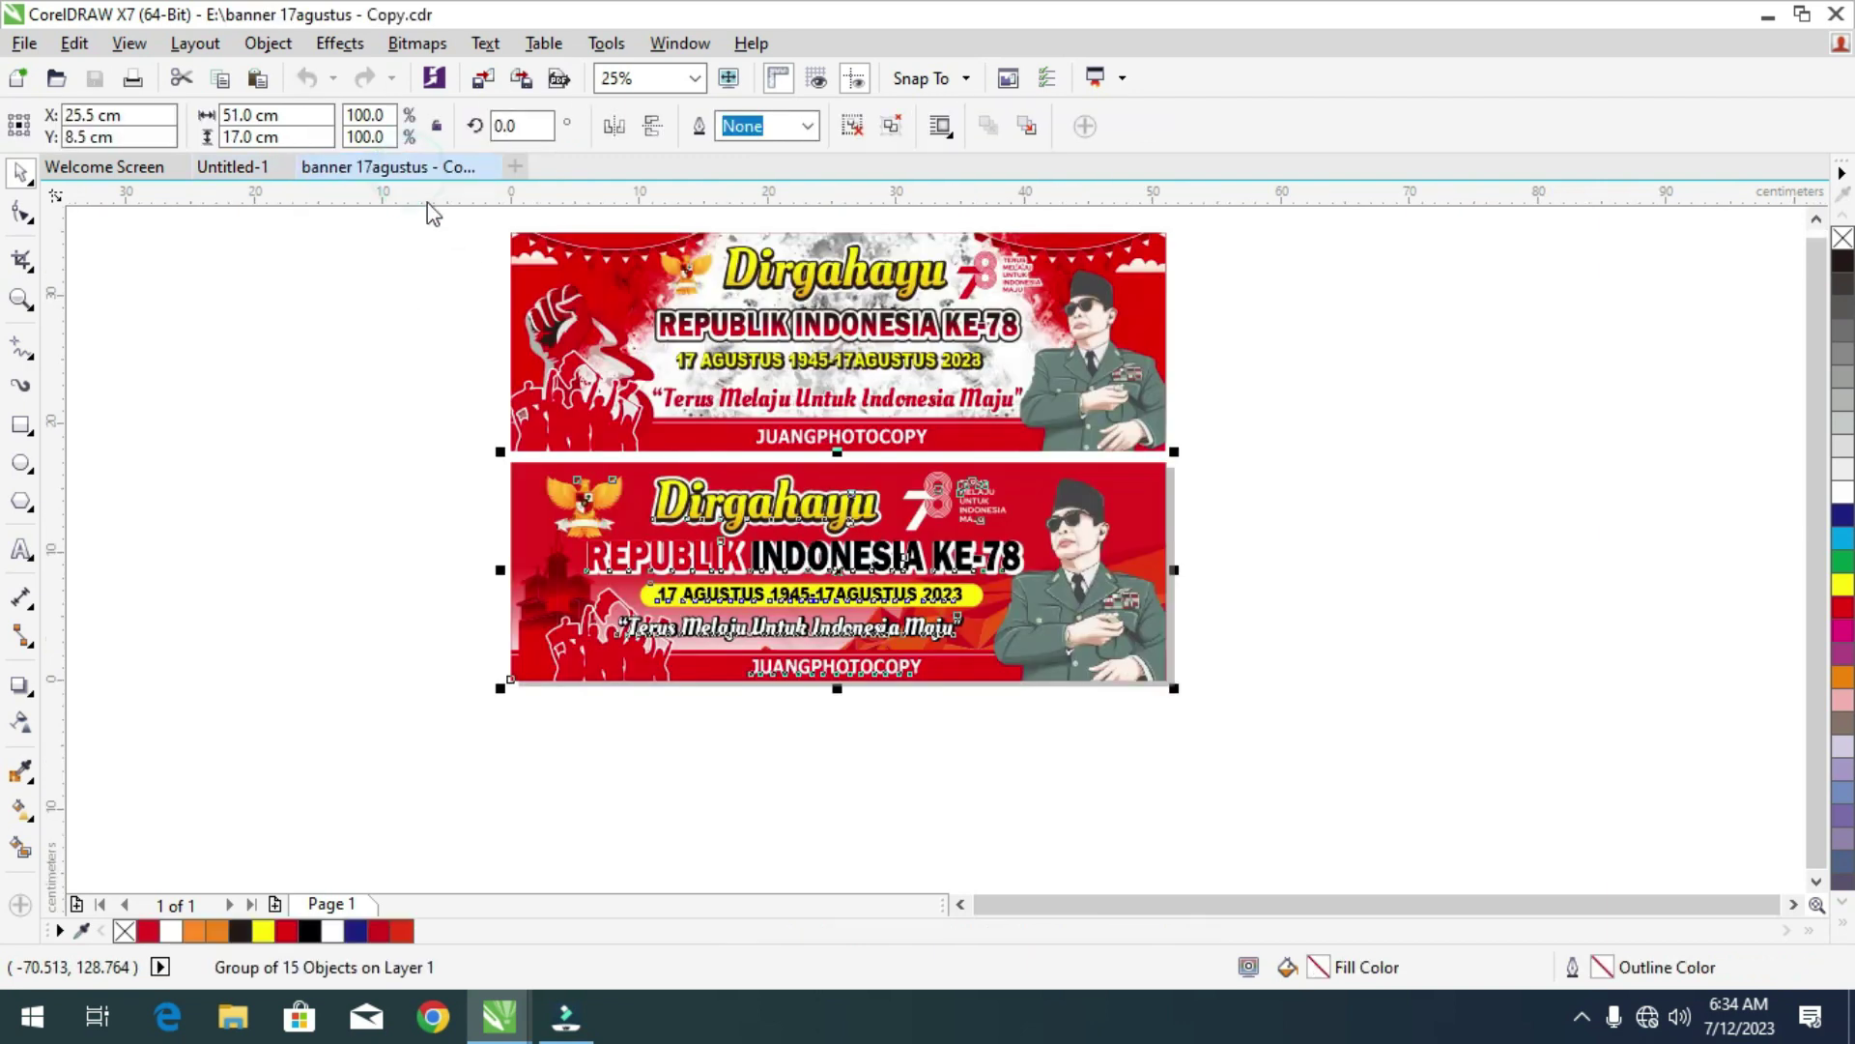
left_click_drag(875, 525, 725, 585)
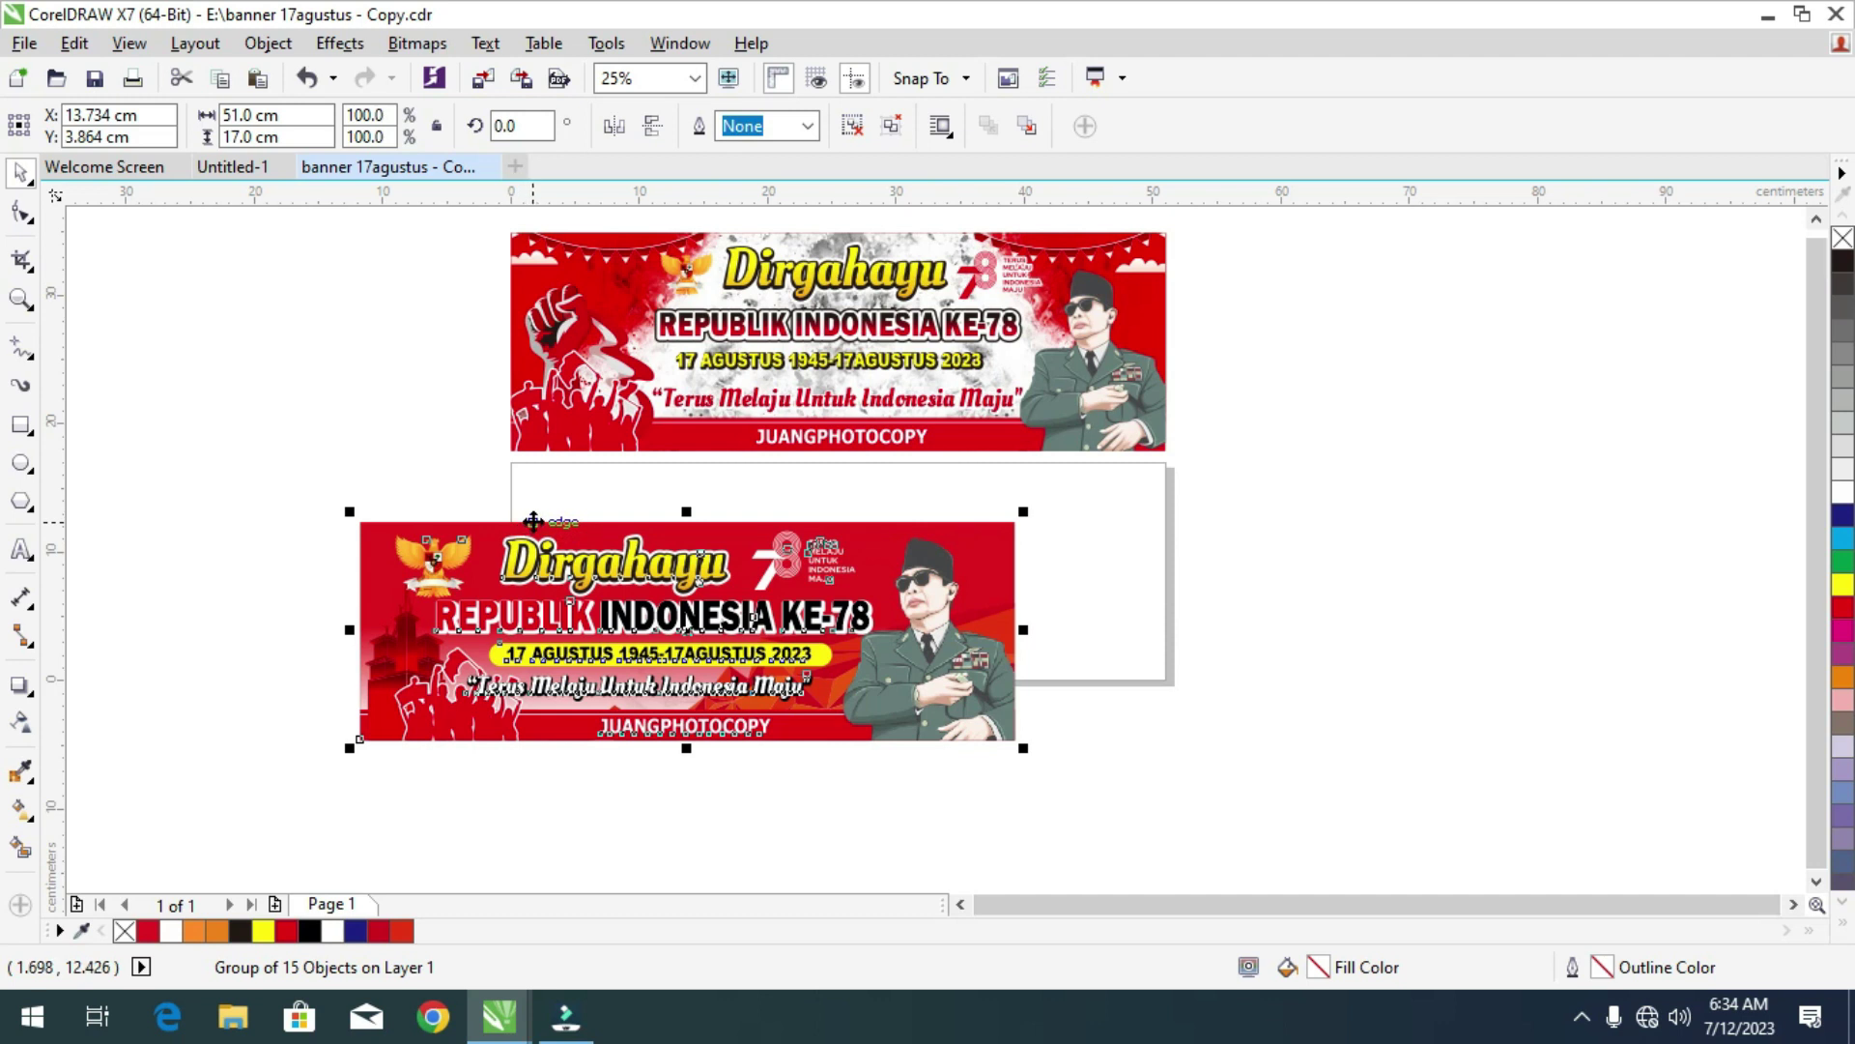
key("ctrl+z")
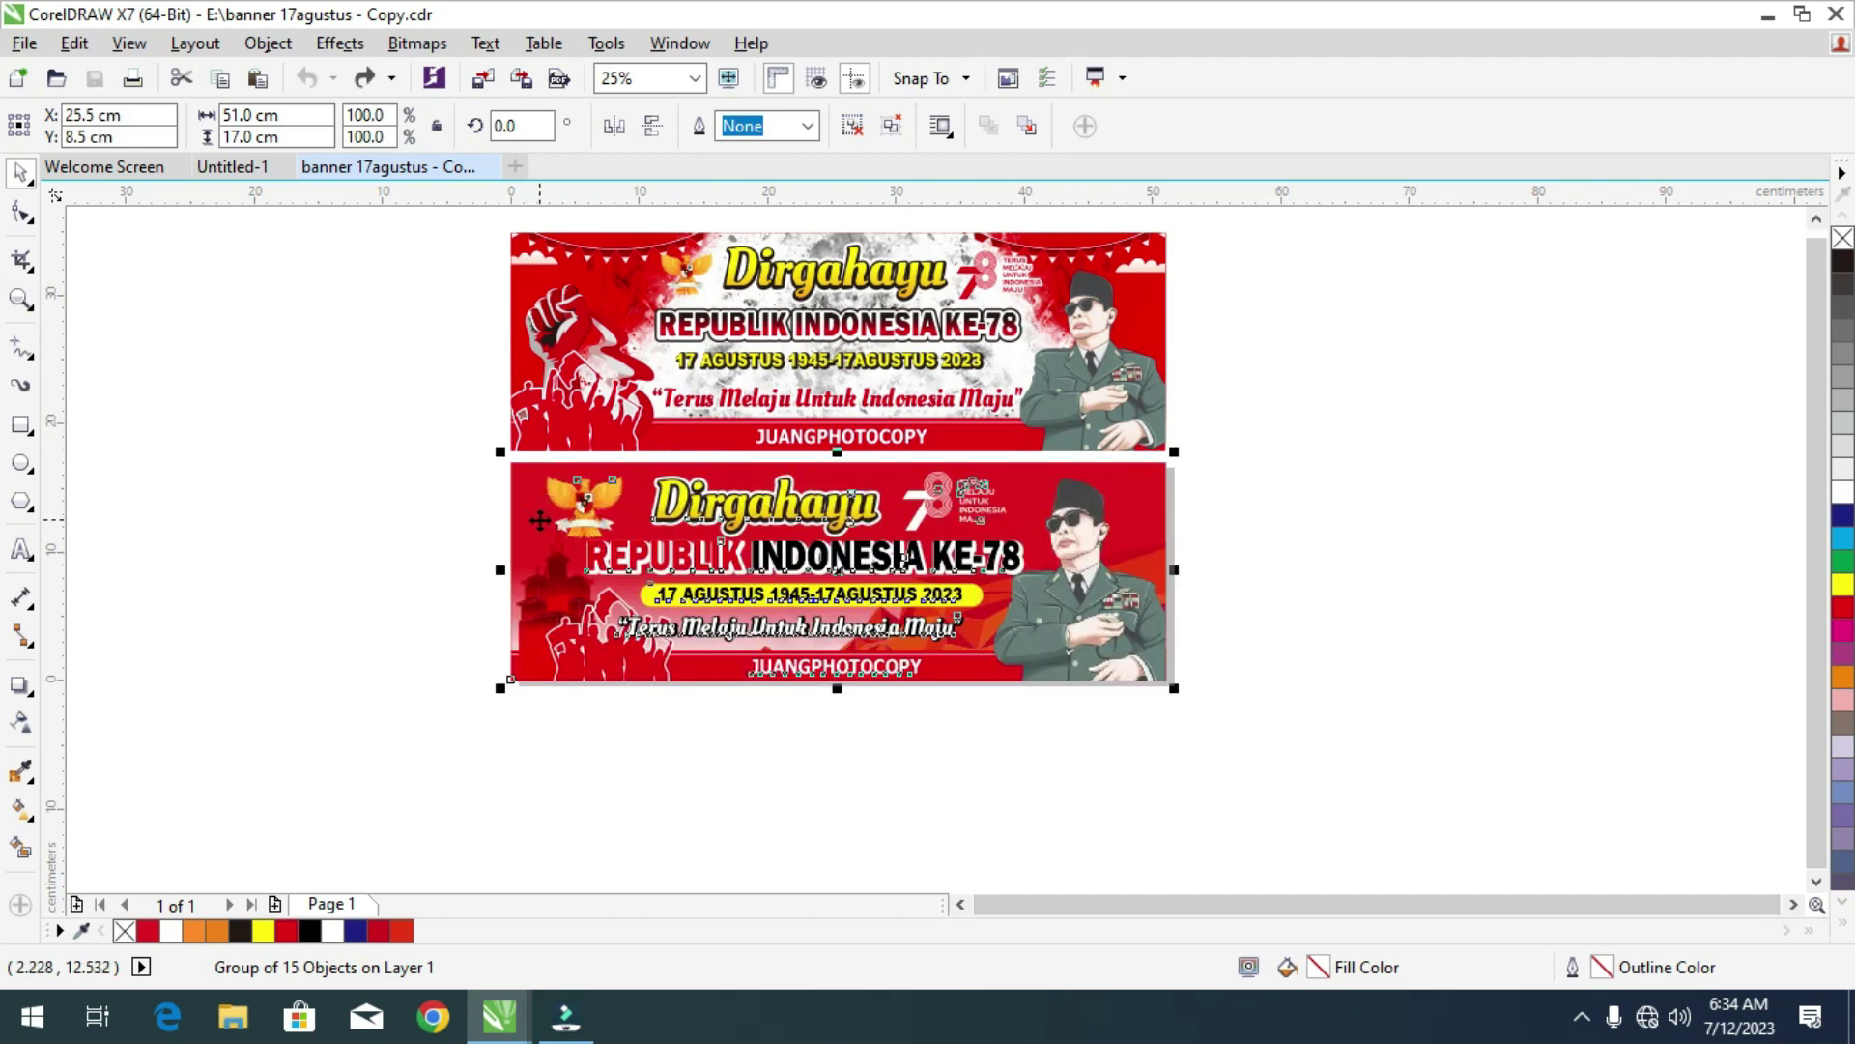
left_click(410, 169)
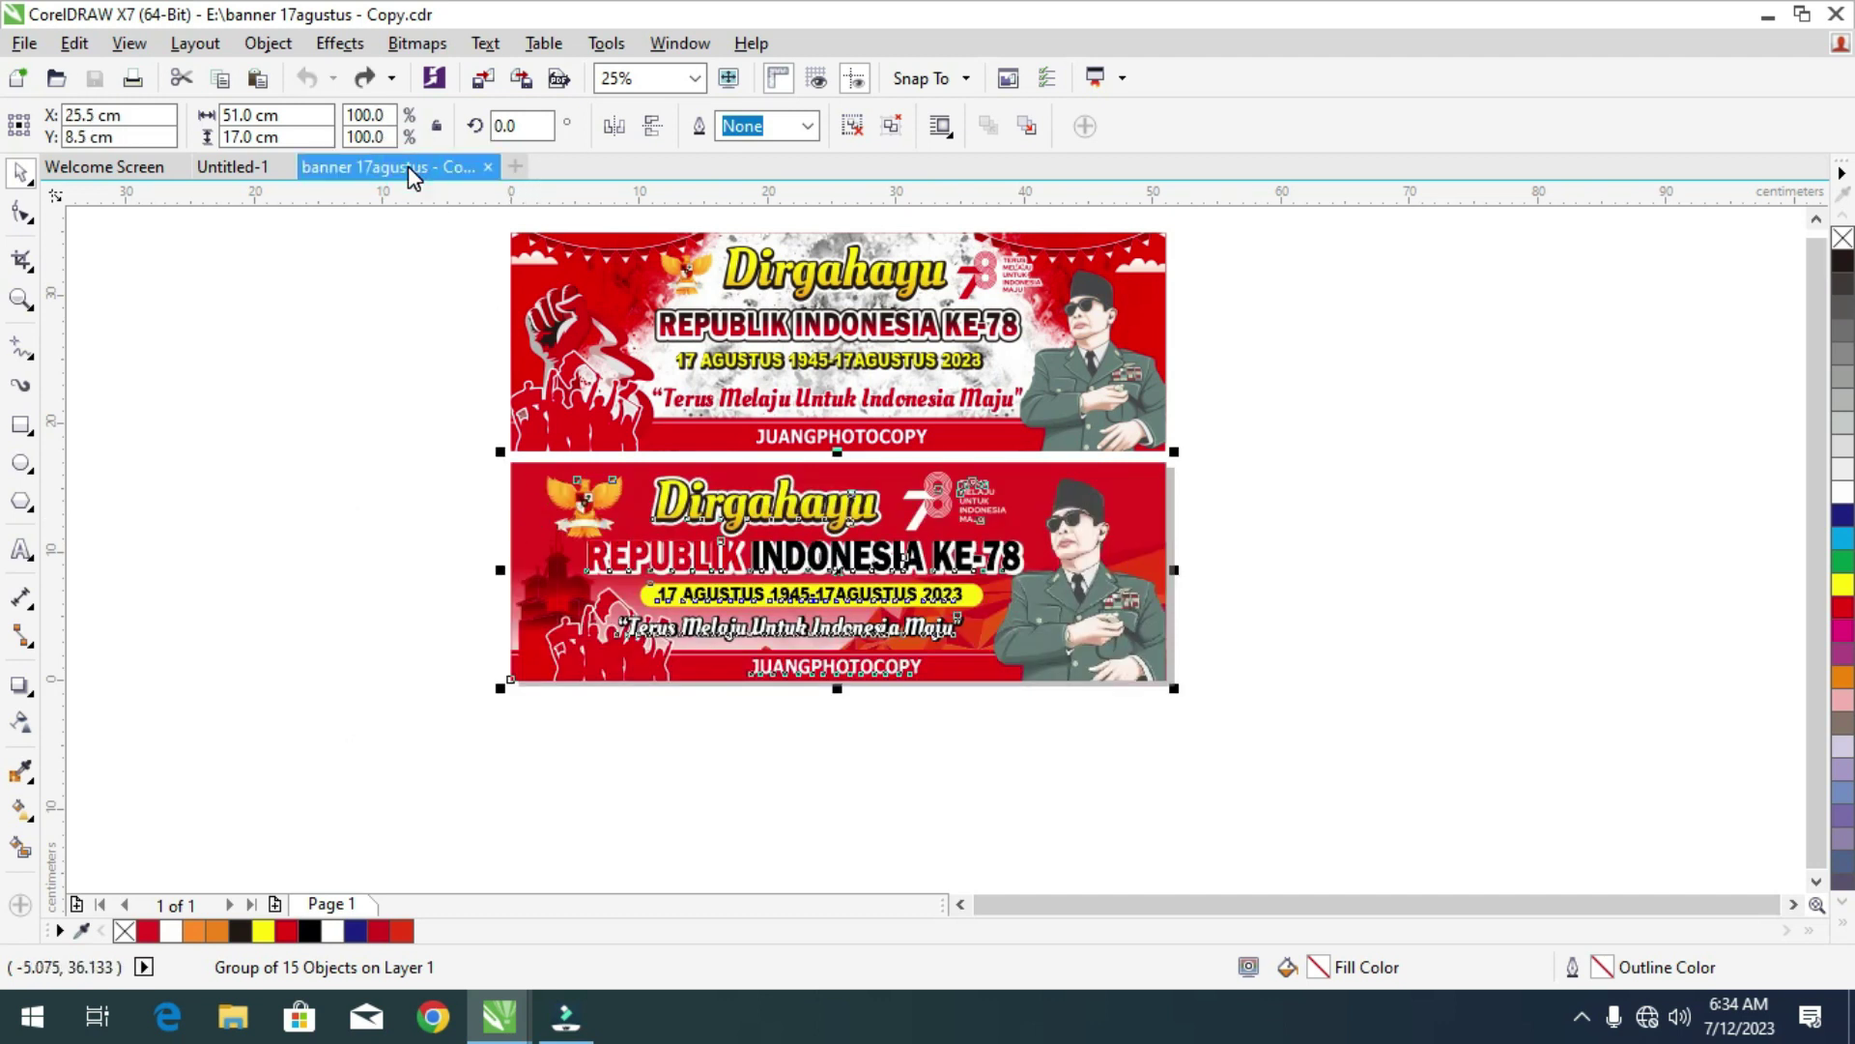
left_click(234, 166)
left_click(581, 391)
key("ctrl+v")
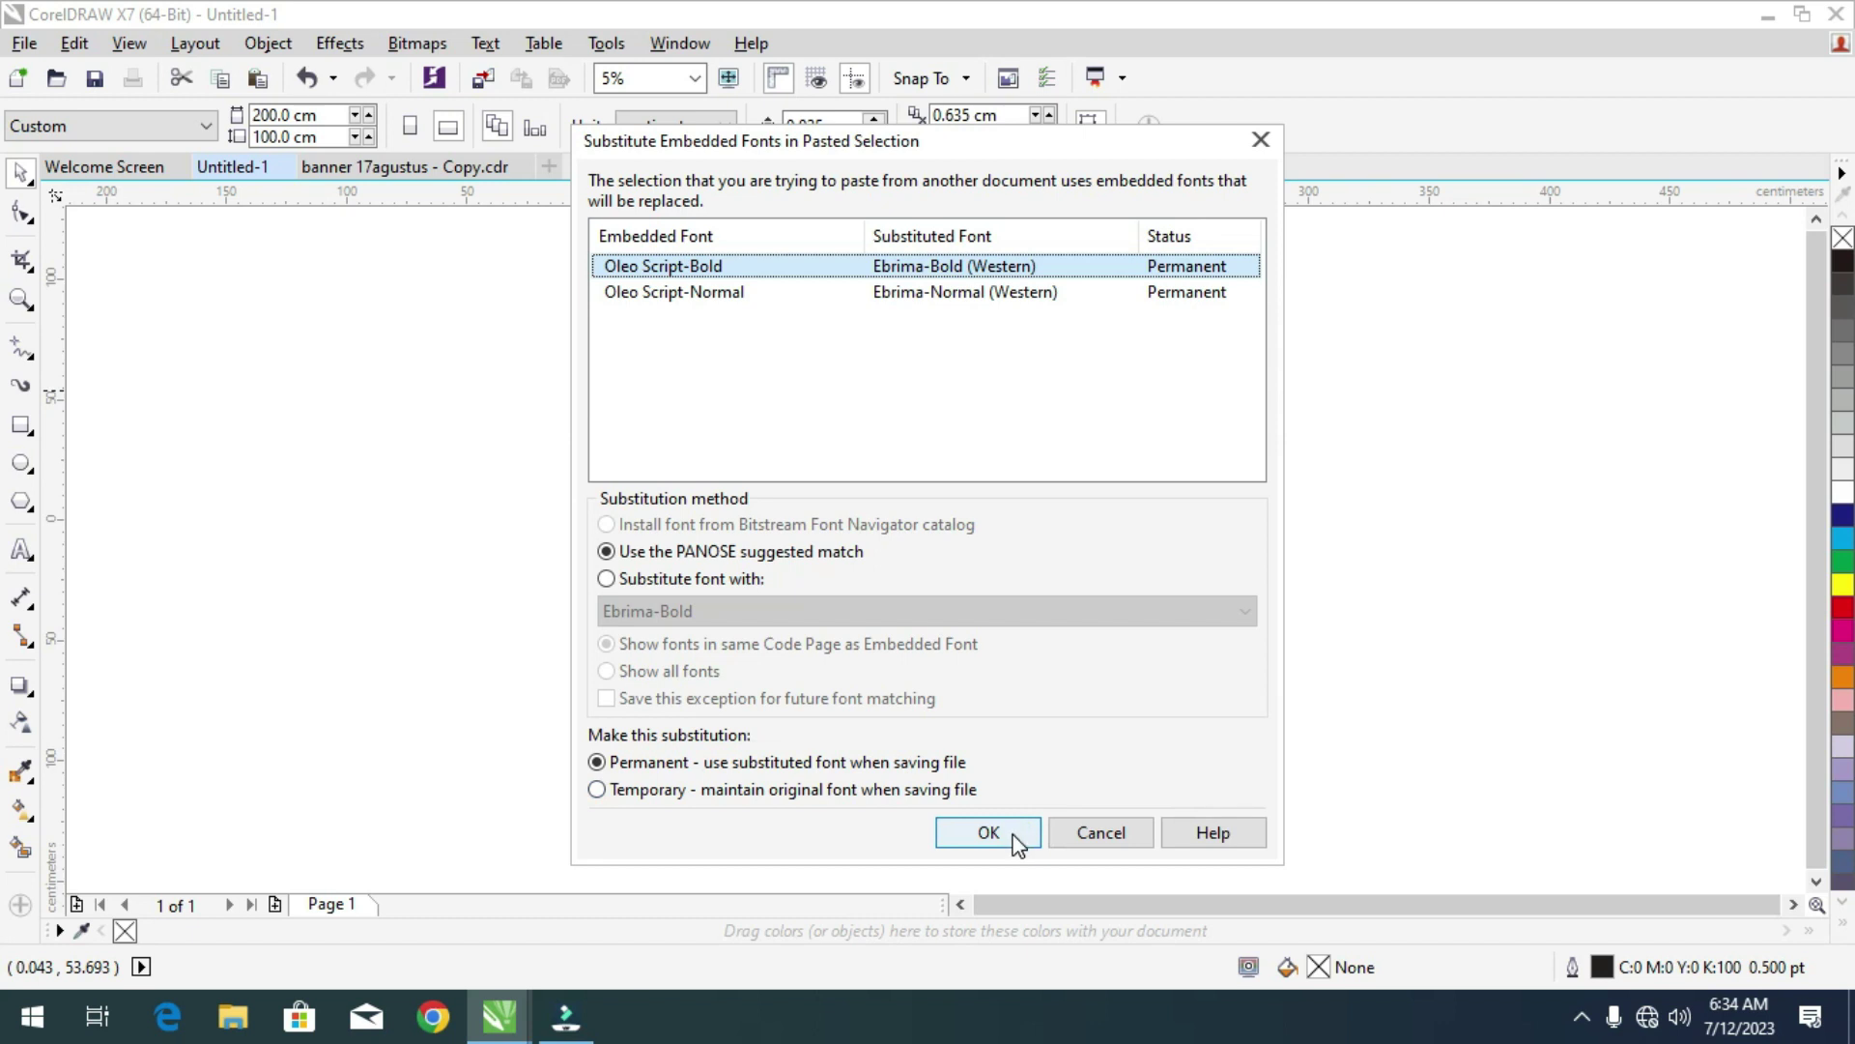
left_click(989, 832)
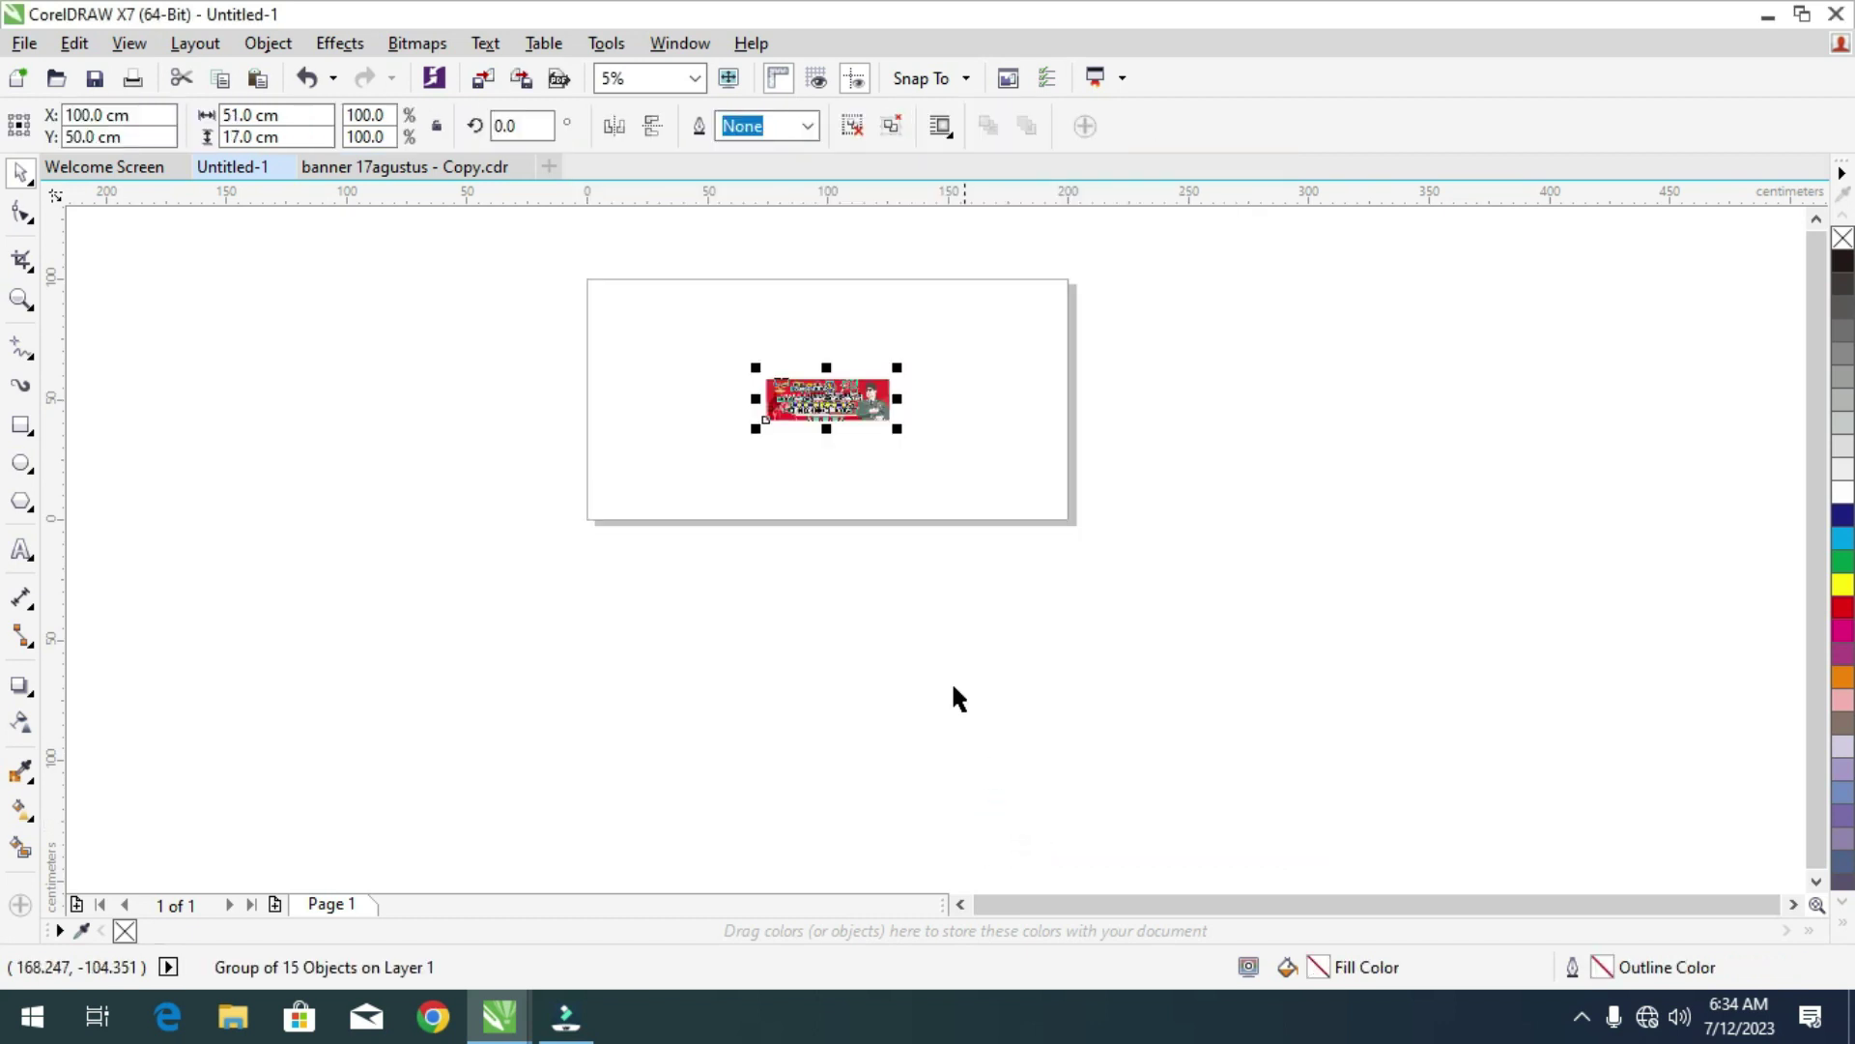
scroll(820, 386, "up", 5)
scroll(773, 343, "up", 2)
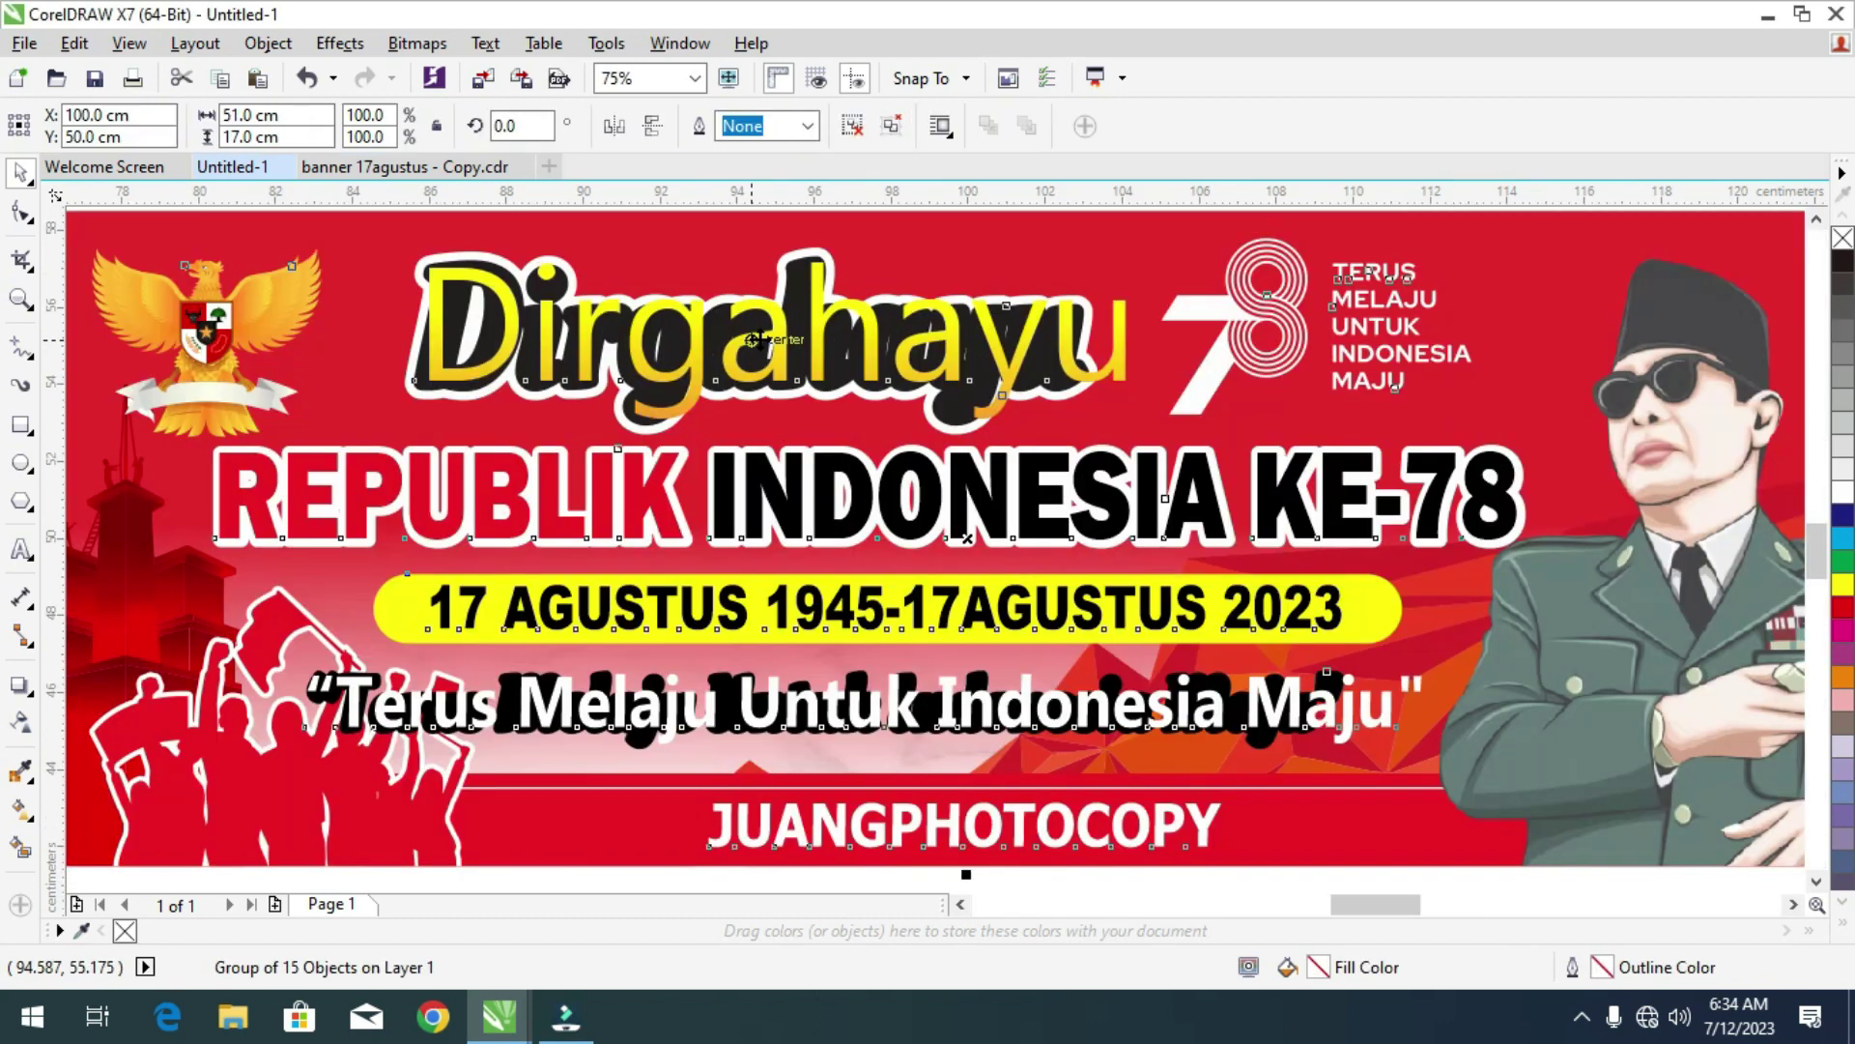
scroll(793, 394, "down", 2)
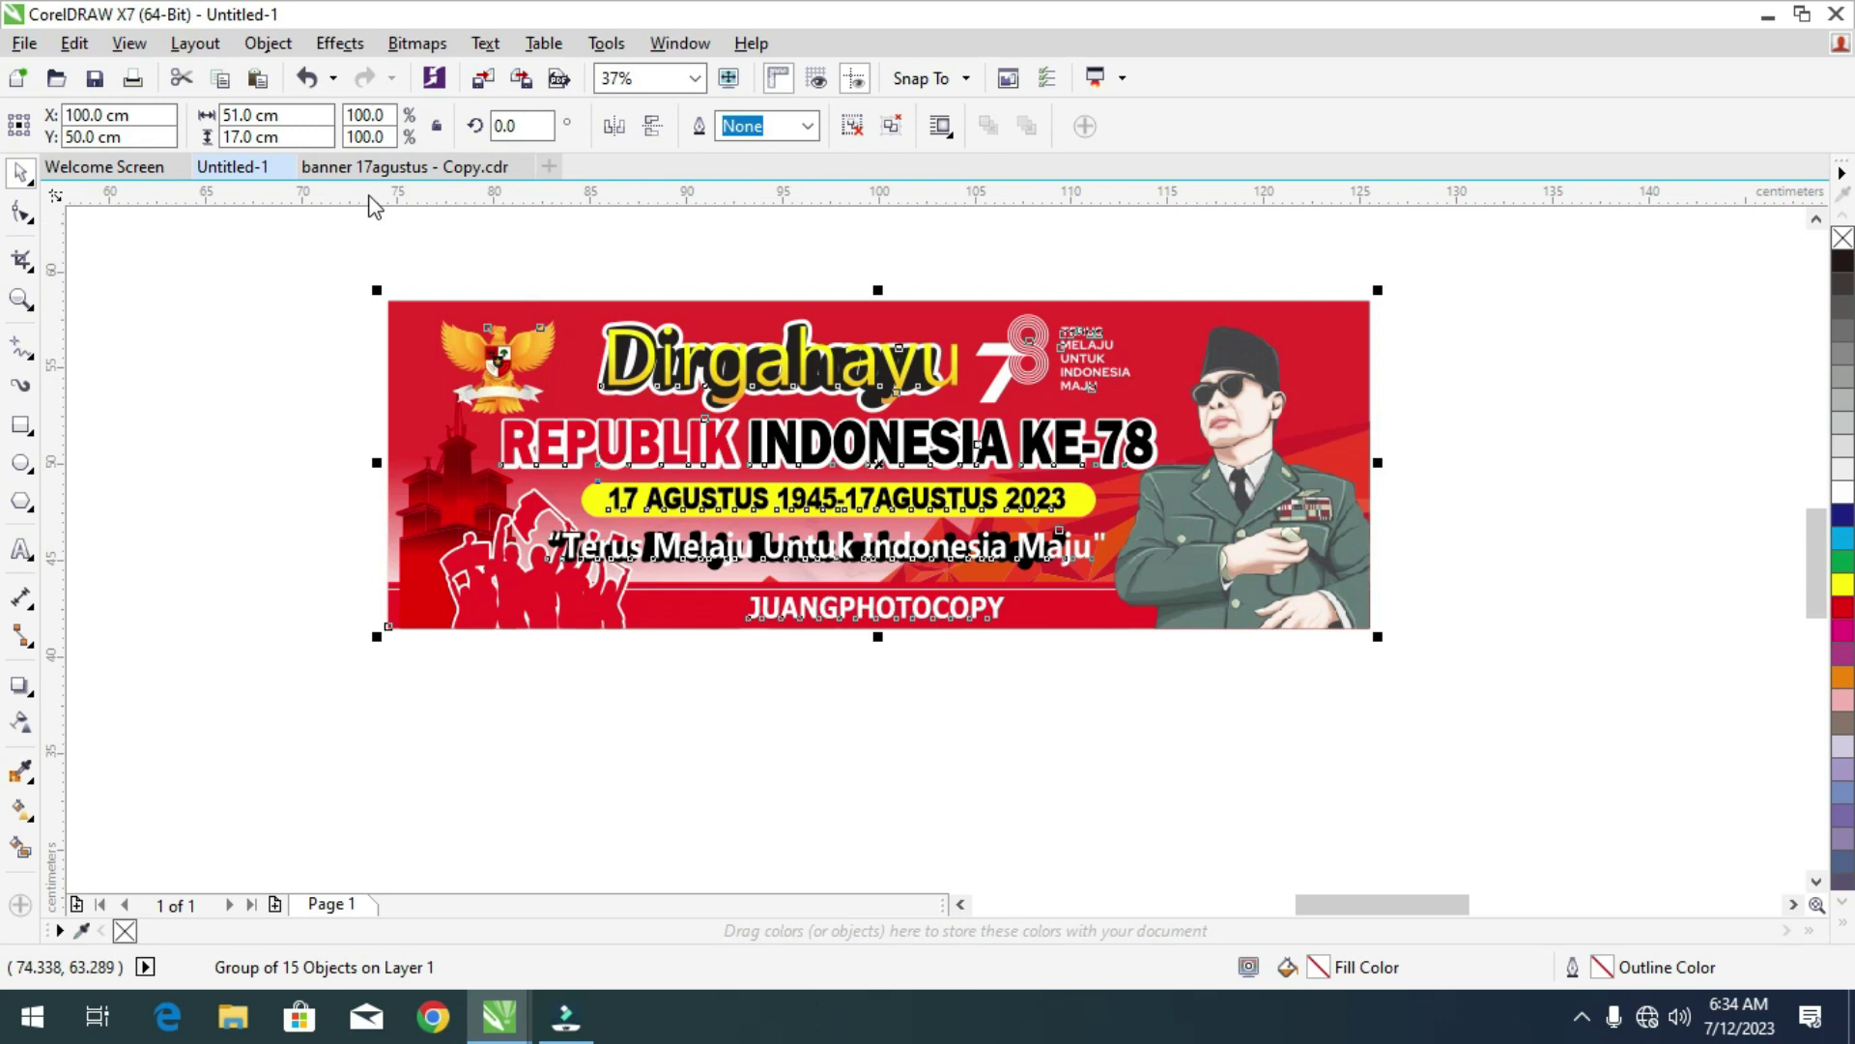
Ungroup the lower banner in the banner 17agustus - Copy document.
left_click(333, 168)
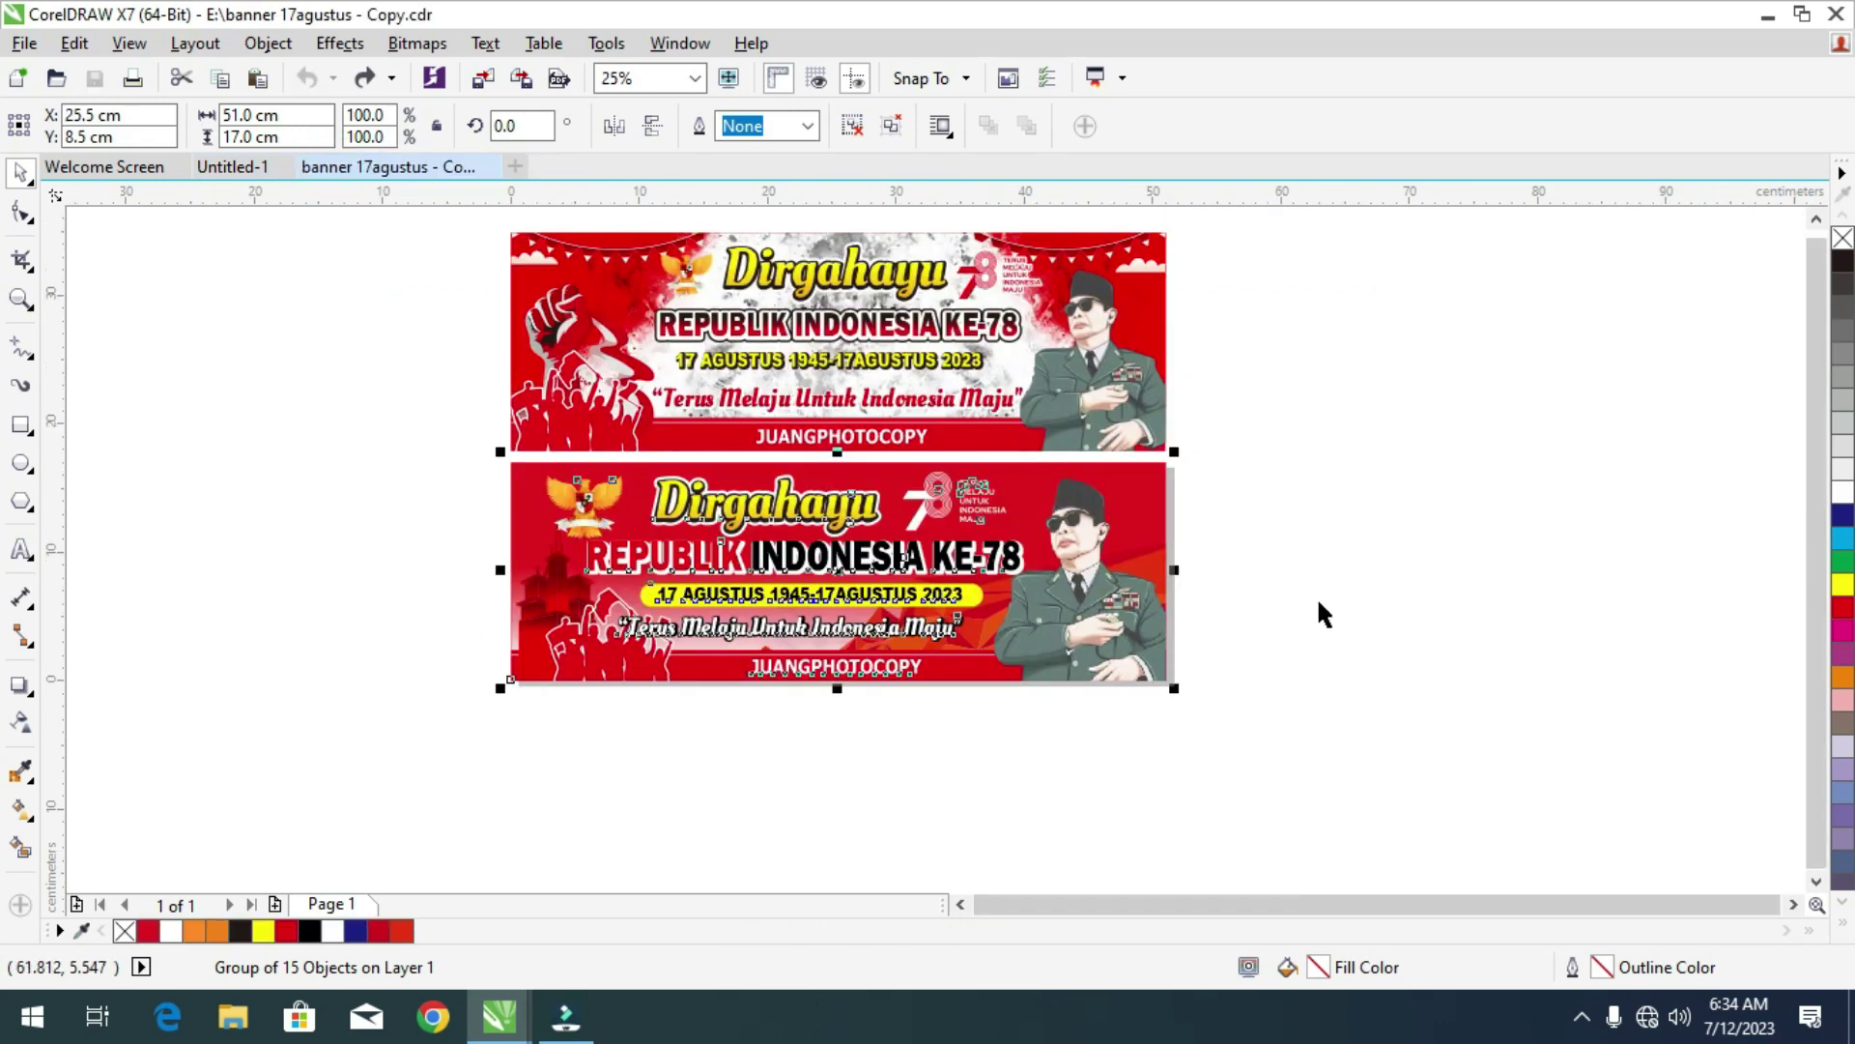
key("F2")
left_click(666, 493)
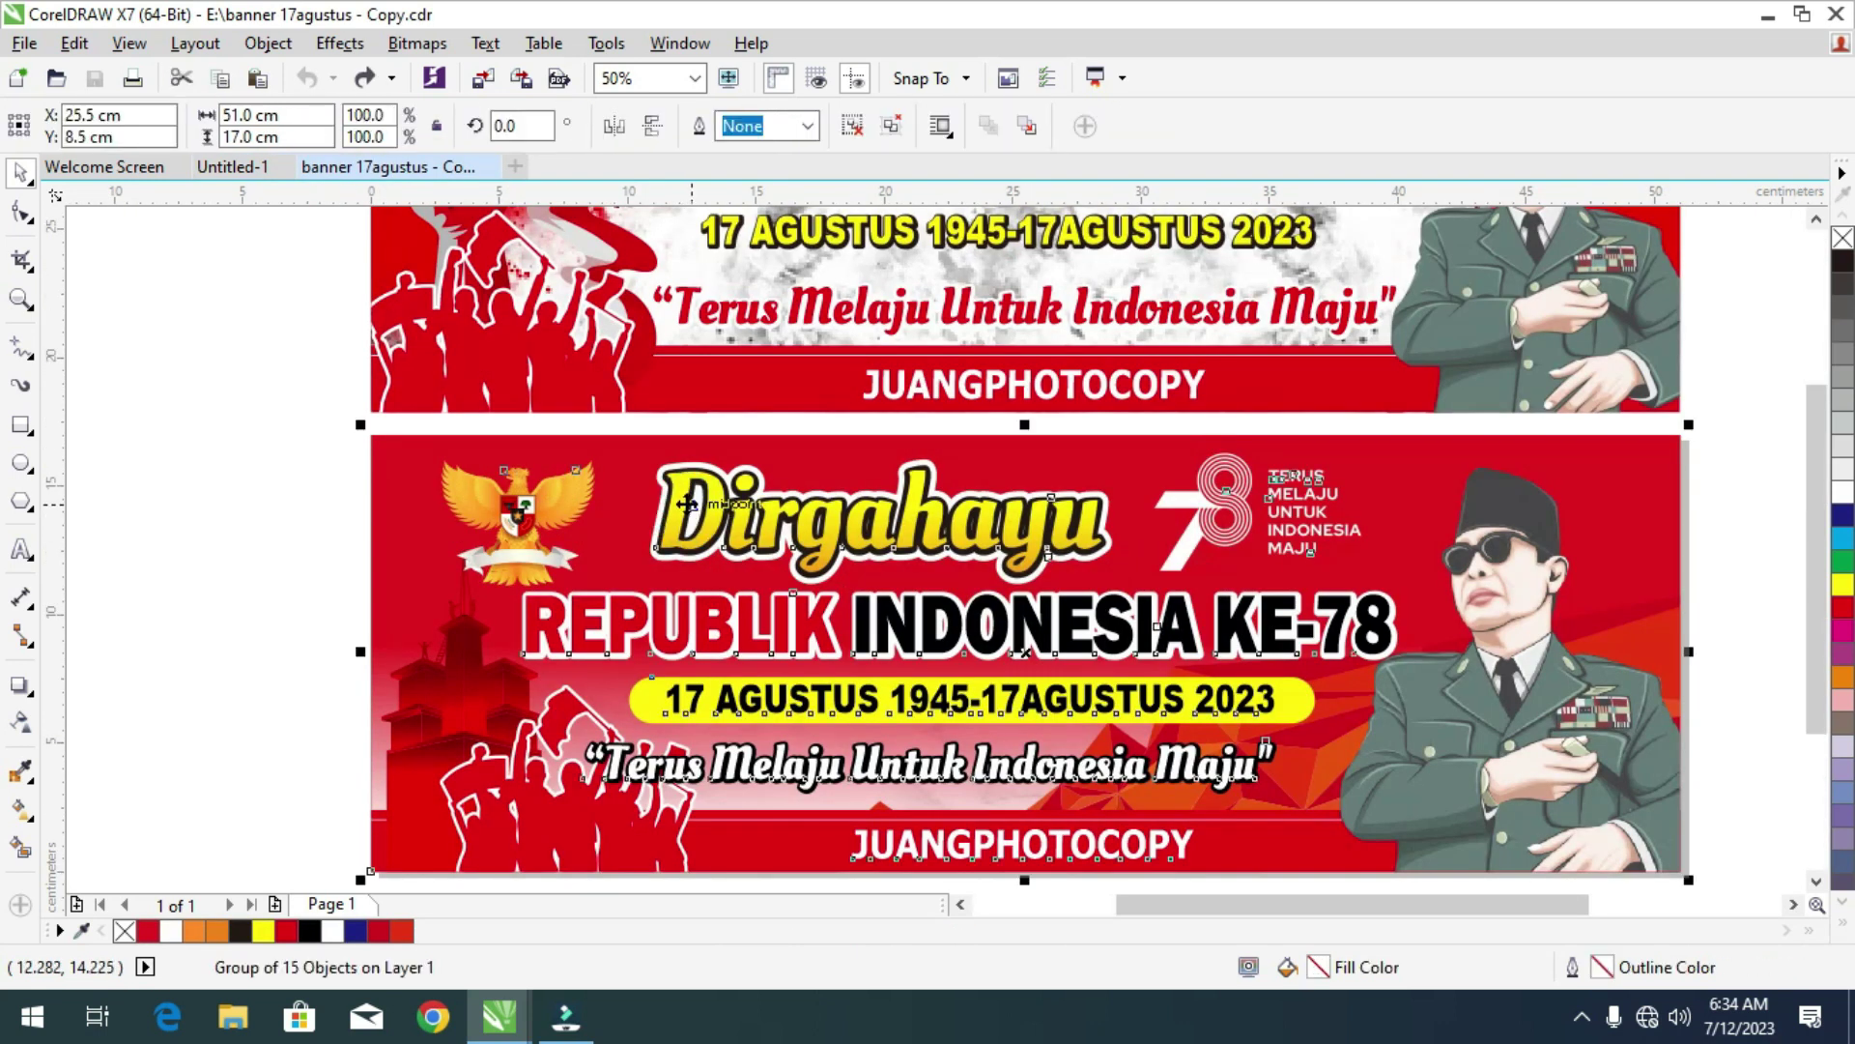
left_click(281, 460)
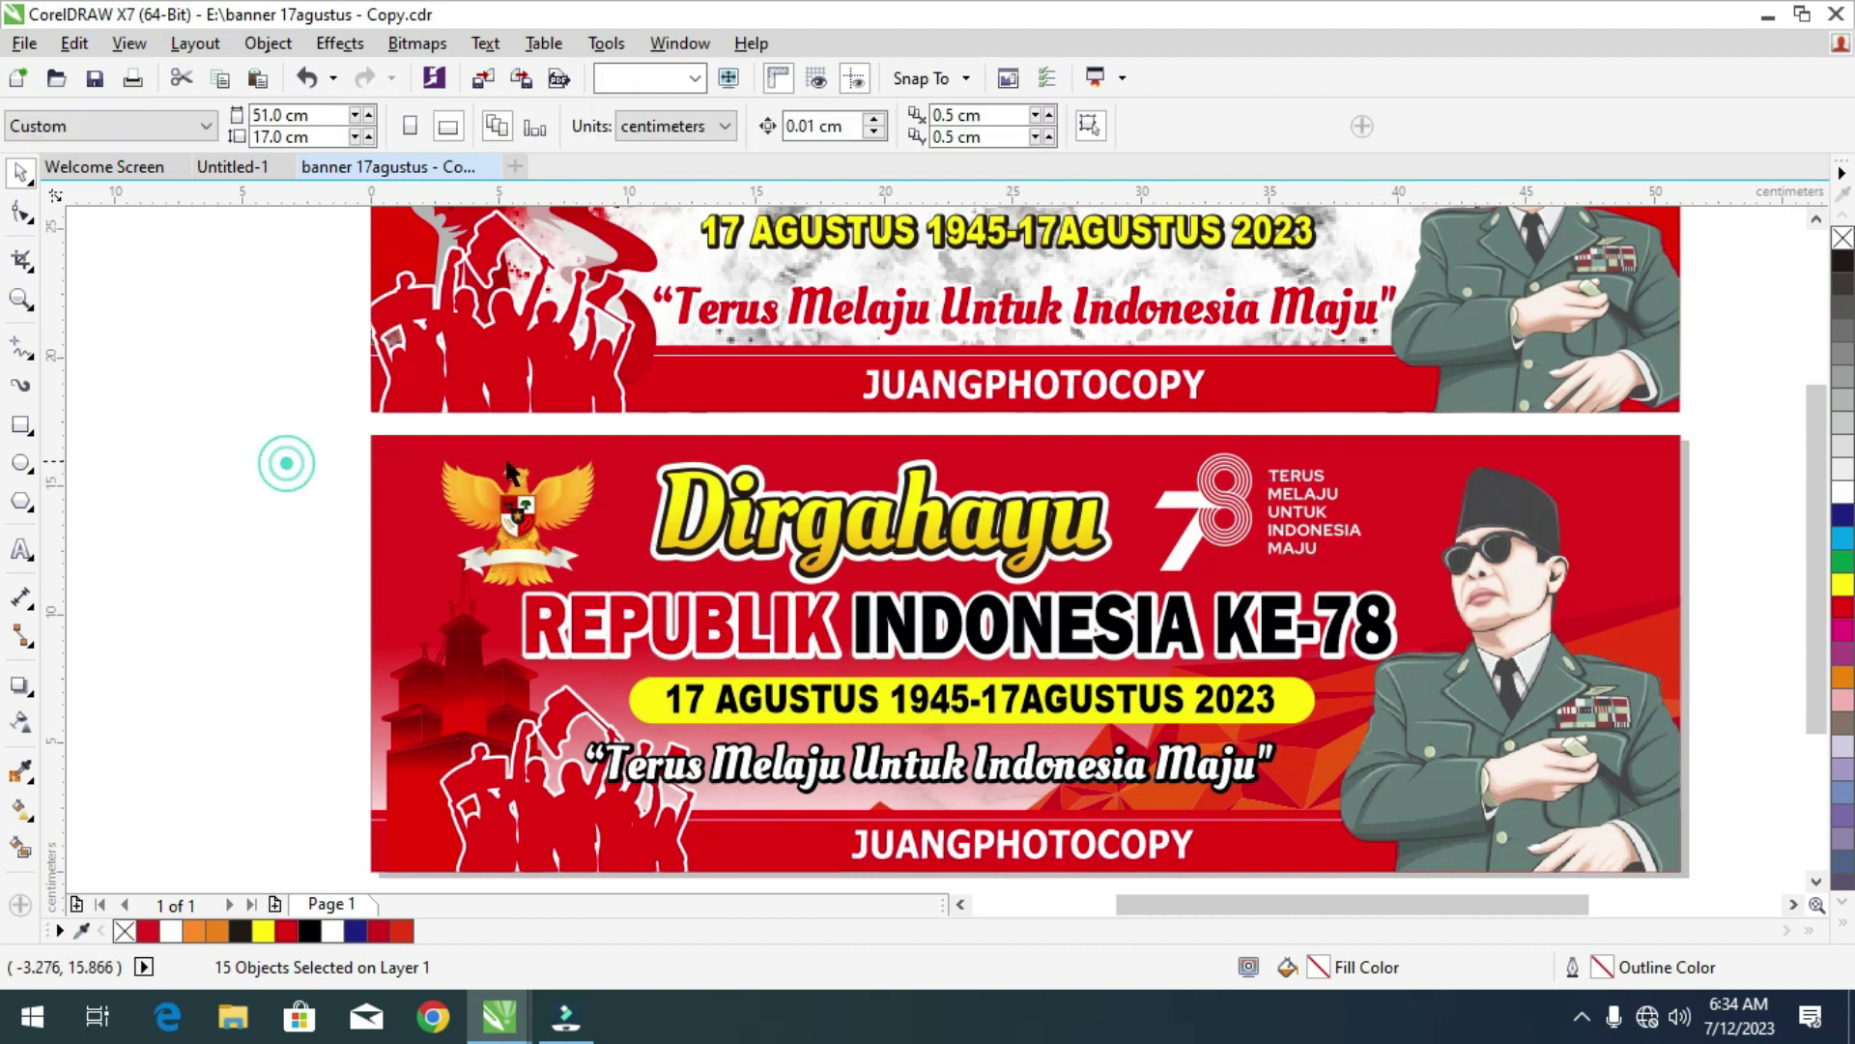
Convert the lower banner's "Dirgahayu" title objects to curves.
left_click_drag(629, 425, 868, 570)
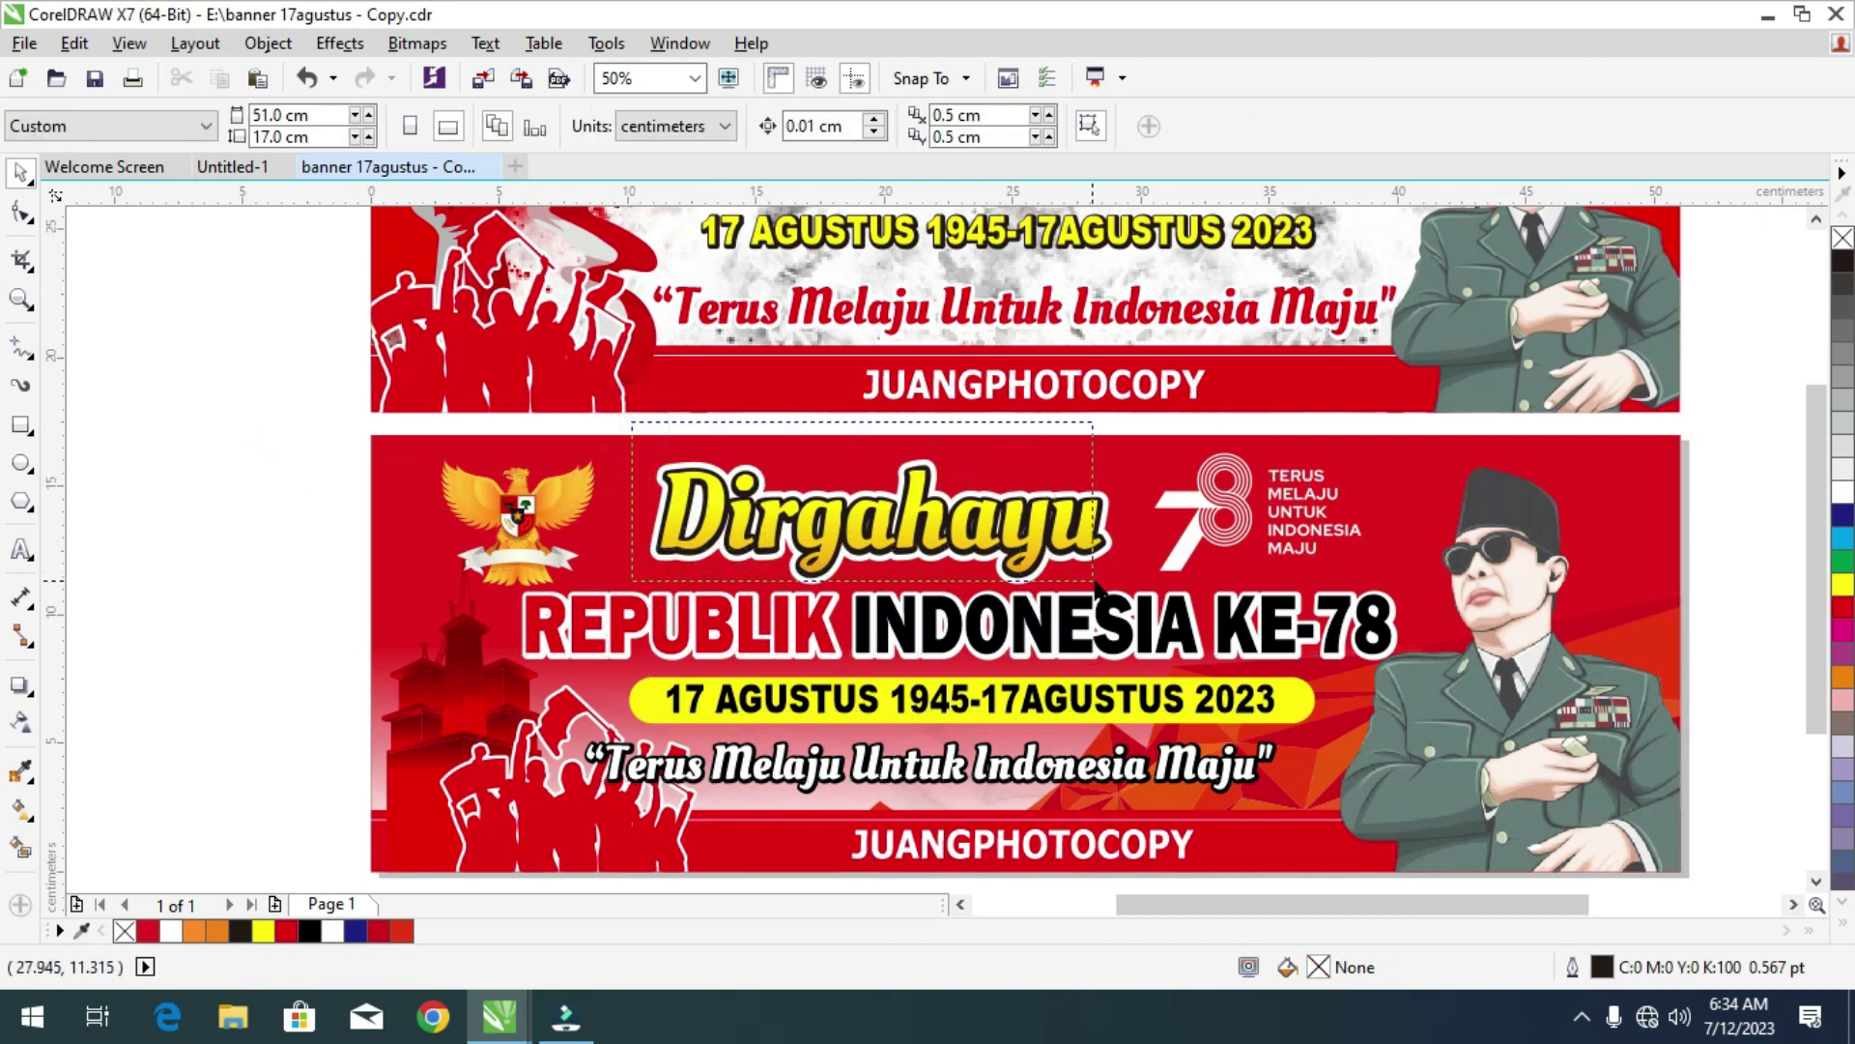
left_click_drag(1128, 582, 1125, 580)
left_click_drag(1048, 519, 1011, 561)
key("ctrl+z")
left_click_drag(605, 421, 1134, 599)
left_click_drag(1051, 522, 996, 500)
right_click(1007, 527)
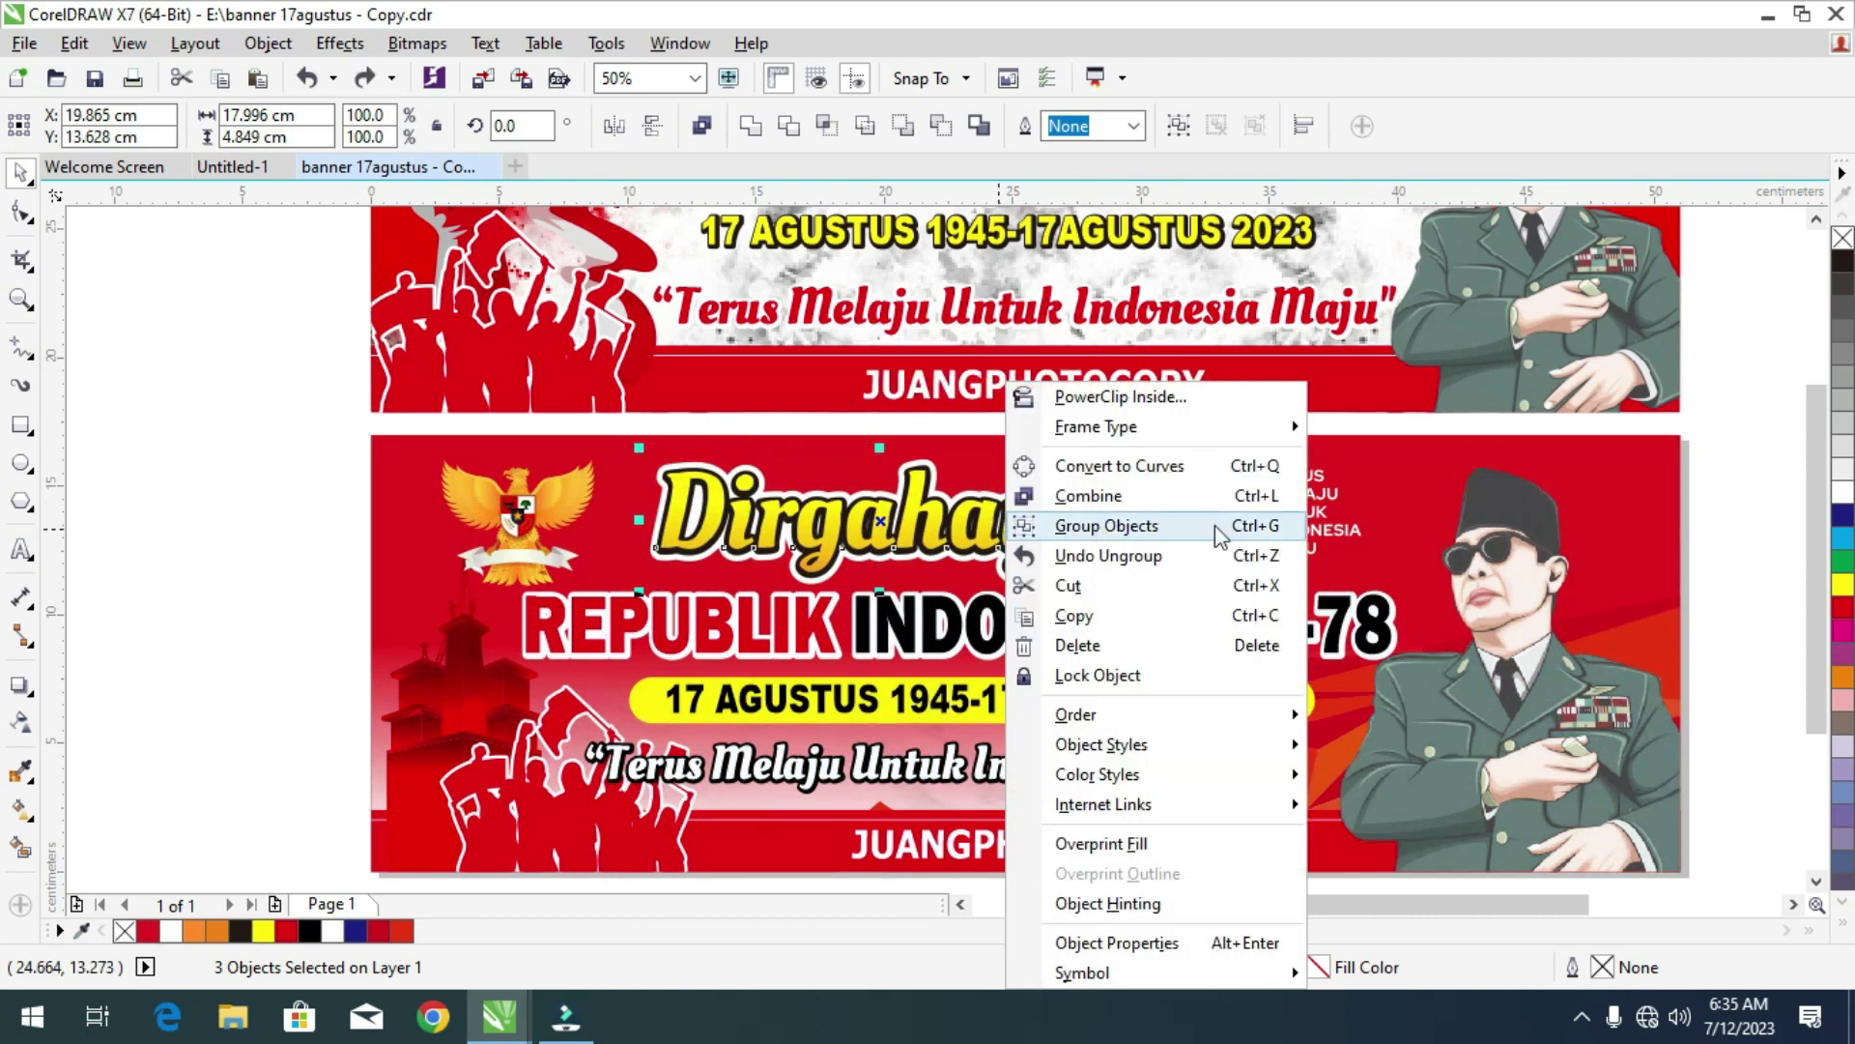
left_click(1144, 468)
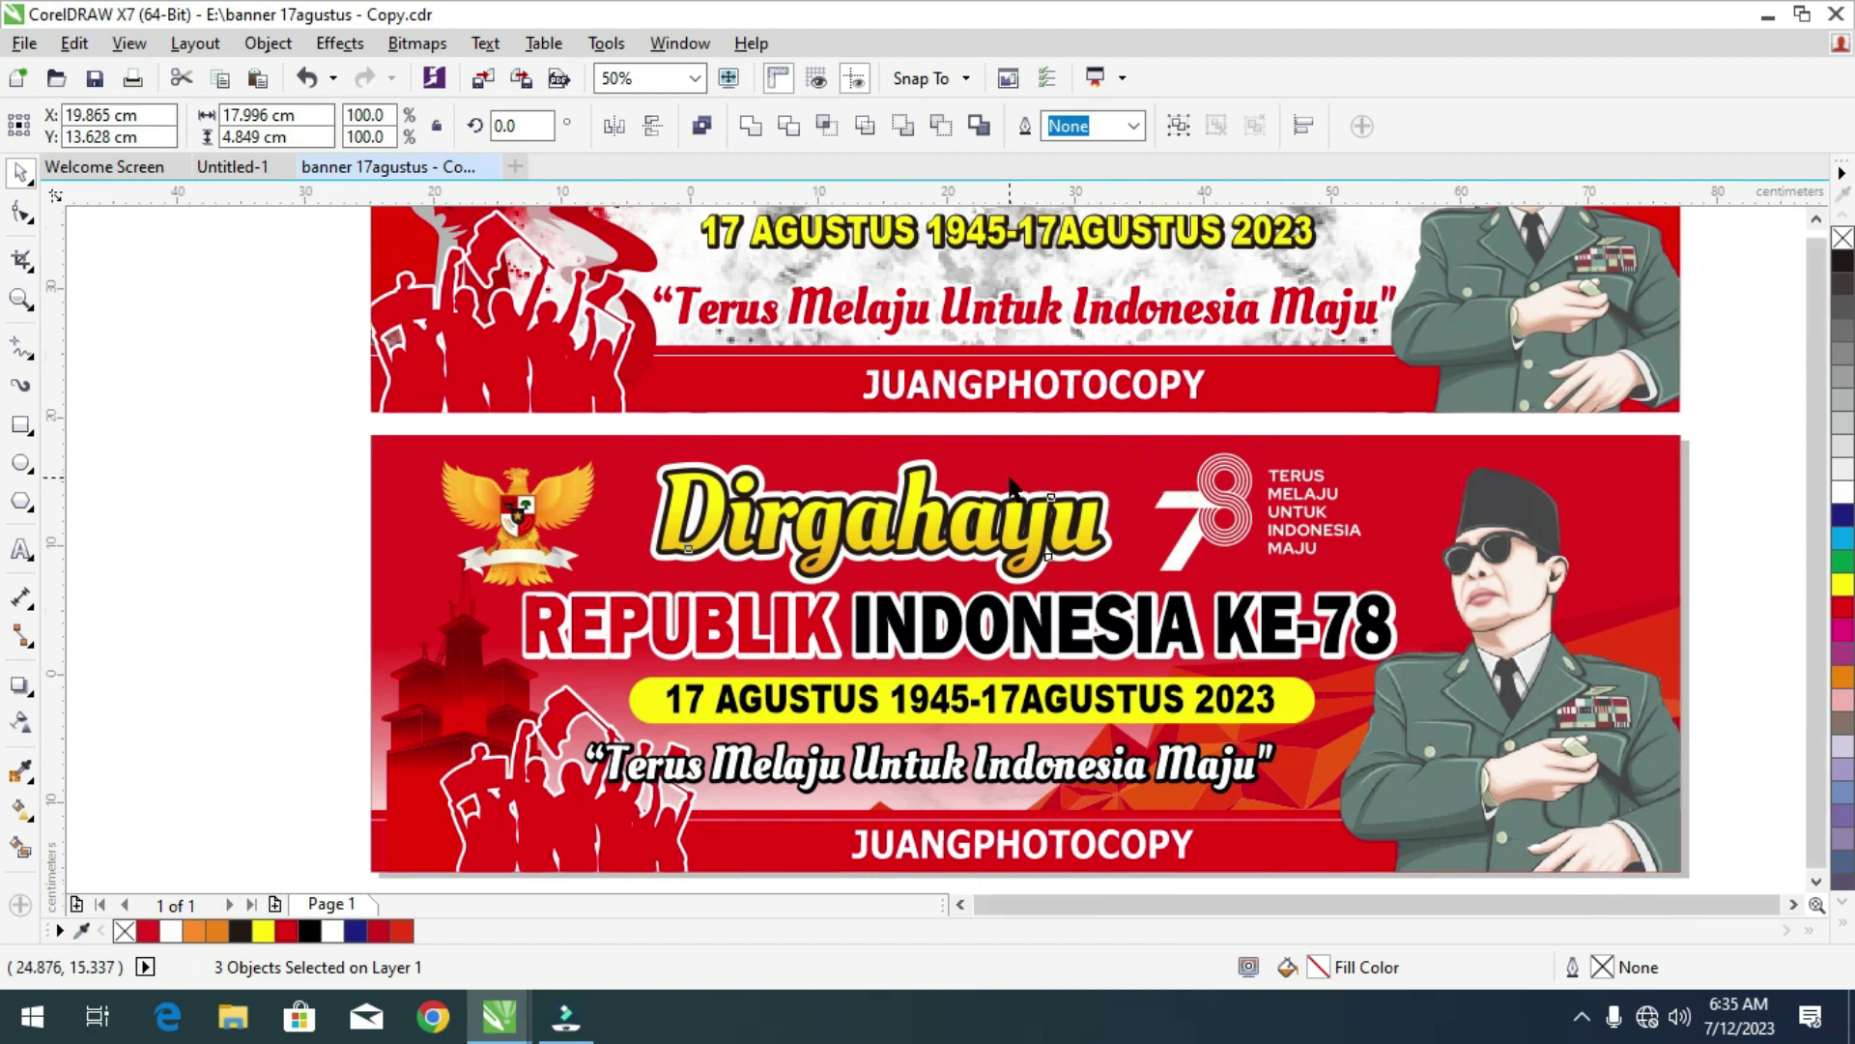
Convert the lower banner's "Terus Melaju Untuk Indonesia Maju" slogan to curves.
scroll(1011, 483, "down", 1)
scroll(976, 640, "up", 1)
left_click_drag(326, 571, 1337, 643)
right_click(1268, 611)
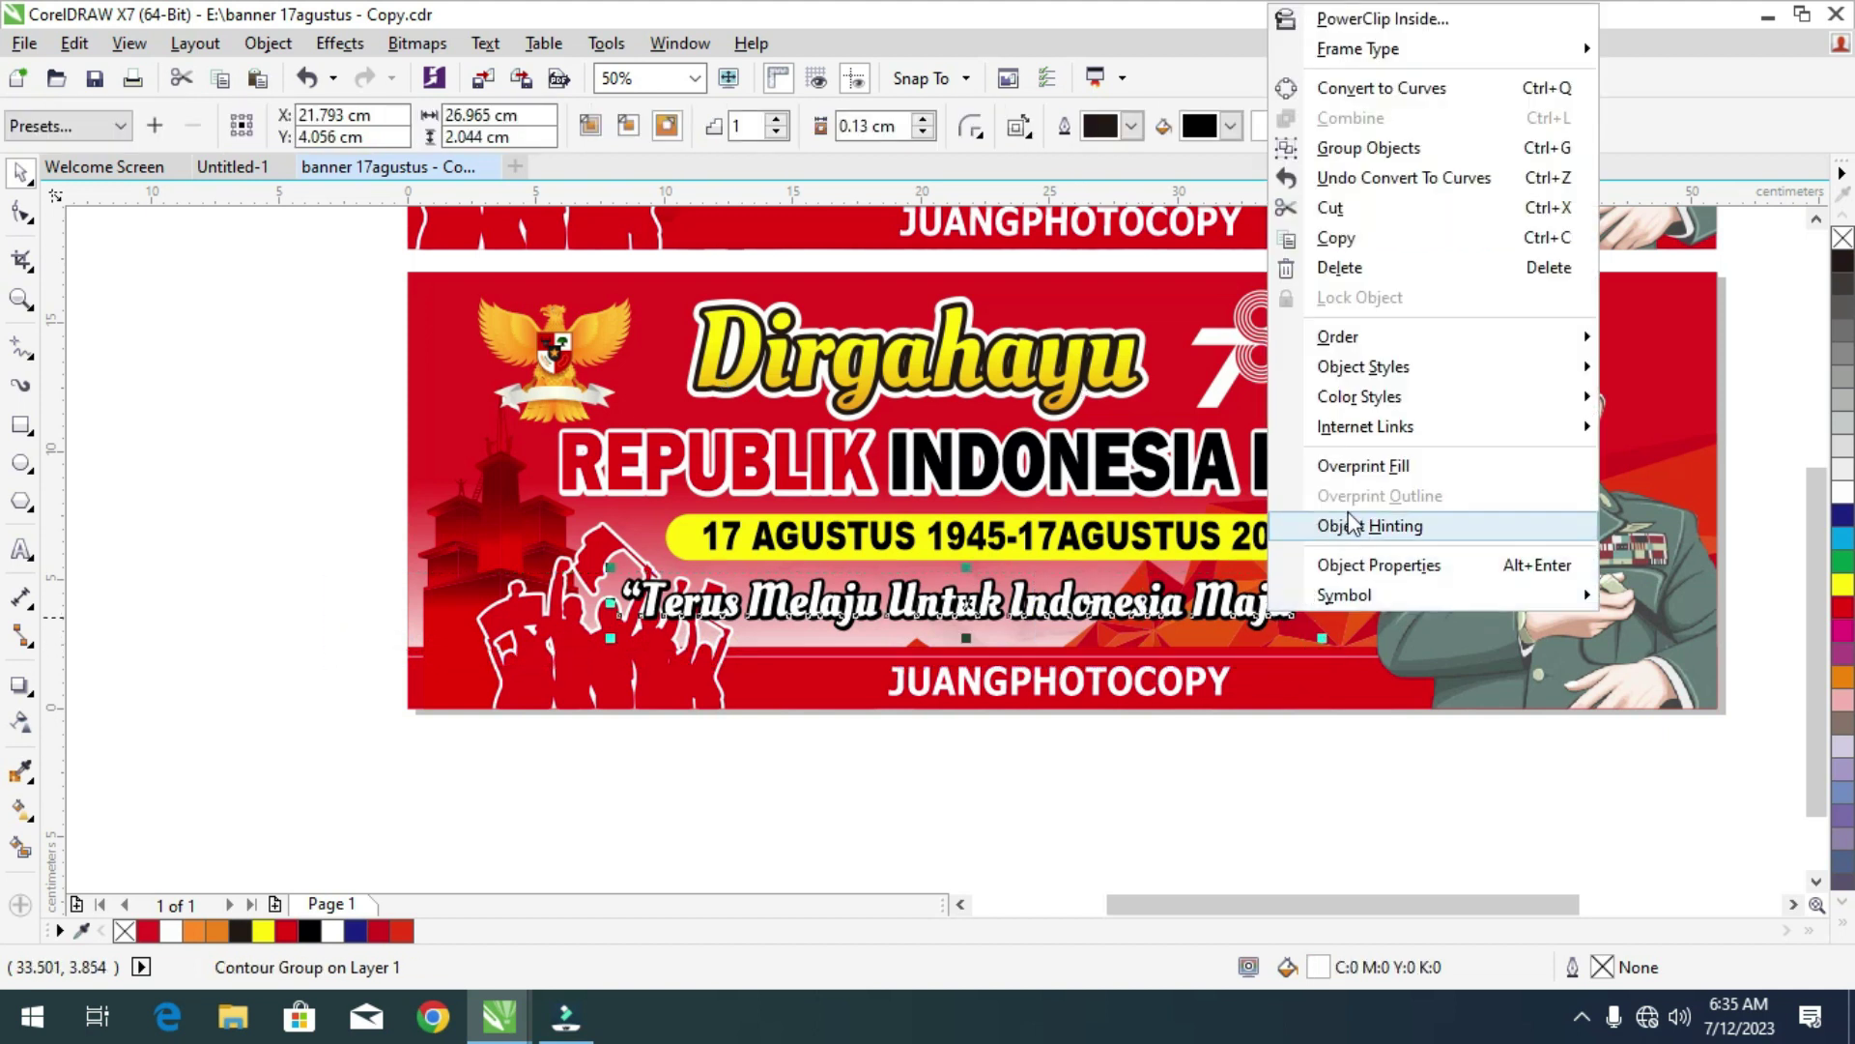
left_click(1349, 90)
left_click_drag(1291, 755, 856, 652)
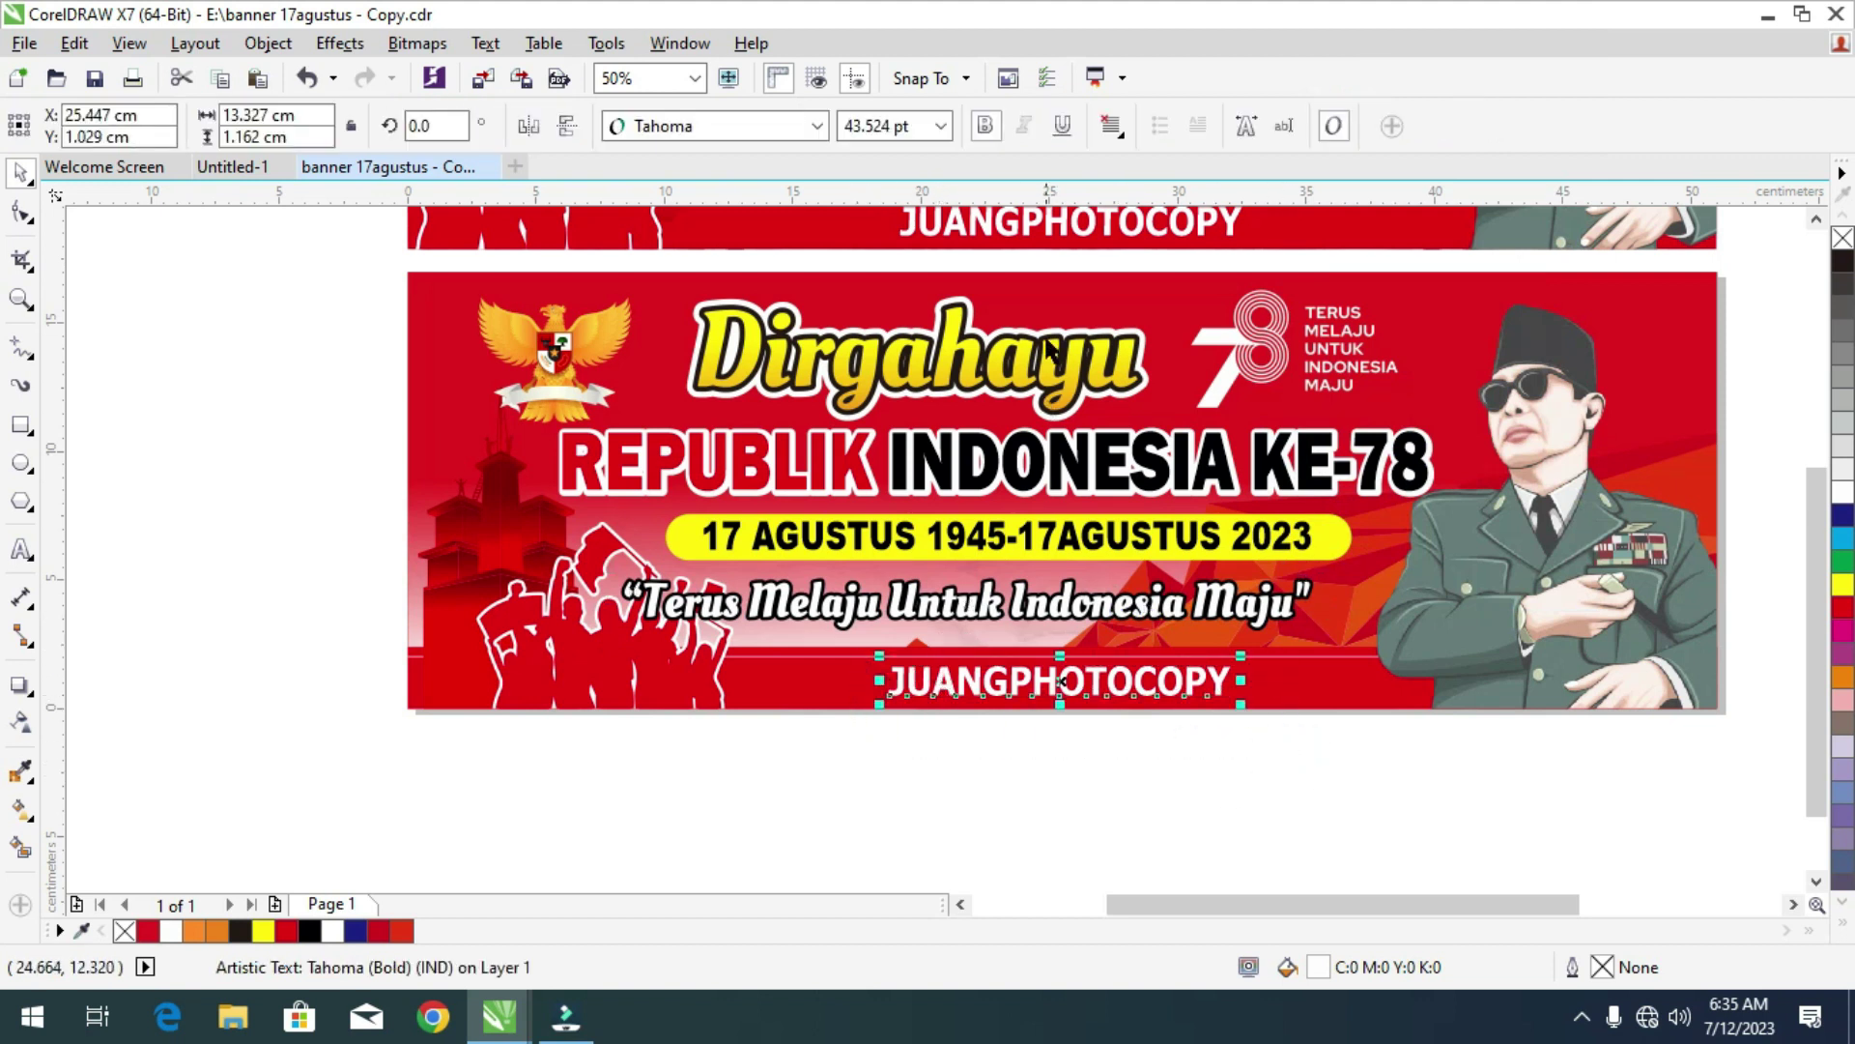
right_click(1079, 677)
left_click(972, 742)
Replace the banner in the untitled document with a fresh copy of all objects from the lower banner.
key("F3")
left_click_drag(609, 469, 1413, 746)
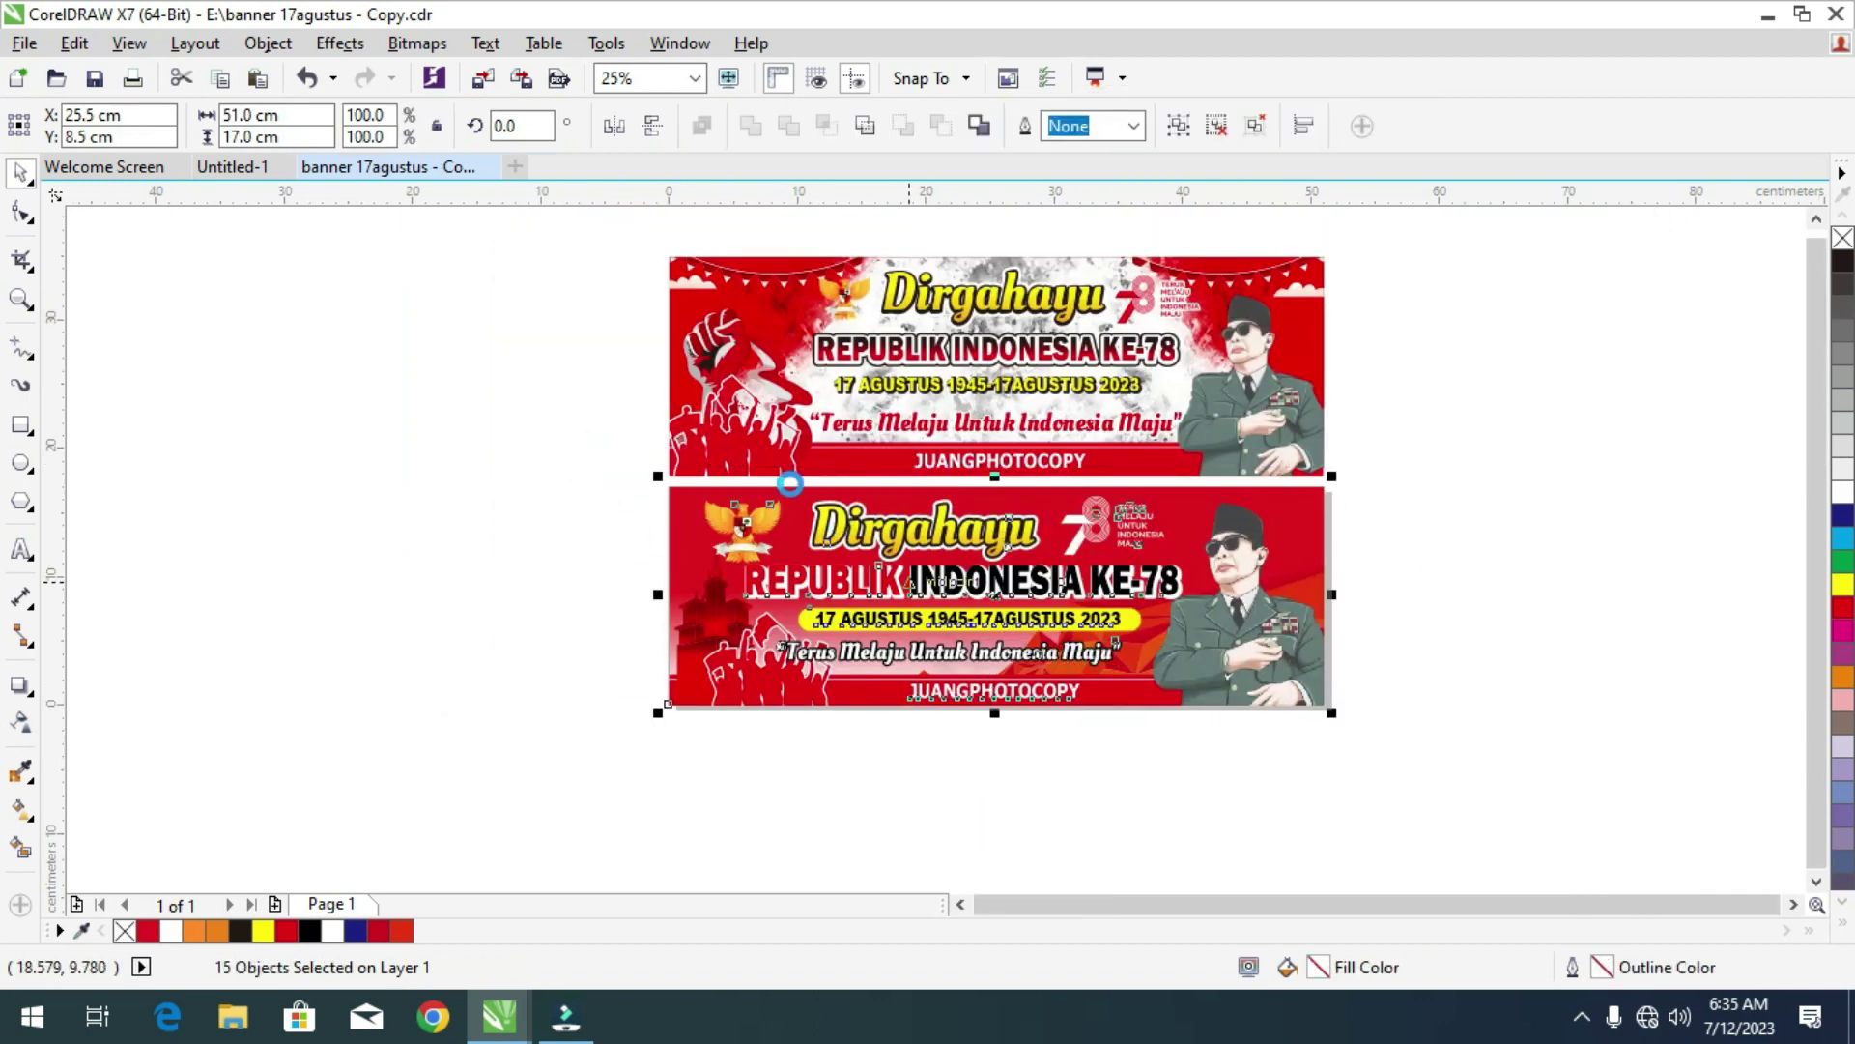
left_click(229, 166)
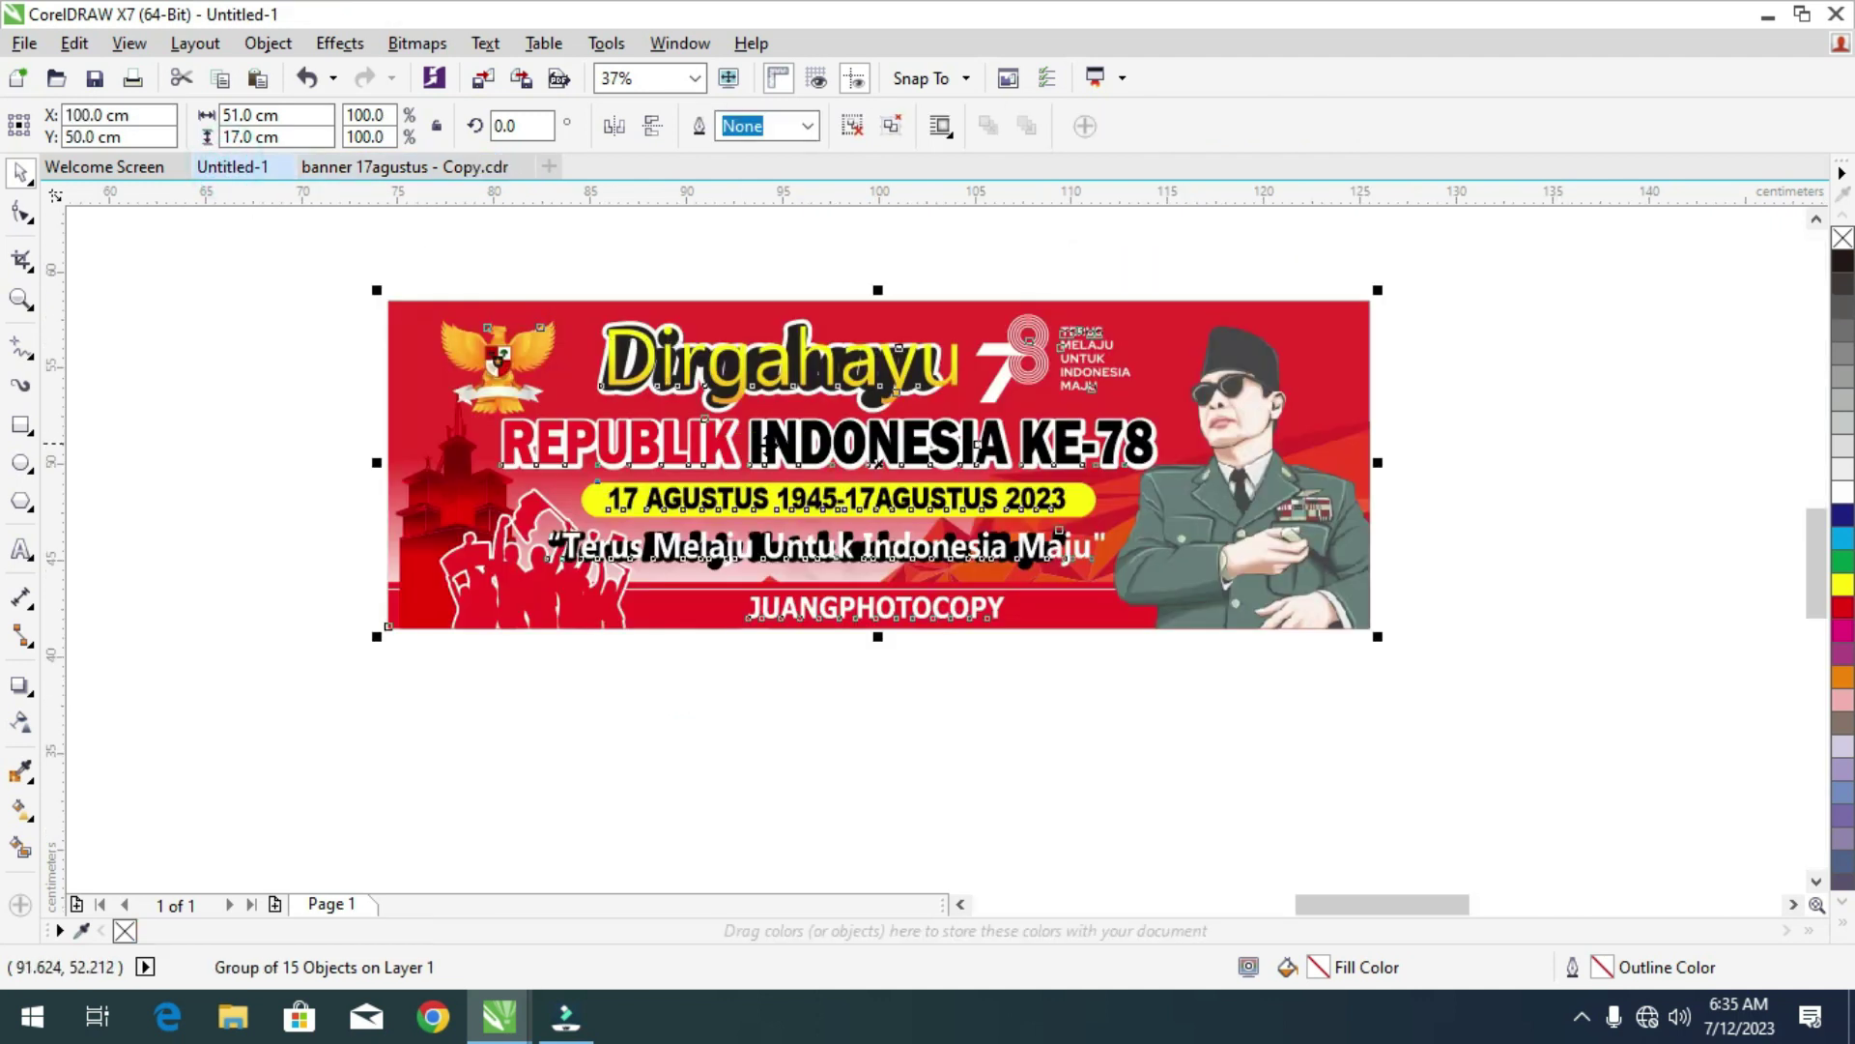
scroll(800, 447, "down", 2)
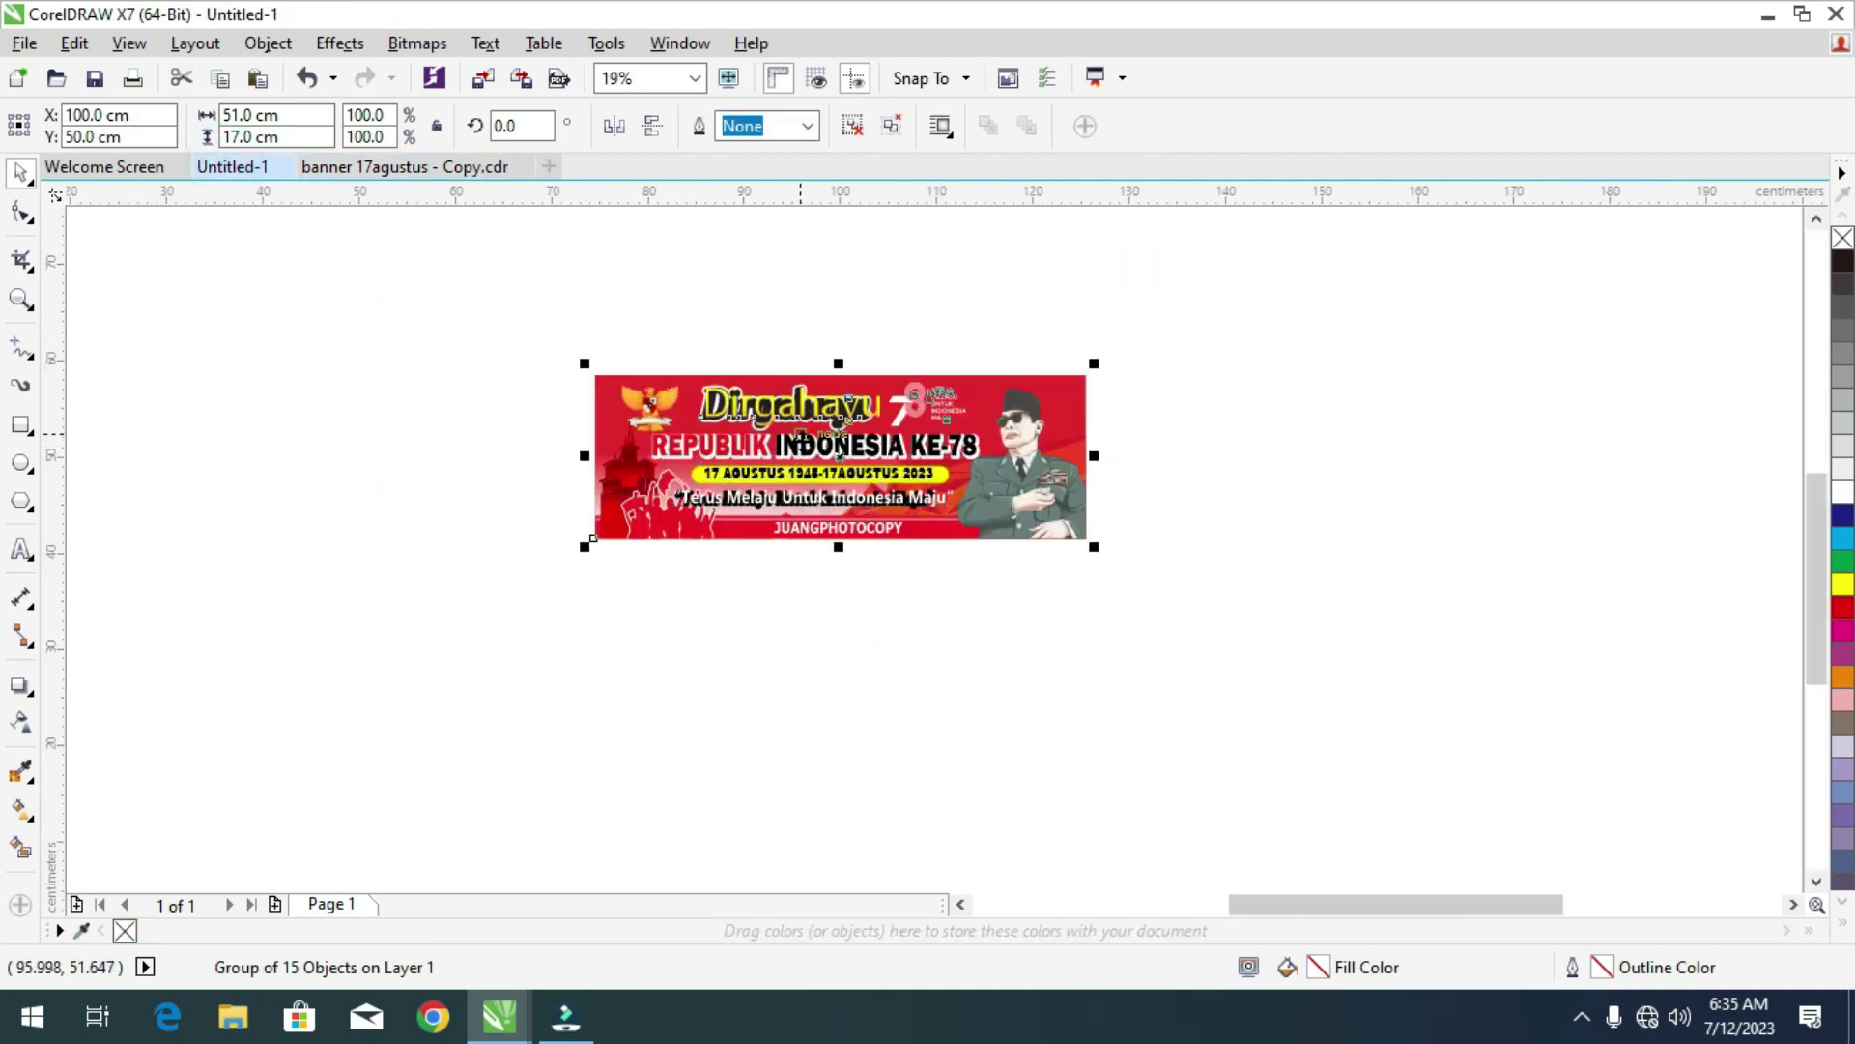
key("Delete")
key("ctrl+z")
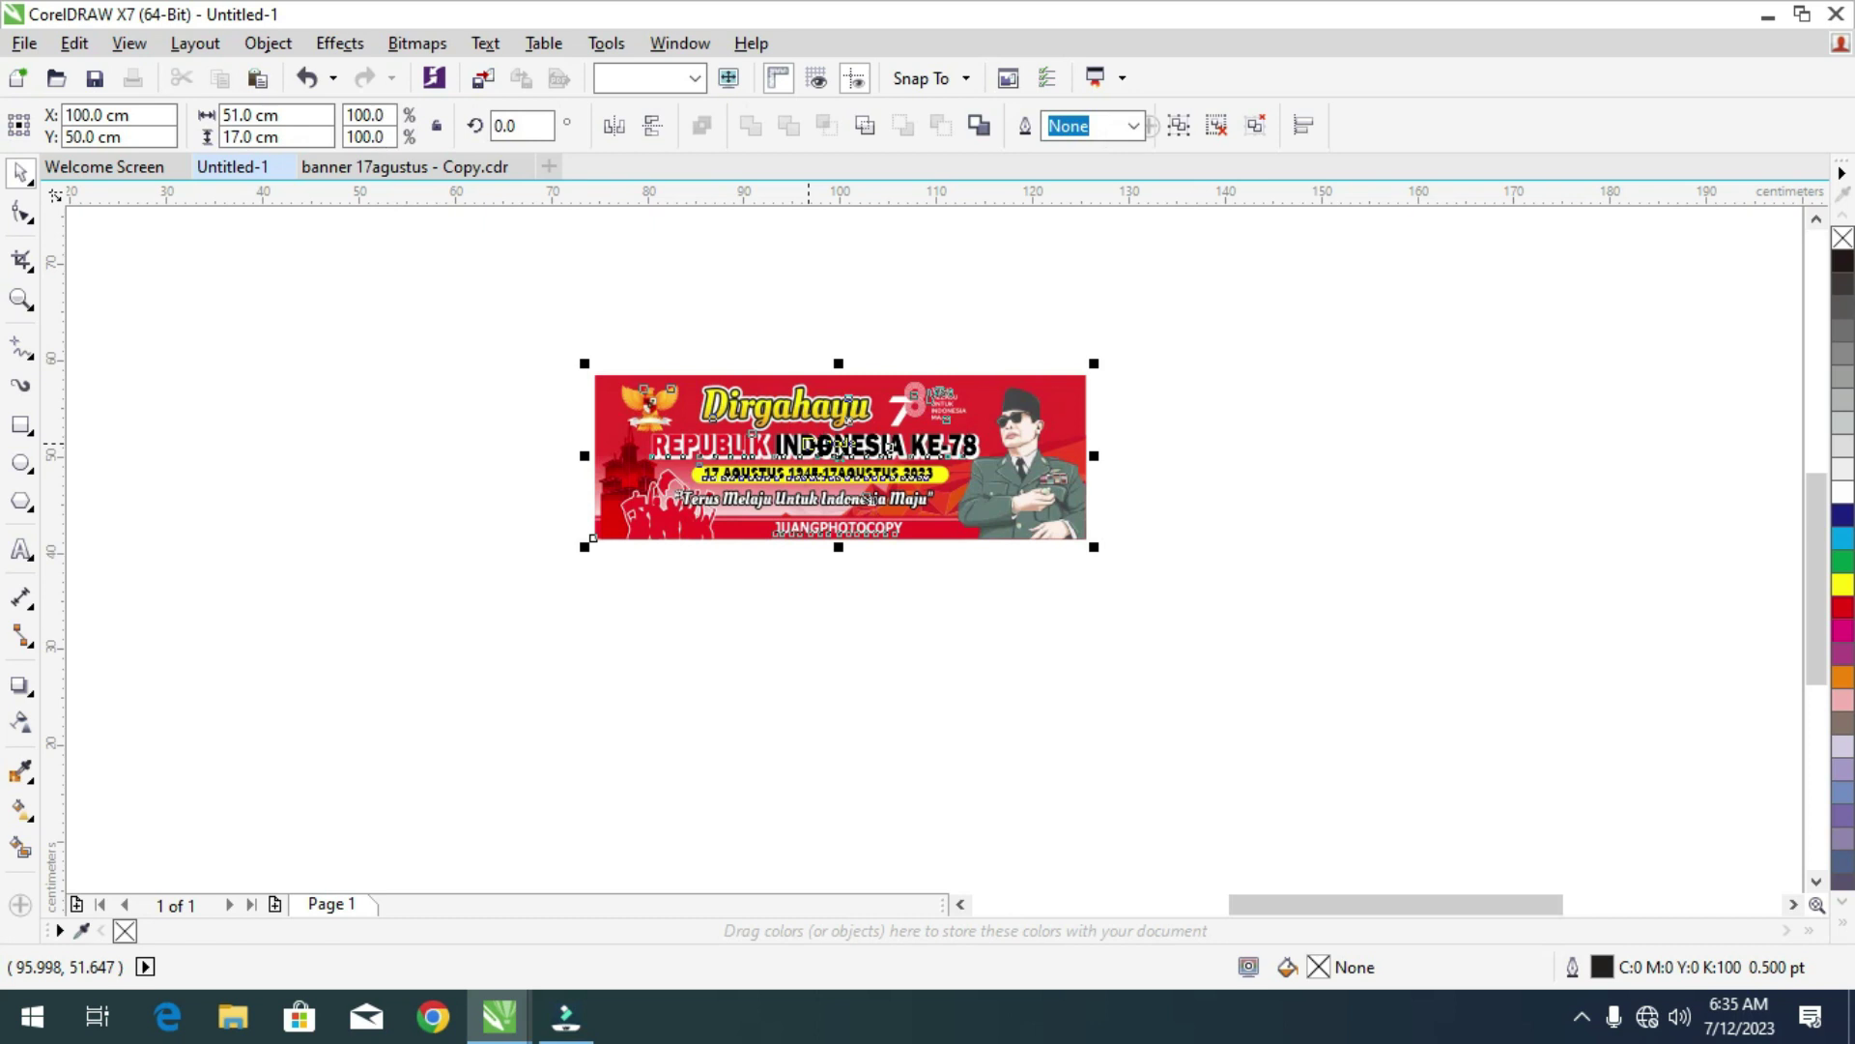
key("shift+F2")
key("F3")
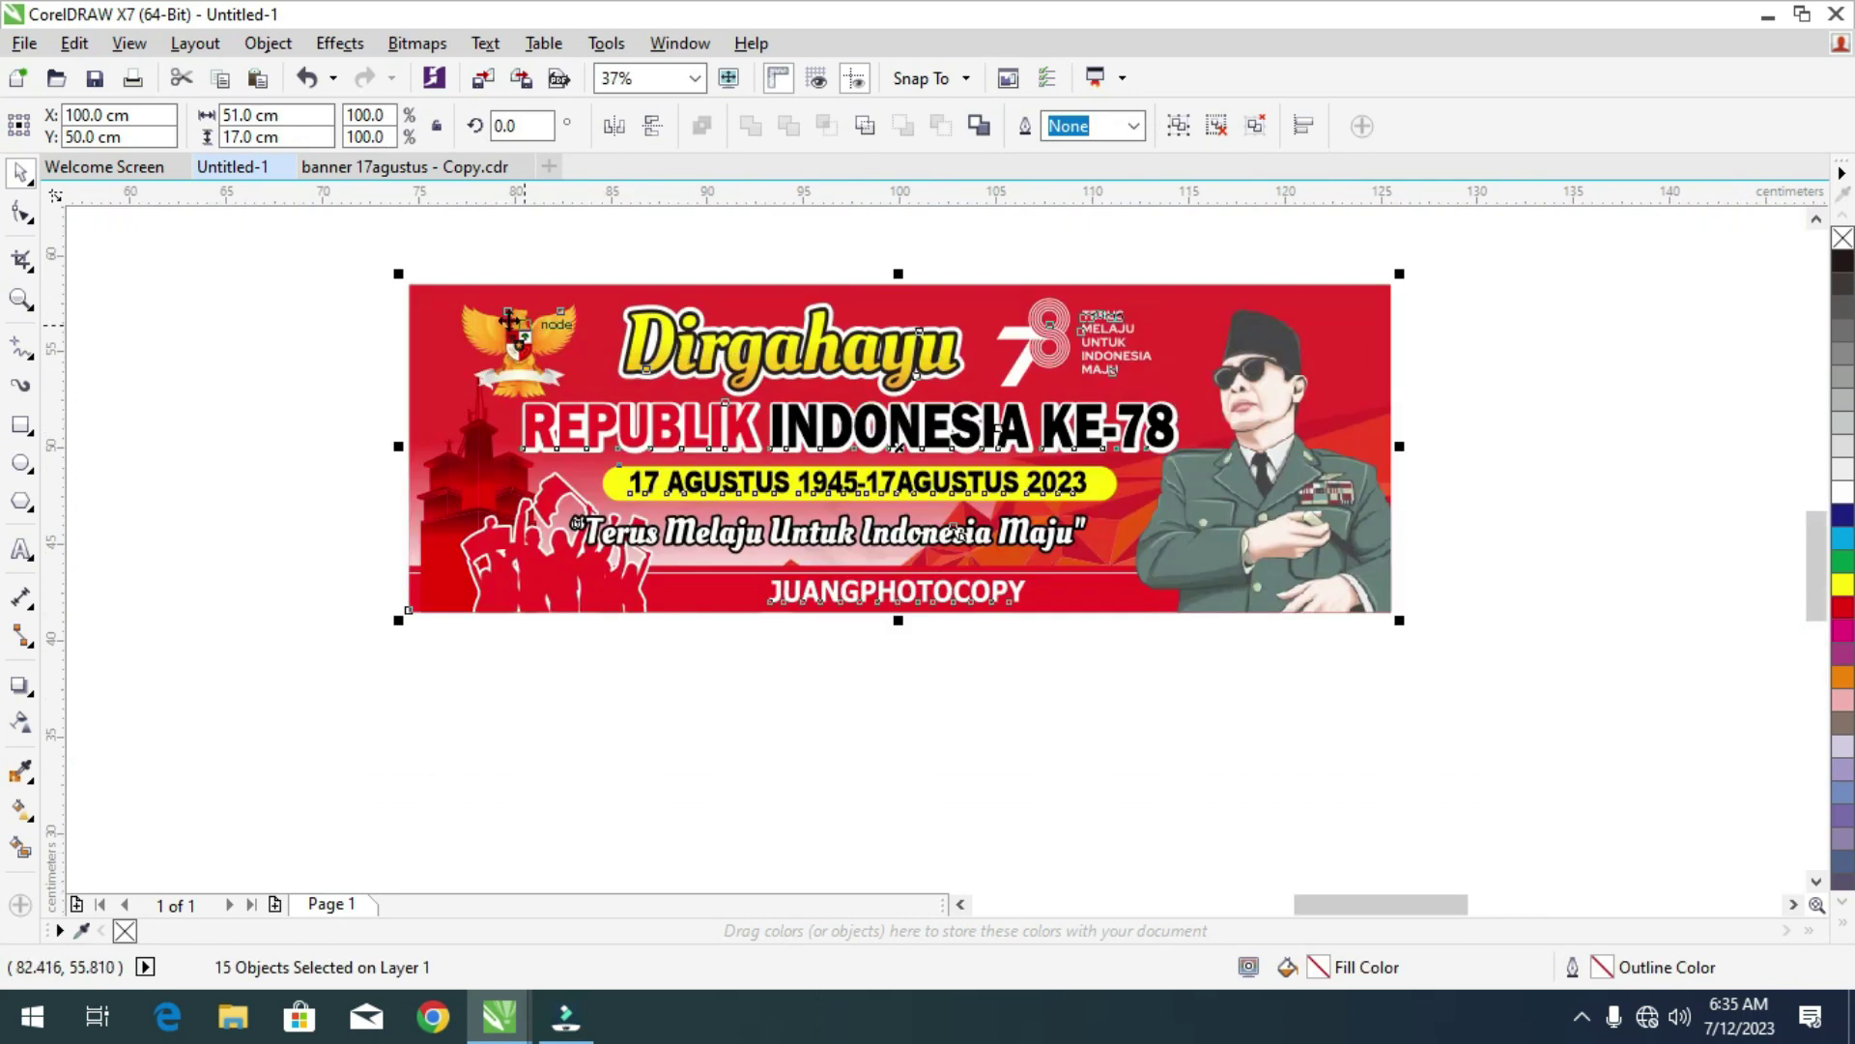
left_click(215, 338)
scroll(602, 358, "up", 2)
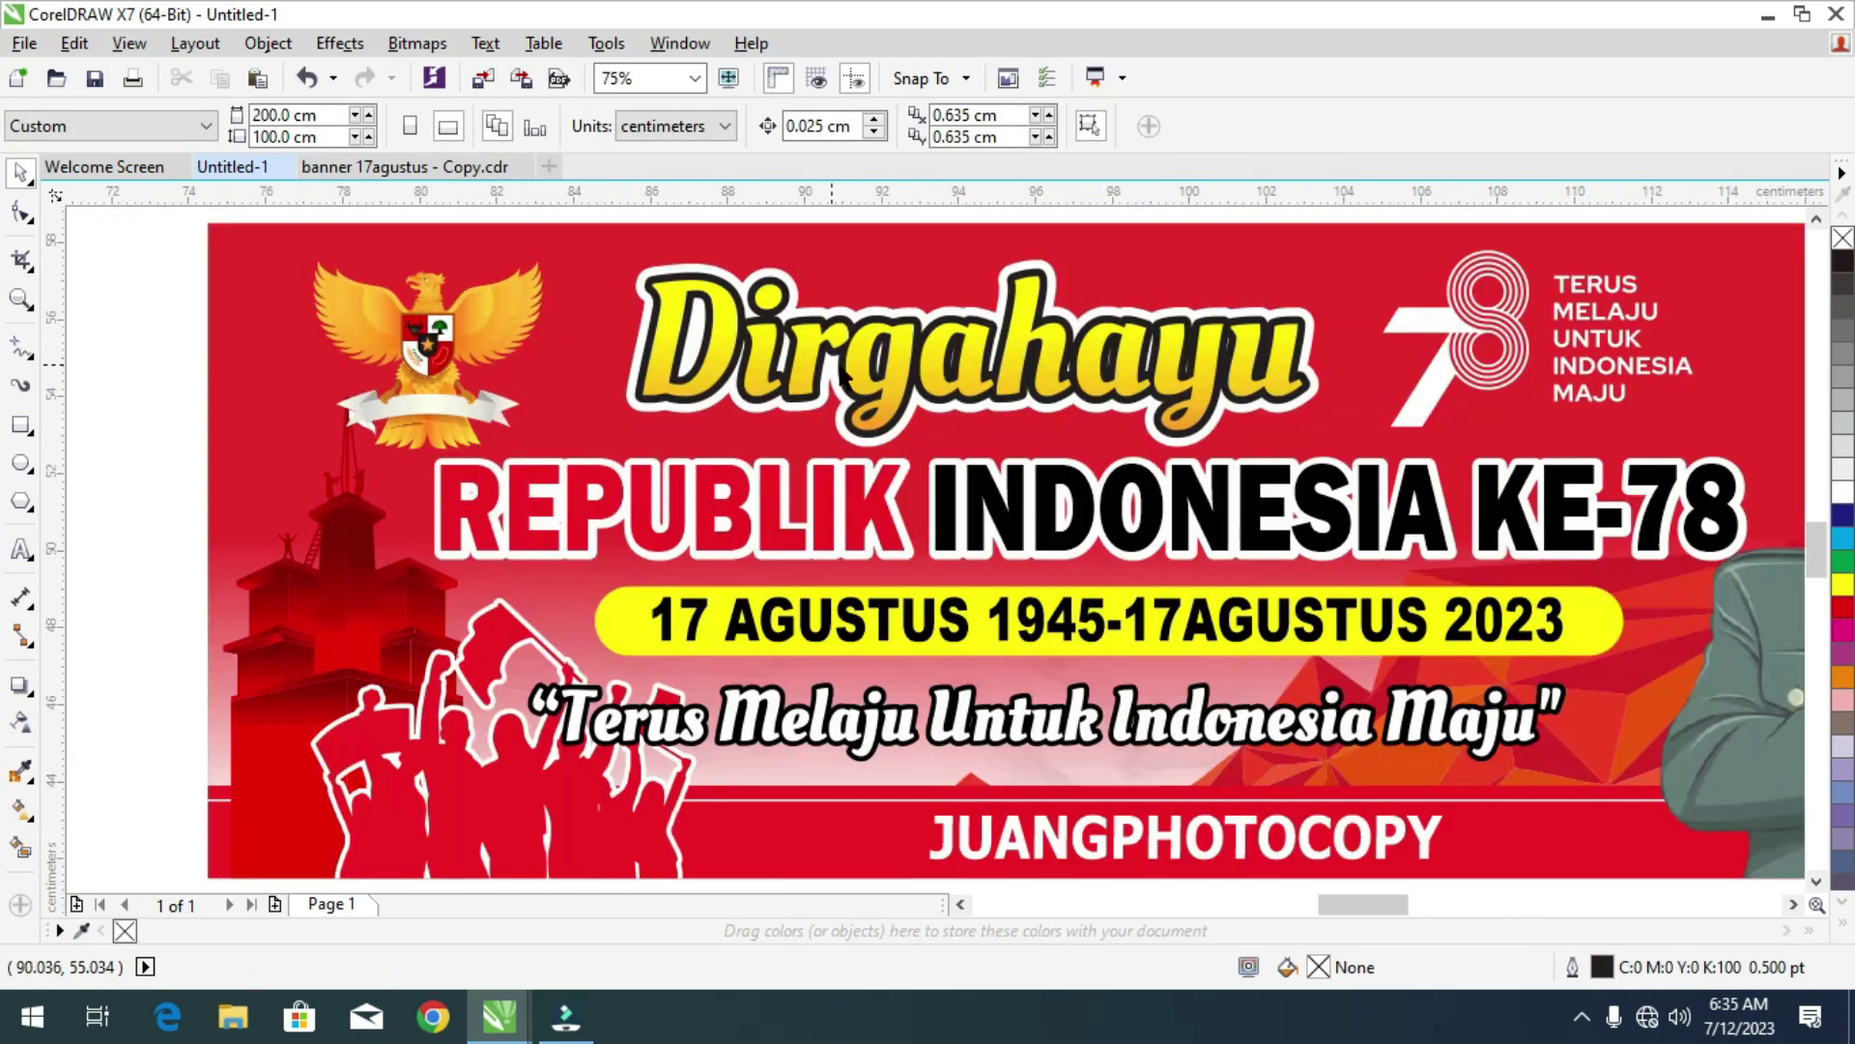
Enlarge the whole pasted banner proportionally to about 109 x 36 cm.
scroll(844, 376, "down", 2)
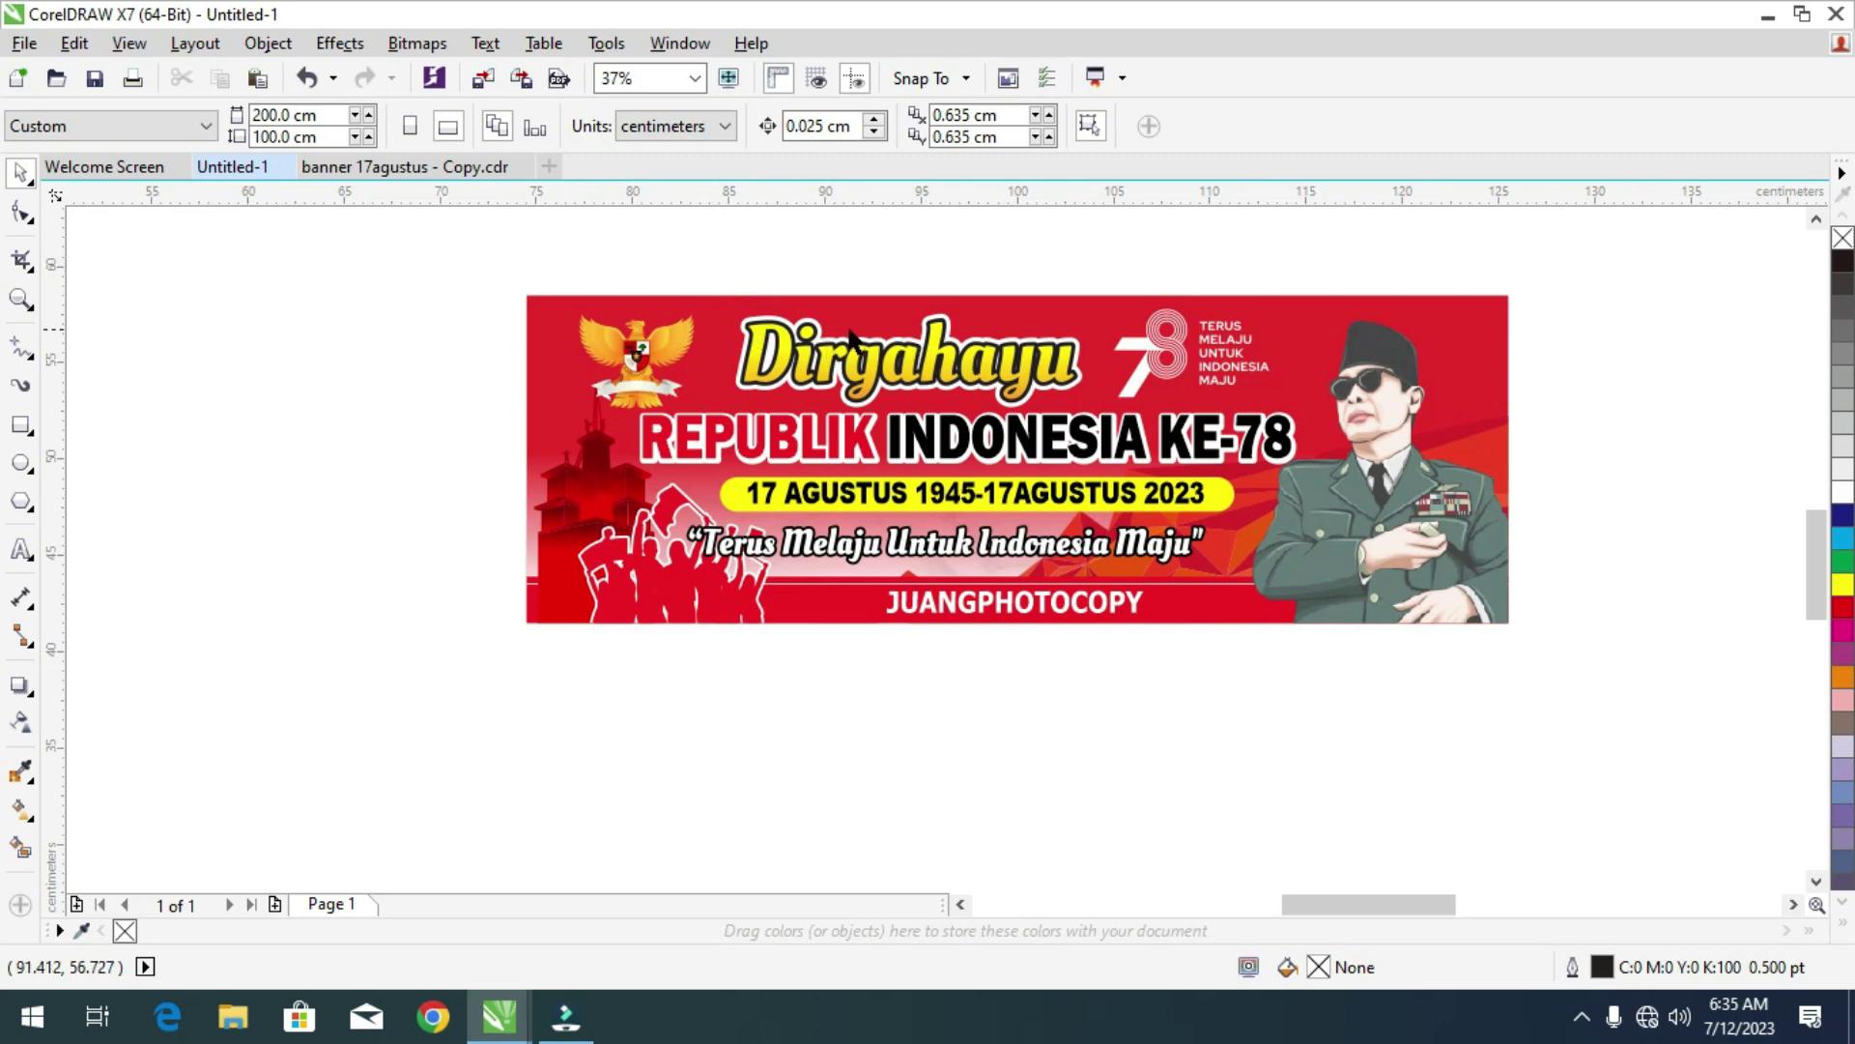
scroll(835, 365, "up", 2)
scroll(855, 373, "down", 2)
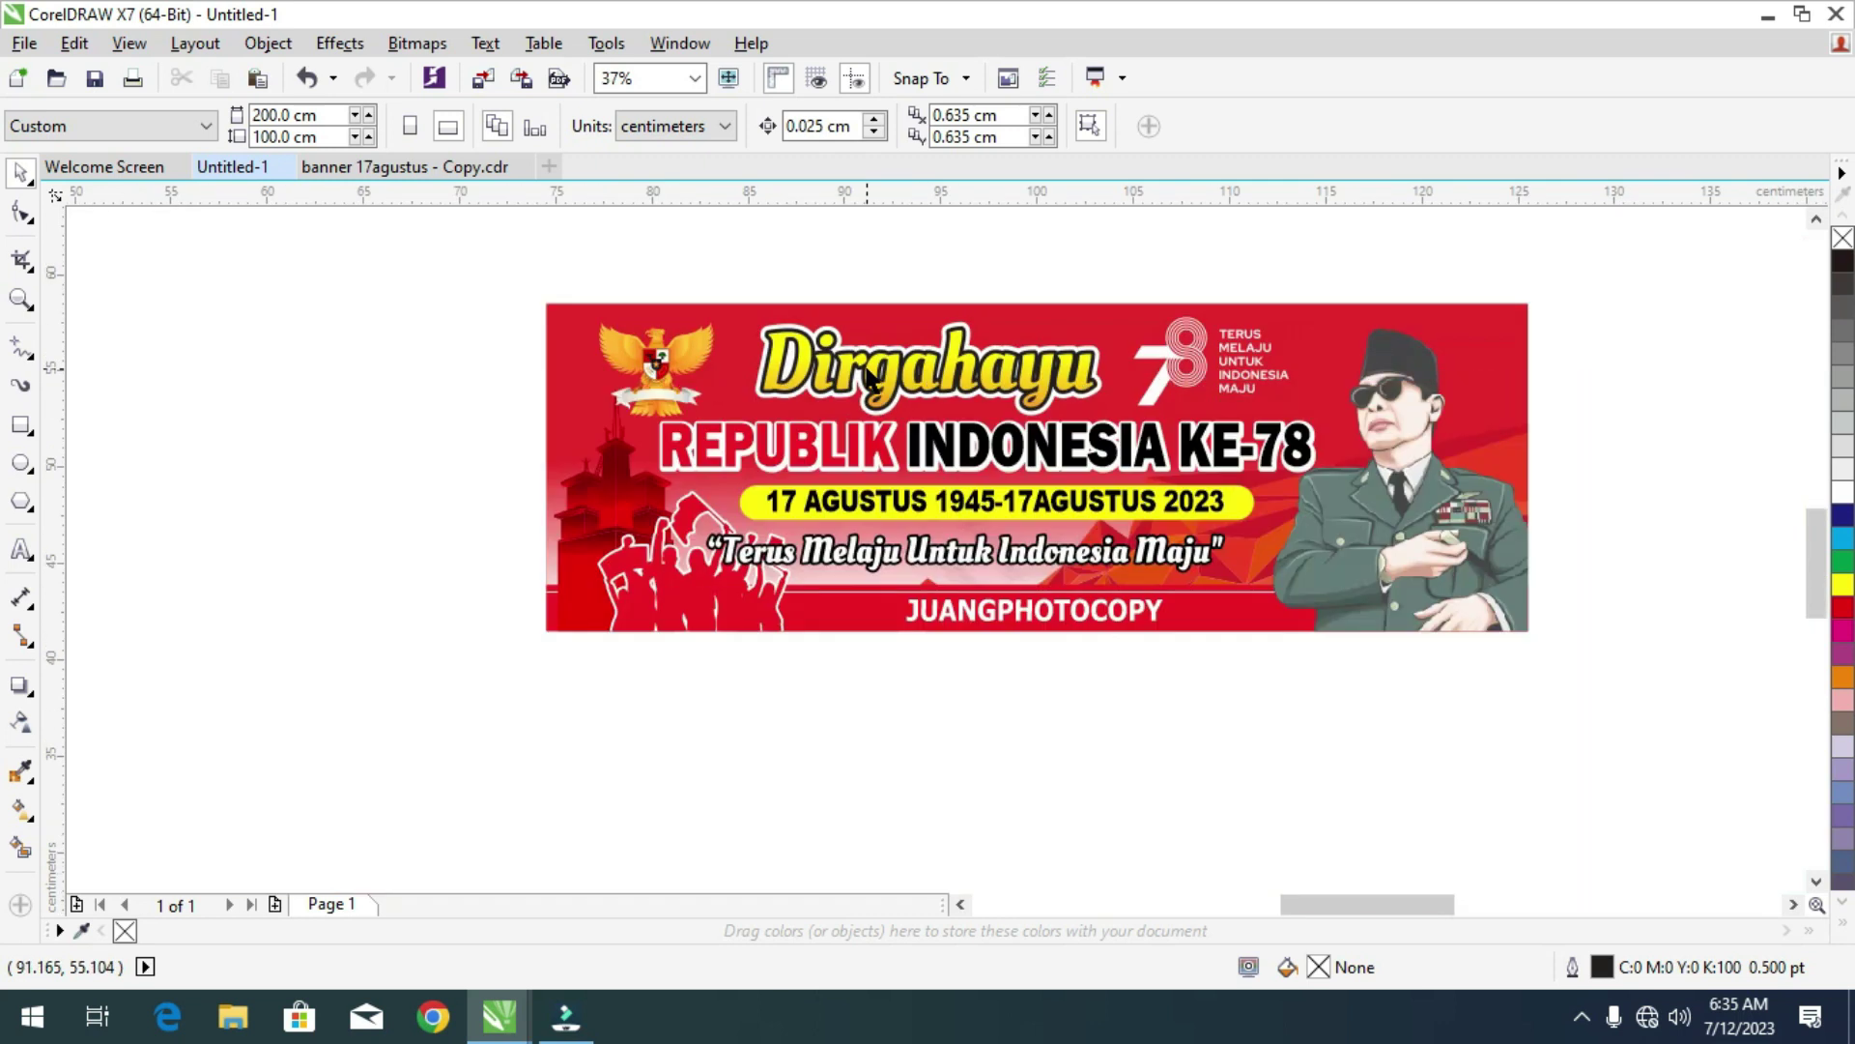
scroll(1023, 639, "down", 1)
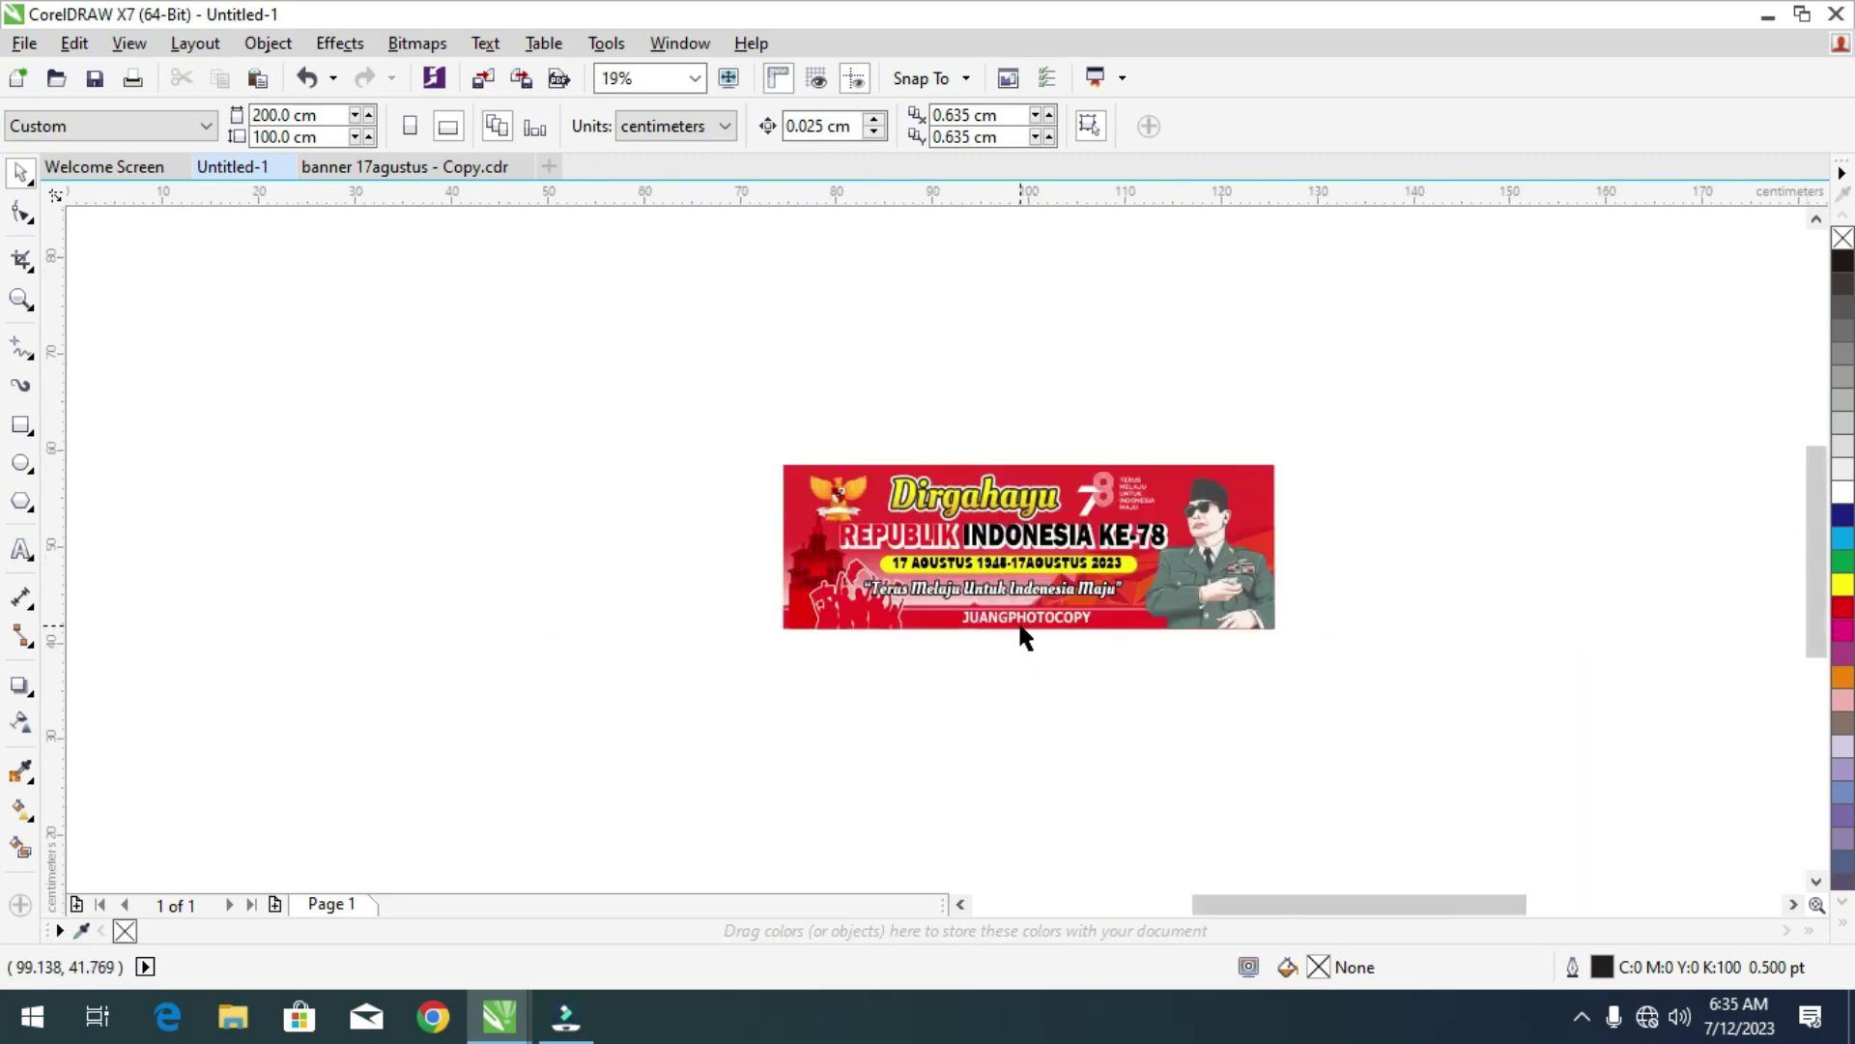
left_click_drag(746, 437, 1095, 652)
left_click_drag(1121, 541, 1214, 397)
scroll(1000, 512, "down", 2)
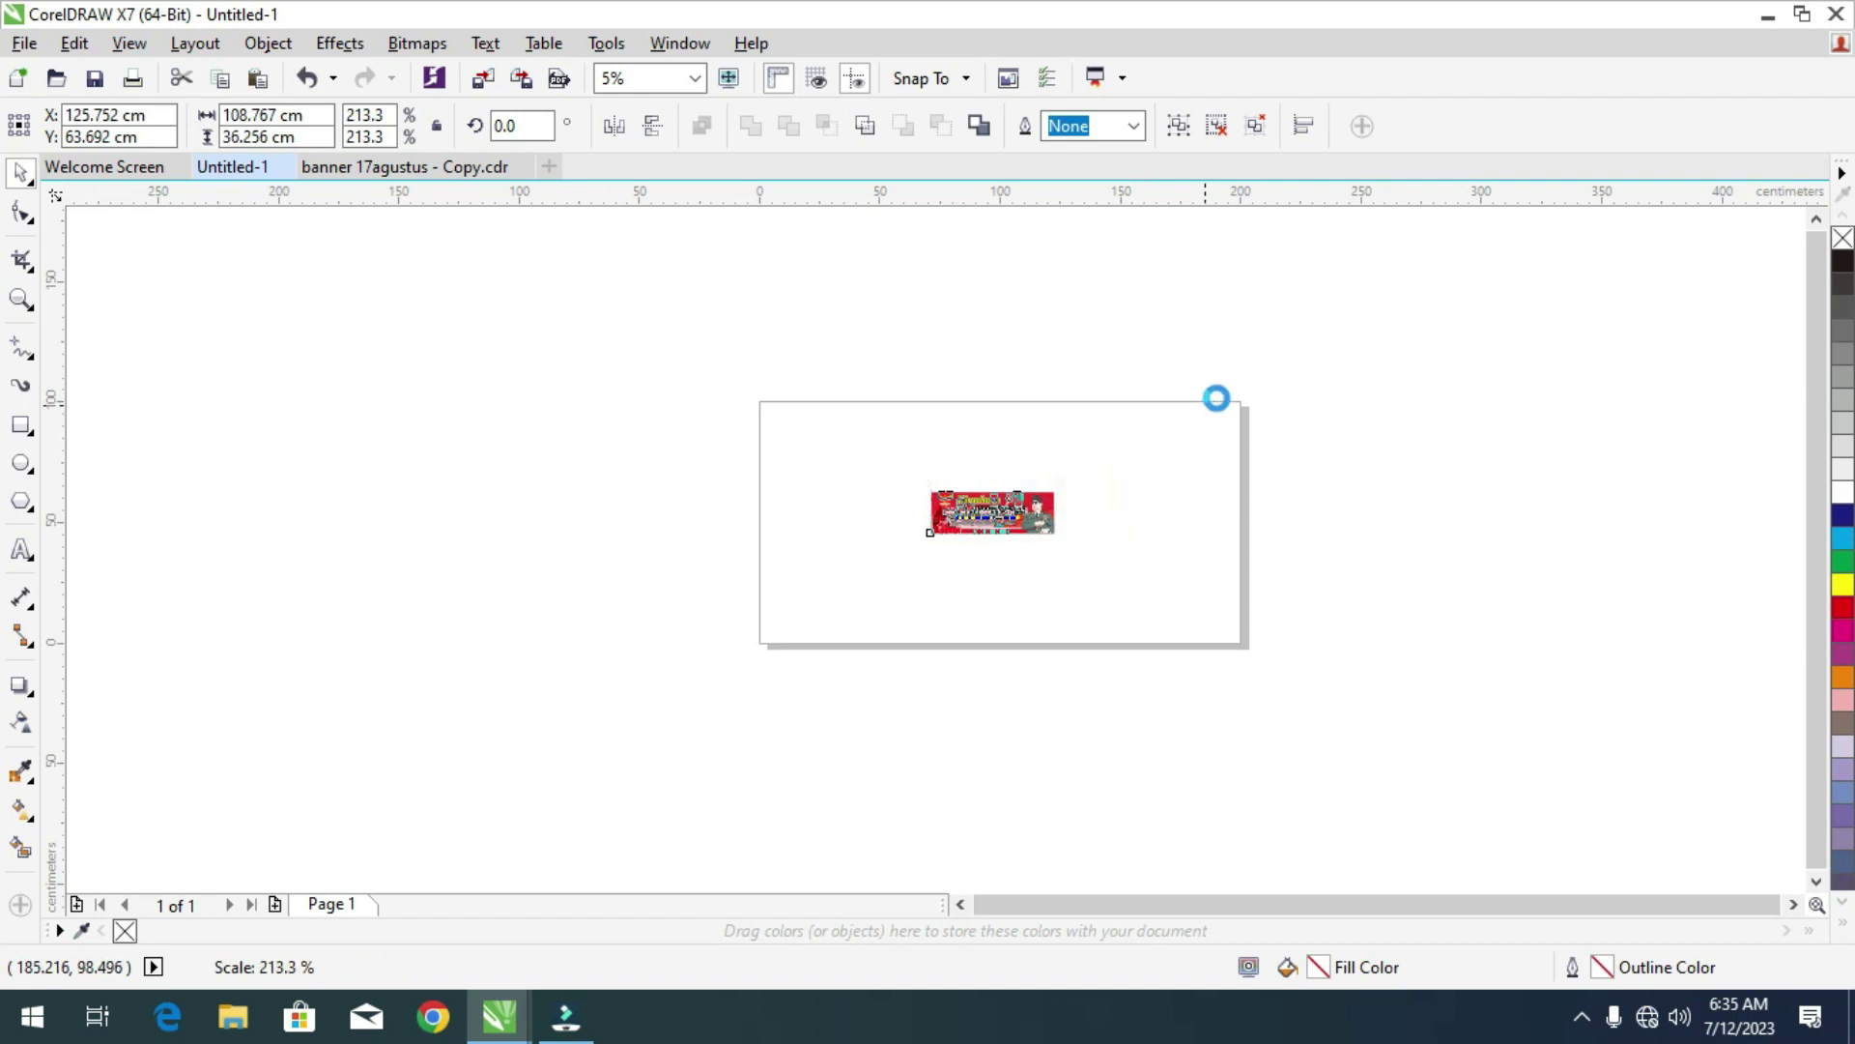
Move the enlarged banner off the page to its left side and place a duplicate directly above it.
left_click_drag(1079, 481, 663, 580)
scroll(619, 463, "up", 1)
scroll(662, 452, "down", 1)
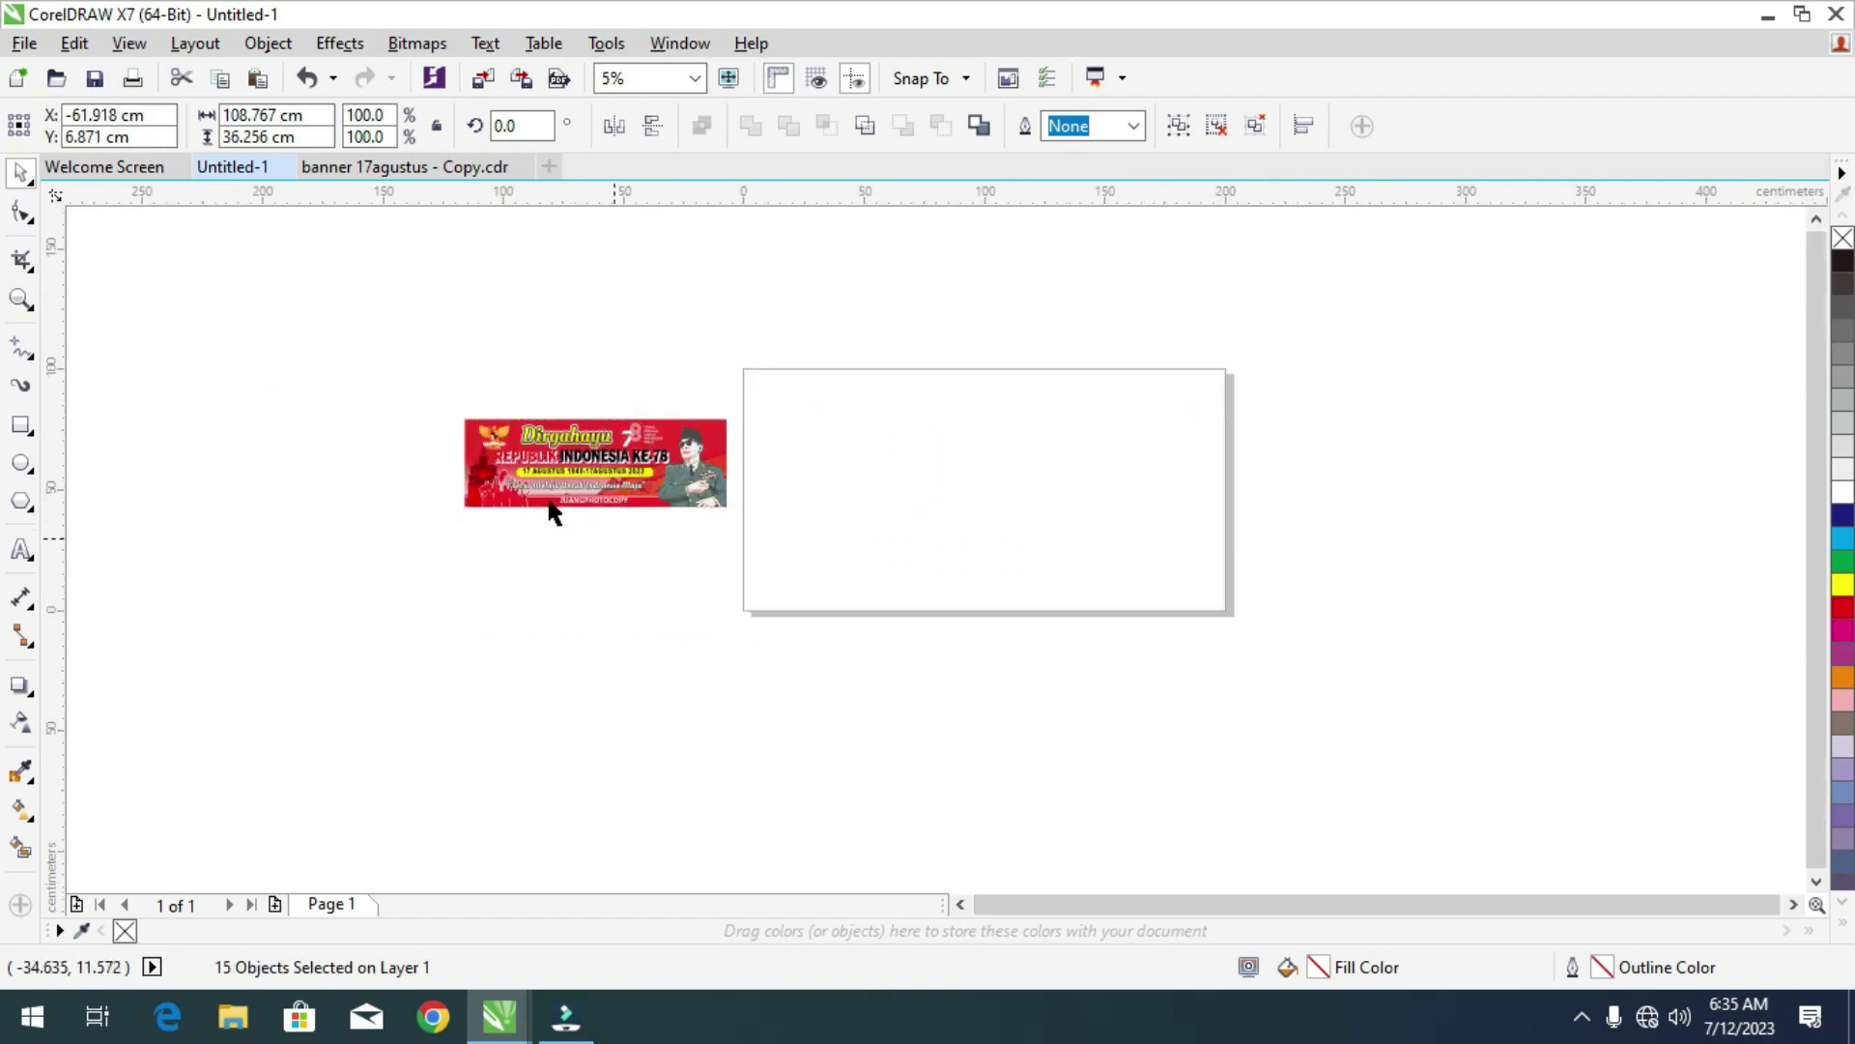
scroll(541, 498, "up", 2)
scroll(254, 253, "down", 2)
Try resizing the upper banner copy to 200 x 100 cm as a whole.
left_click(496, 367)
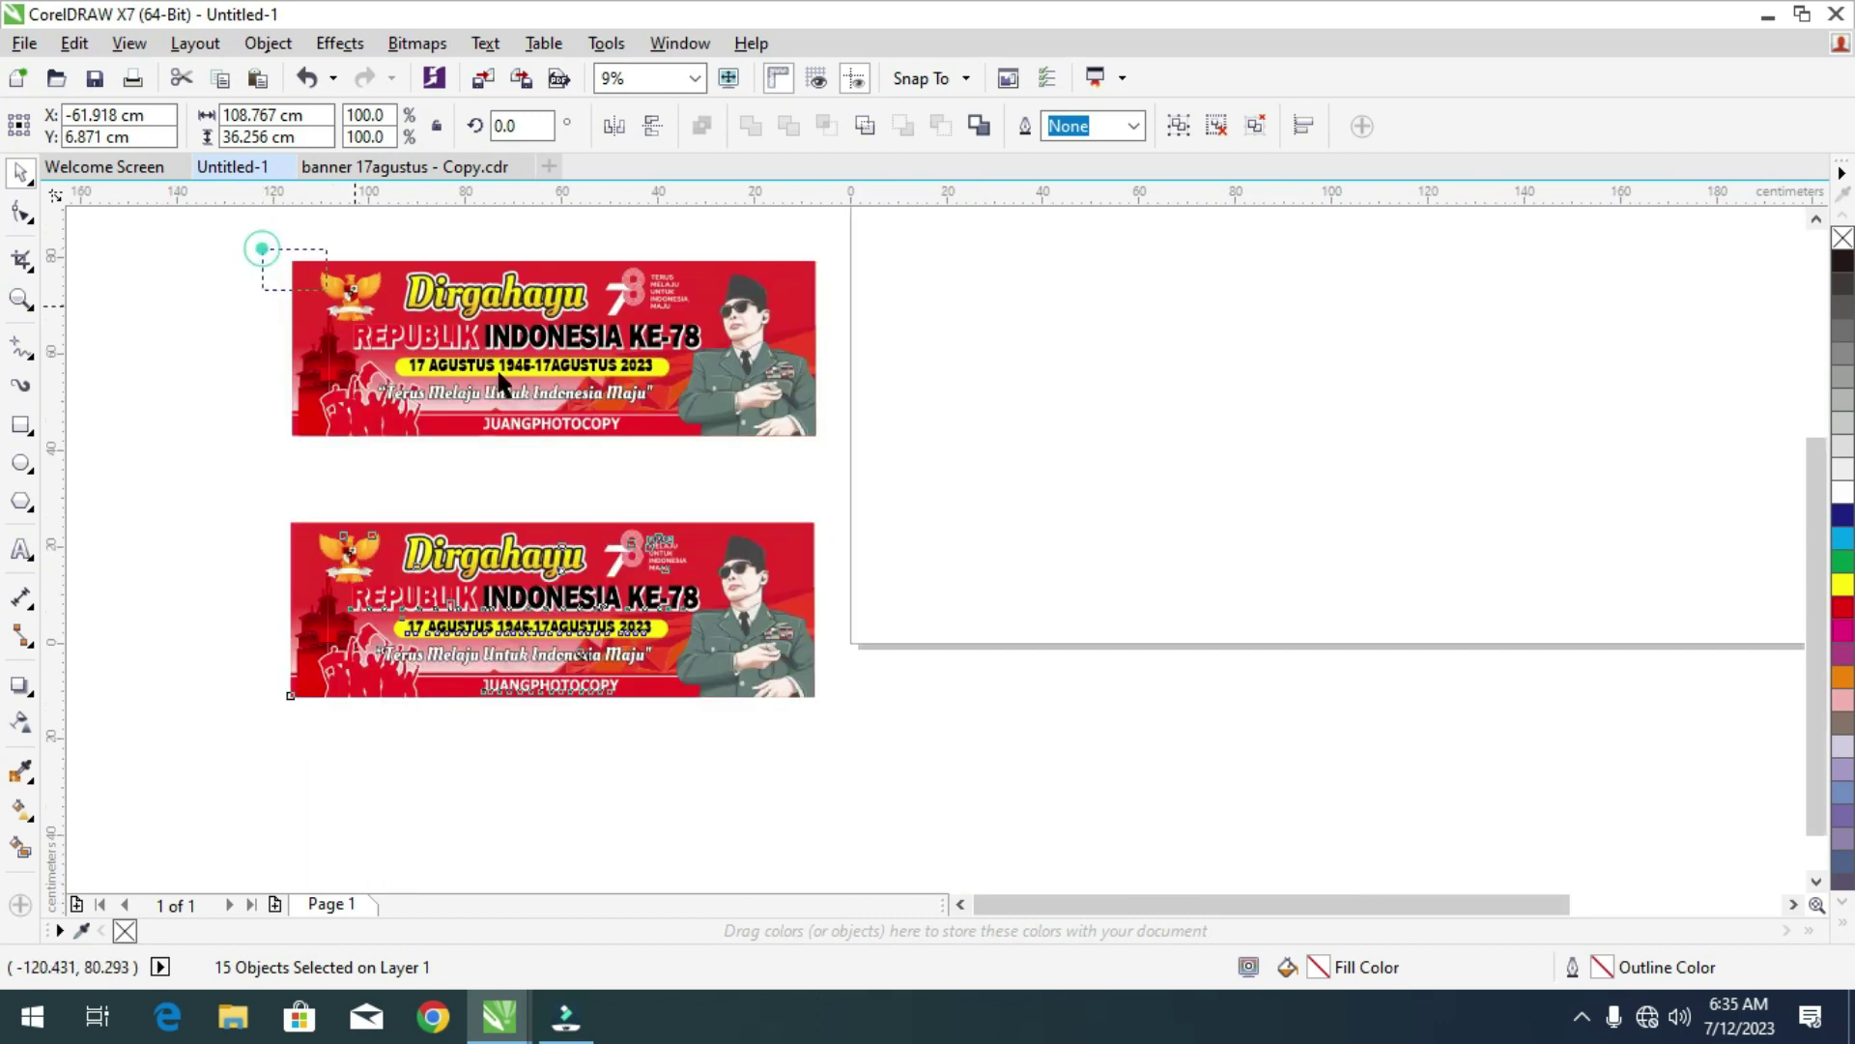
left_click(298, 115)
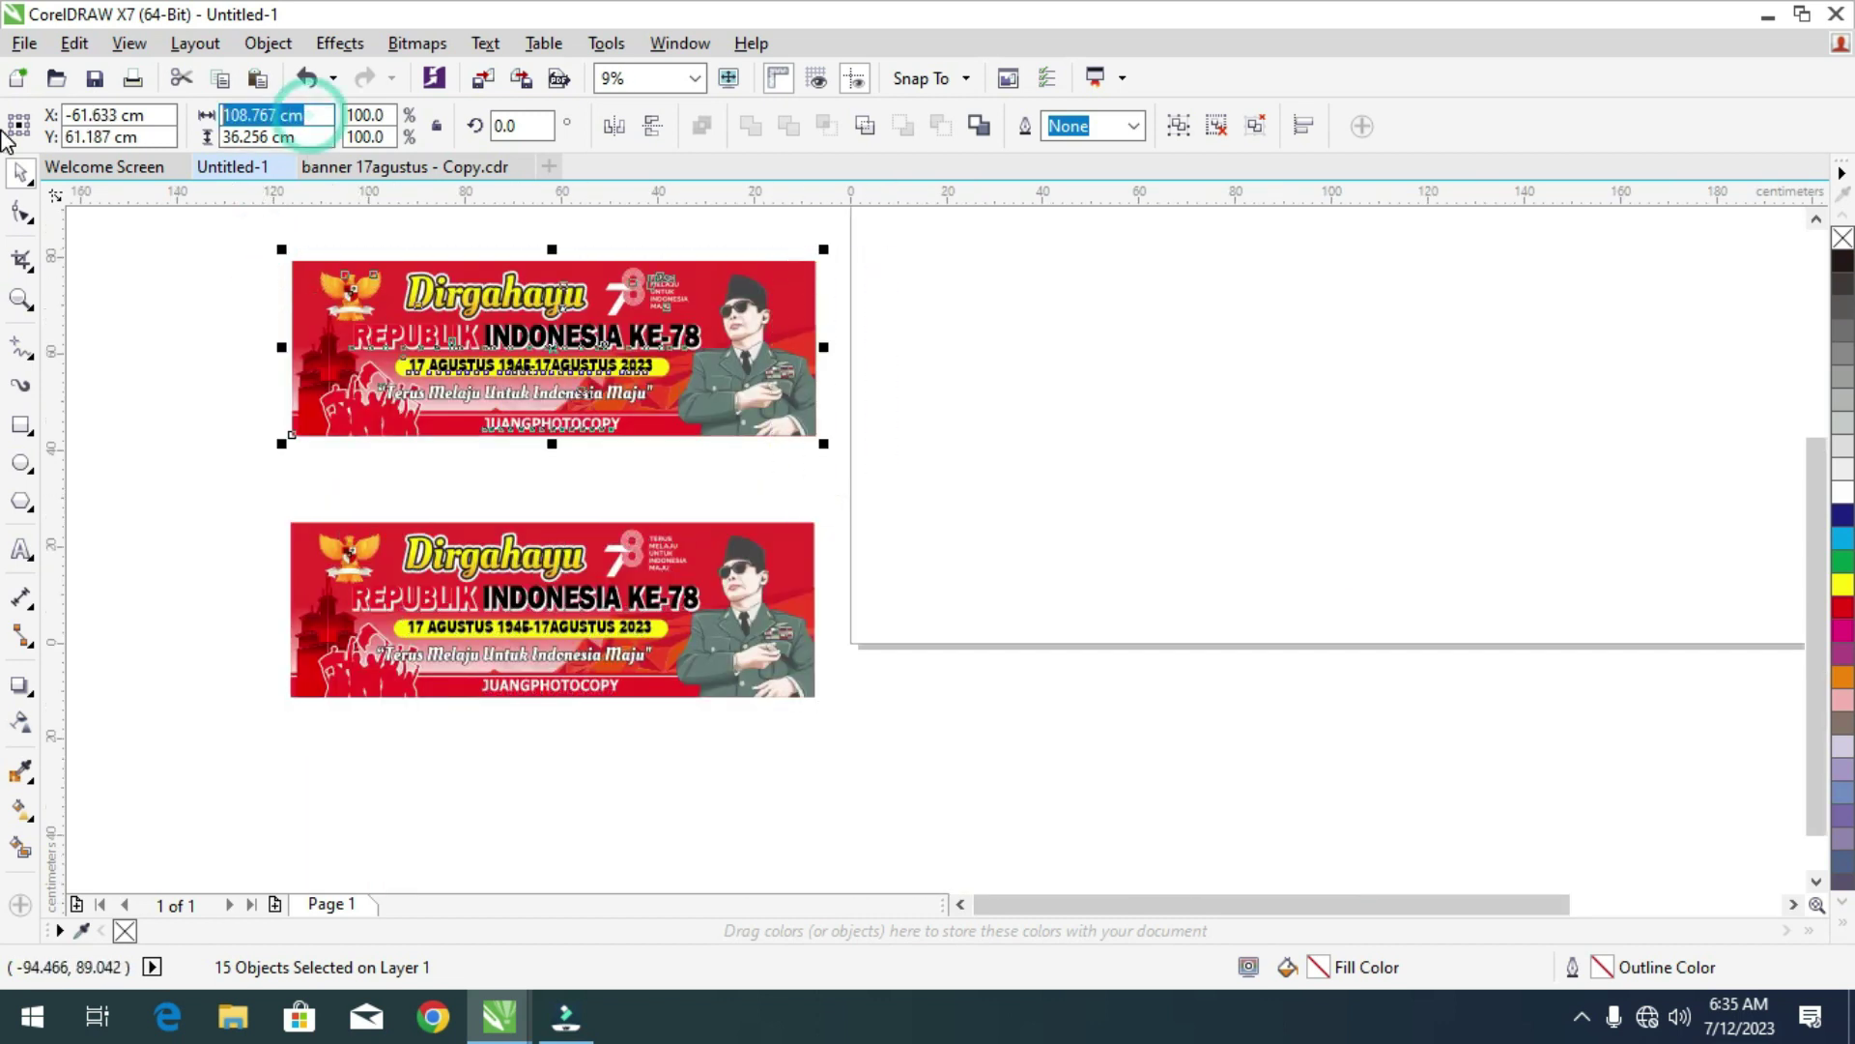
type("200")
key("Tab")
type("1")
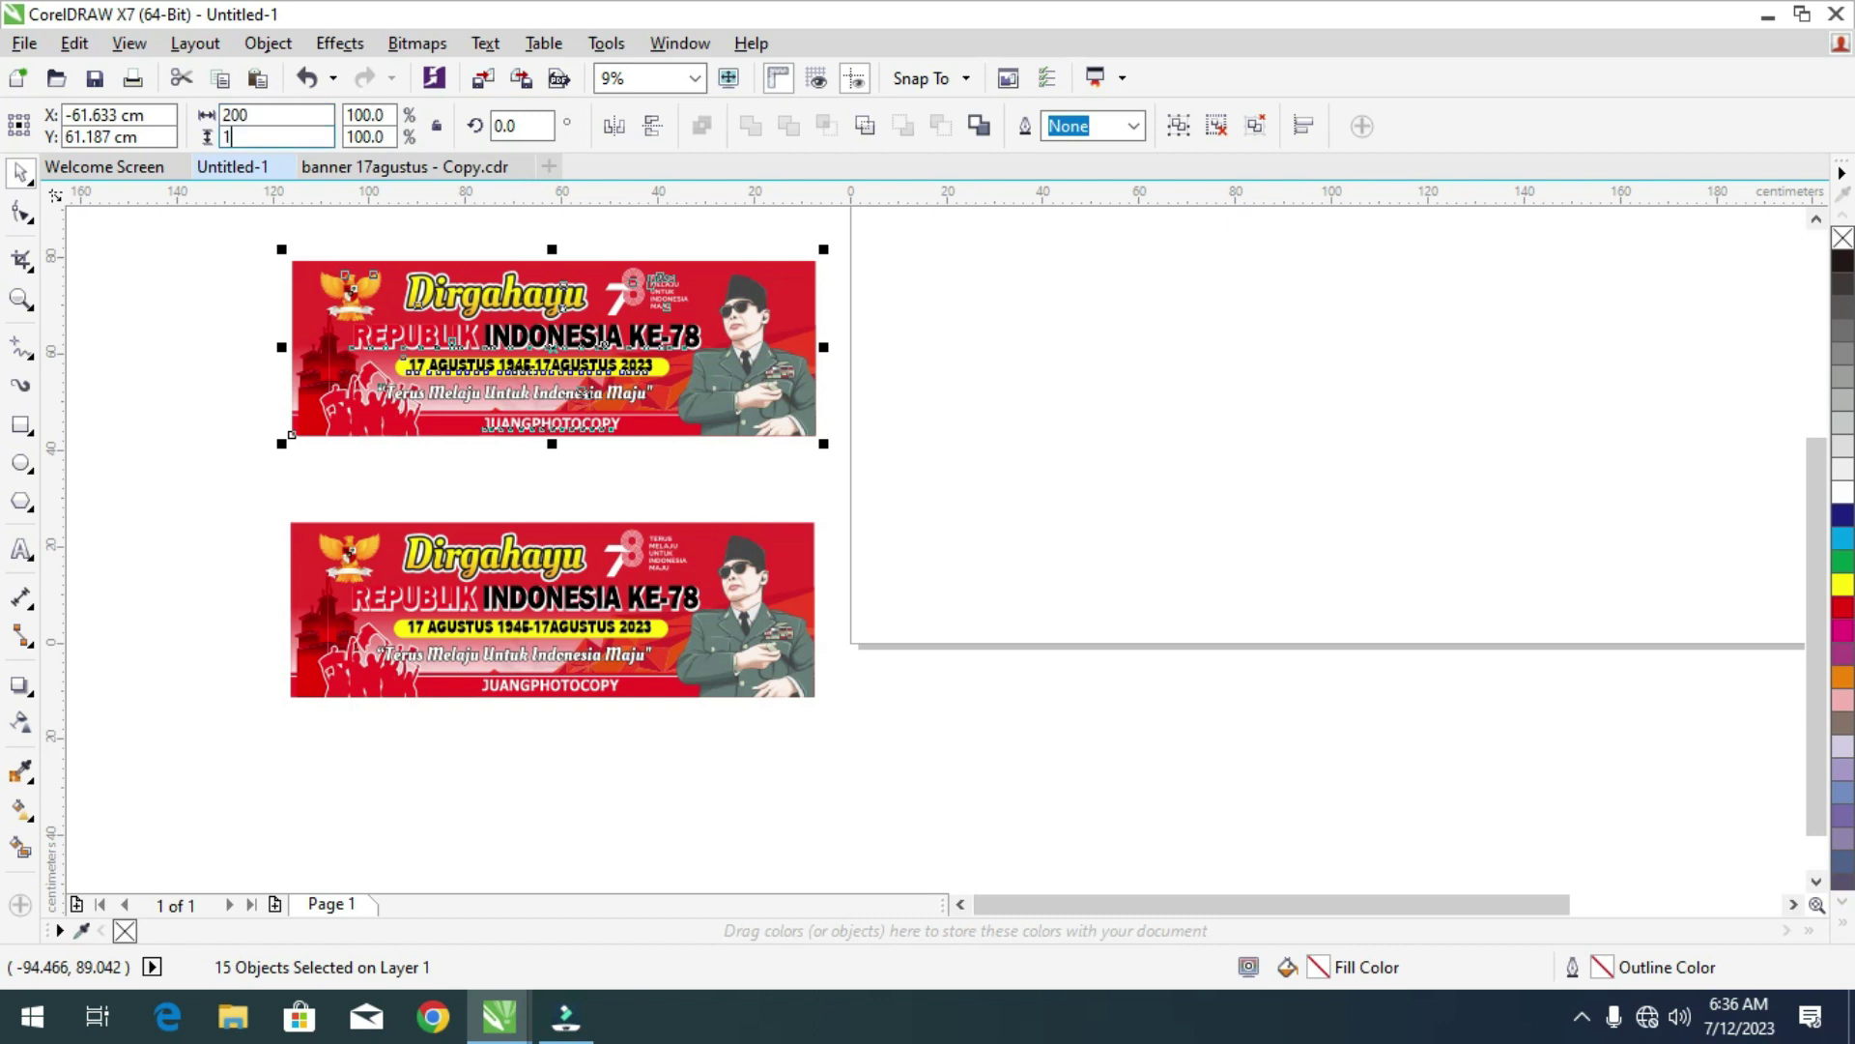
key("Return")
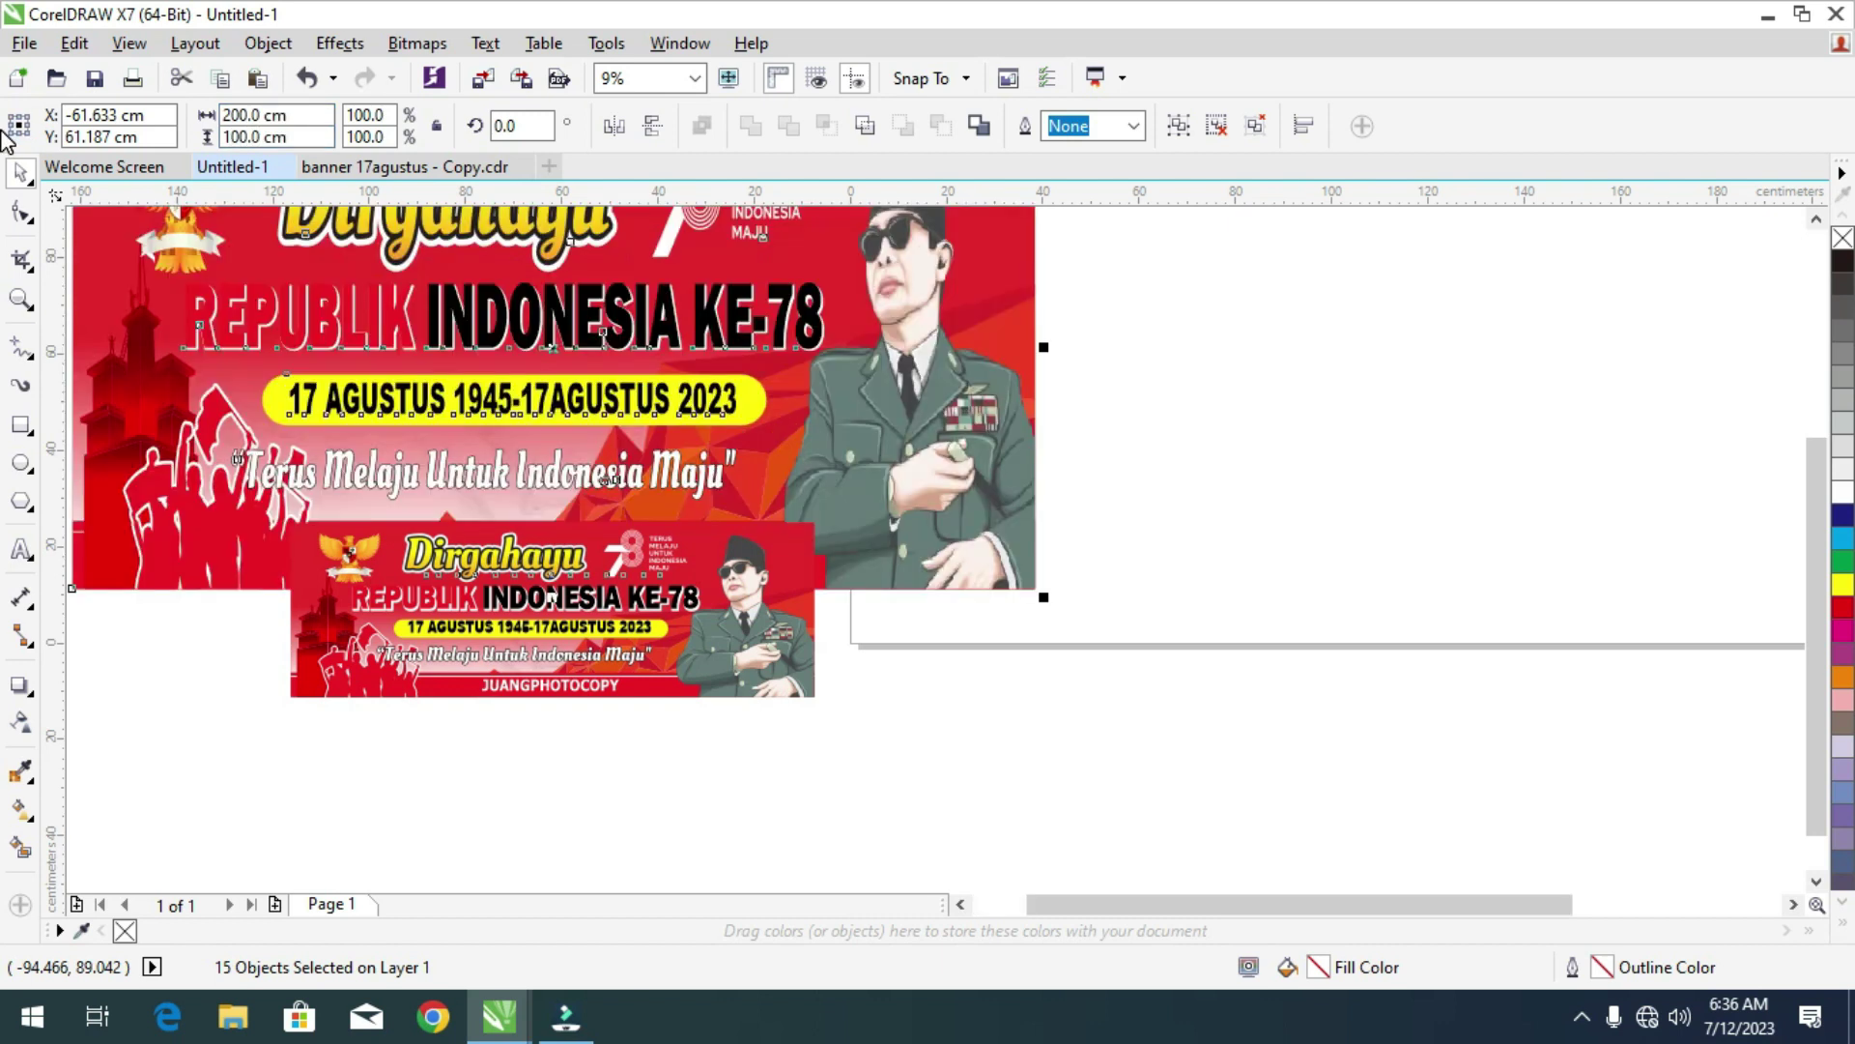
scroll(633, 309, "down", 2)
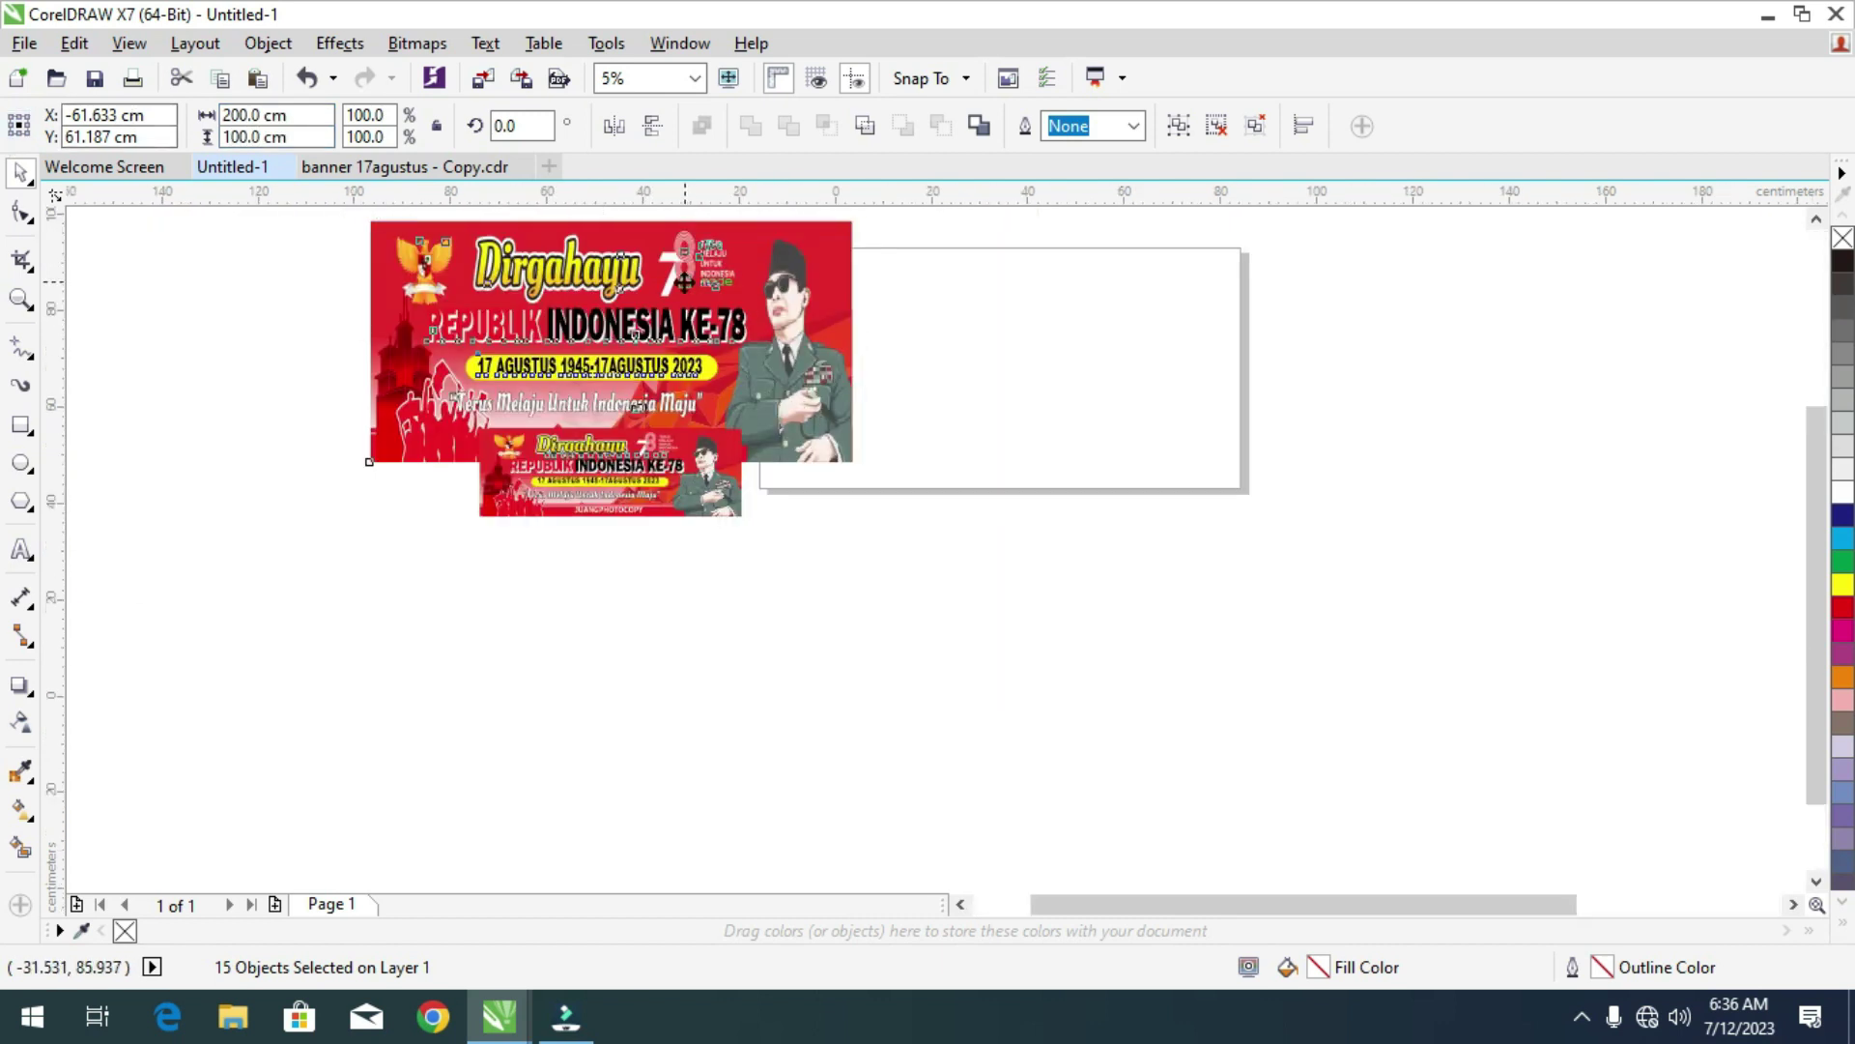
Group the resized banner's objects and center the group on the page.
key("ctrl+g")
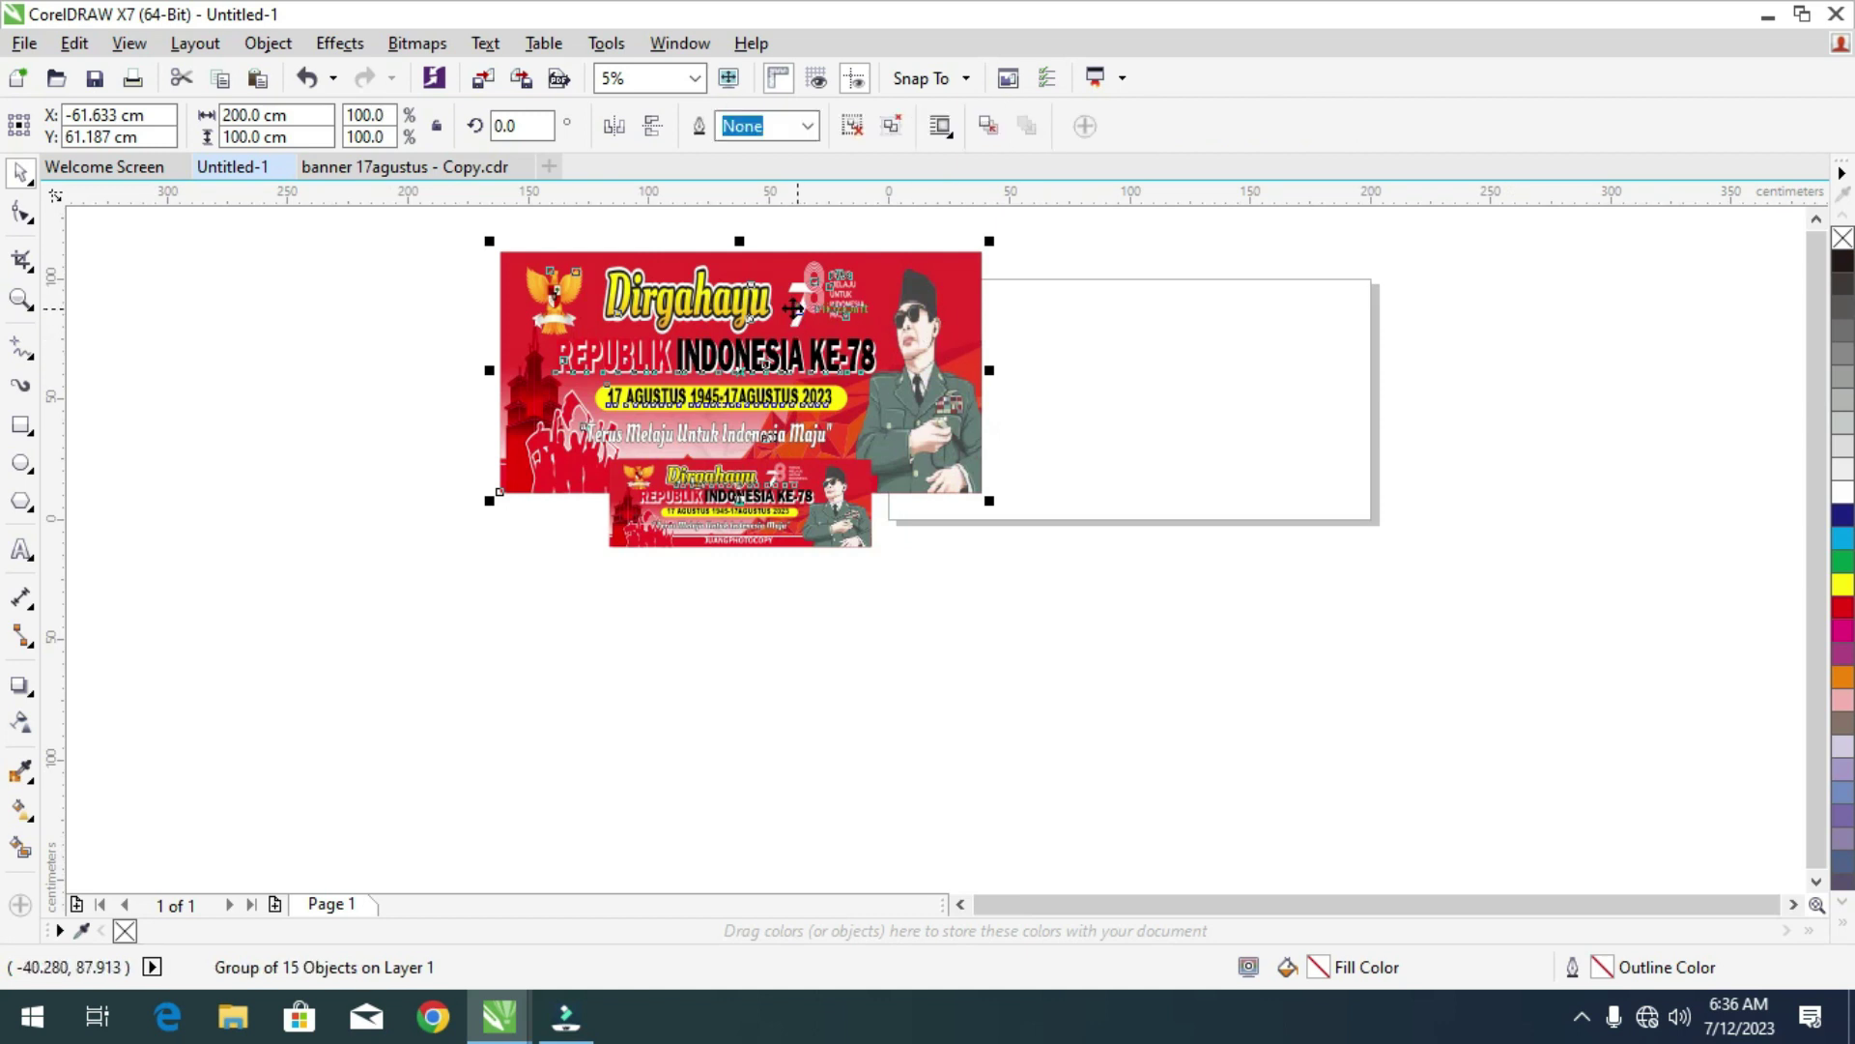
key("p")
scroll(1222, 327, "up", 2)
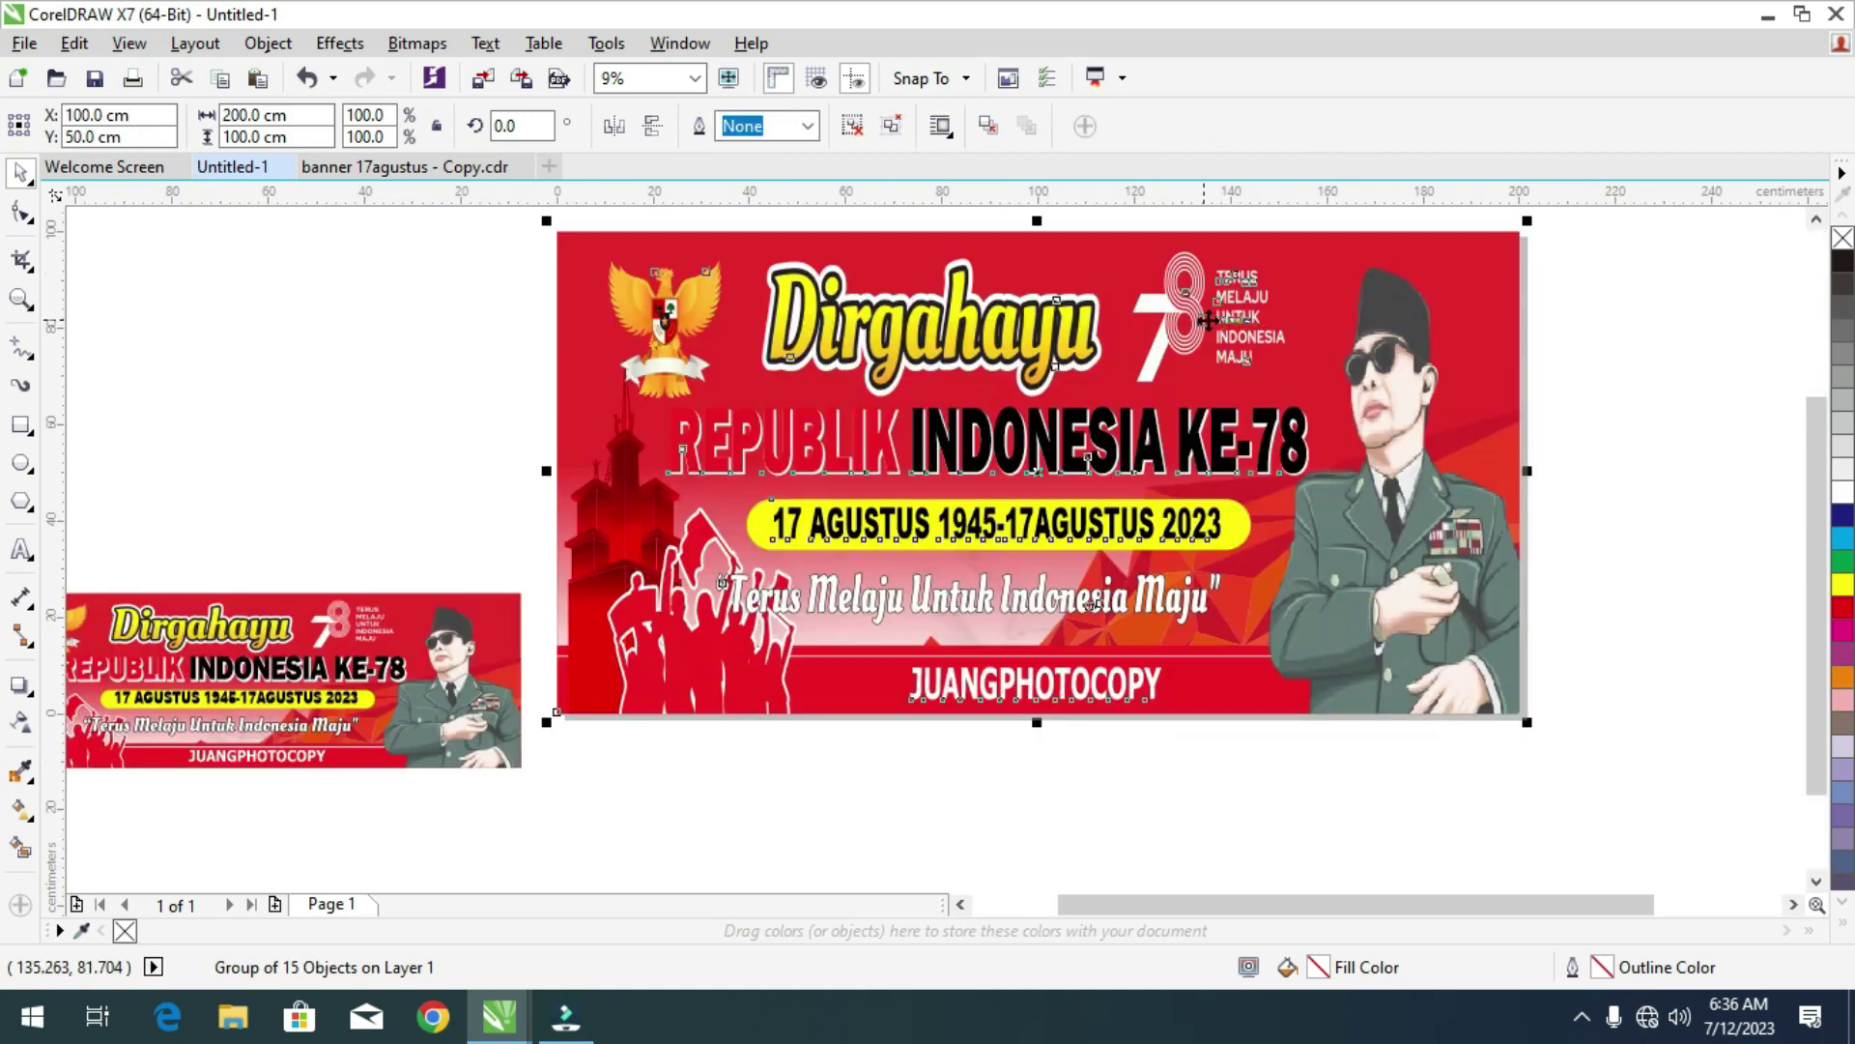
Undo the banner's page centering, grouping and resizing.
key("ctrl+z")
scroll(1099, 322, "down", 2)
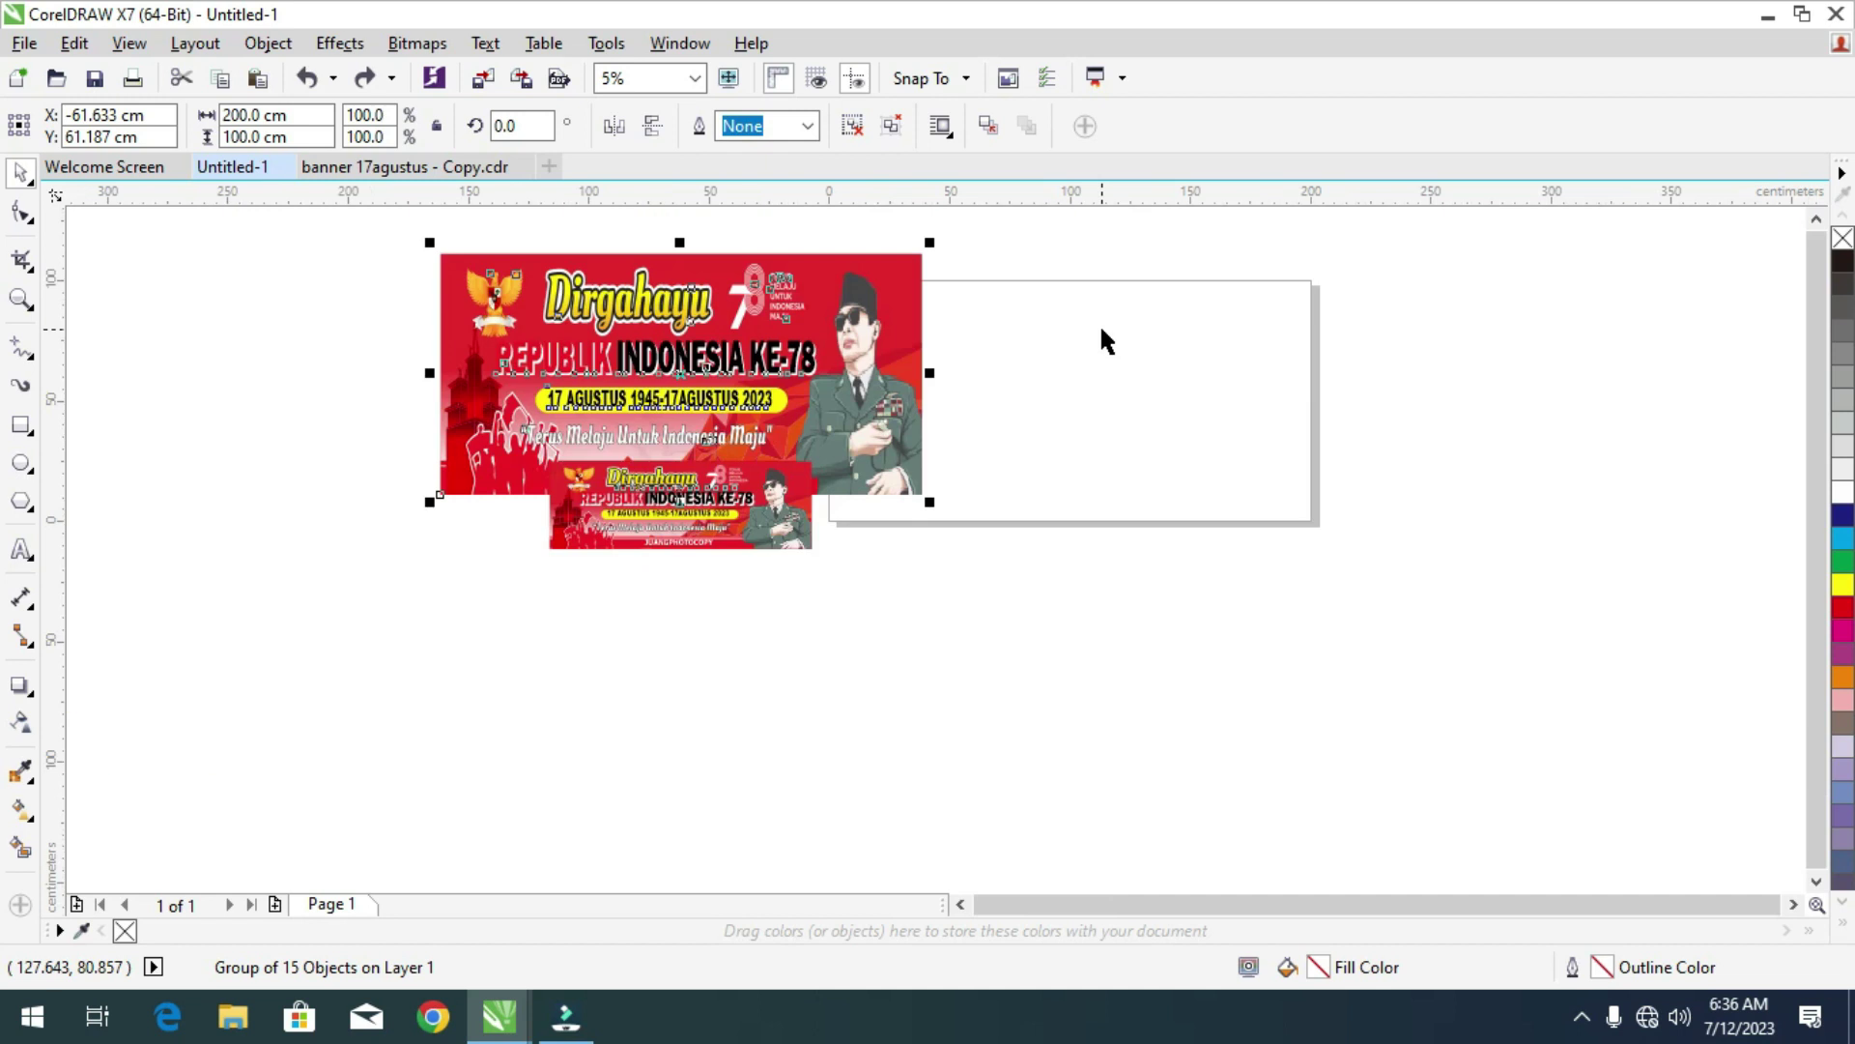
key("ctrl+z")
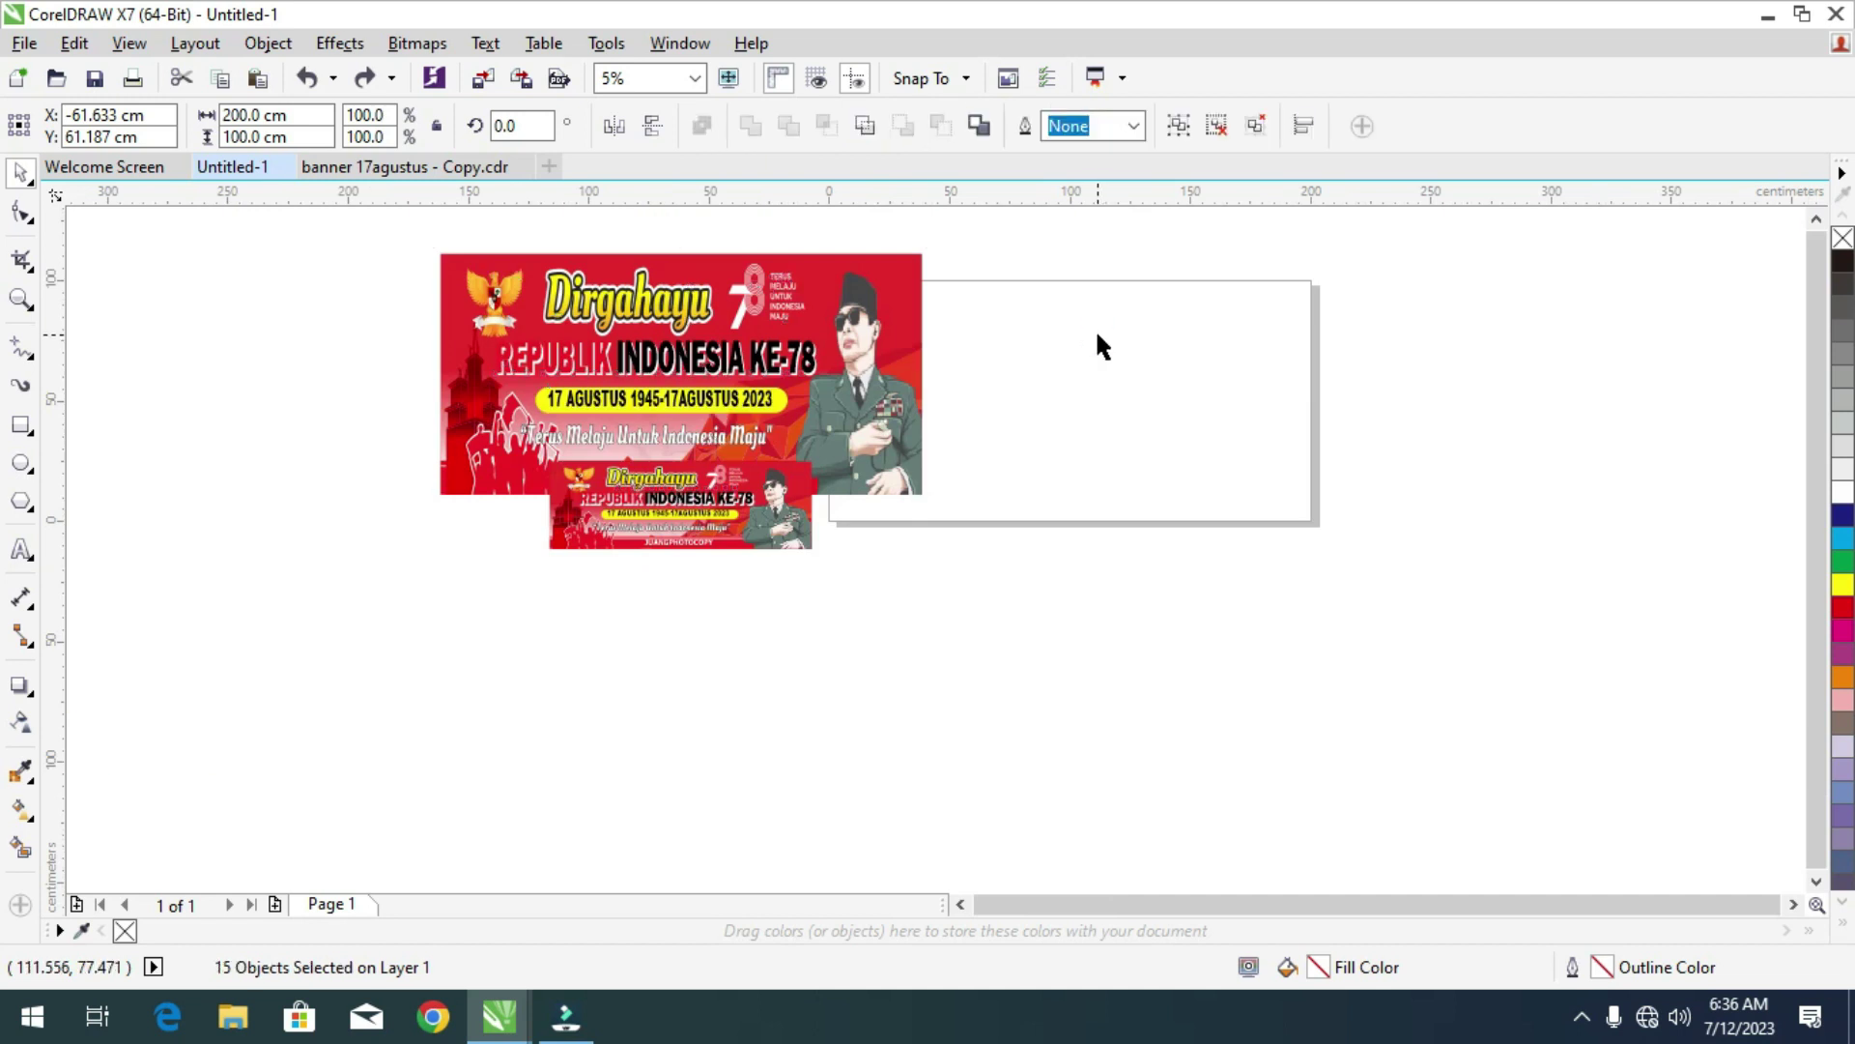
key("ctrl+z")
Move the upper banner to the right side of the page and extract the contents of its red background PowerClip.
left_click_drag(769, 363, 1551, 375)
left_click(1584, 348)
scroll(1587, 323, "up", 2)
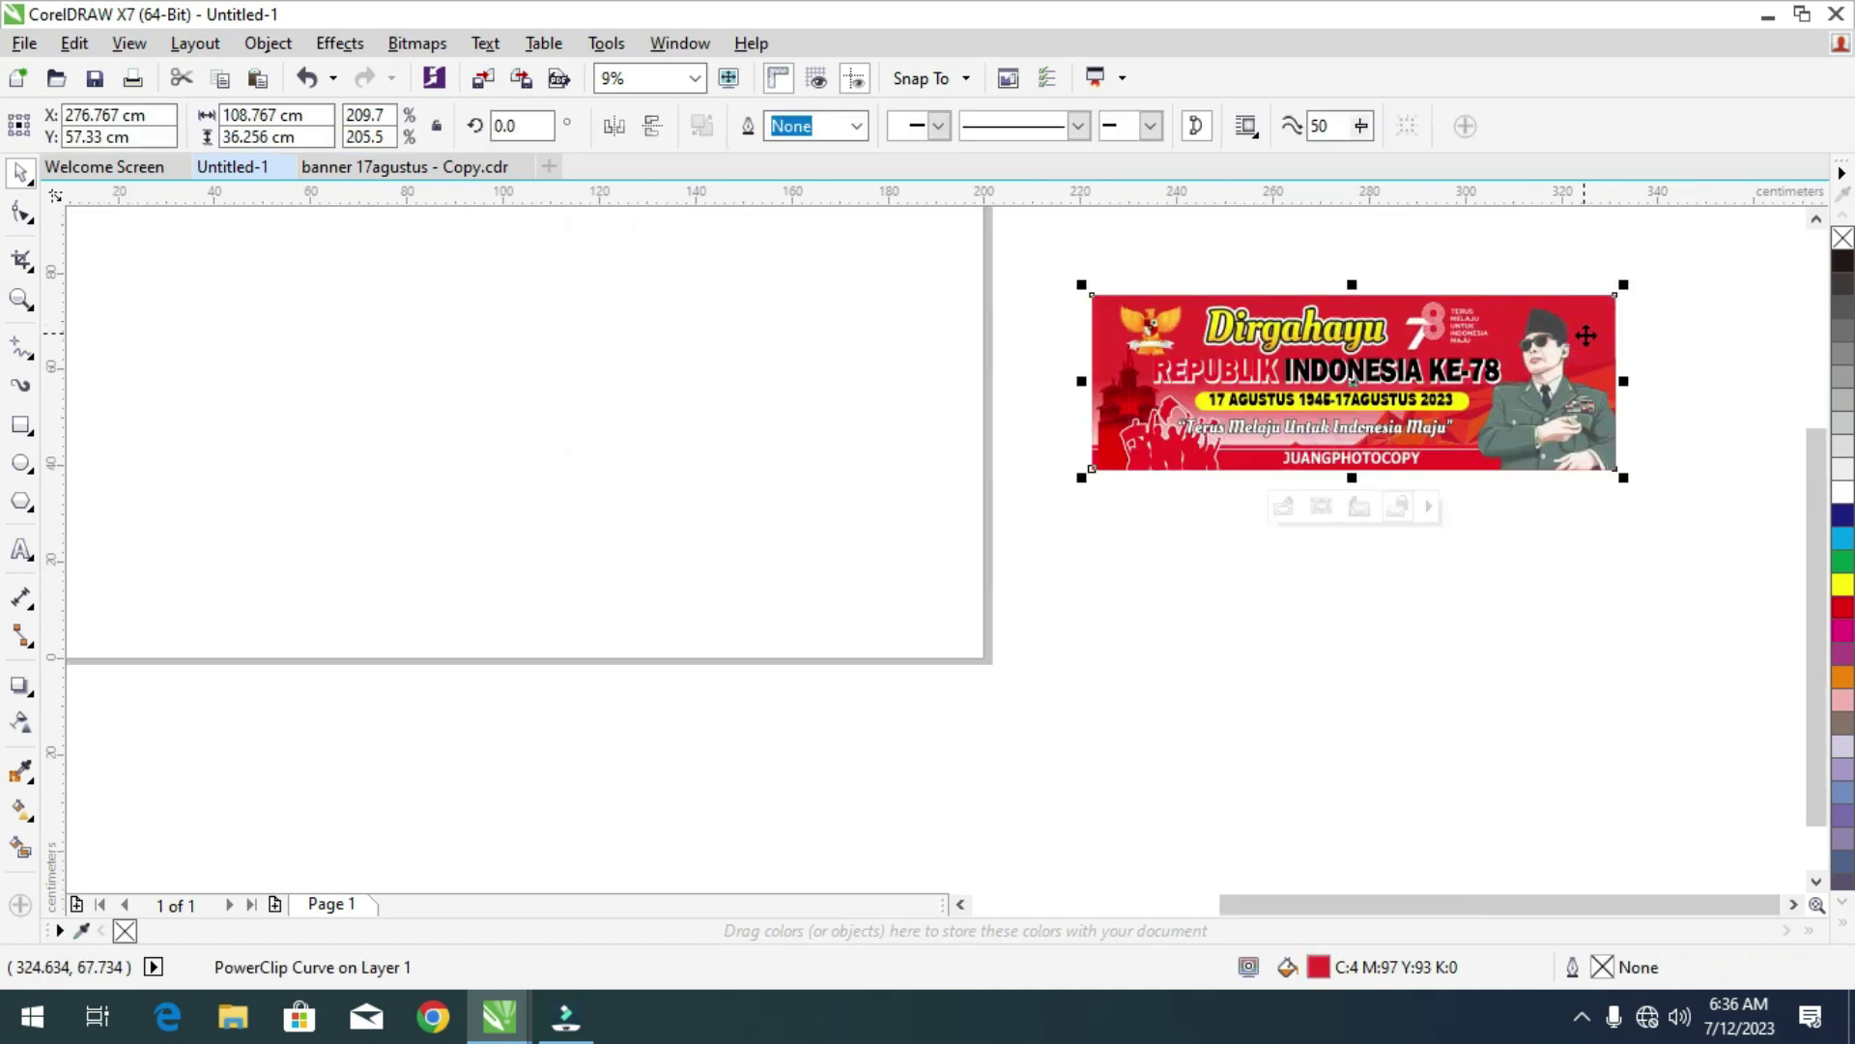
left_click(1361, 508)
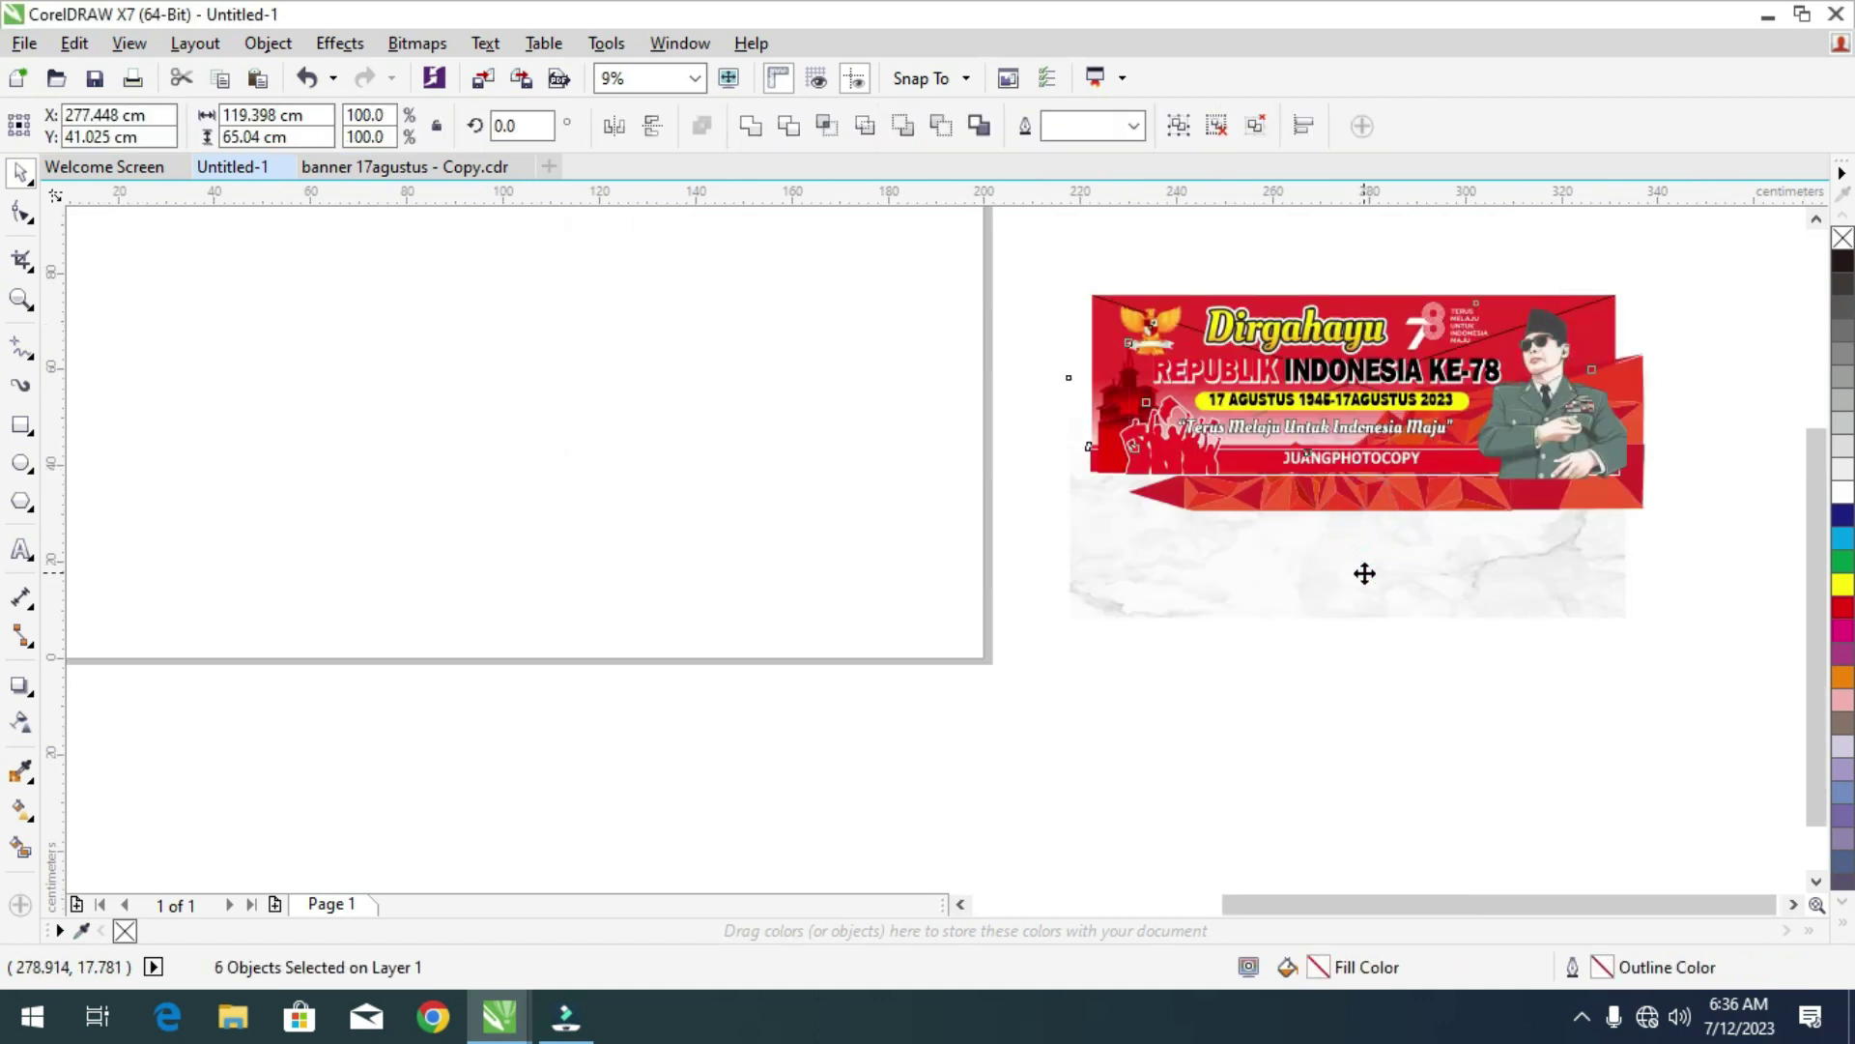
Move the emptied red PowerClip frame away from the extracted objects onto the page.
left_click(1673, 327)
left_click_drag(1591, 322, 955, 328)
key("ctrl+z")
left_click(1710, 307)
left_click_drag(1494, 306, 766, 266)
scroll(1226, 410, "down", 2)
scroll(806, 339, "up", 2)
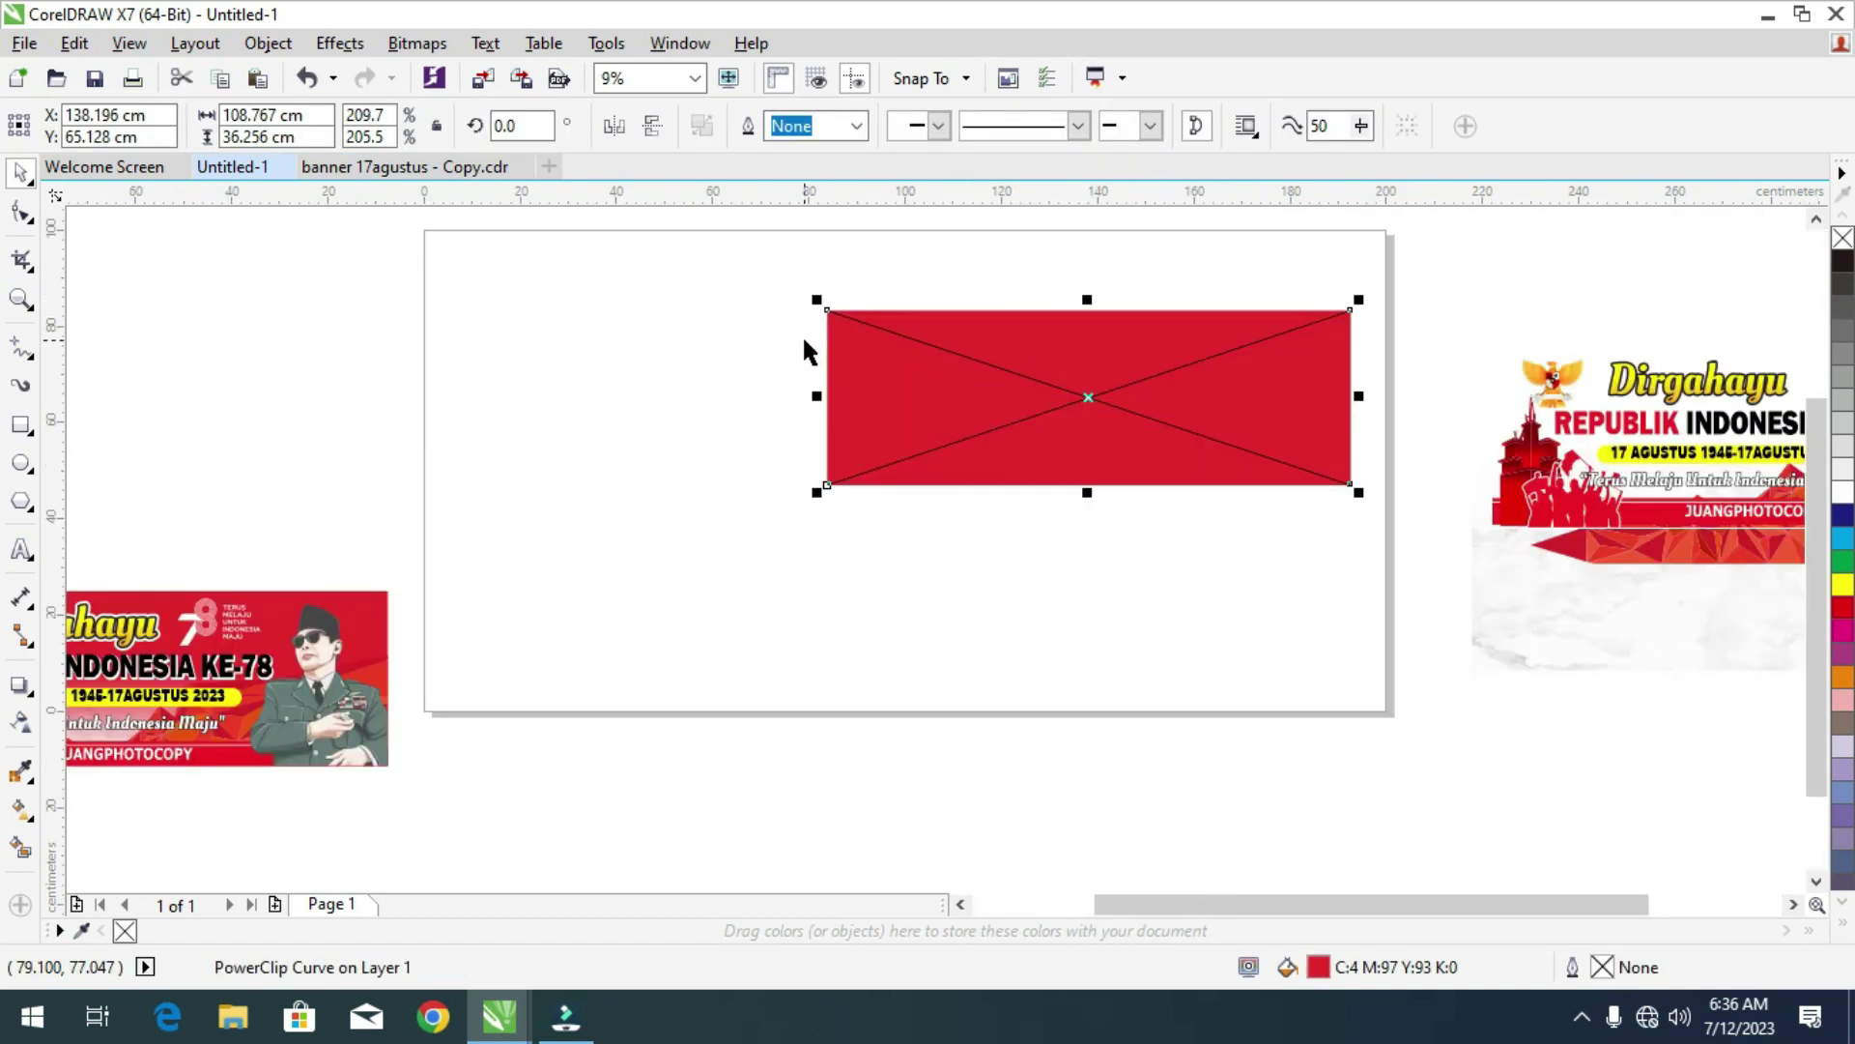
Resize the red PowerClip frame to 200 x 100 cm and center it on the page.
left_click(301, 121)
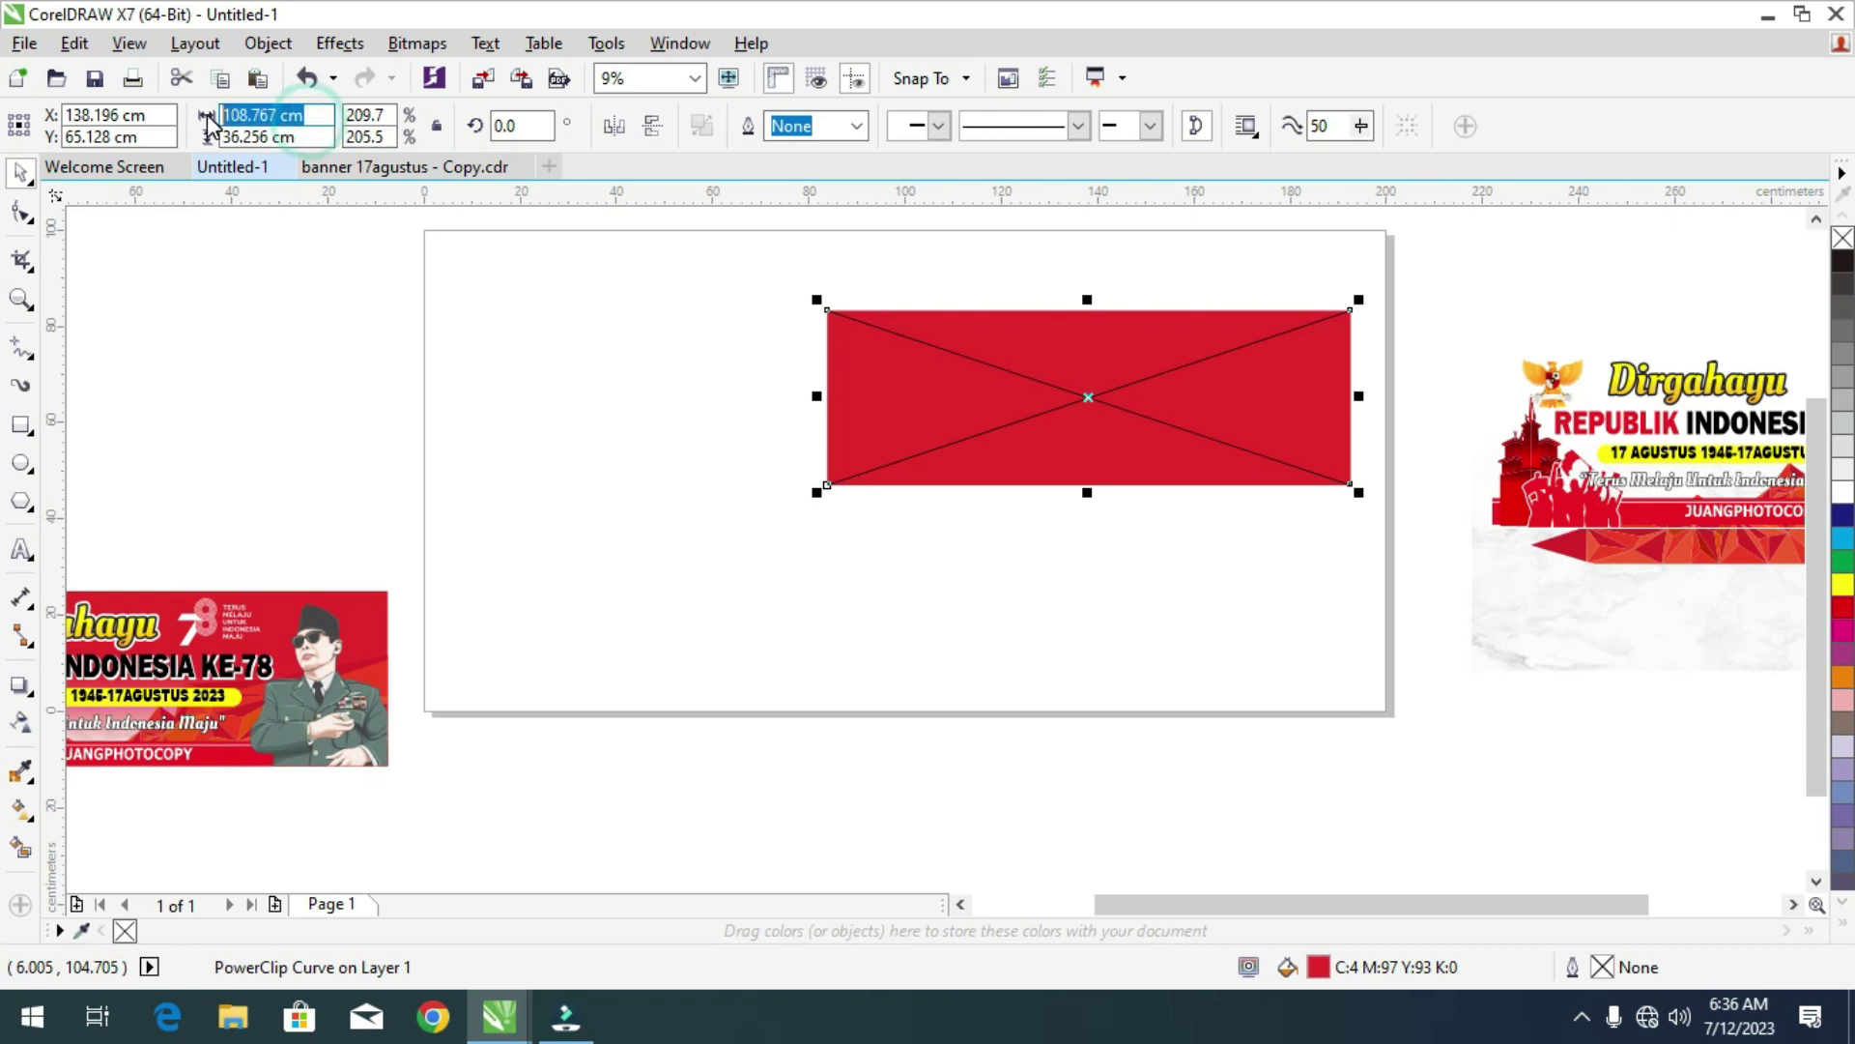
type("200")
key("Tab")
type("1")
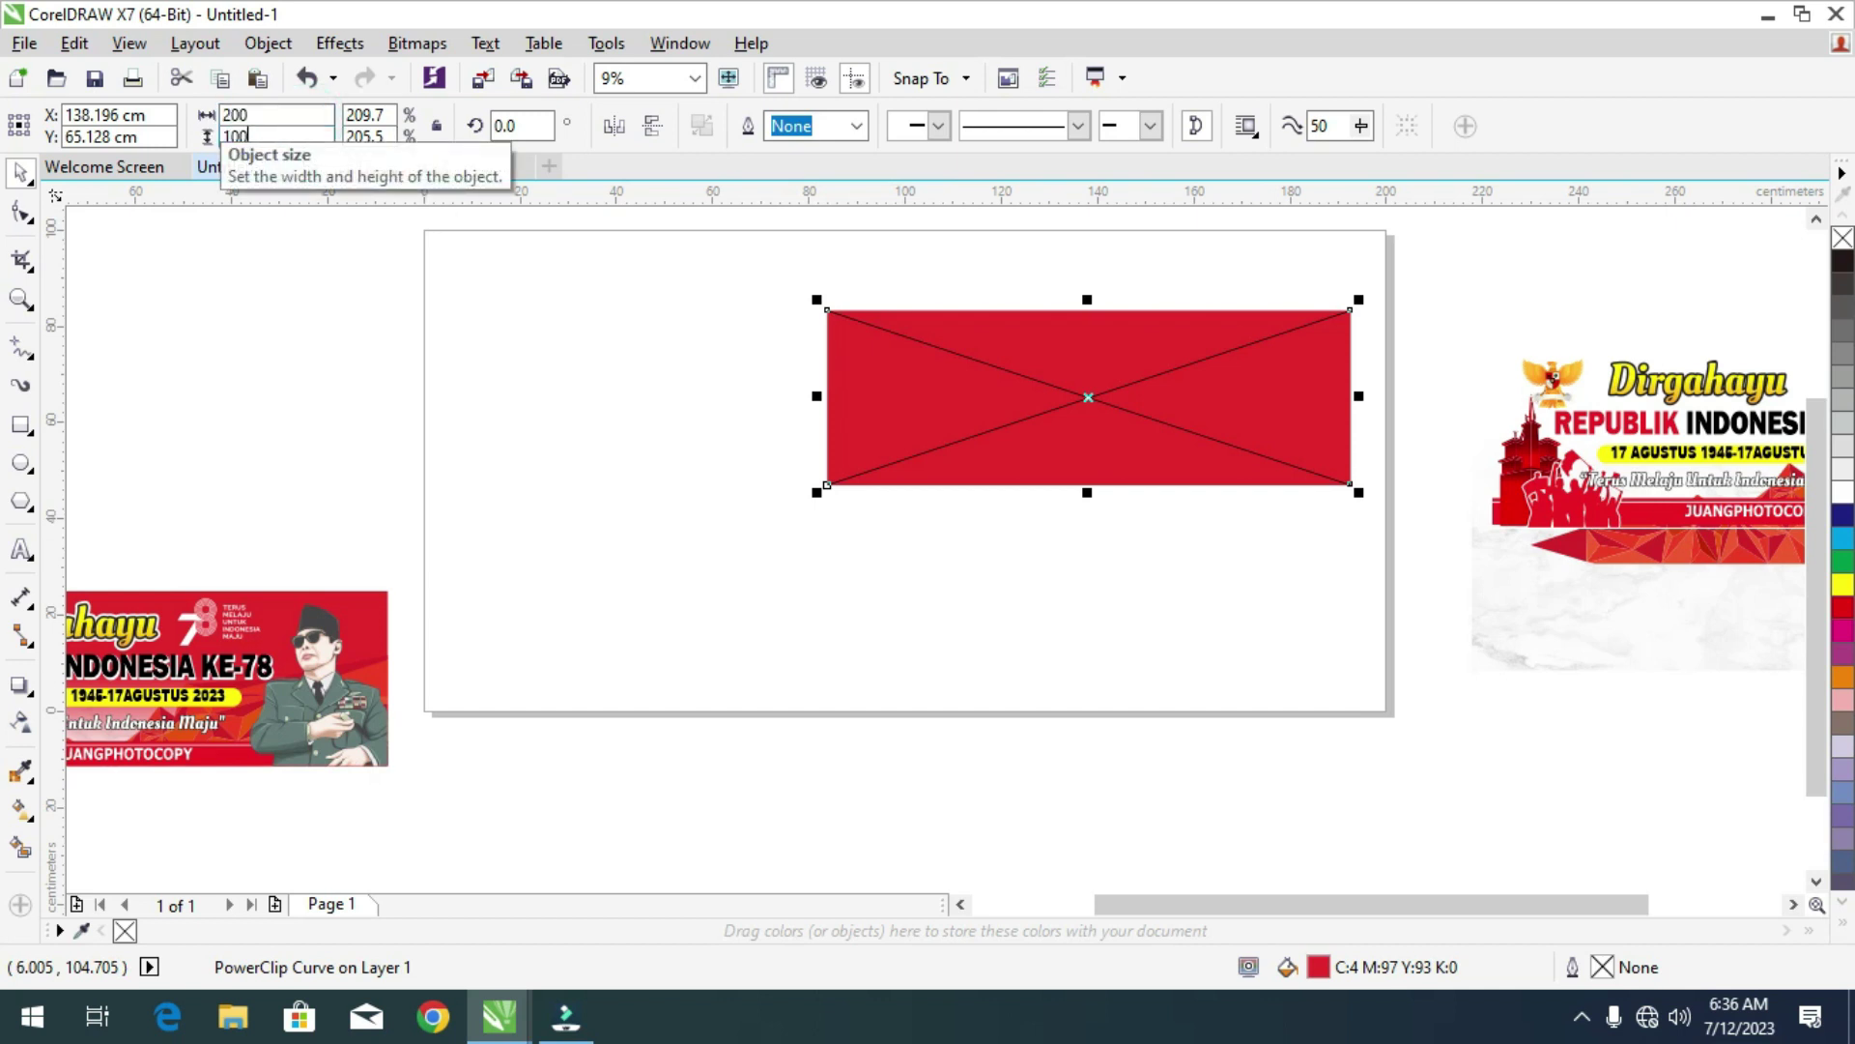
key("Return")
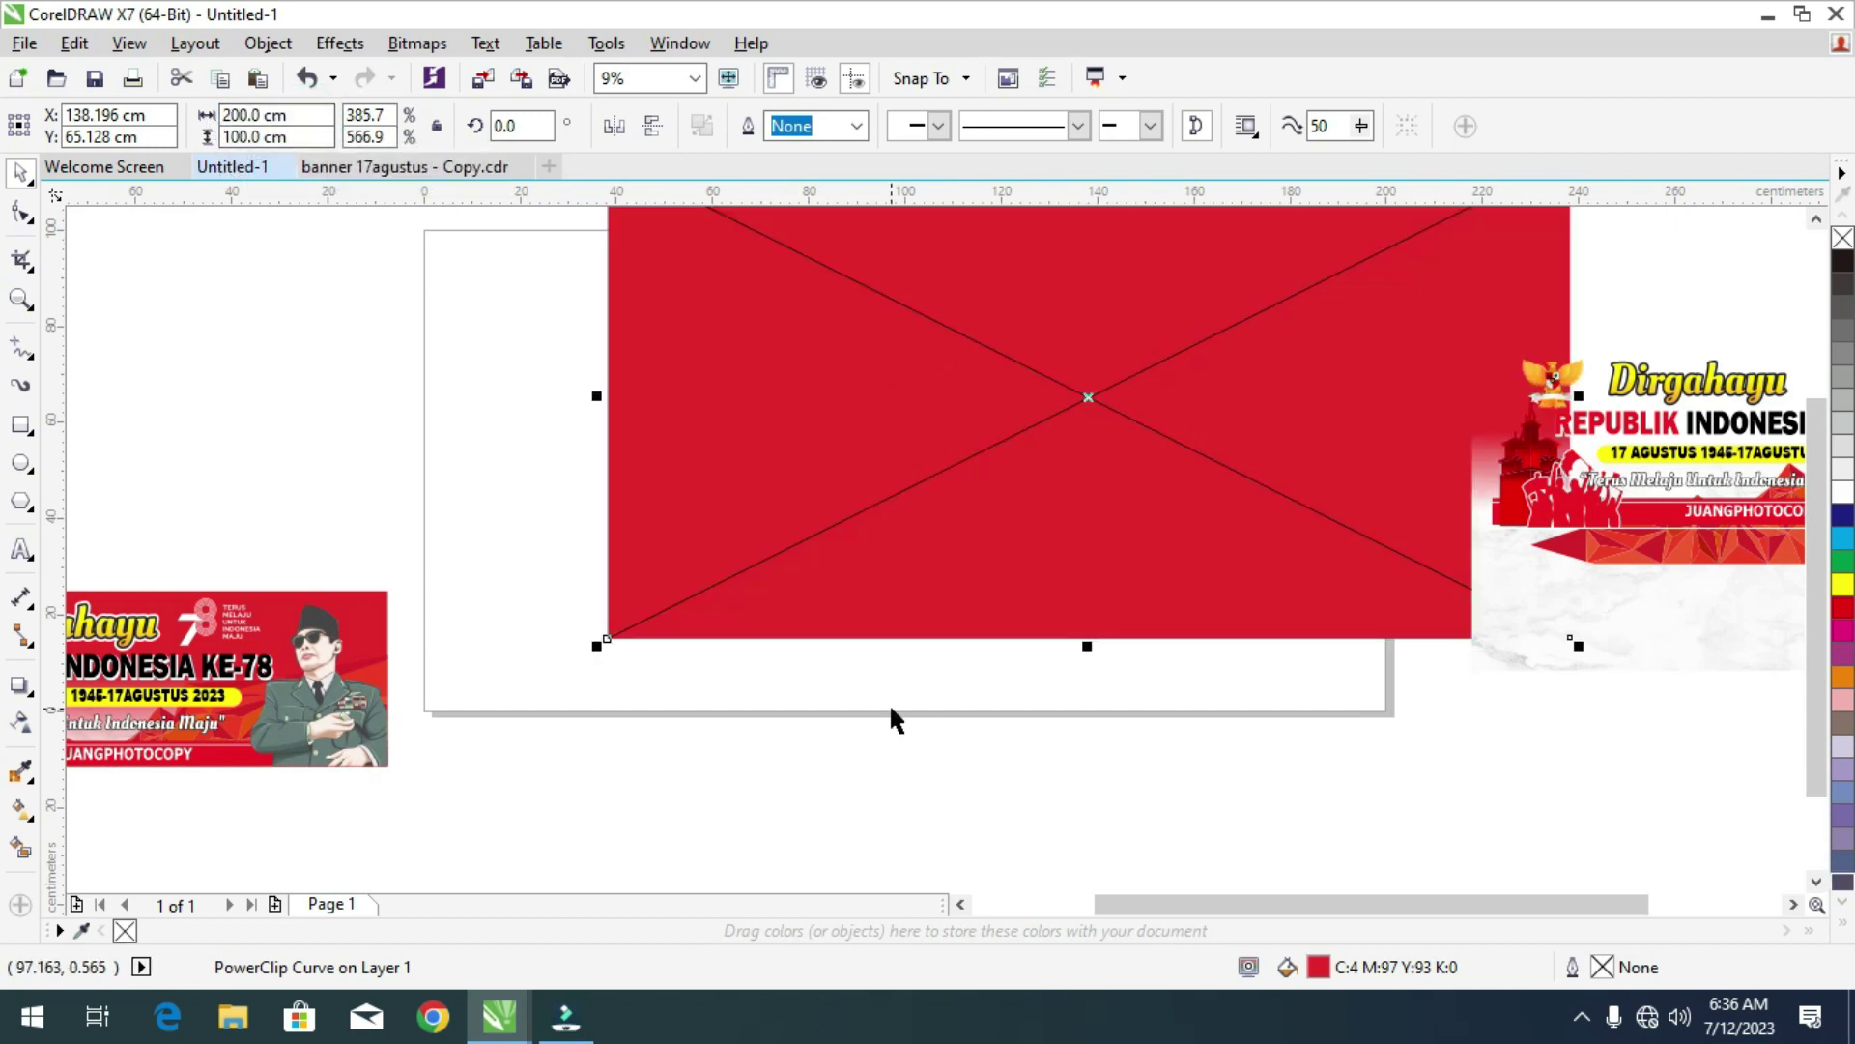
scroll(890, 705, "down", 2)
key("p")
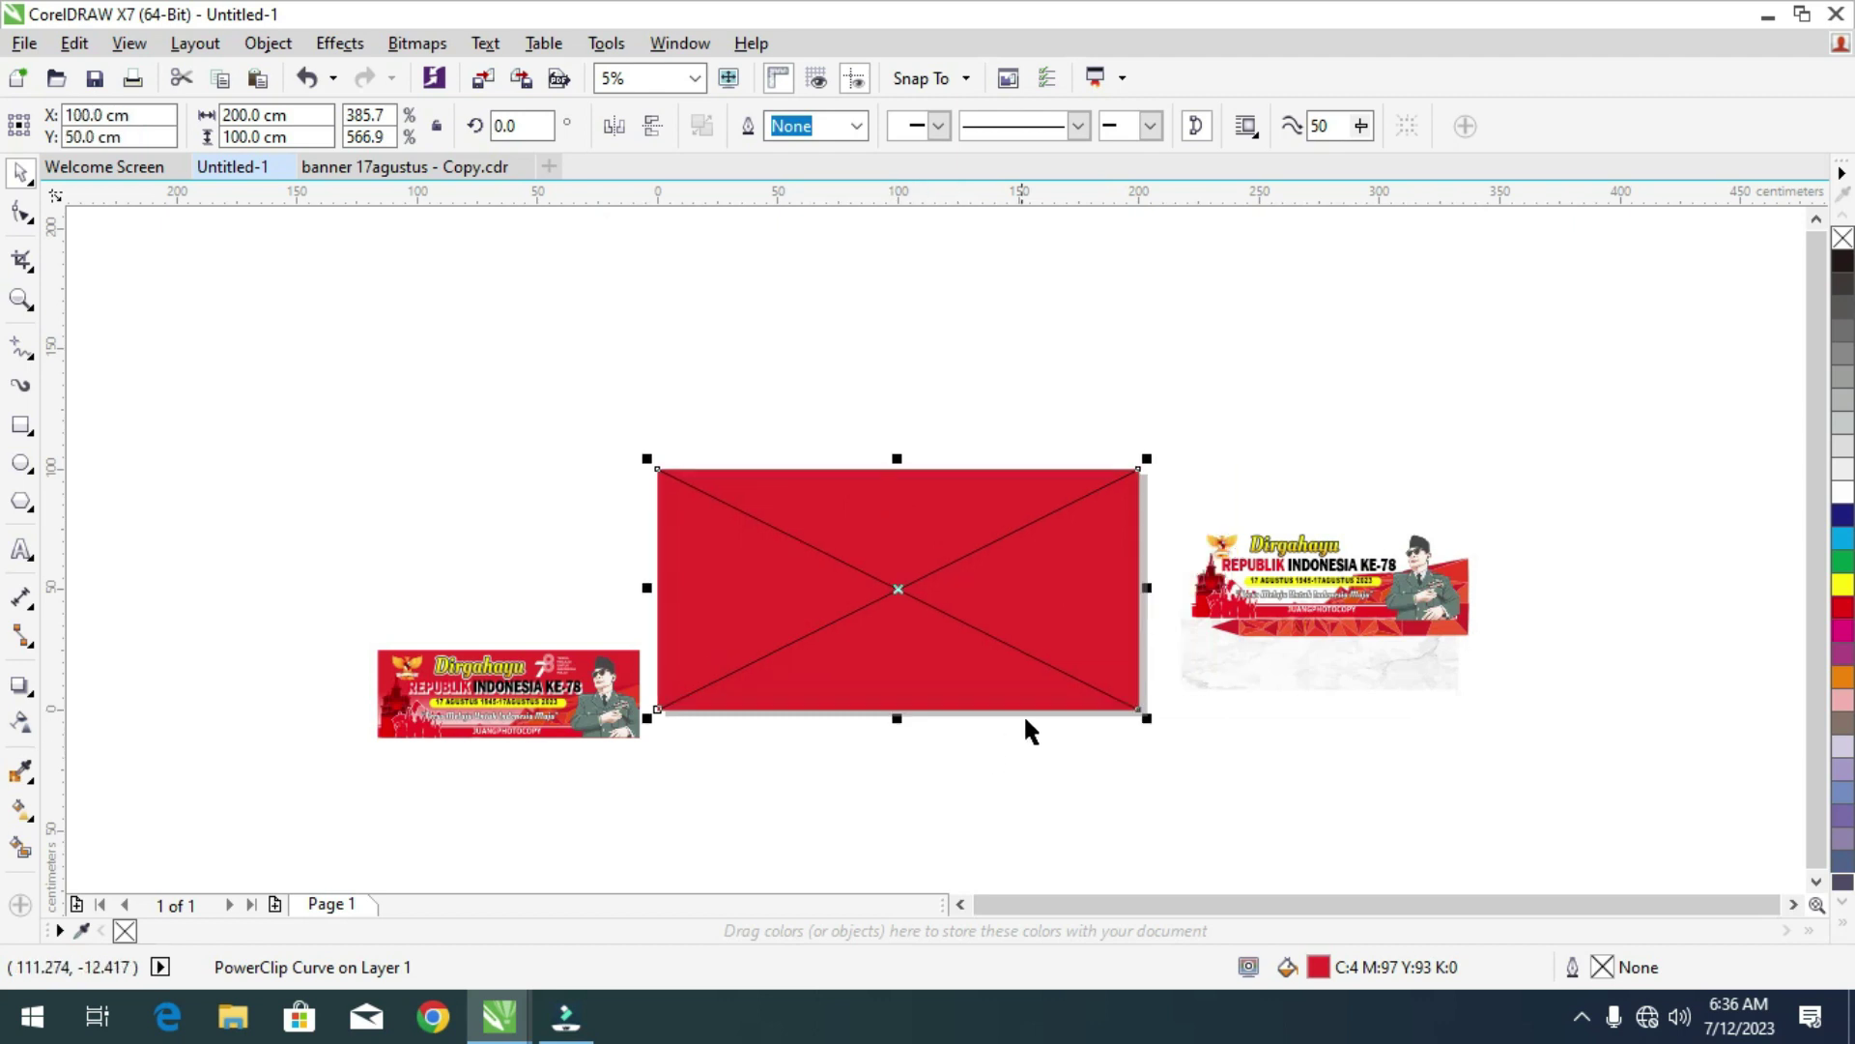
left_click(965, 367)
Move the marble bitmap and the red polygon graphic together below the remaining extracted banner objects.
scroll(1378, 590, "up", 2)
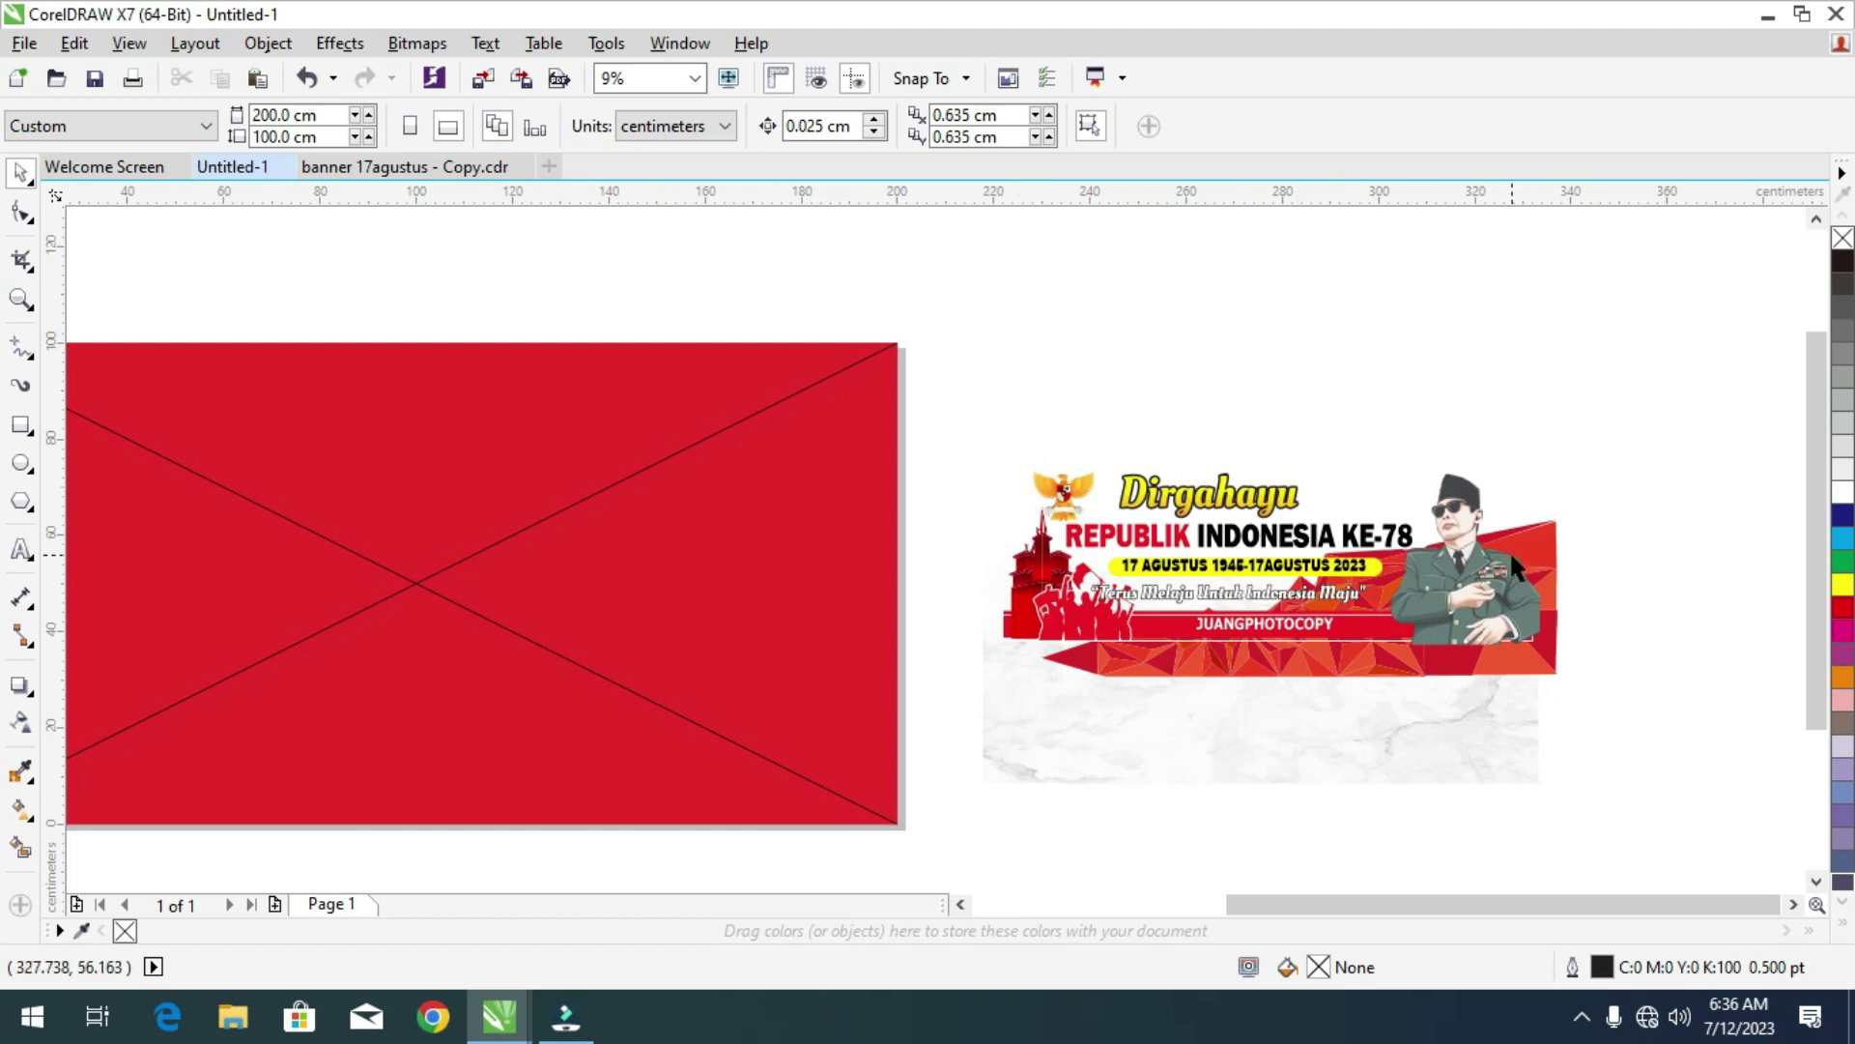
scroll(1465, 733, "up", 2)
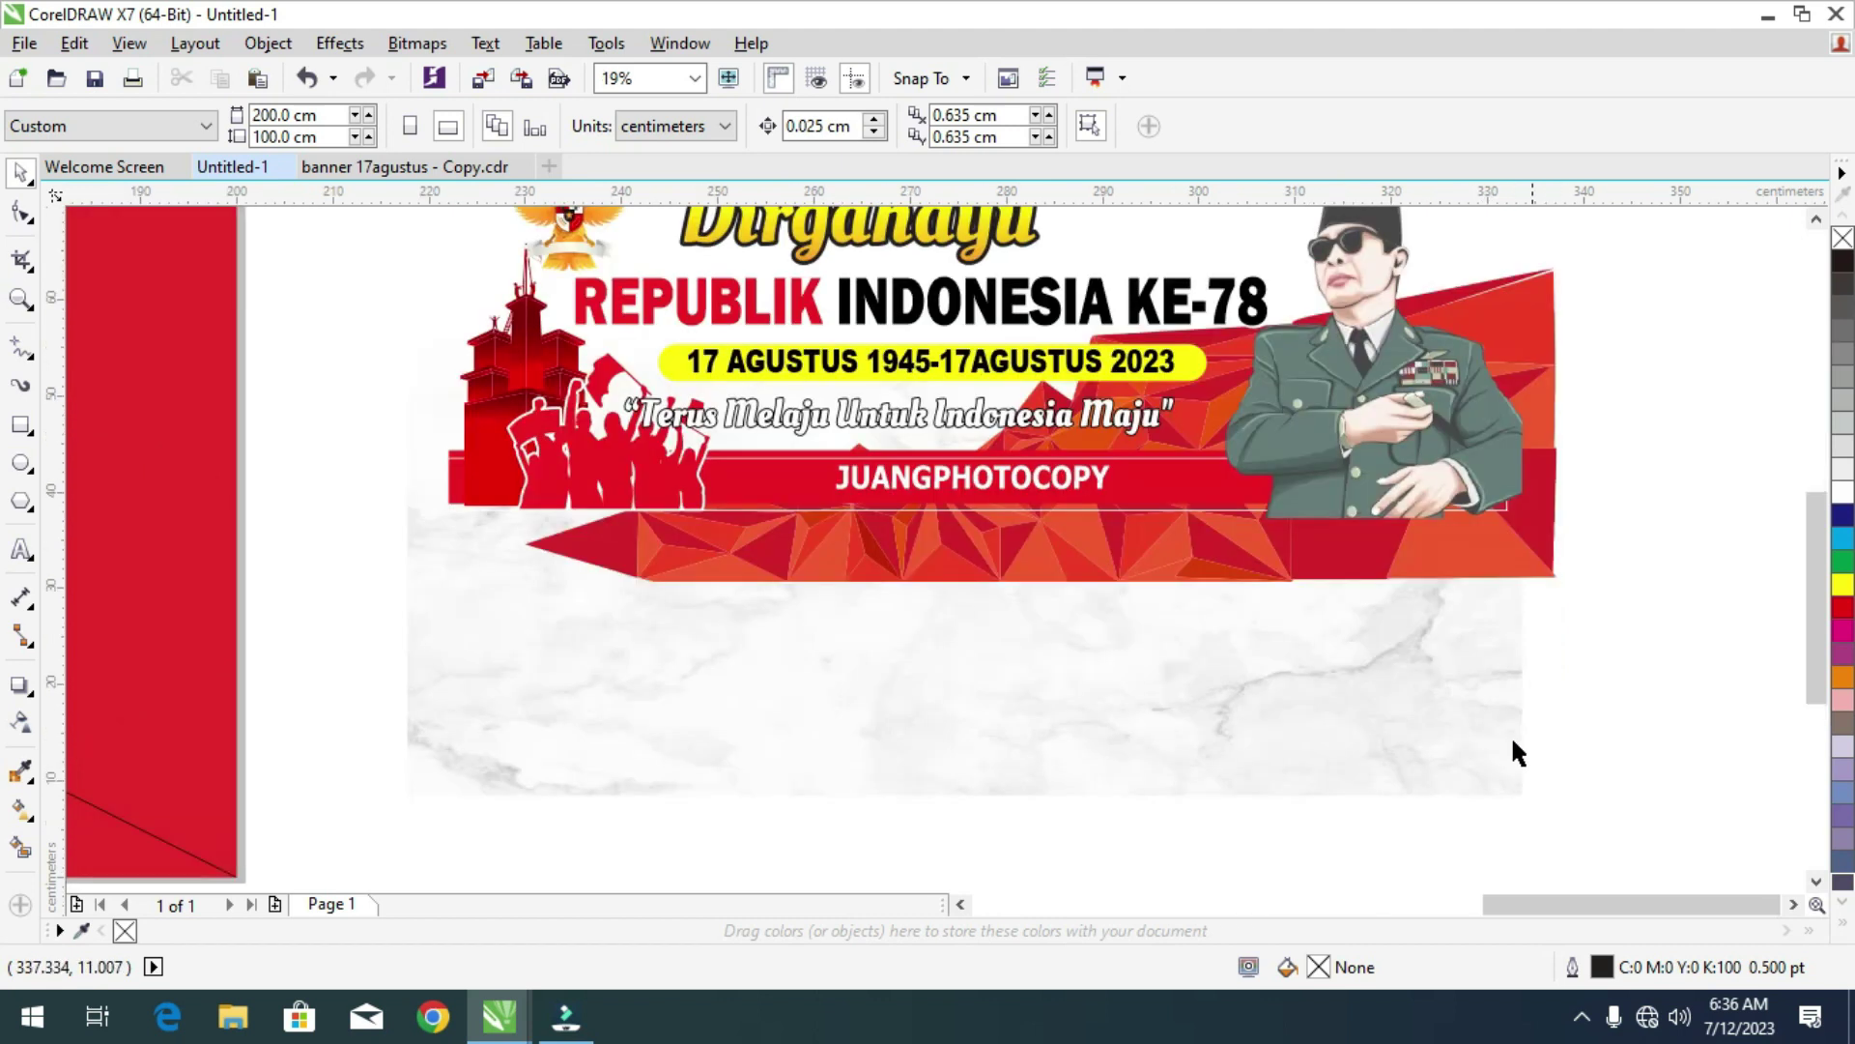
left_click(1334, 737)
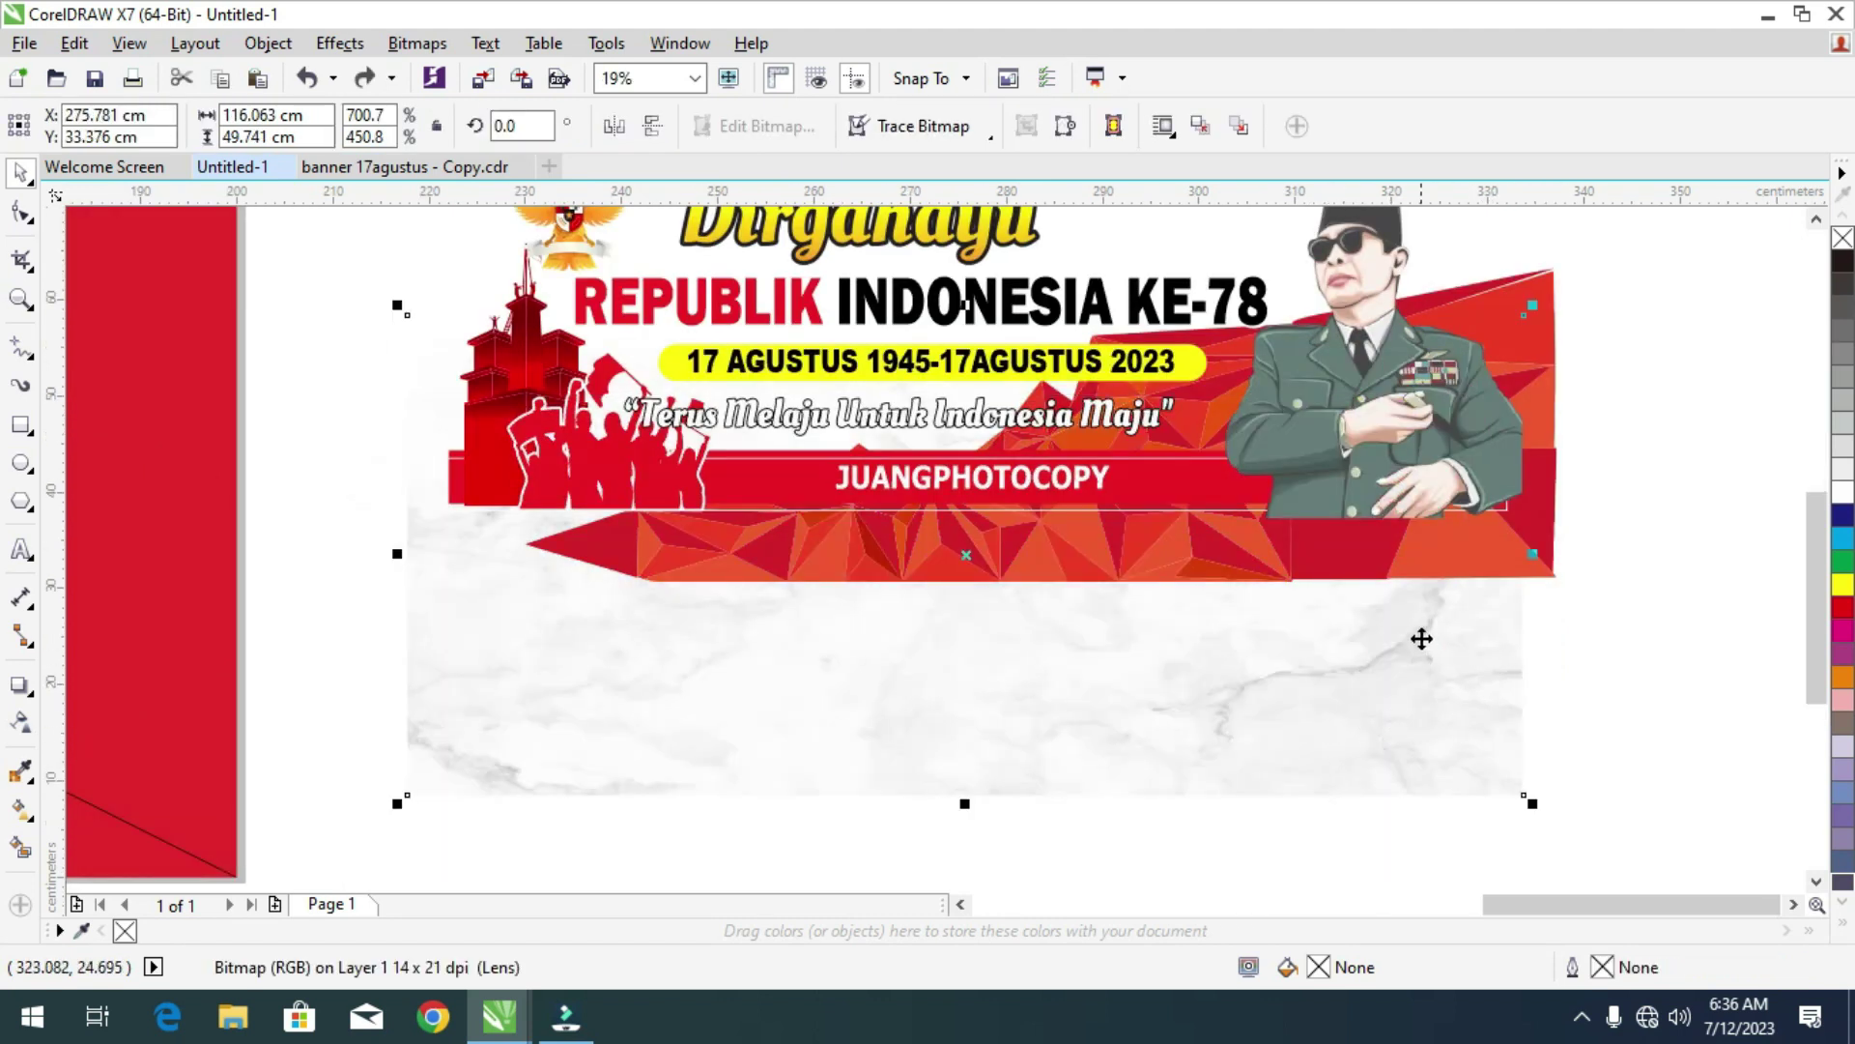
left_click(1350, 546, "shift")
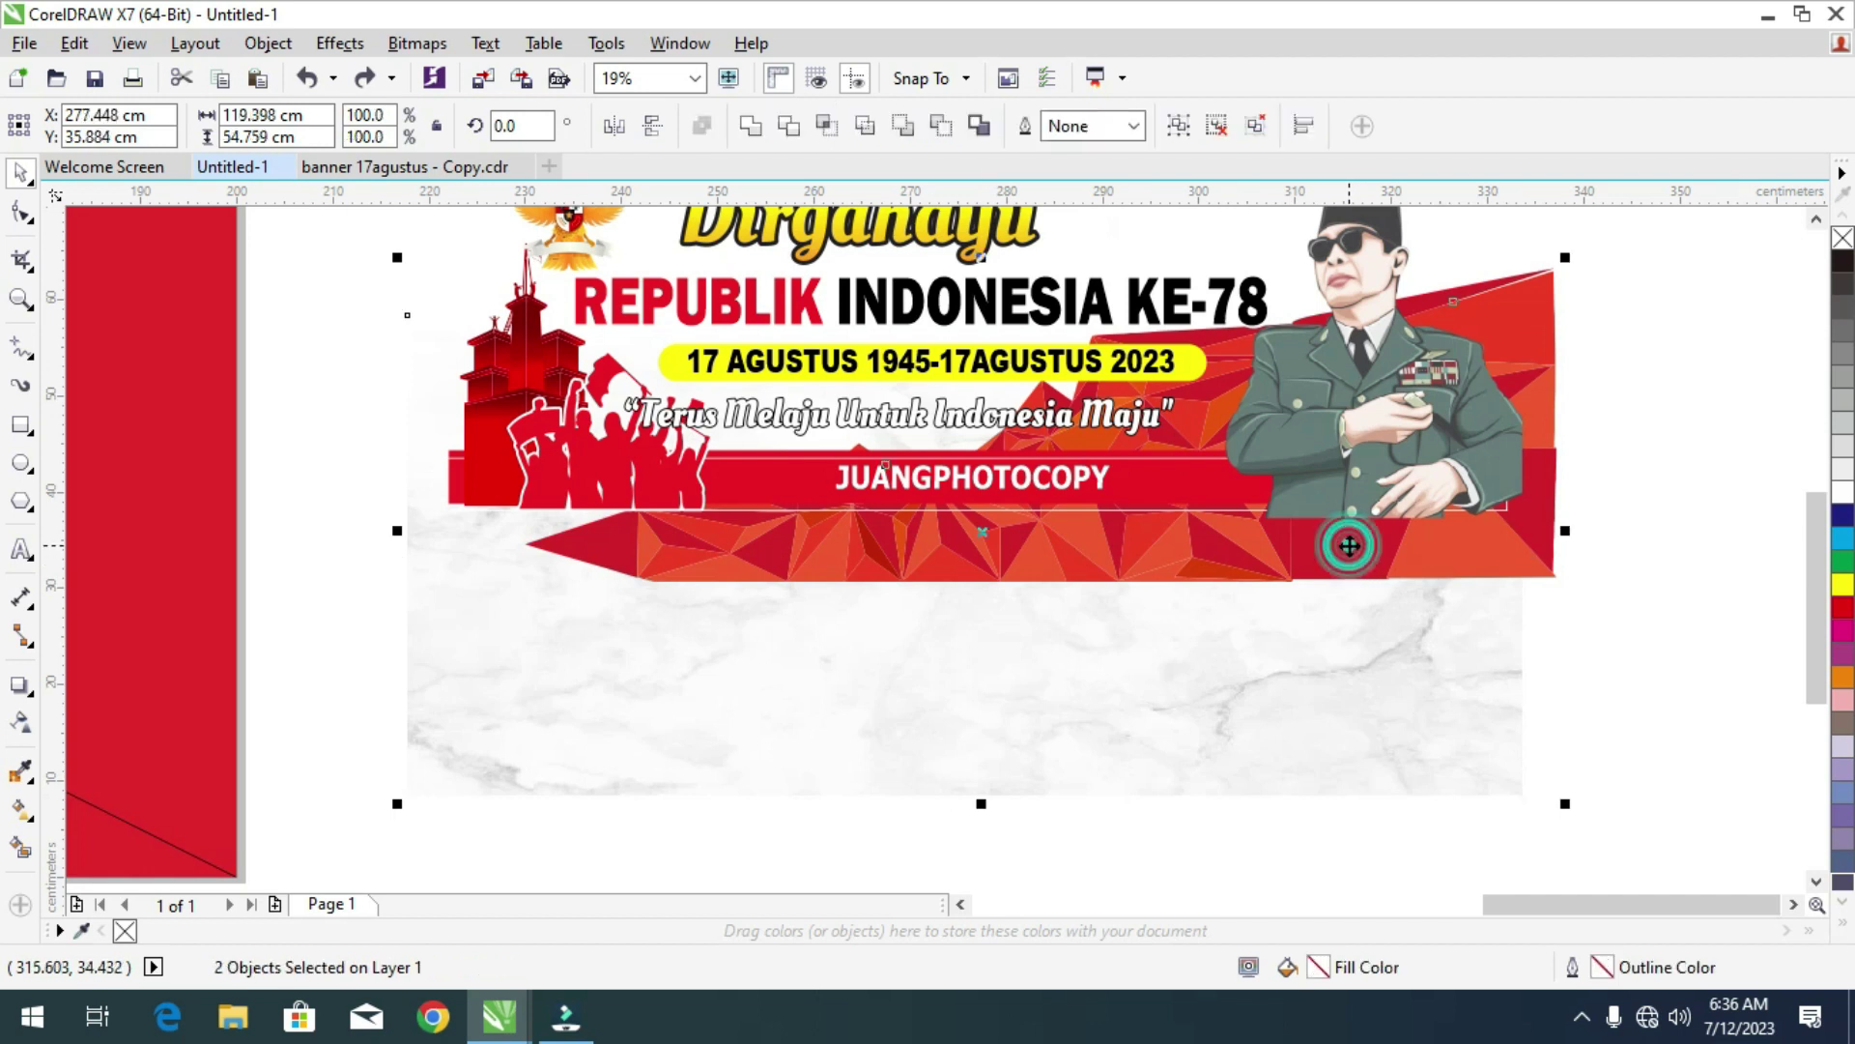
scroll(1350, 544, "down", 3)
left_click_drag(1380, 604, 1388, 720)
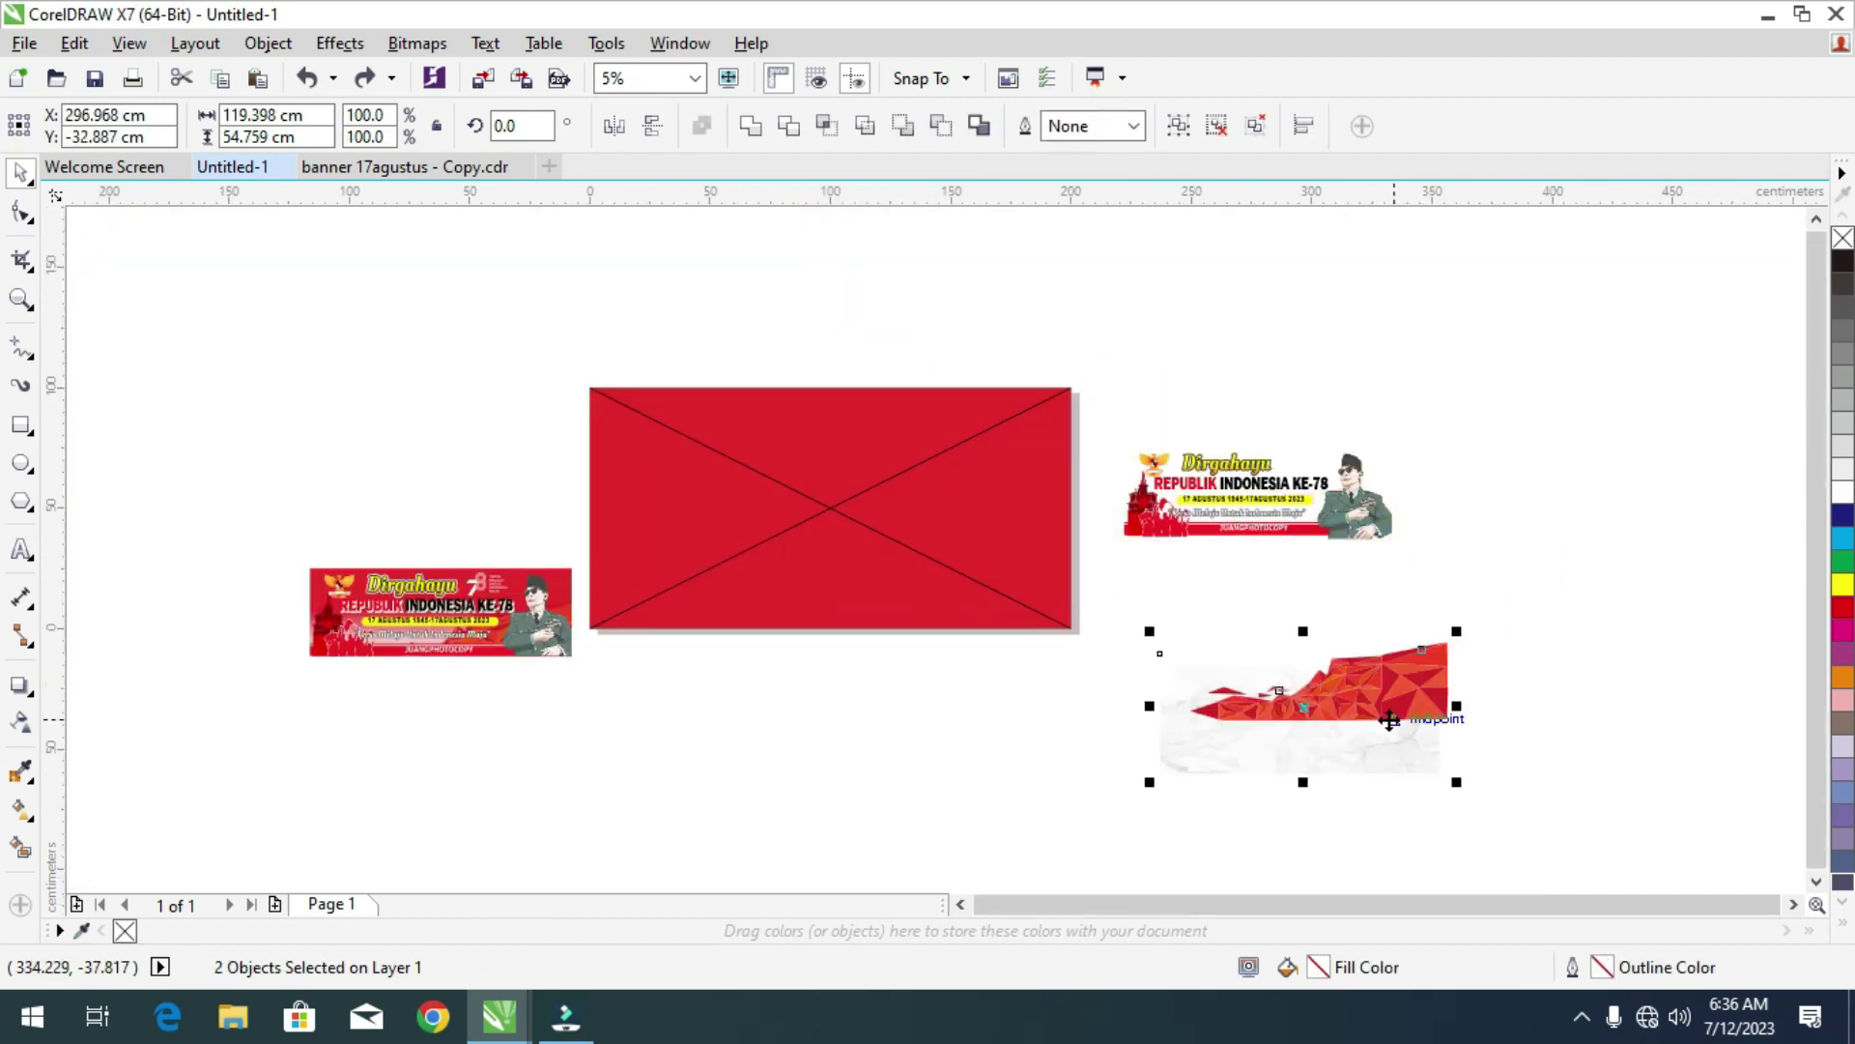
PowerClip the marble bitmap and red polygon graphic inside the red frame.
right_click(1387, 704)
key("Escape")
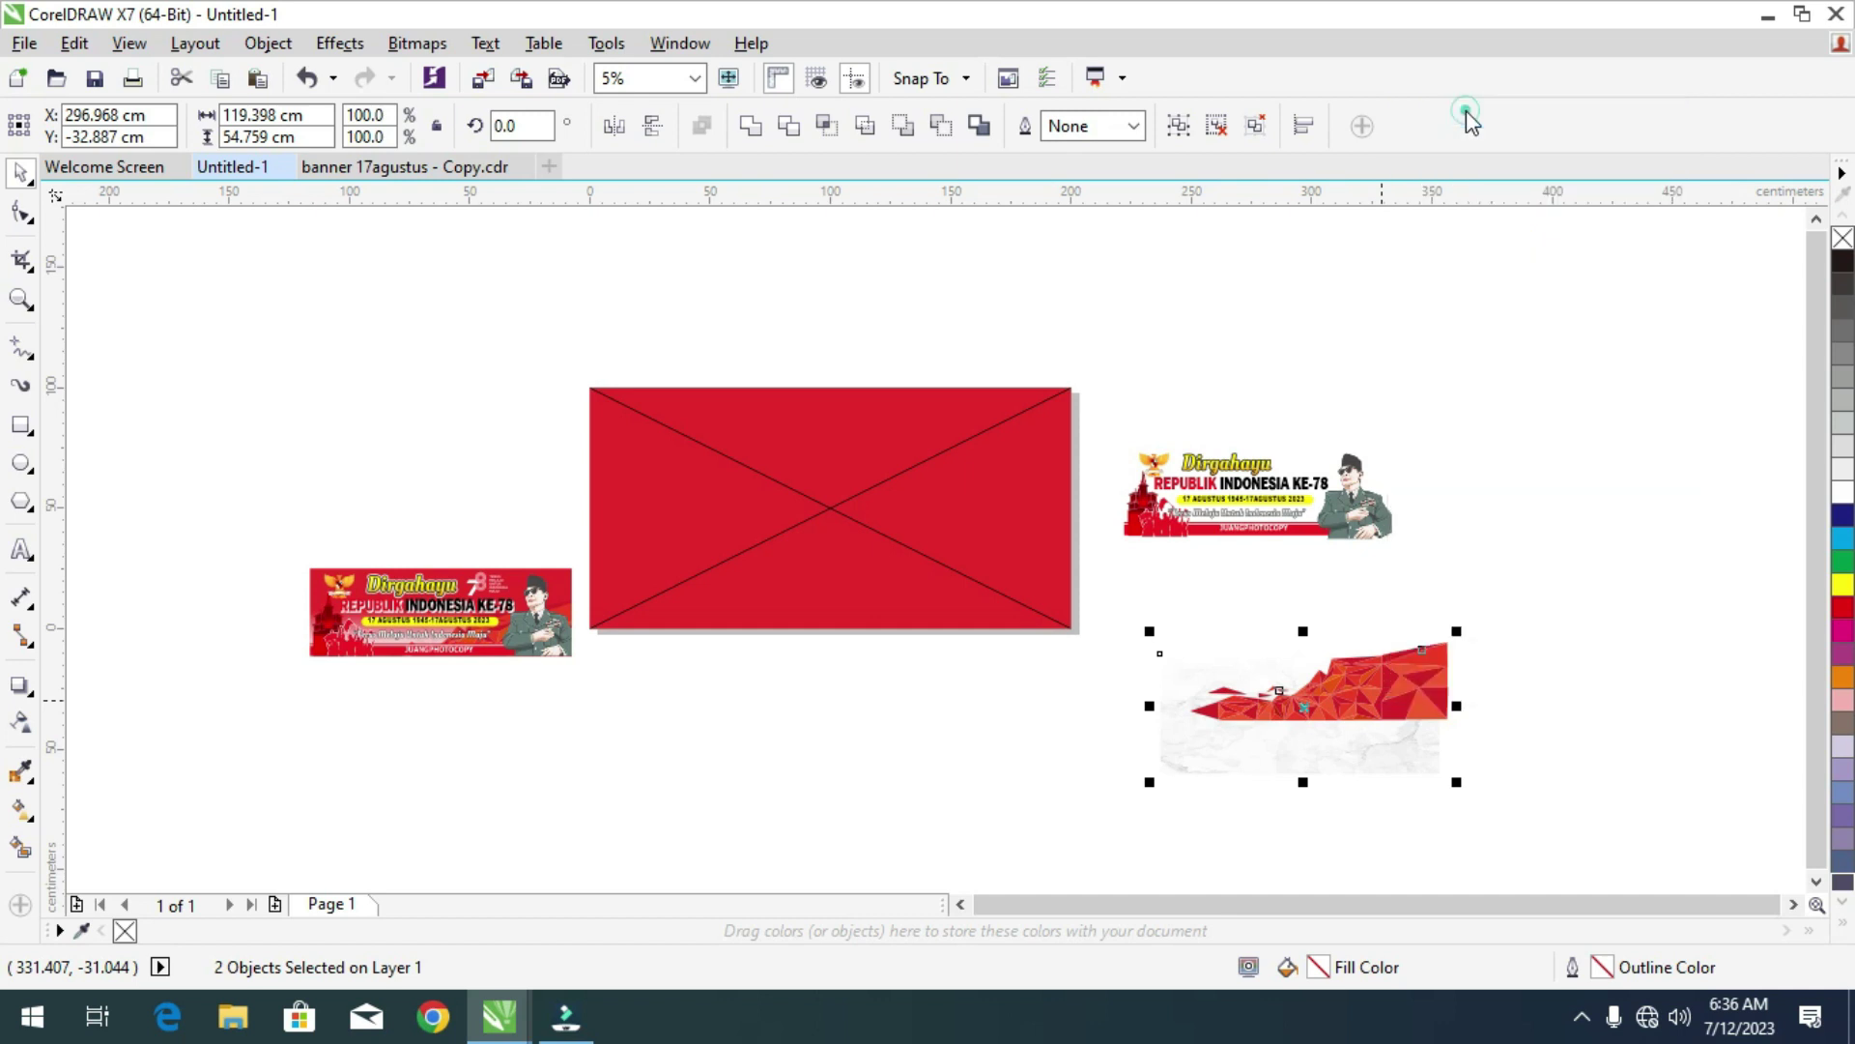
key("Escape")
left_click(763, 512)
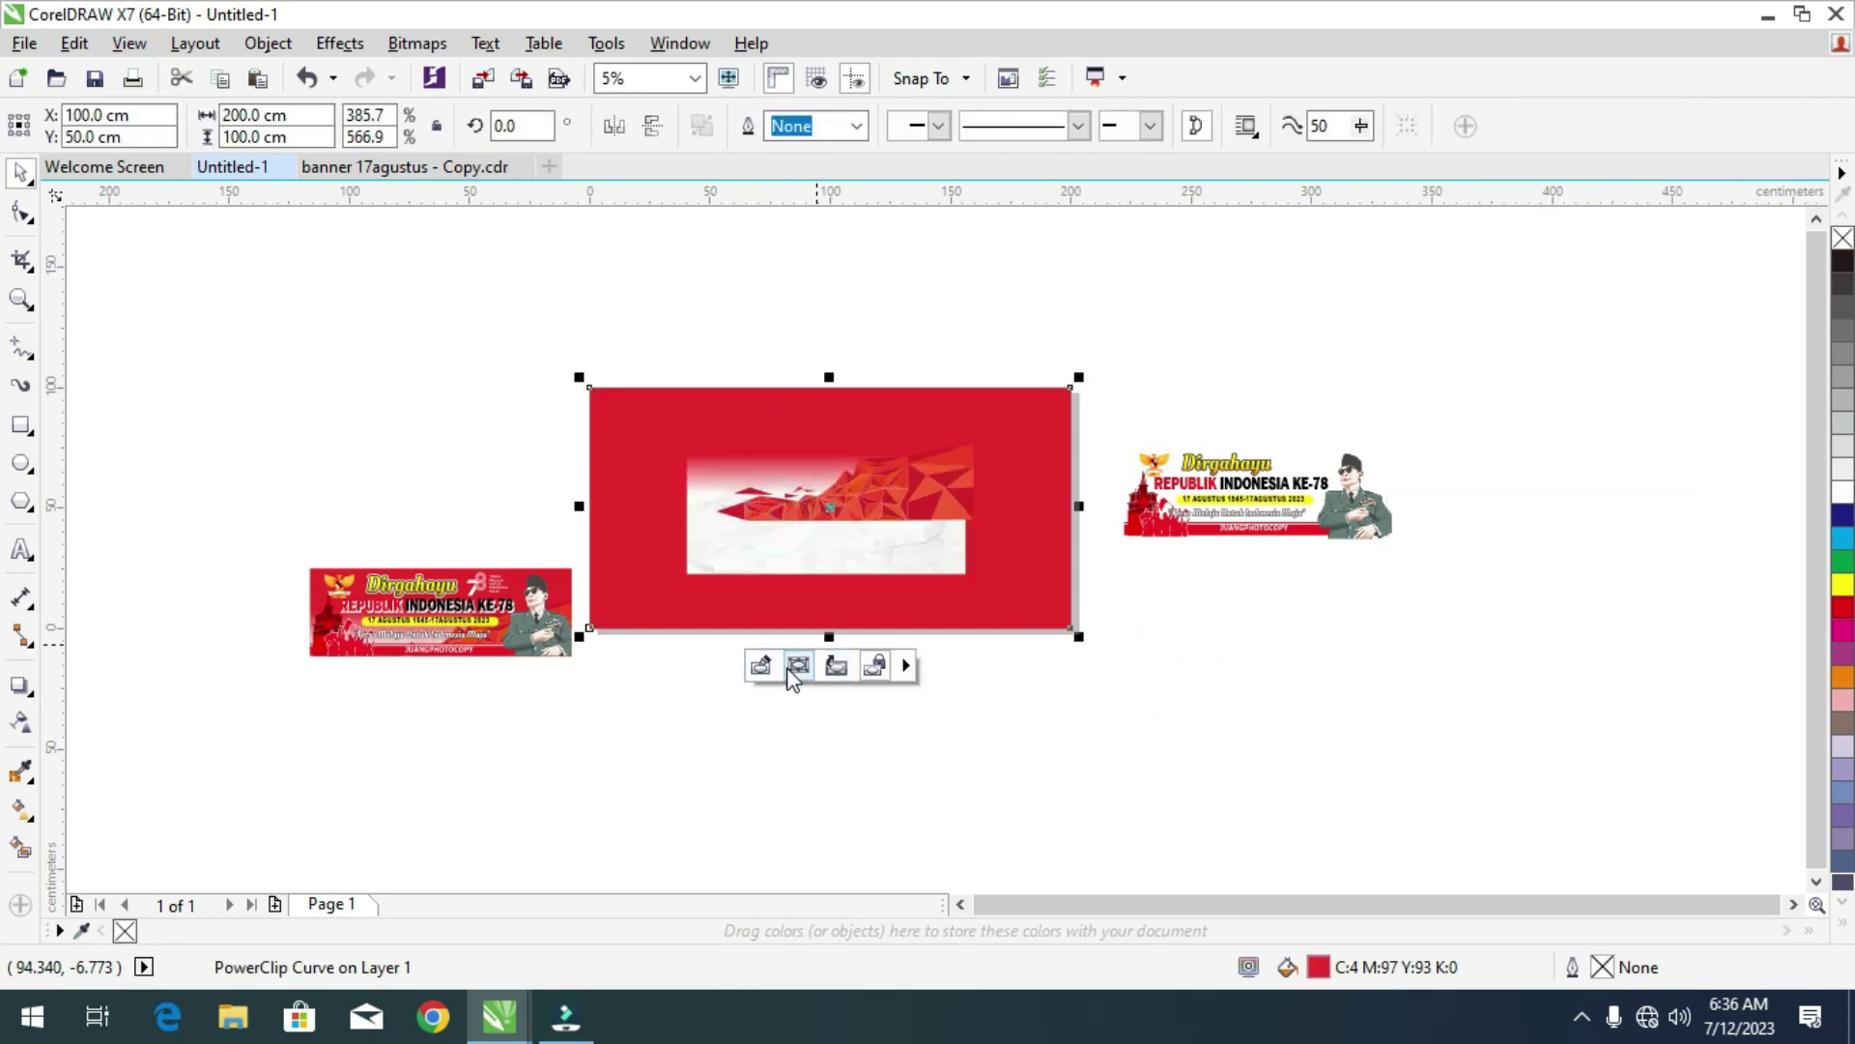
Edit the PowerClip contents and move both graphics to the frame's lower-right corner.
left_click(766, 666)
left_click_drag(480, 415, 1004, 599)
left_click_drag(828, 505, 1033, 570)
scroll(1057, 608, "up", 2)
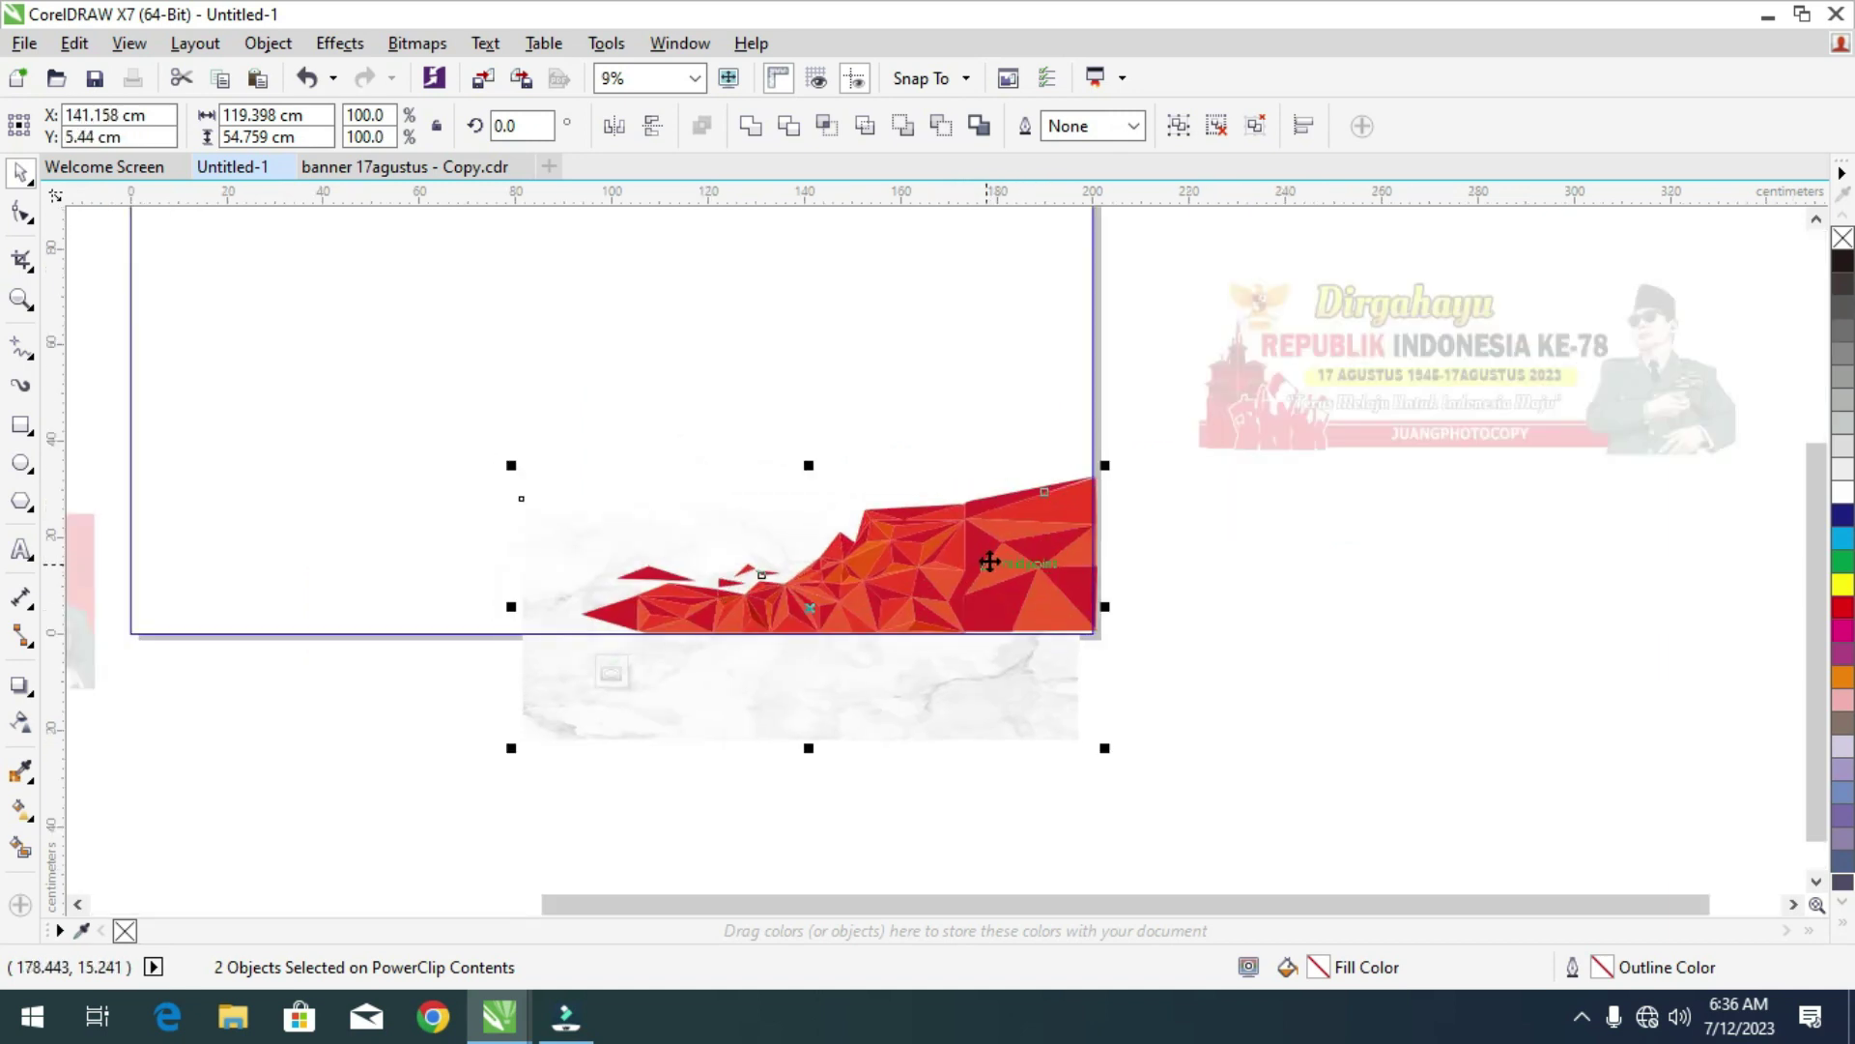
Enlarge the marble and polygon graphics to about 210 x 96 cm and position them to overlap the frame's lower and right edges.
scroll(676, 522, "down", 2)
left_click_drag(744, 507, 299, 426)
left_click_drag(580, 660, 525, 687)
scroll(986, 592, "up", 2)
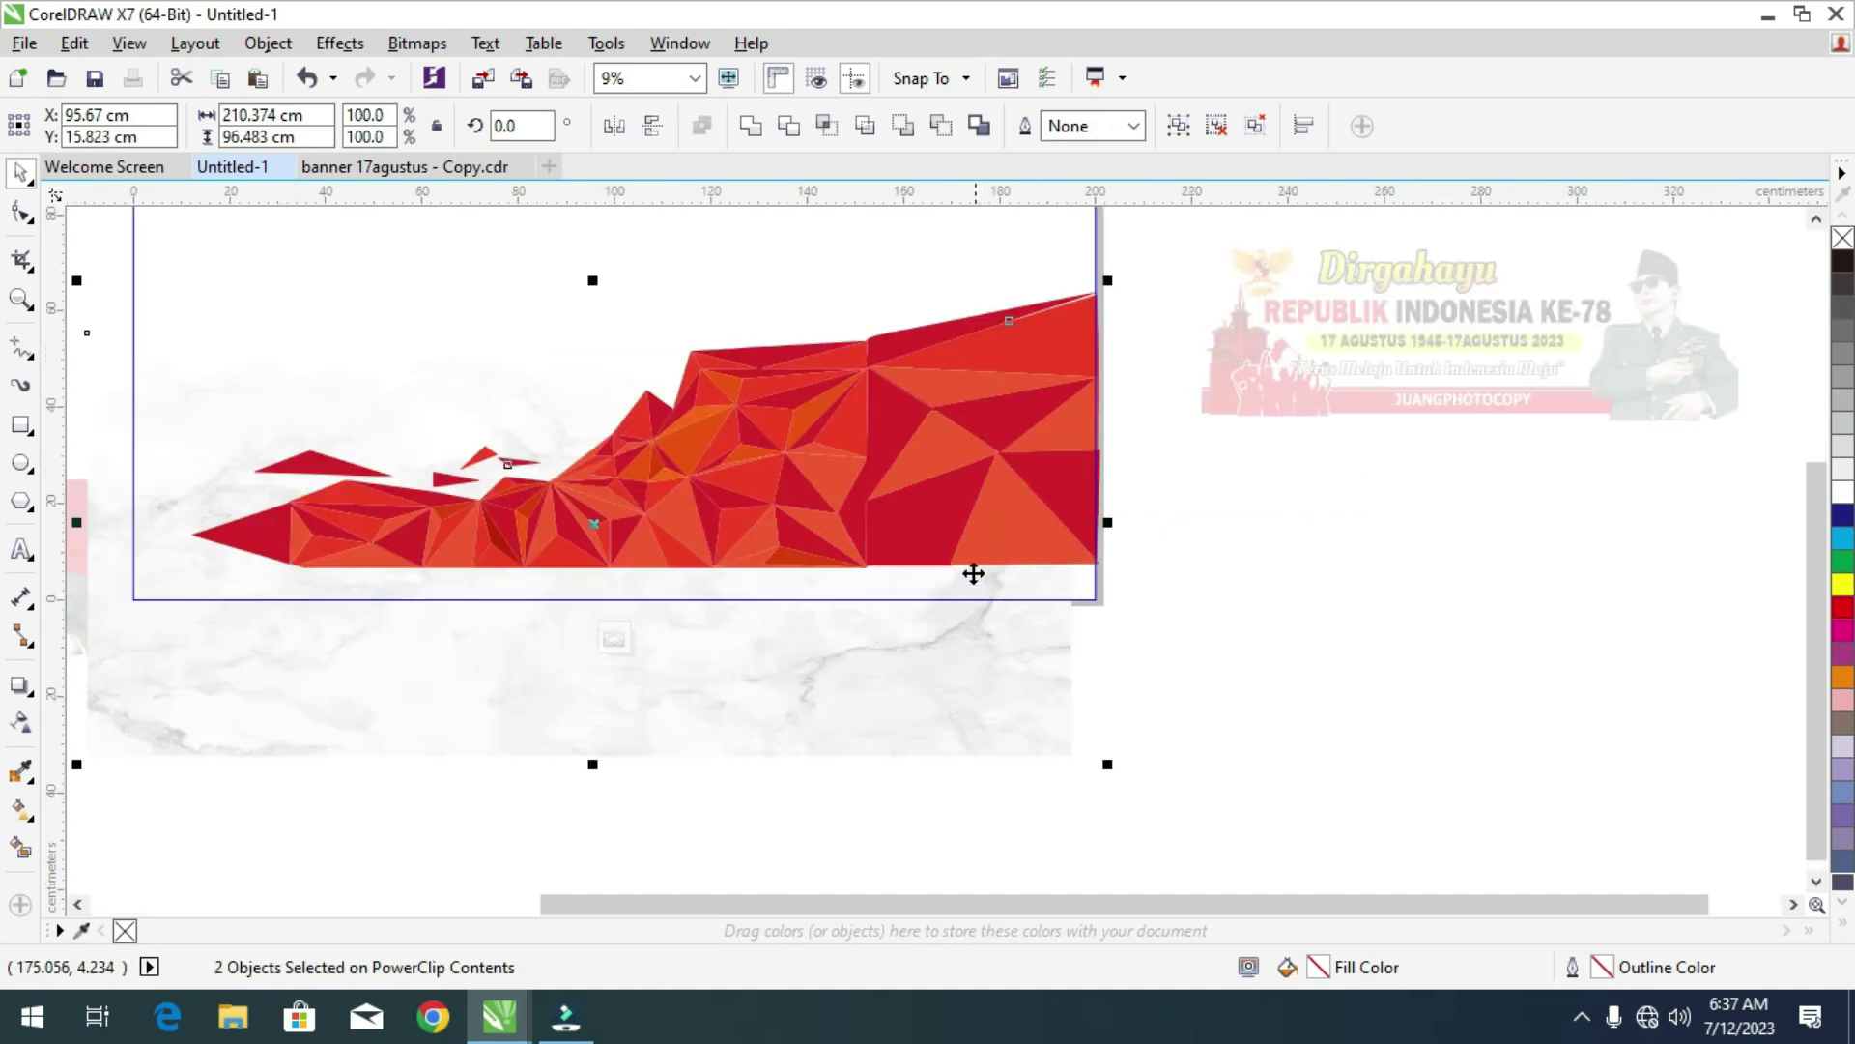
left_click_drag(982, 462, 995, 510)
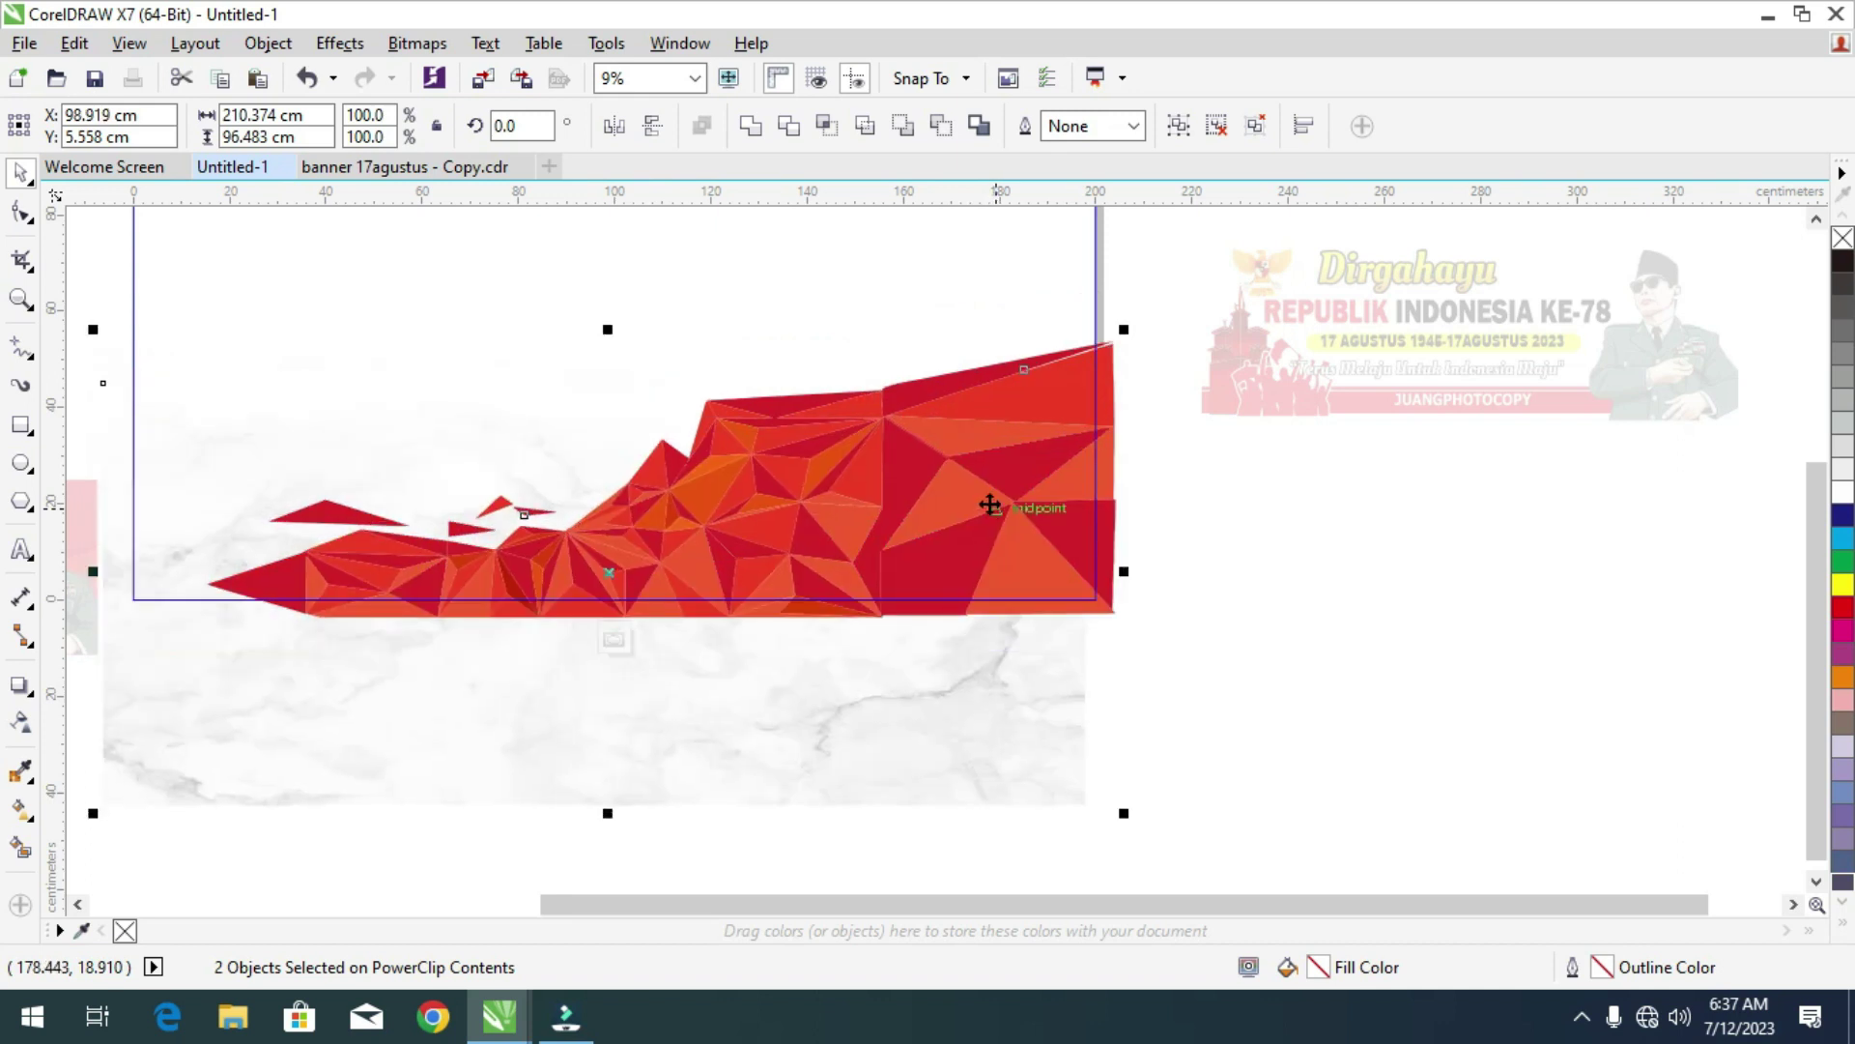
scroll(813, 550, "up", 1)
left_click_drag(879, 567, 874, 547)
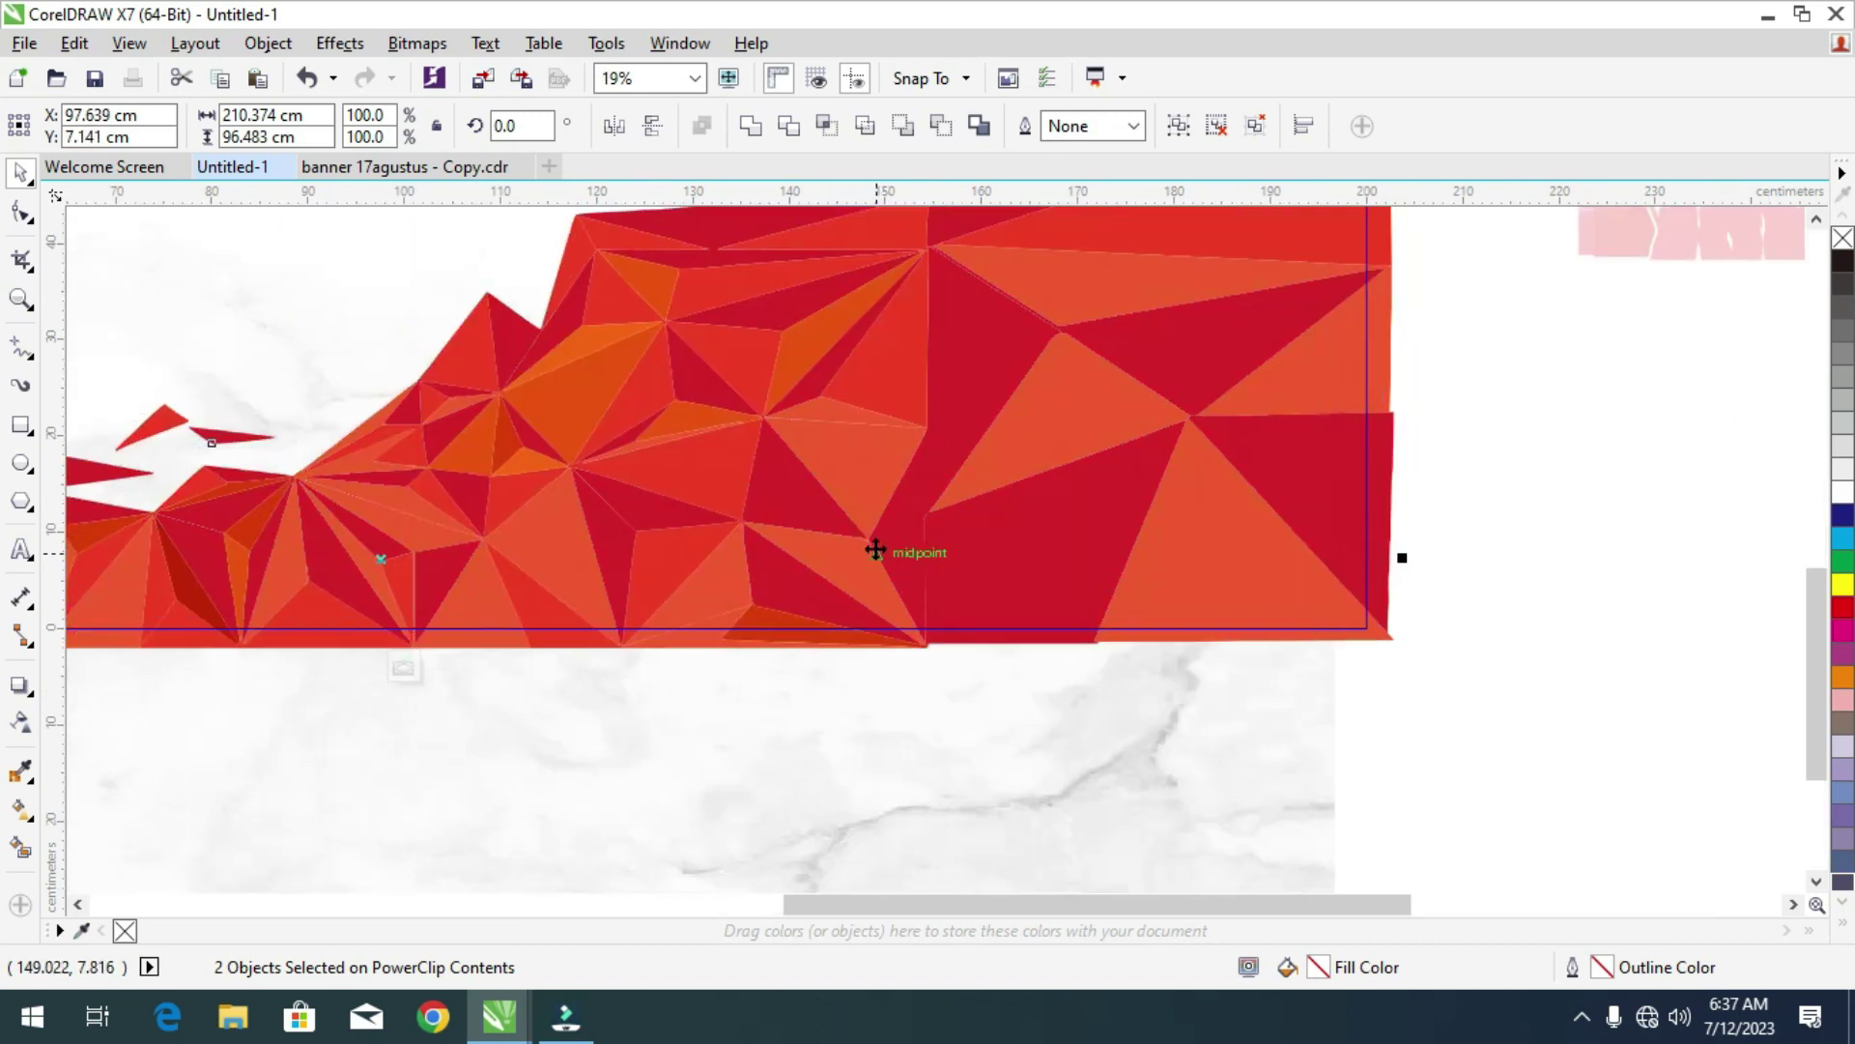
Enlarge the marble and polygon graphics slightly to about 215 x 98 cm and finish editing the PowerClip.
scroll(1013, 547, "down", 1)
scroll(1013, 546, "down", 3)
scroll(596, 455, "up", 2)
left_click_drag(582, 409, 563, 397)
scroll(564, 397, "down", 1)
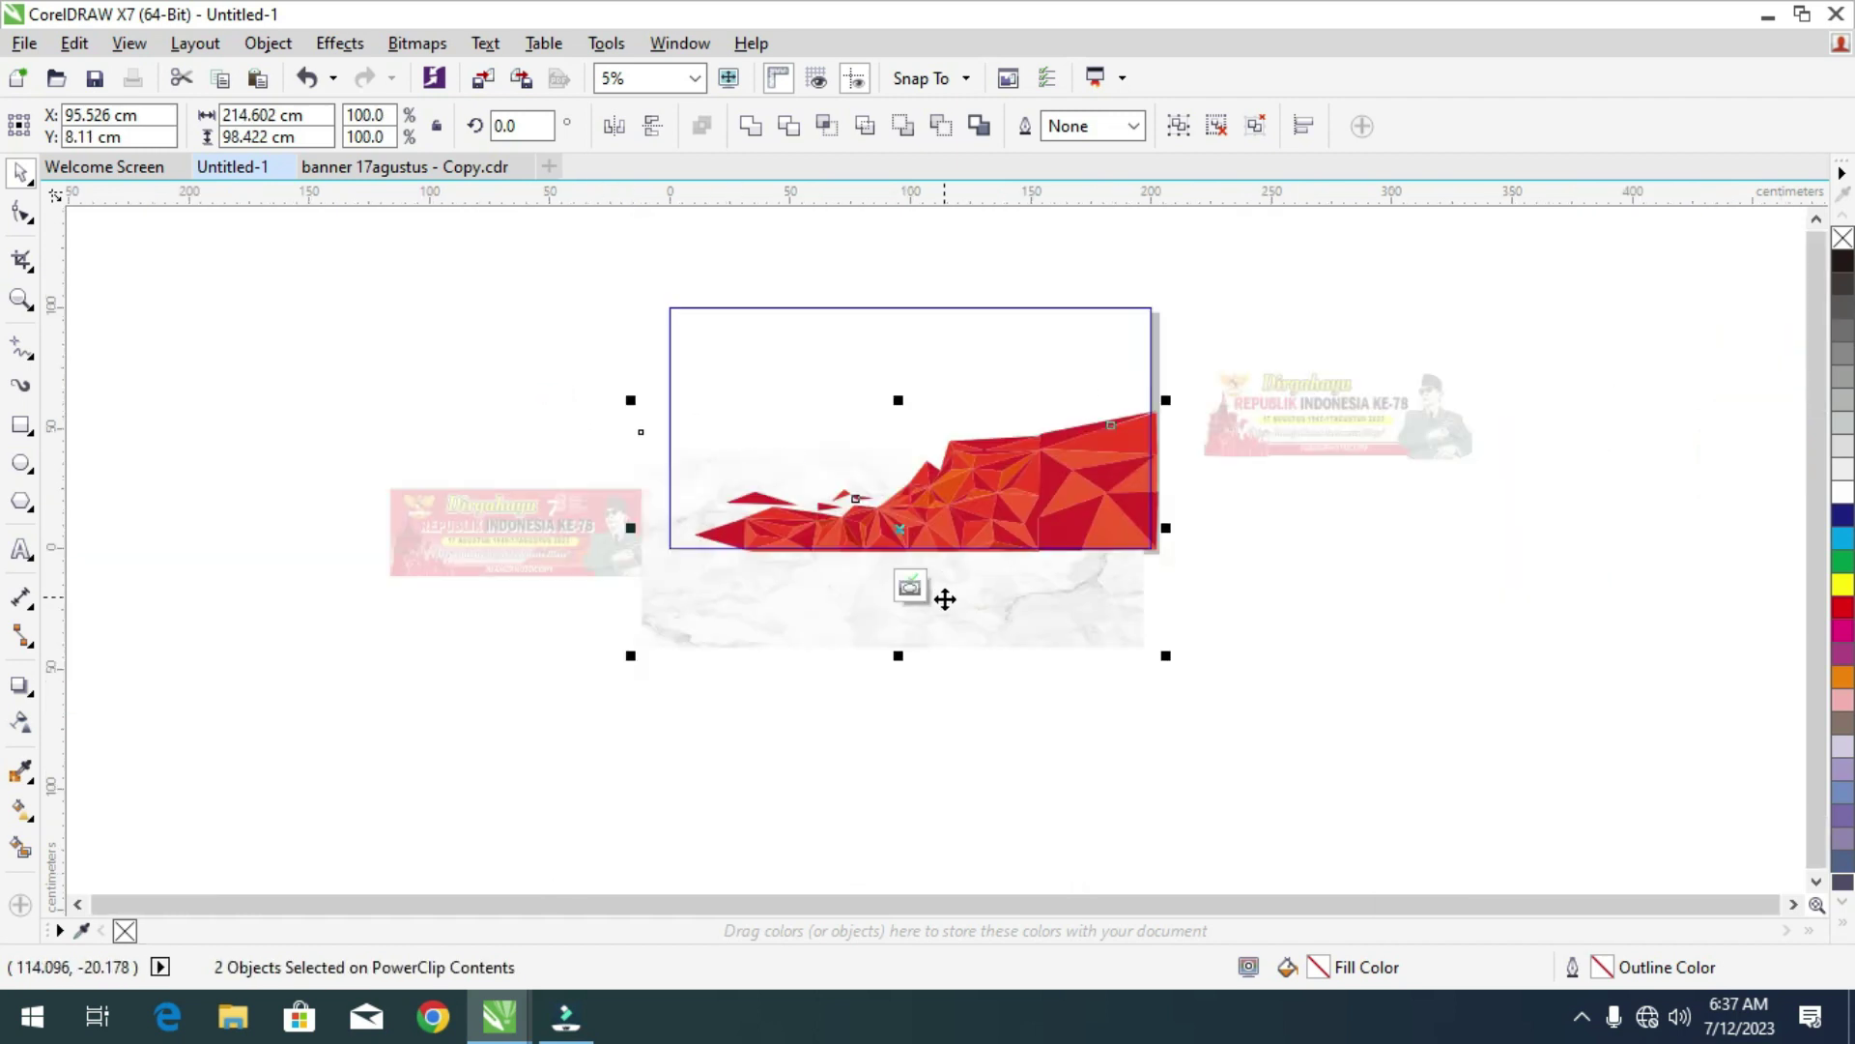
left_click(914, 585)
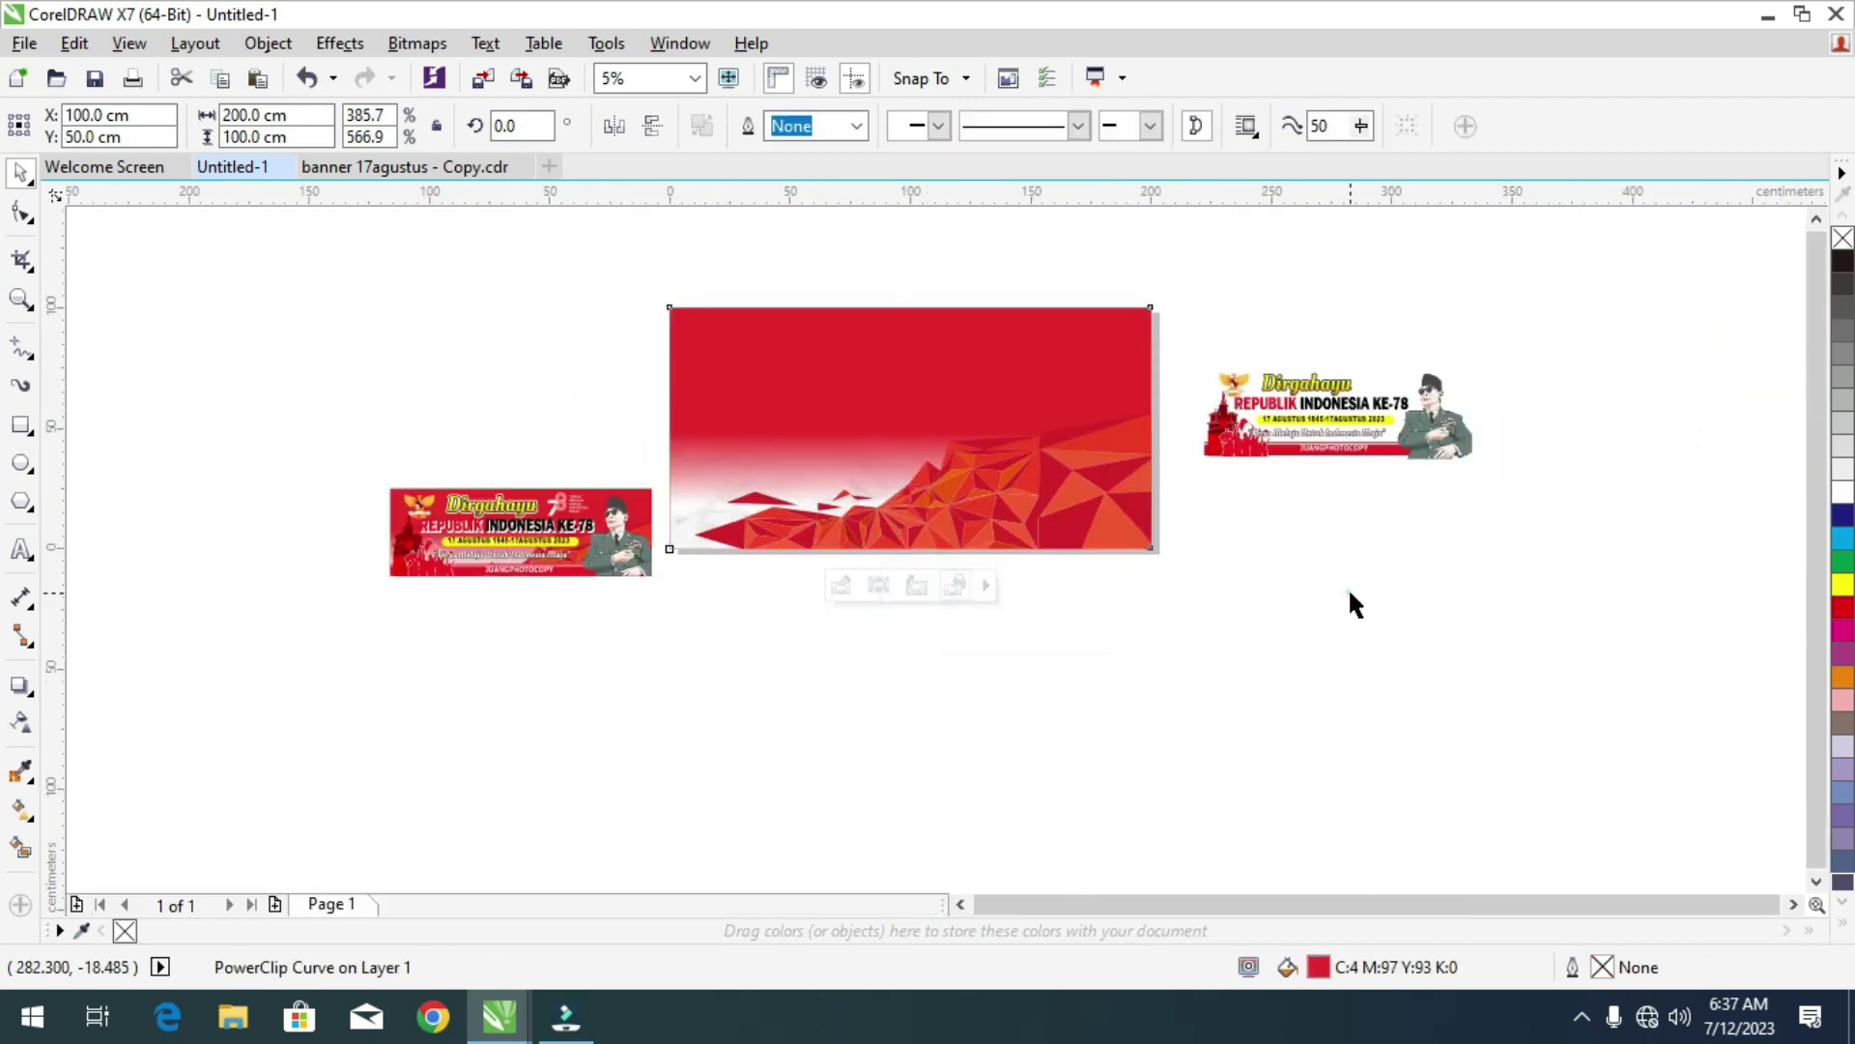
left_click(1350, 593)
scroll(903, 437, "up", 1)
scroll(904, 449, "down", 1)
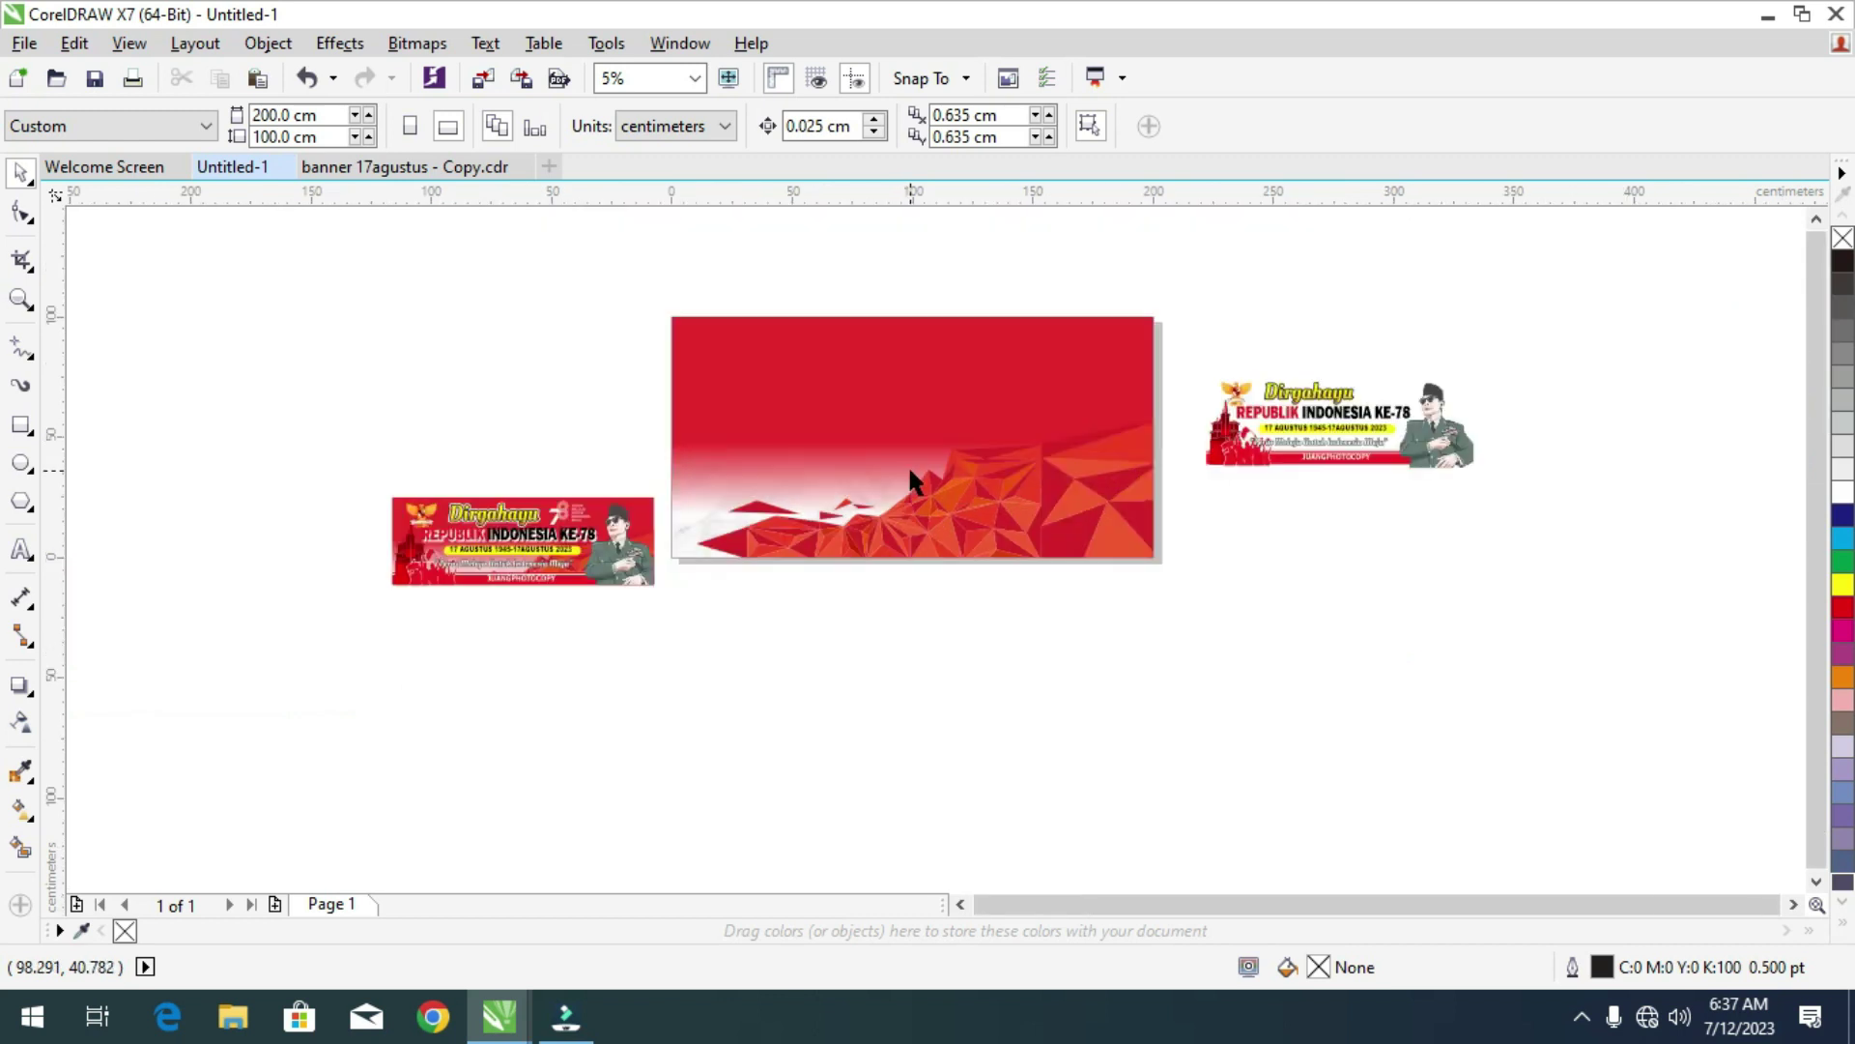
Move the monument and crowd silhouettes off the original artwork and PowerClip them inside the red frame.
scroll(1311, 430, "up", 1)
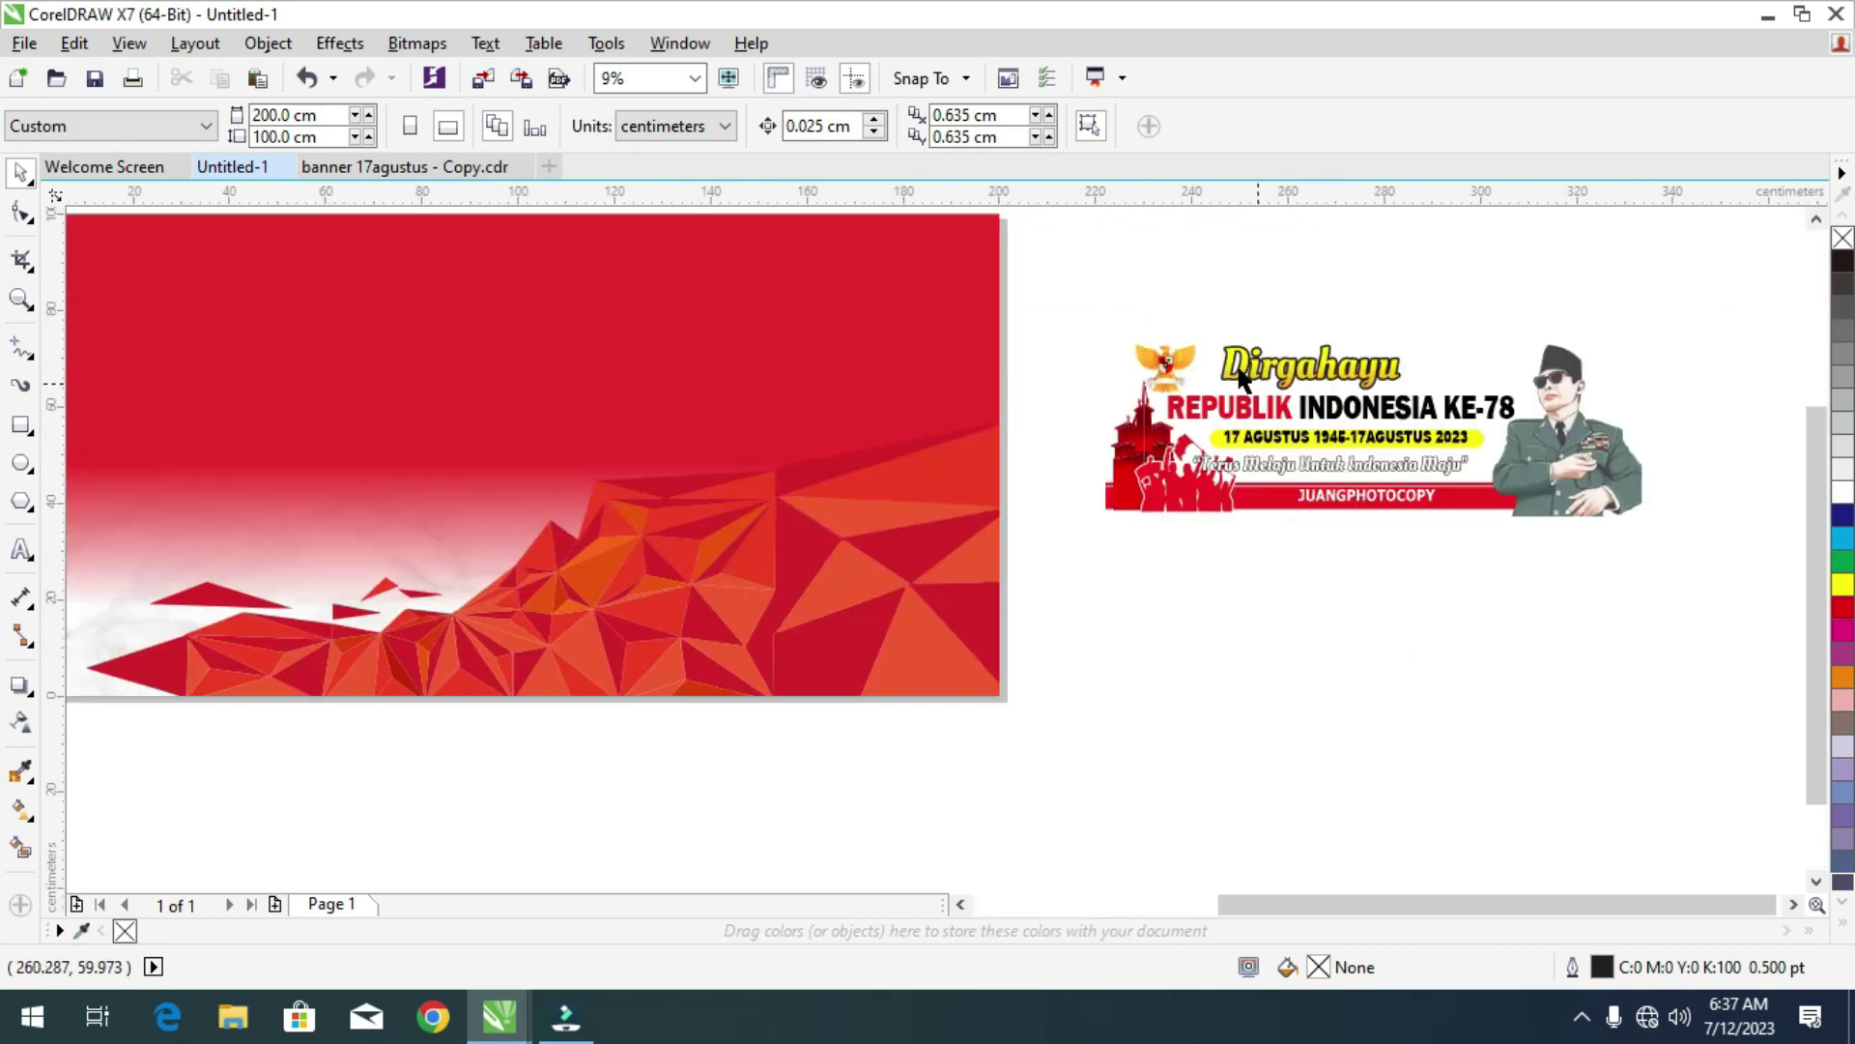
left_click(1129, 442)
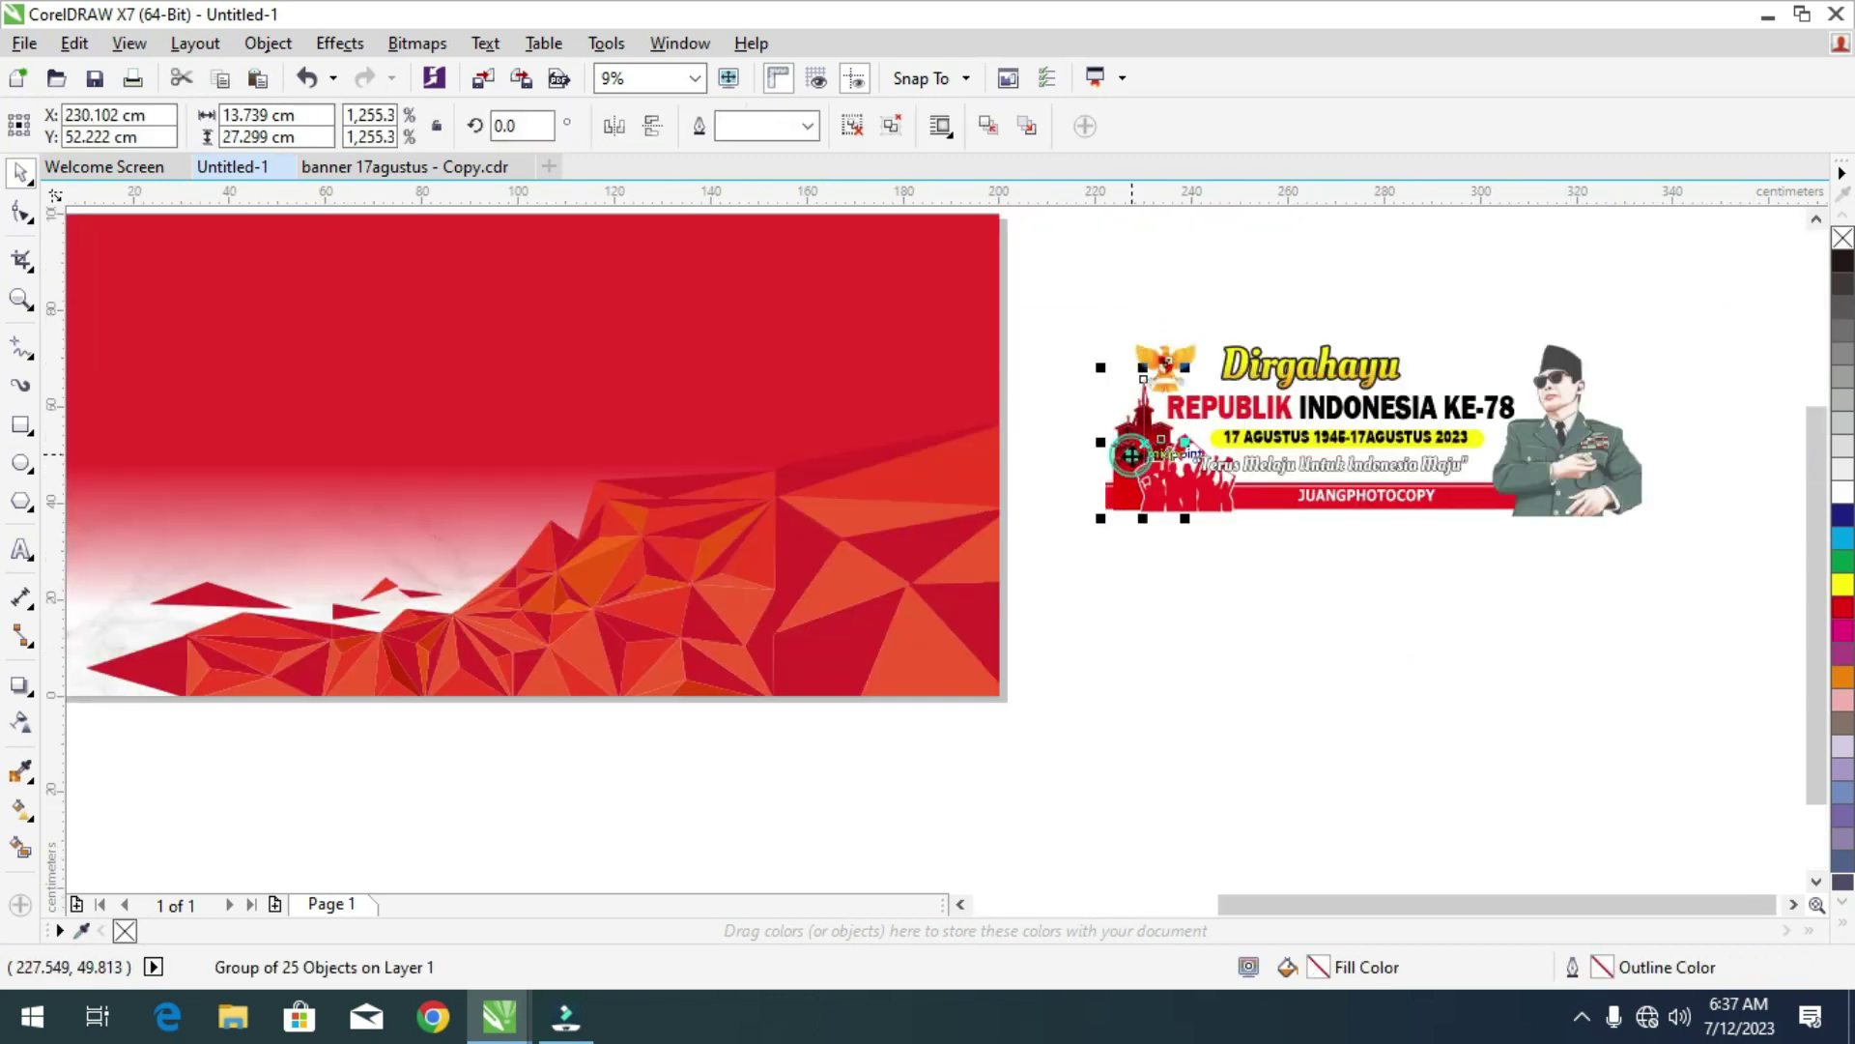
left_click(1198, 492, "shift")
left_click_drag(1198, 492, 1169, 657)
scroll(1164, 650, "down", 1)
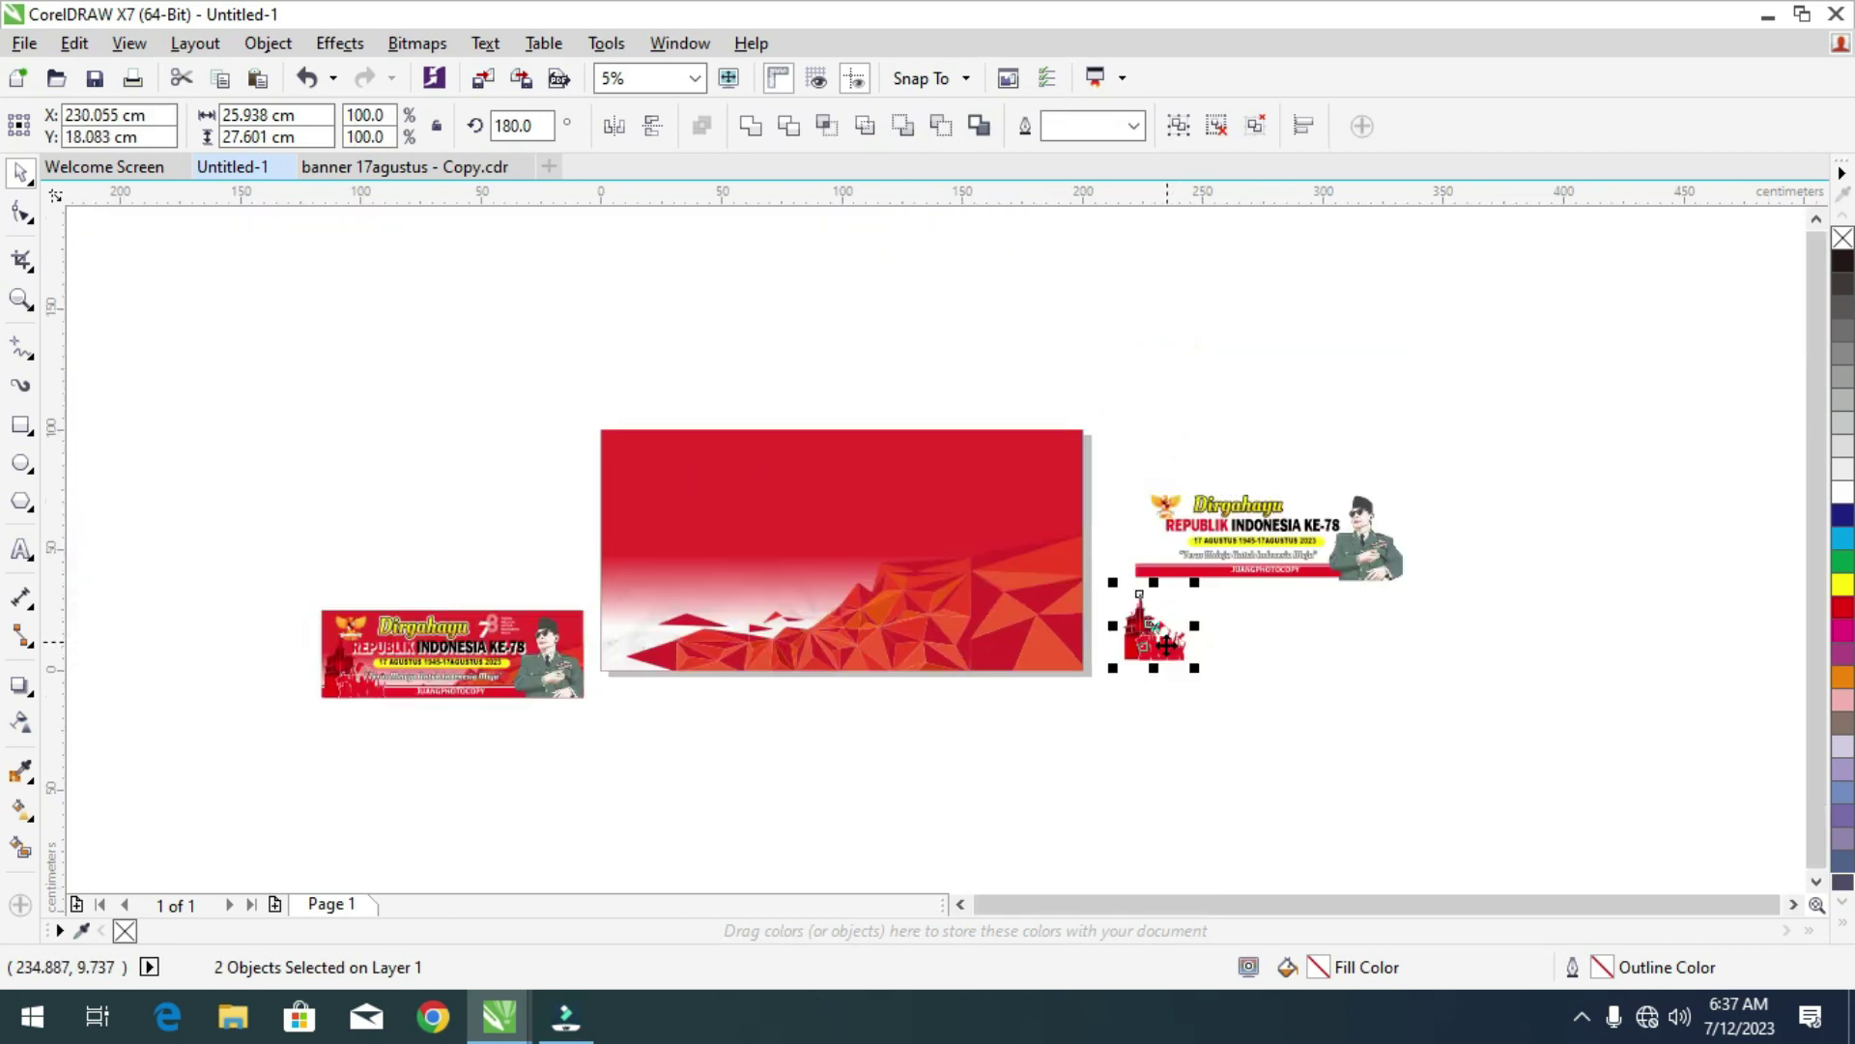
right_click(1167, 645)
left_click(1284, 56)
left_click(721, 534)
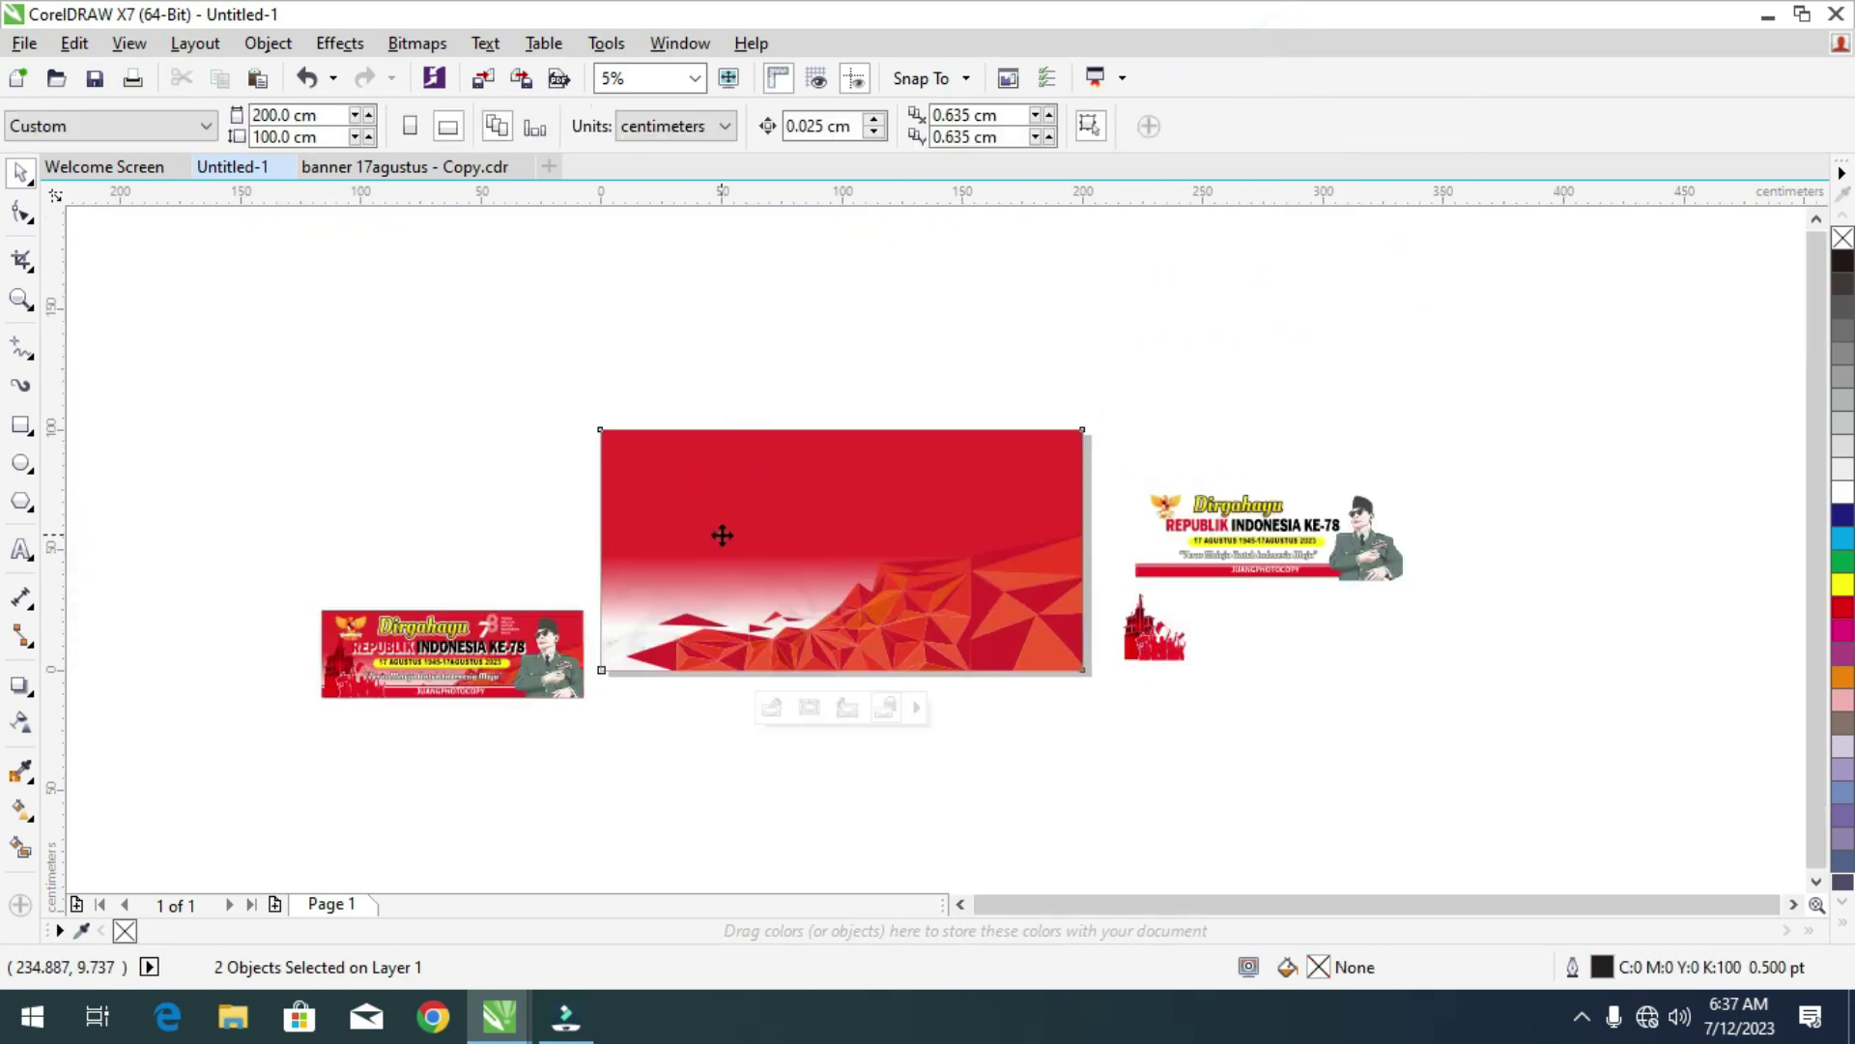
Edit the PowerClip contents, enlarge both silhouettes to about 68 x 72 cm in the frame's lower-left corner, and finish editing.
left_click(772, 710)
left_click_drag(522, 468, 949, 638)
left_click_drag(837, 556, 630, 628)
scroll(601, 676, "up", 2)
scroll(638, 630, "down", 2)
left_click_drag(750, 490, 952, 277)
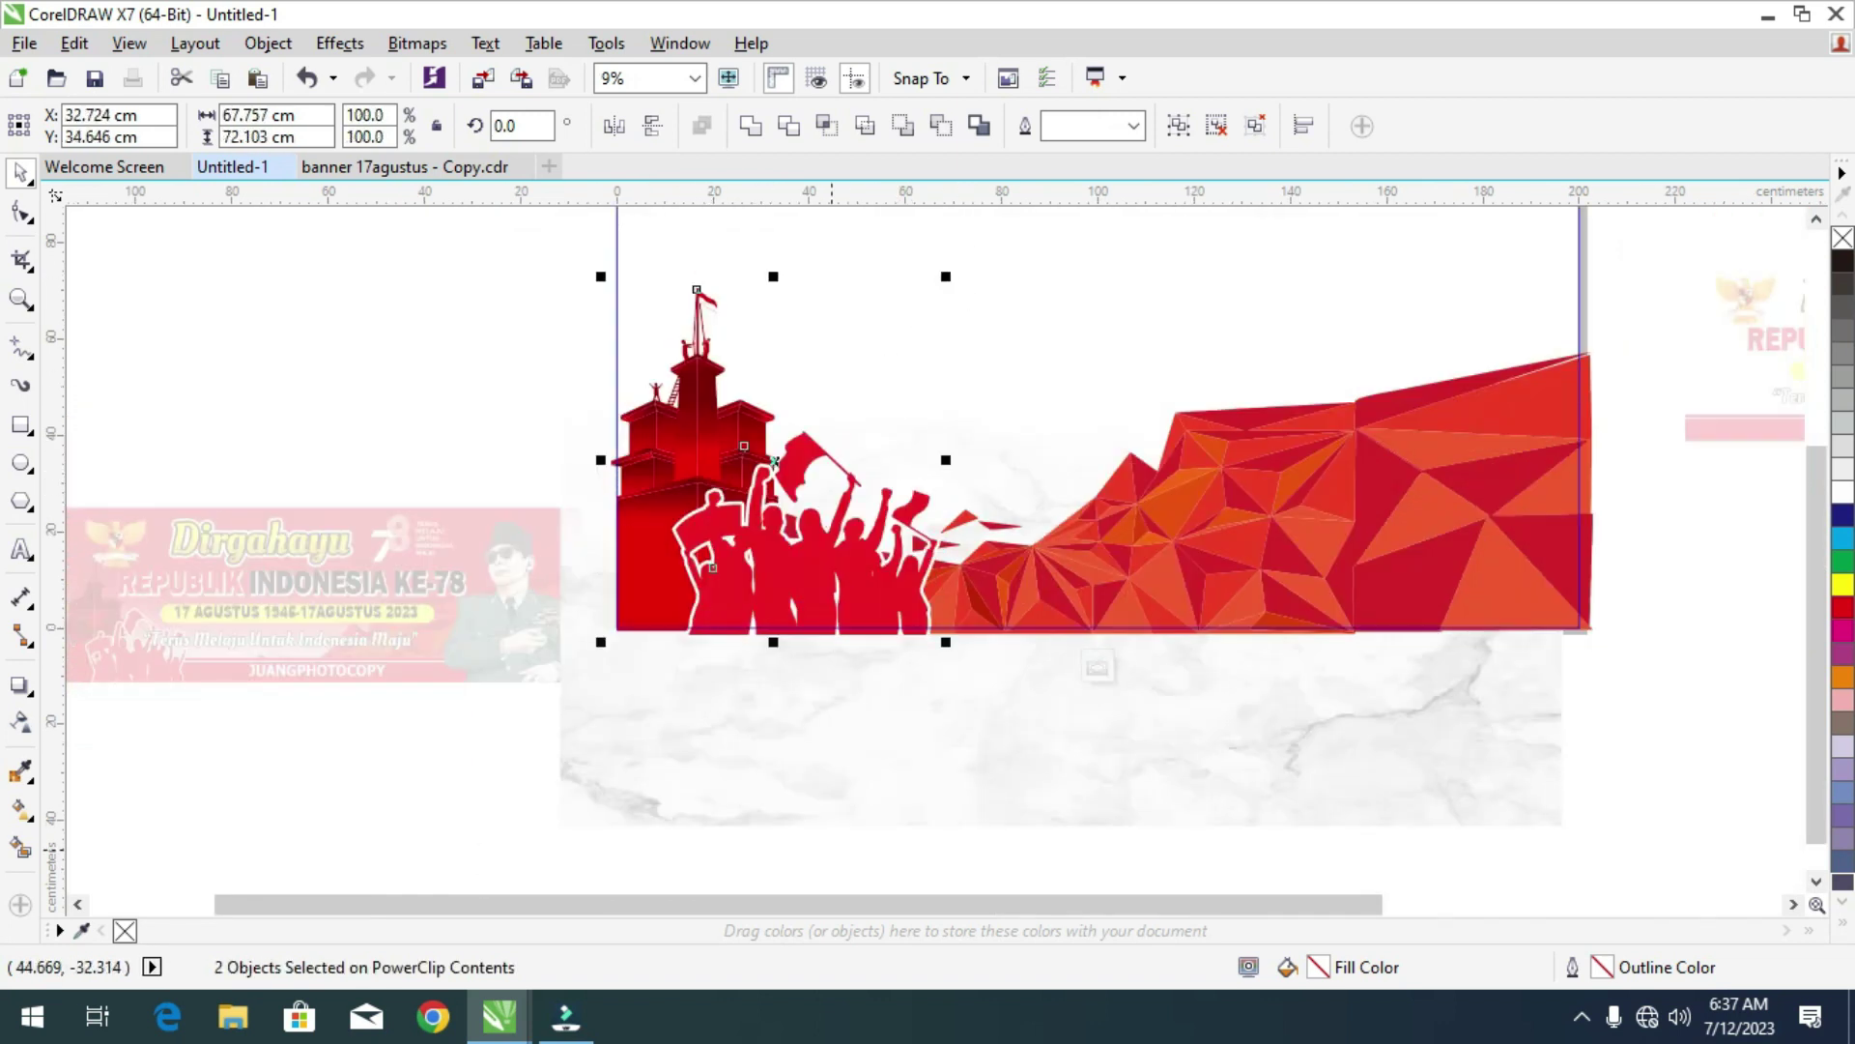
scroll(841, 560, "down", 2)
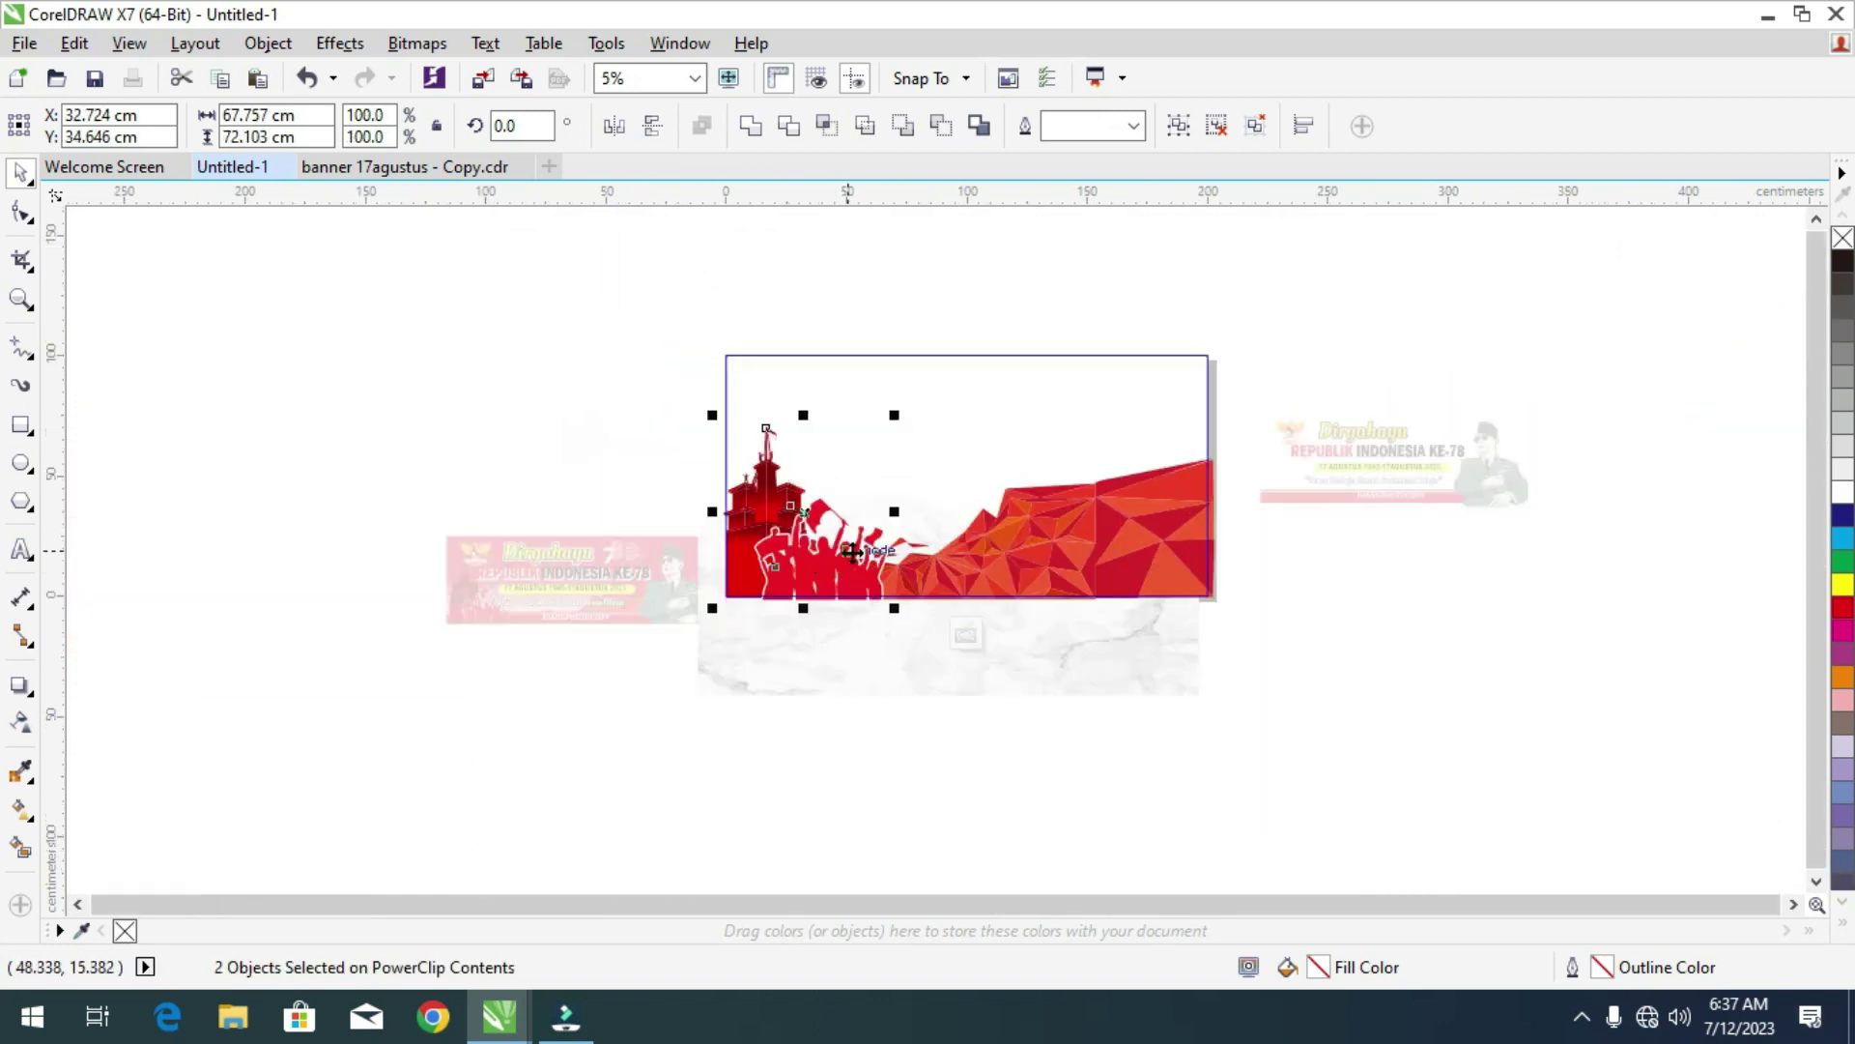
left_click(971, 634)
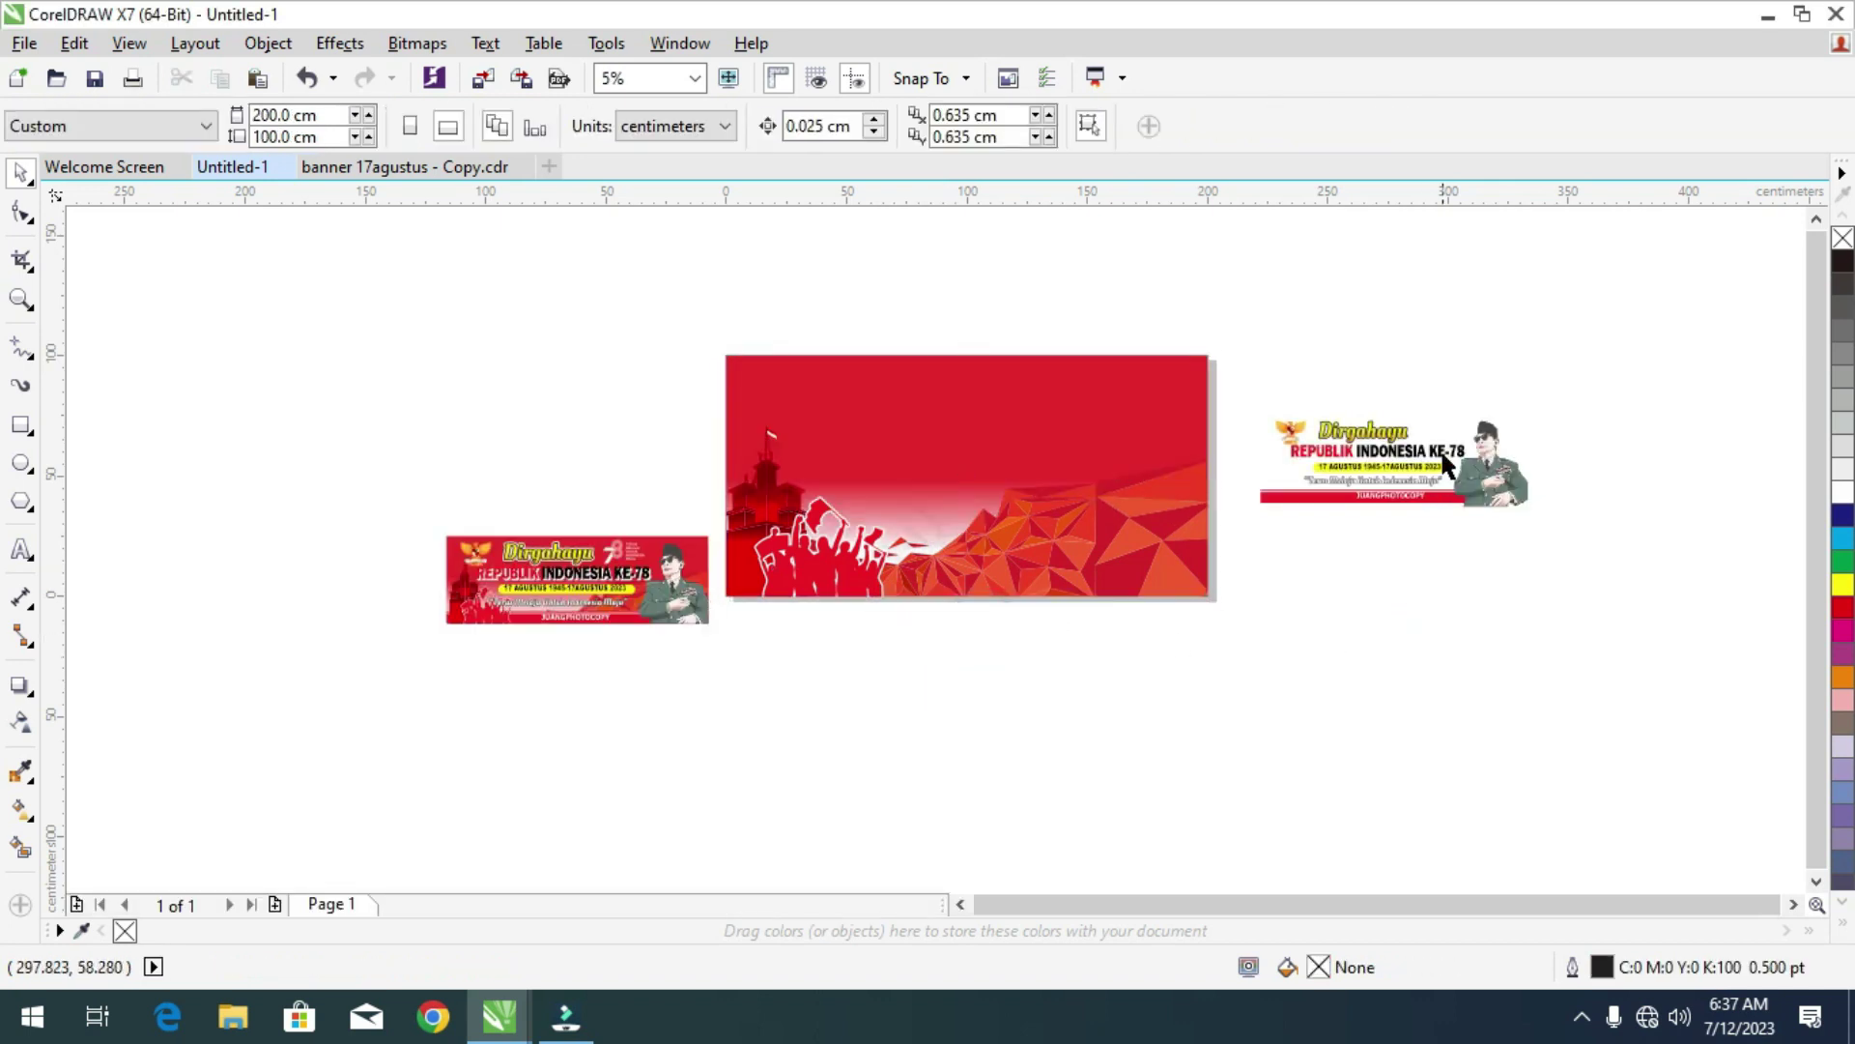
Move the eagle emblem and "Dirgahayu" lettering to the banner's upper-left area and enlarge them together to about 121 x 23 cm.
scroll(1446, 462, "up", 2)
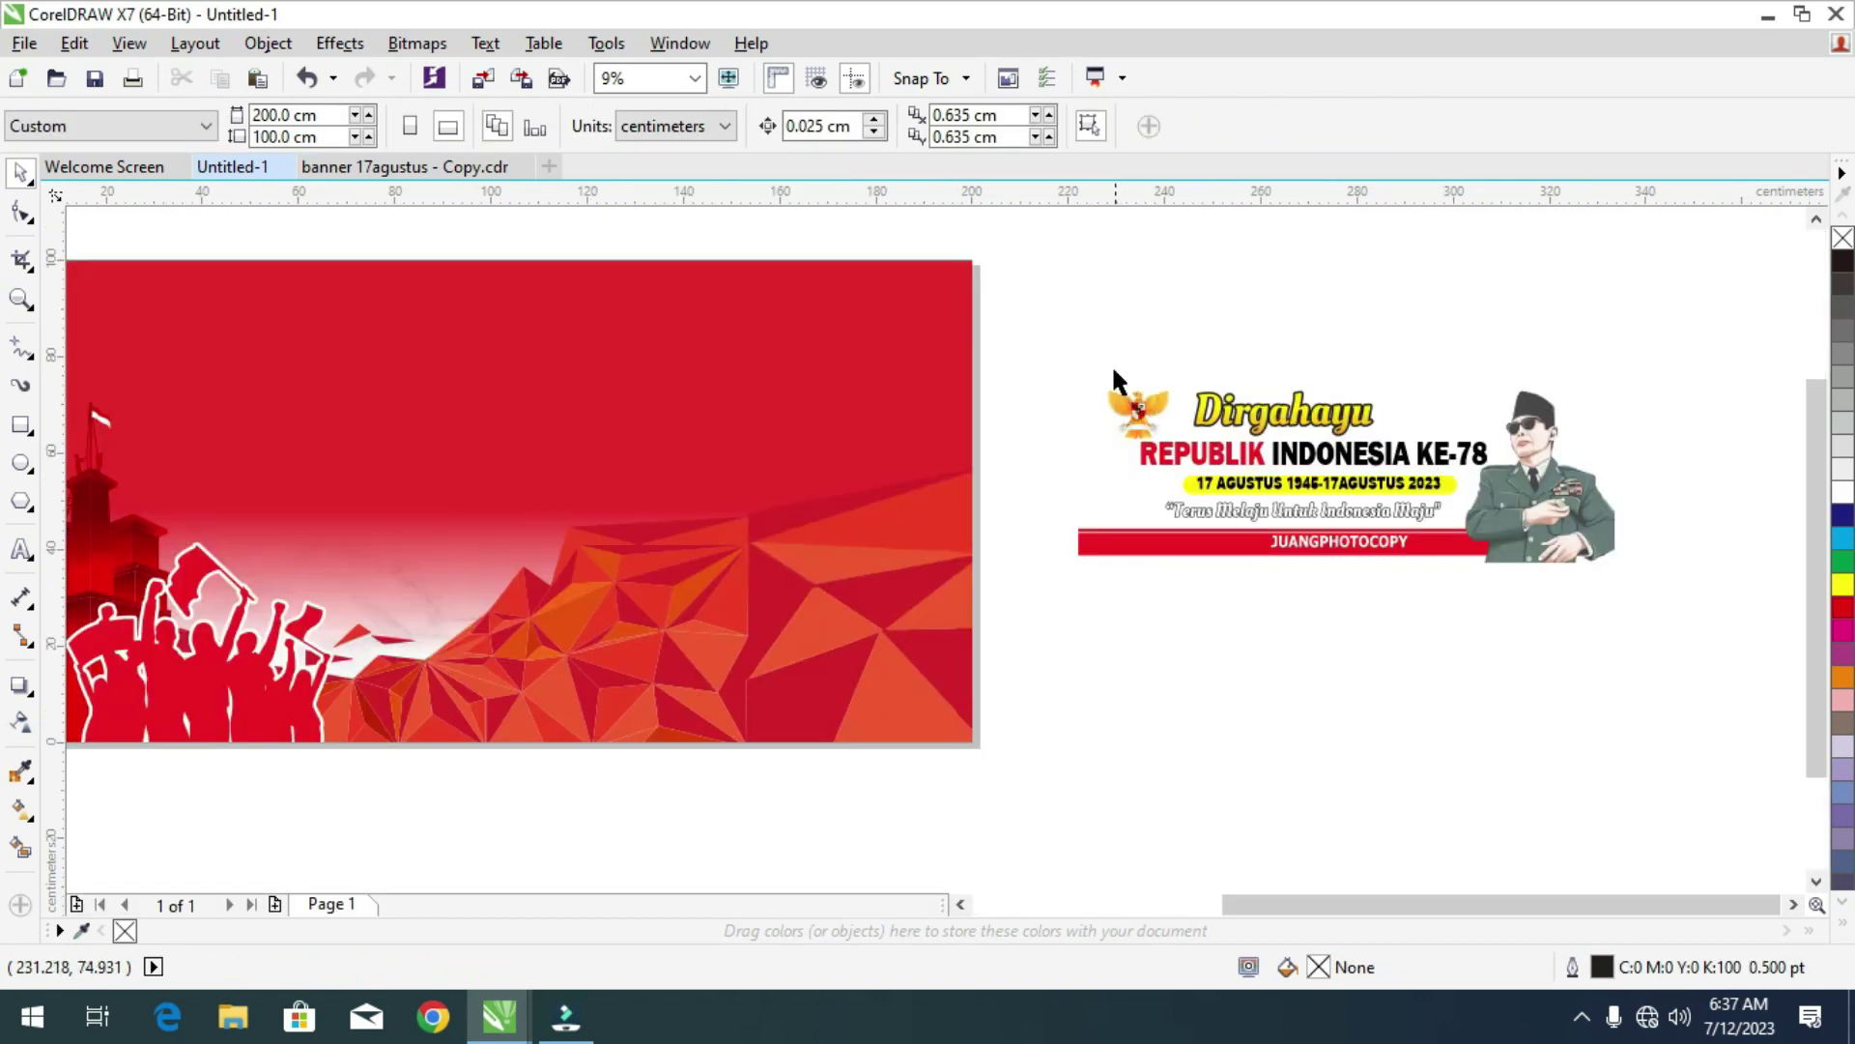
left_click_drag(1032, 327, 1473, 464)
scroll(1348, 406, "down", 2)
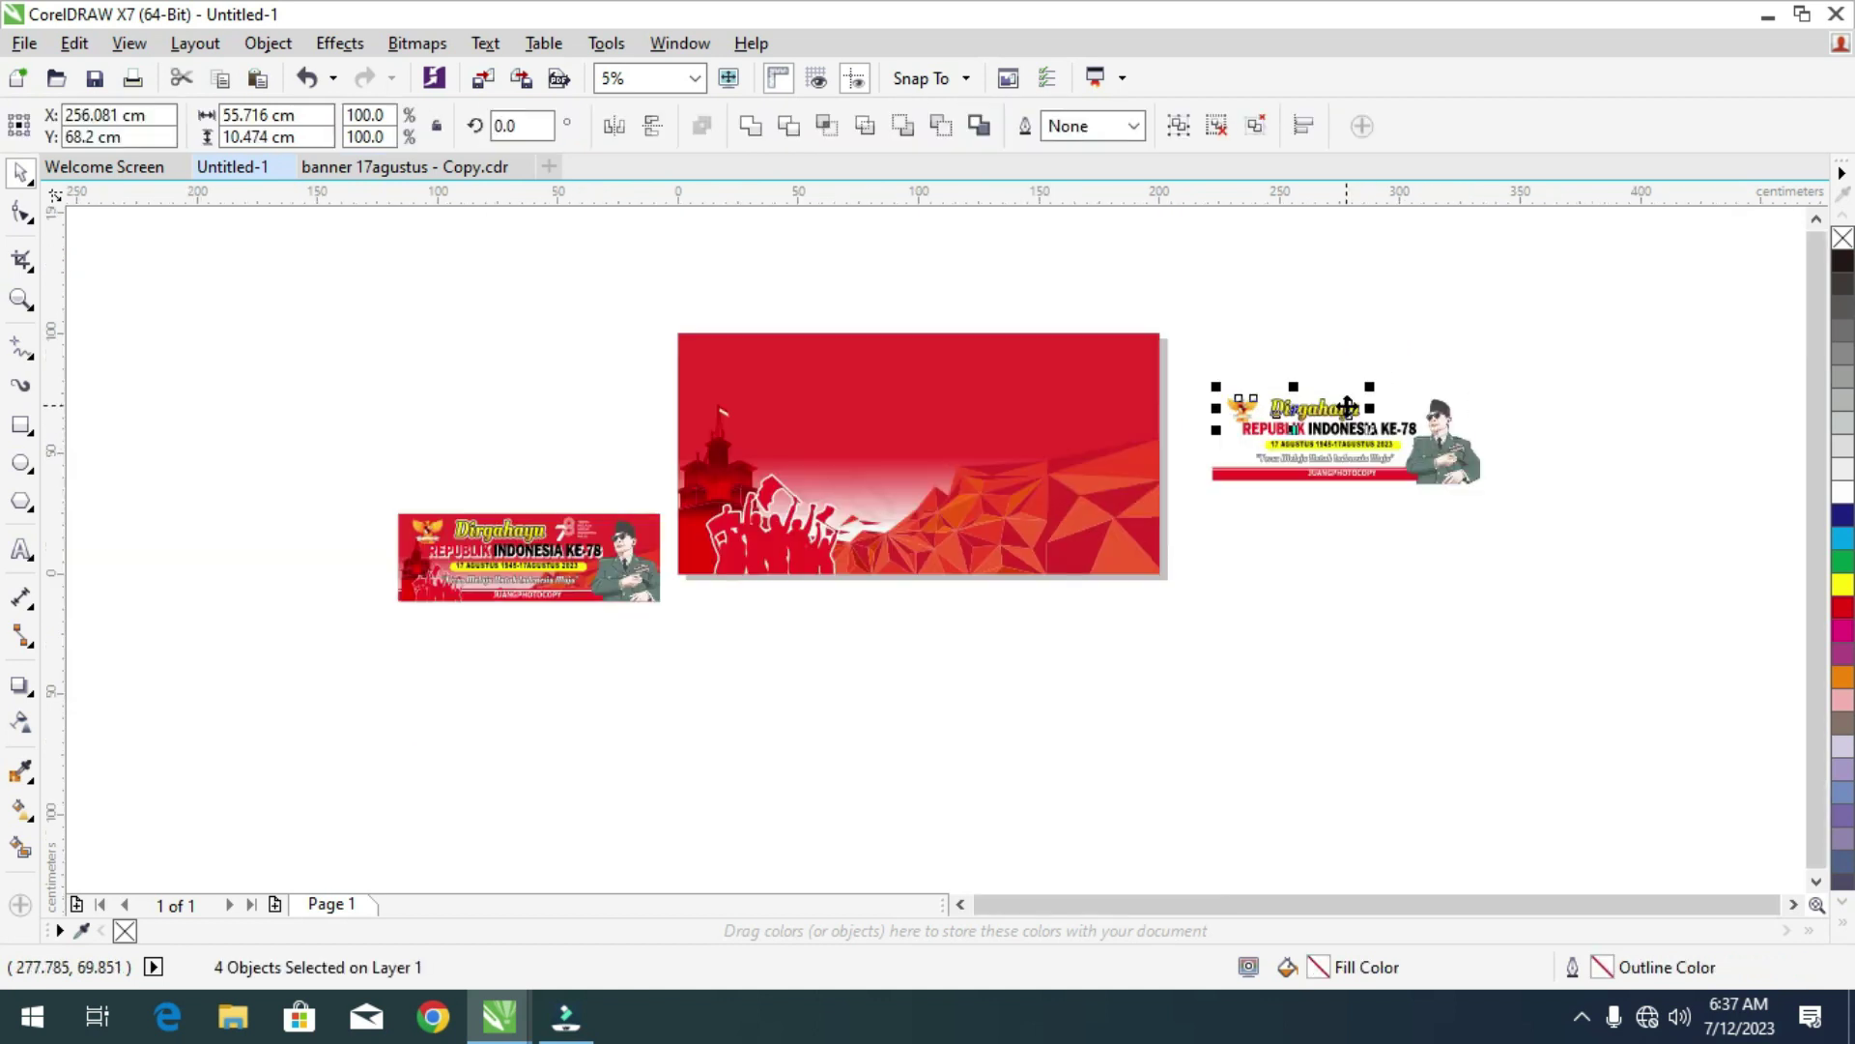
left_click_drag(1342, 416, 990, 432)
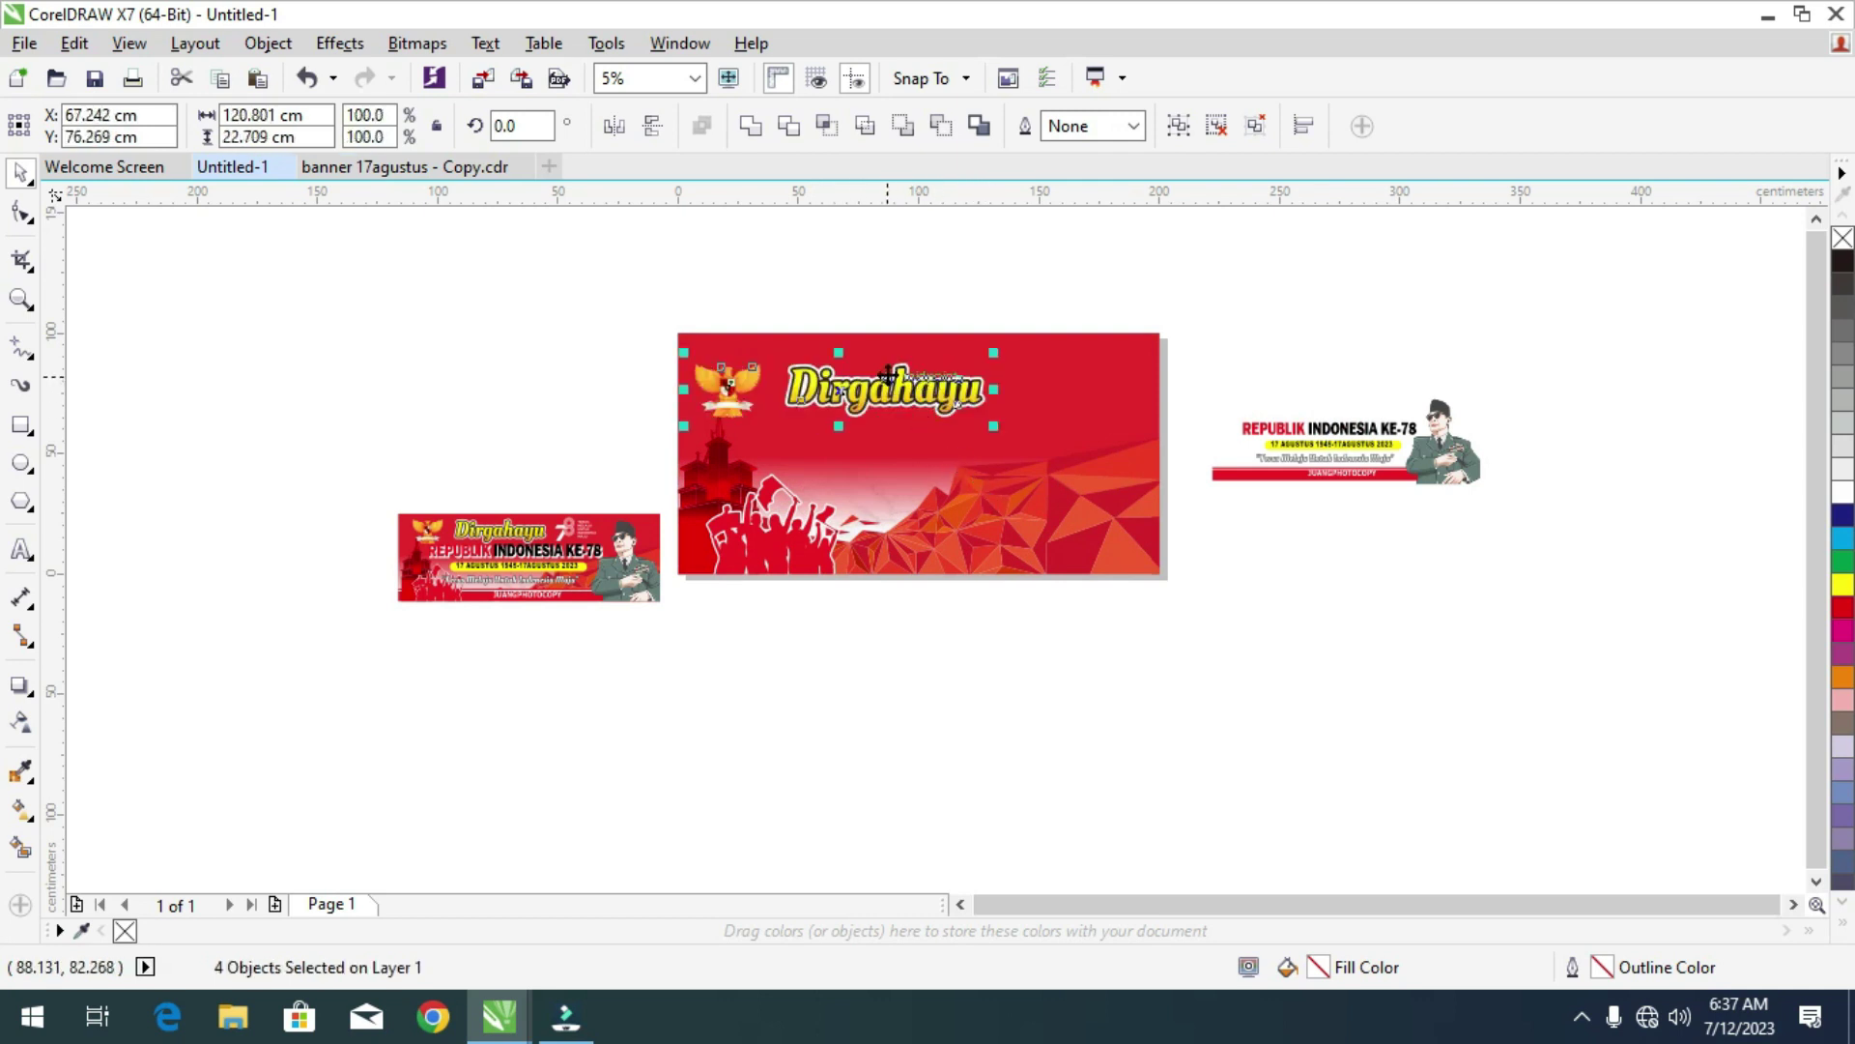
scroll(856, 379, "up", 2)
left_click_drag(824, 399, 831, 383)
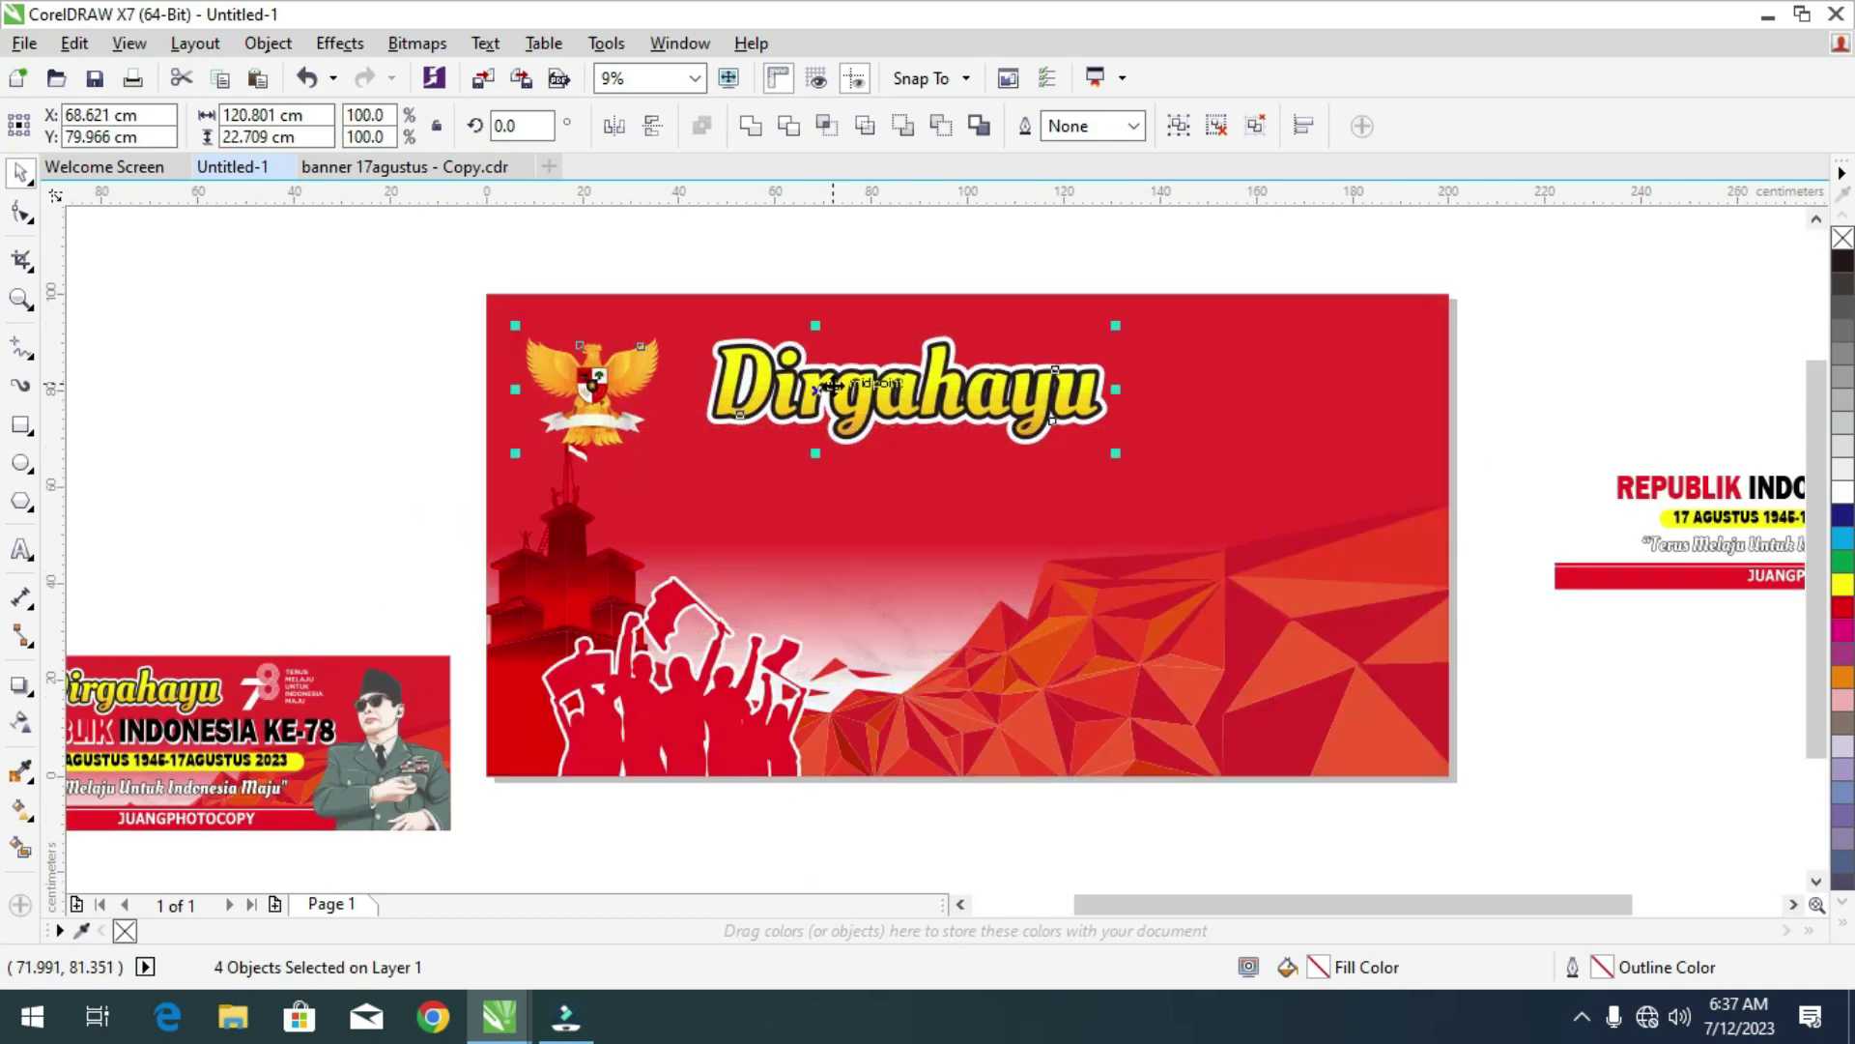
Move the white 78 anniversary logo onto the banner, just right of the "Dirgahayu" lettering.
scroll(831, 387, "down", 2)
left_click_drag(1247, 315, 1003, 373)
scroll(1003, 373, "up", 4)
scroll(1006, 372, "up", 2)
scroll(1225, 406, "down", 4)
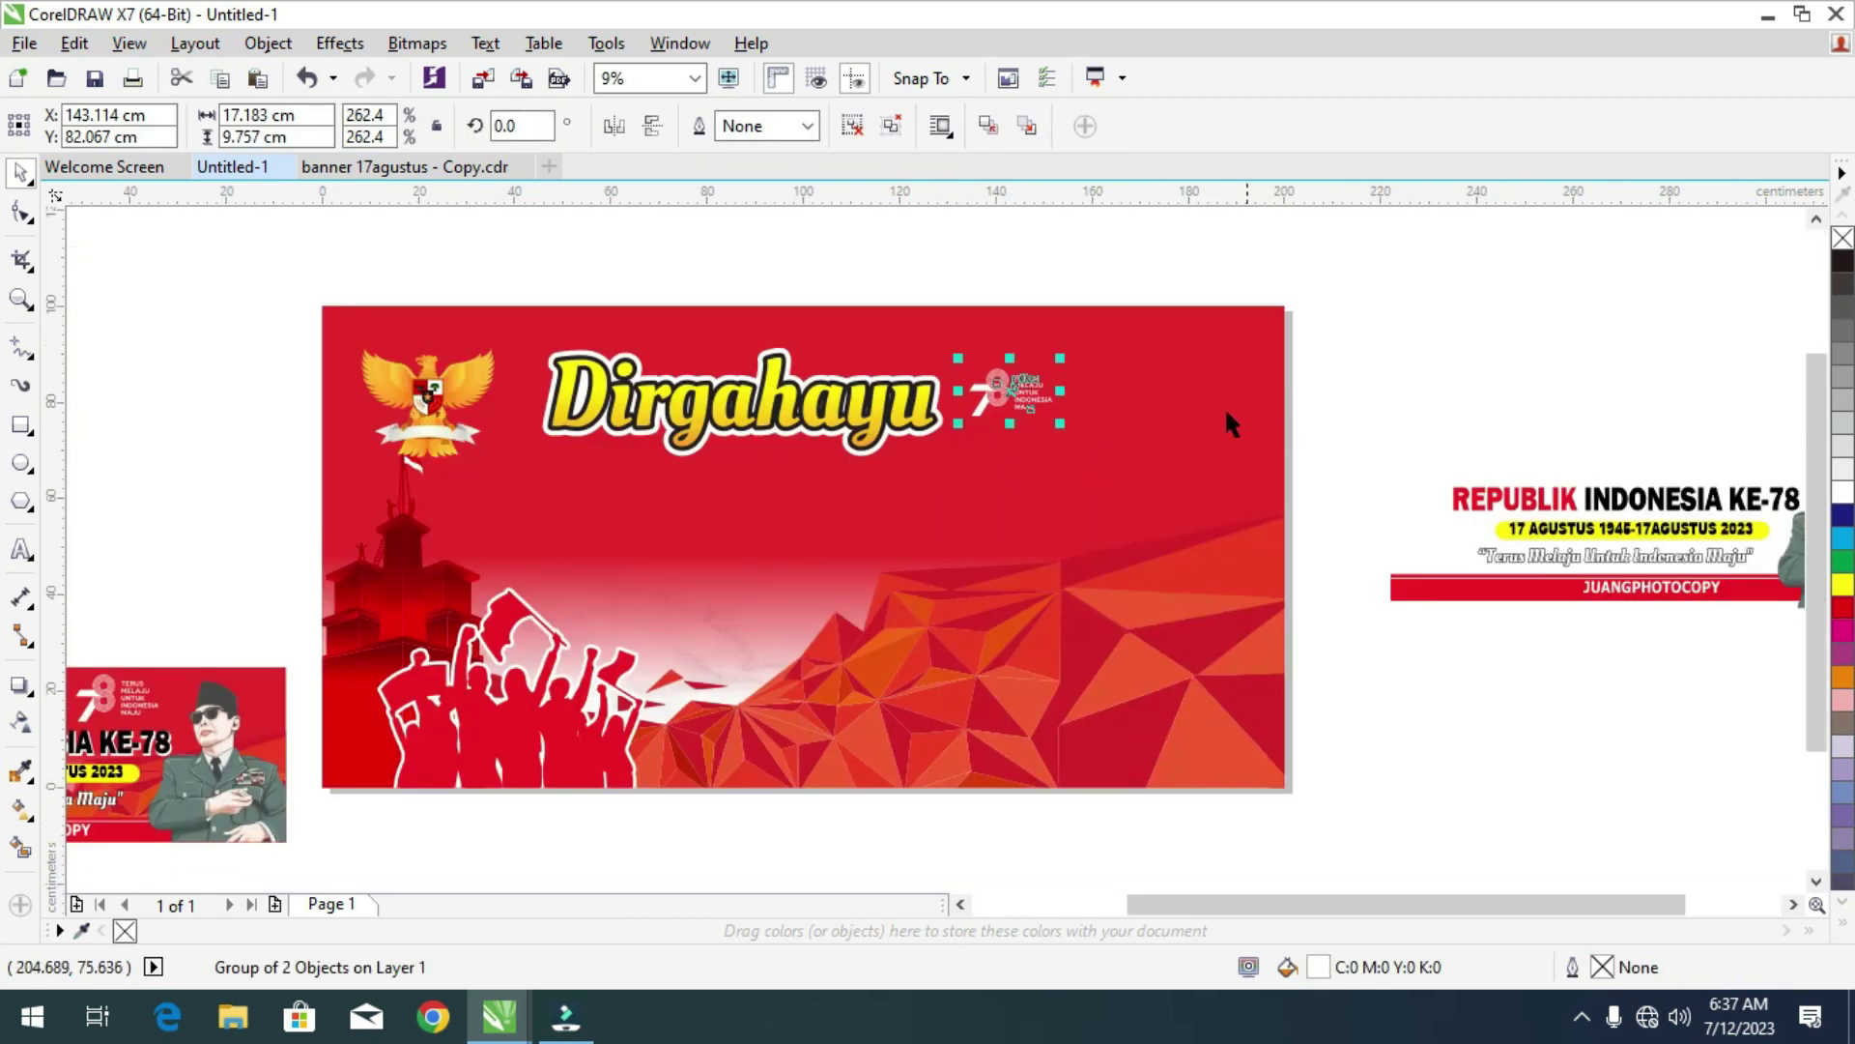
Move the uniformed man's portrait to the banner's right side and enlarge it to about 81 x 94 cm, overlapping the lower and right edges.
left_click_drag(1525, 483, 1203, 546)
scroll(1159, 515, "up", 2)
left_click_drag(1131, 484, 889, 286)
left_click_drag(1165, 618, 1191, 627)
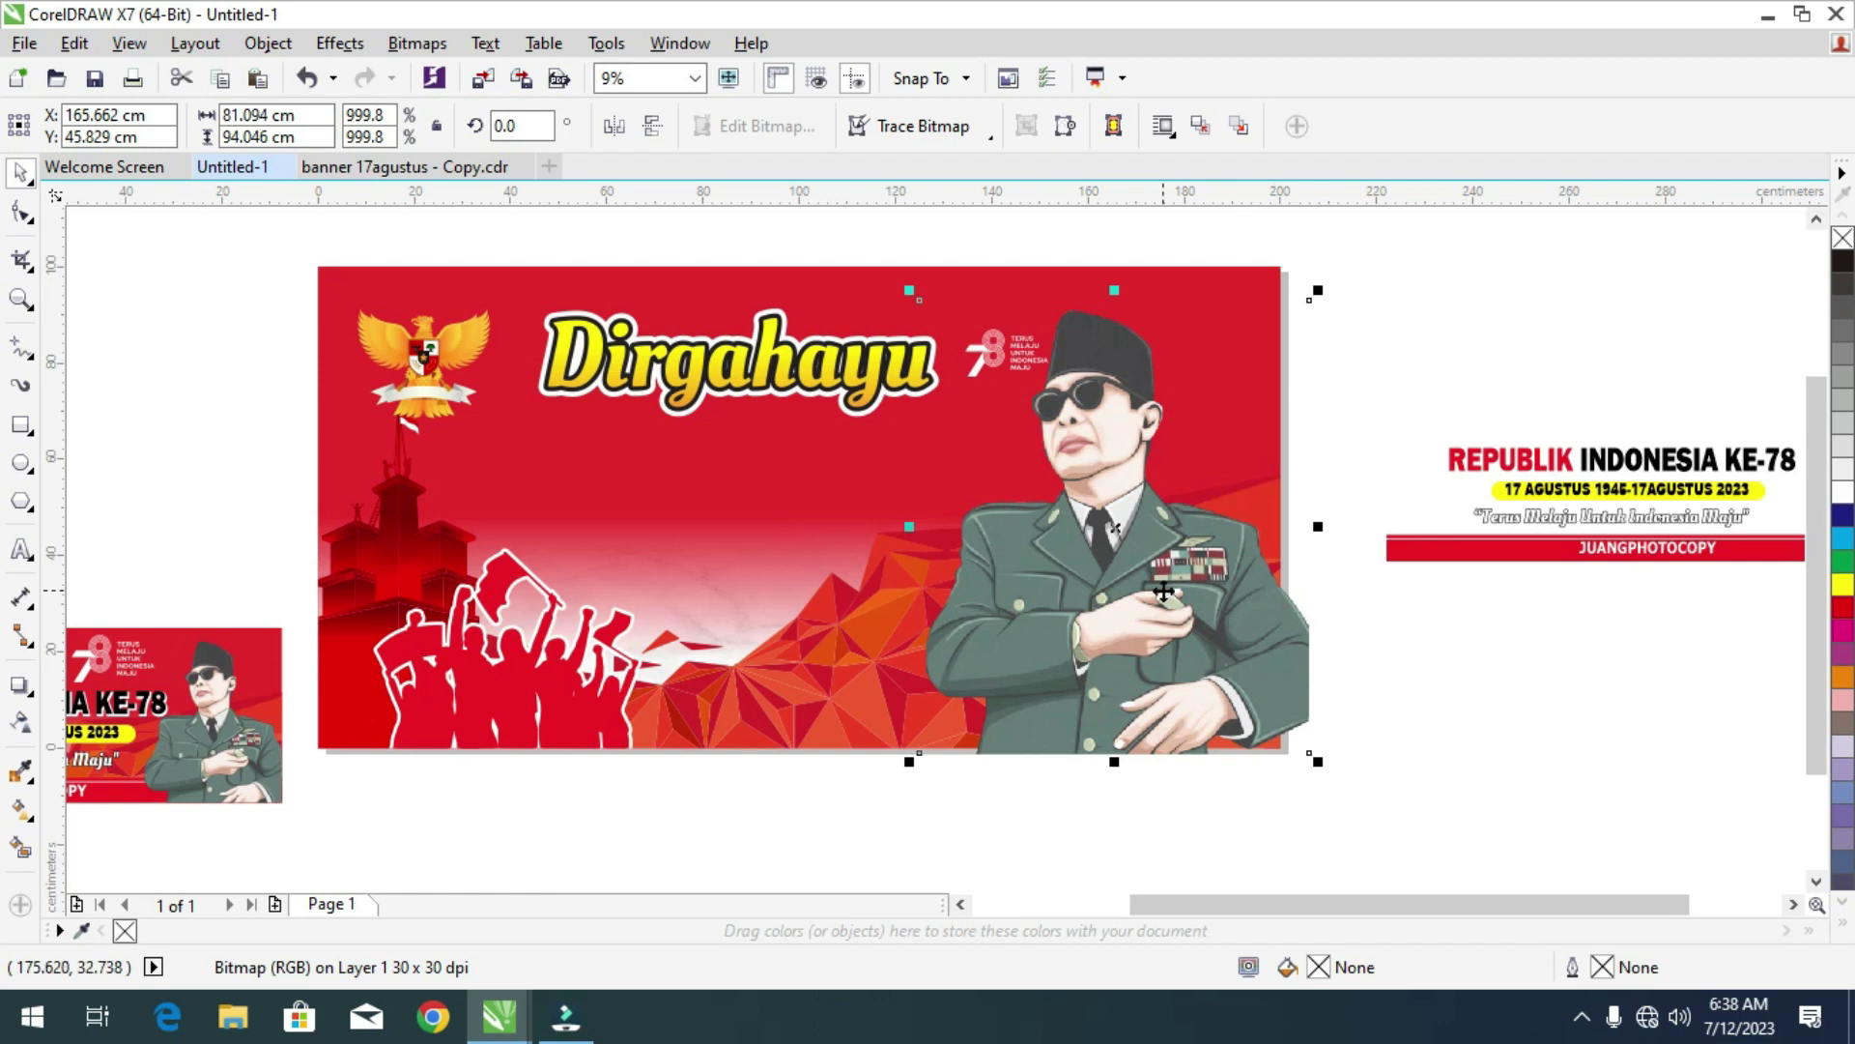
PowerClip the portrait inside the banner's red background frame.
right_click(1163, 591)
left_click(1271, 257)
left_click(877, 283)
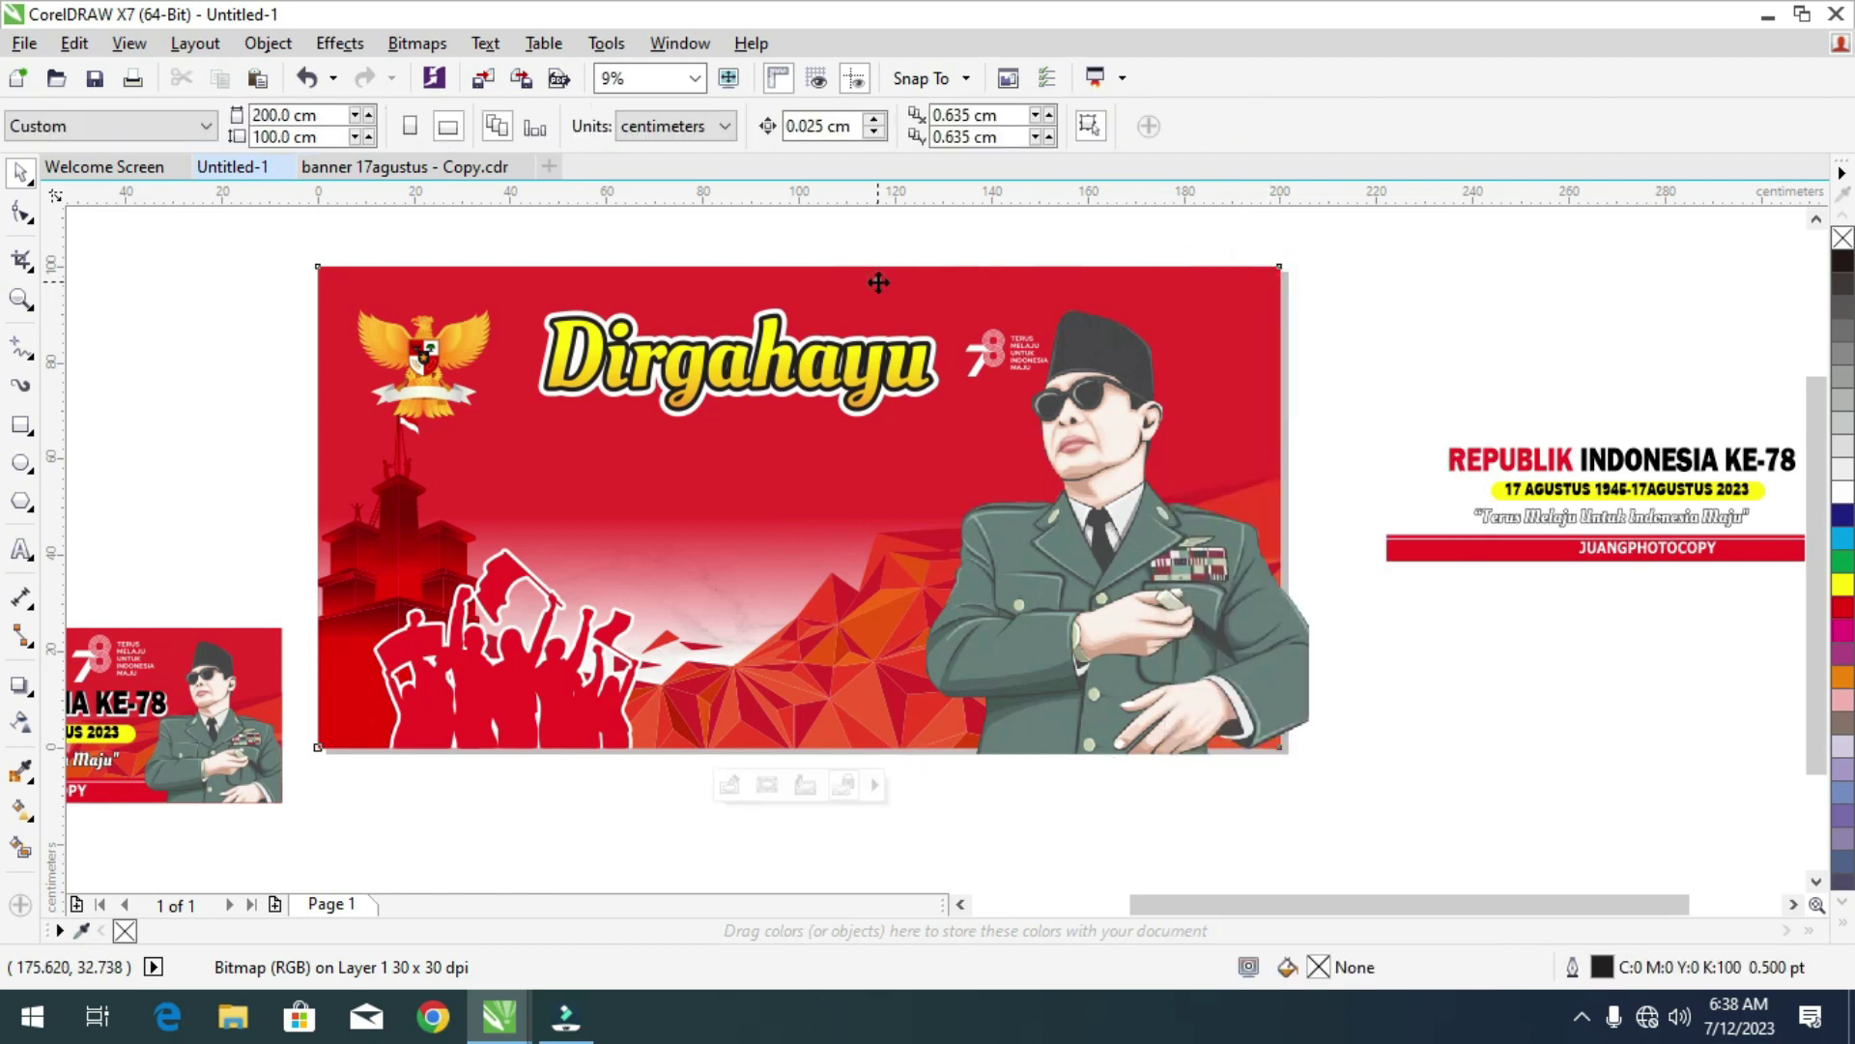
scroll(1238, 402, "down", 2)
left_click(1364, 566)
Shrink the eagle emblem to about 20 x 16 cm and place it in the banner's upper-left corner.
scroll(847, 383, "up", 2)
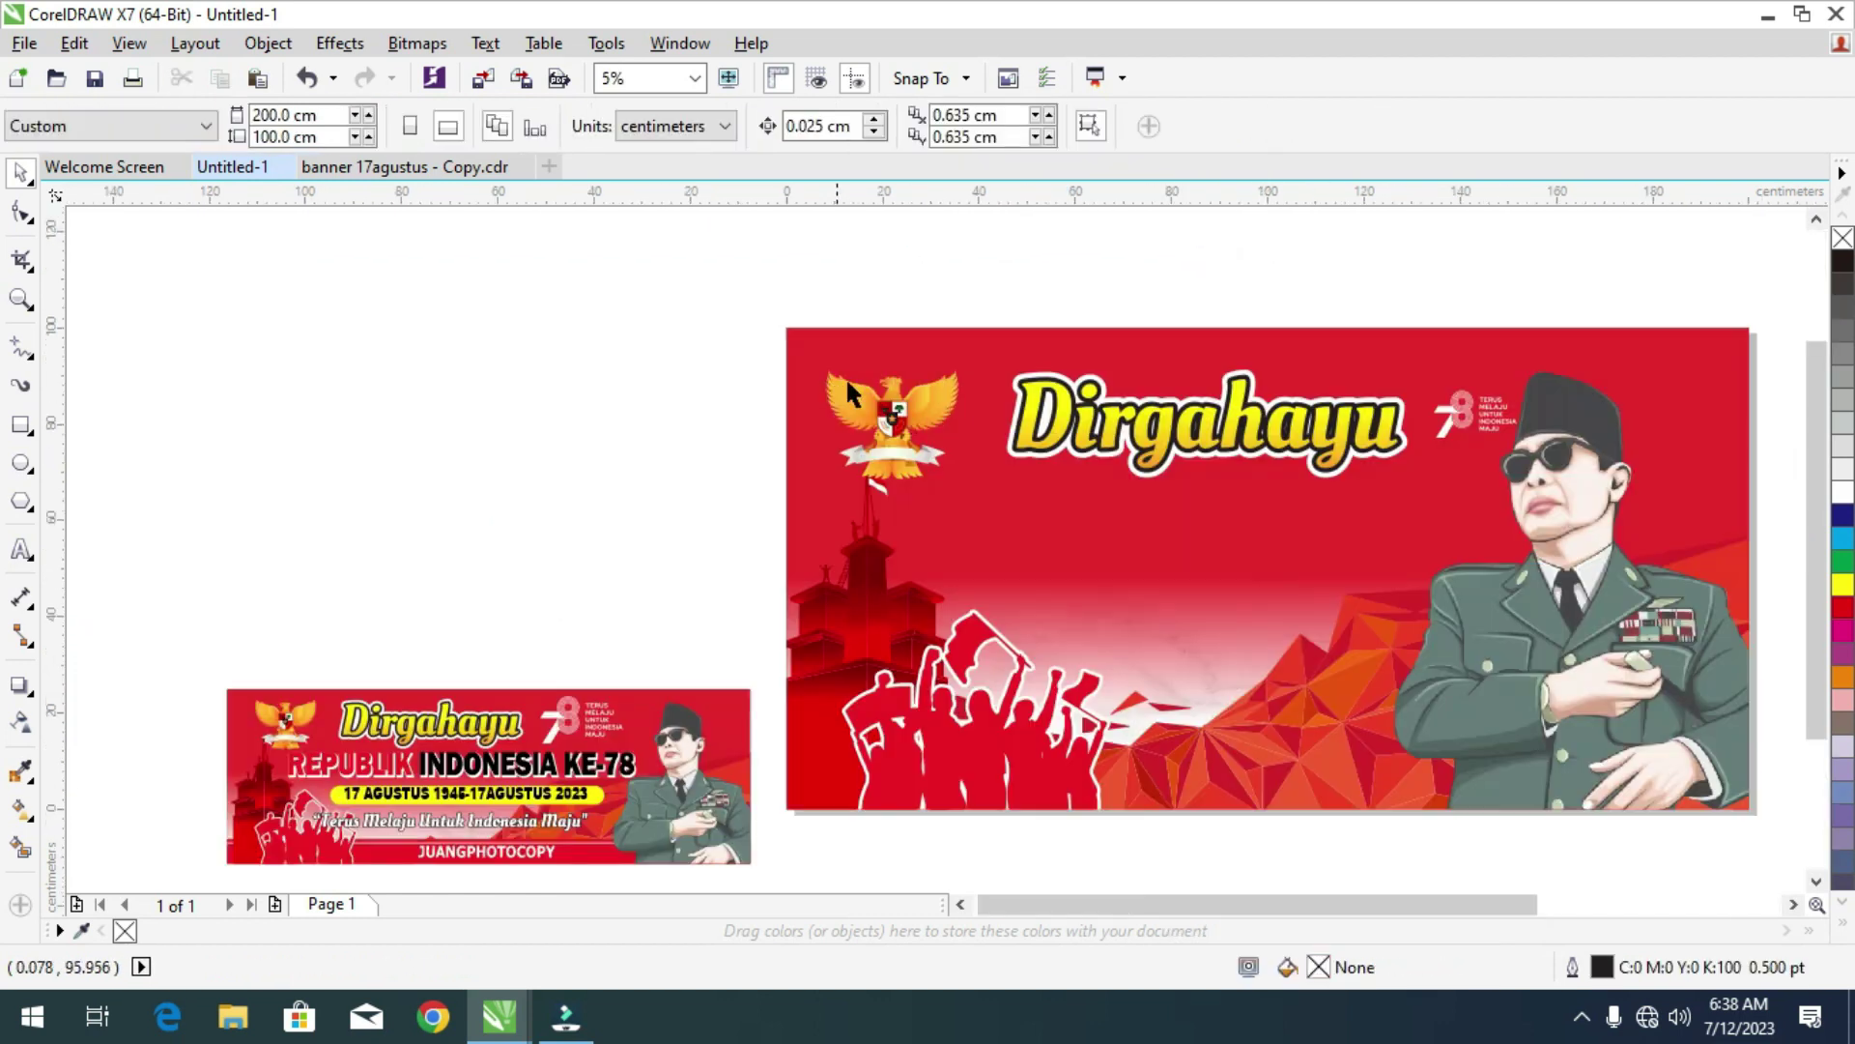
left_click(848, 382)
scroll(933, 433, "up", 3)
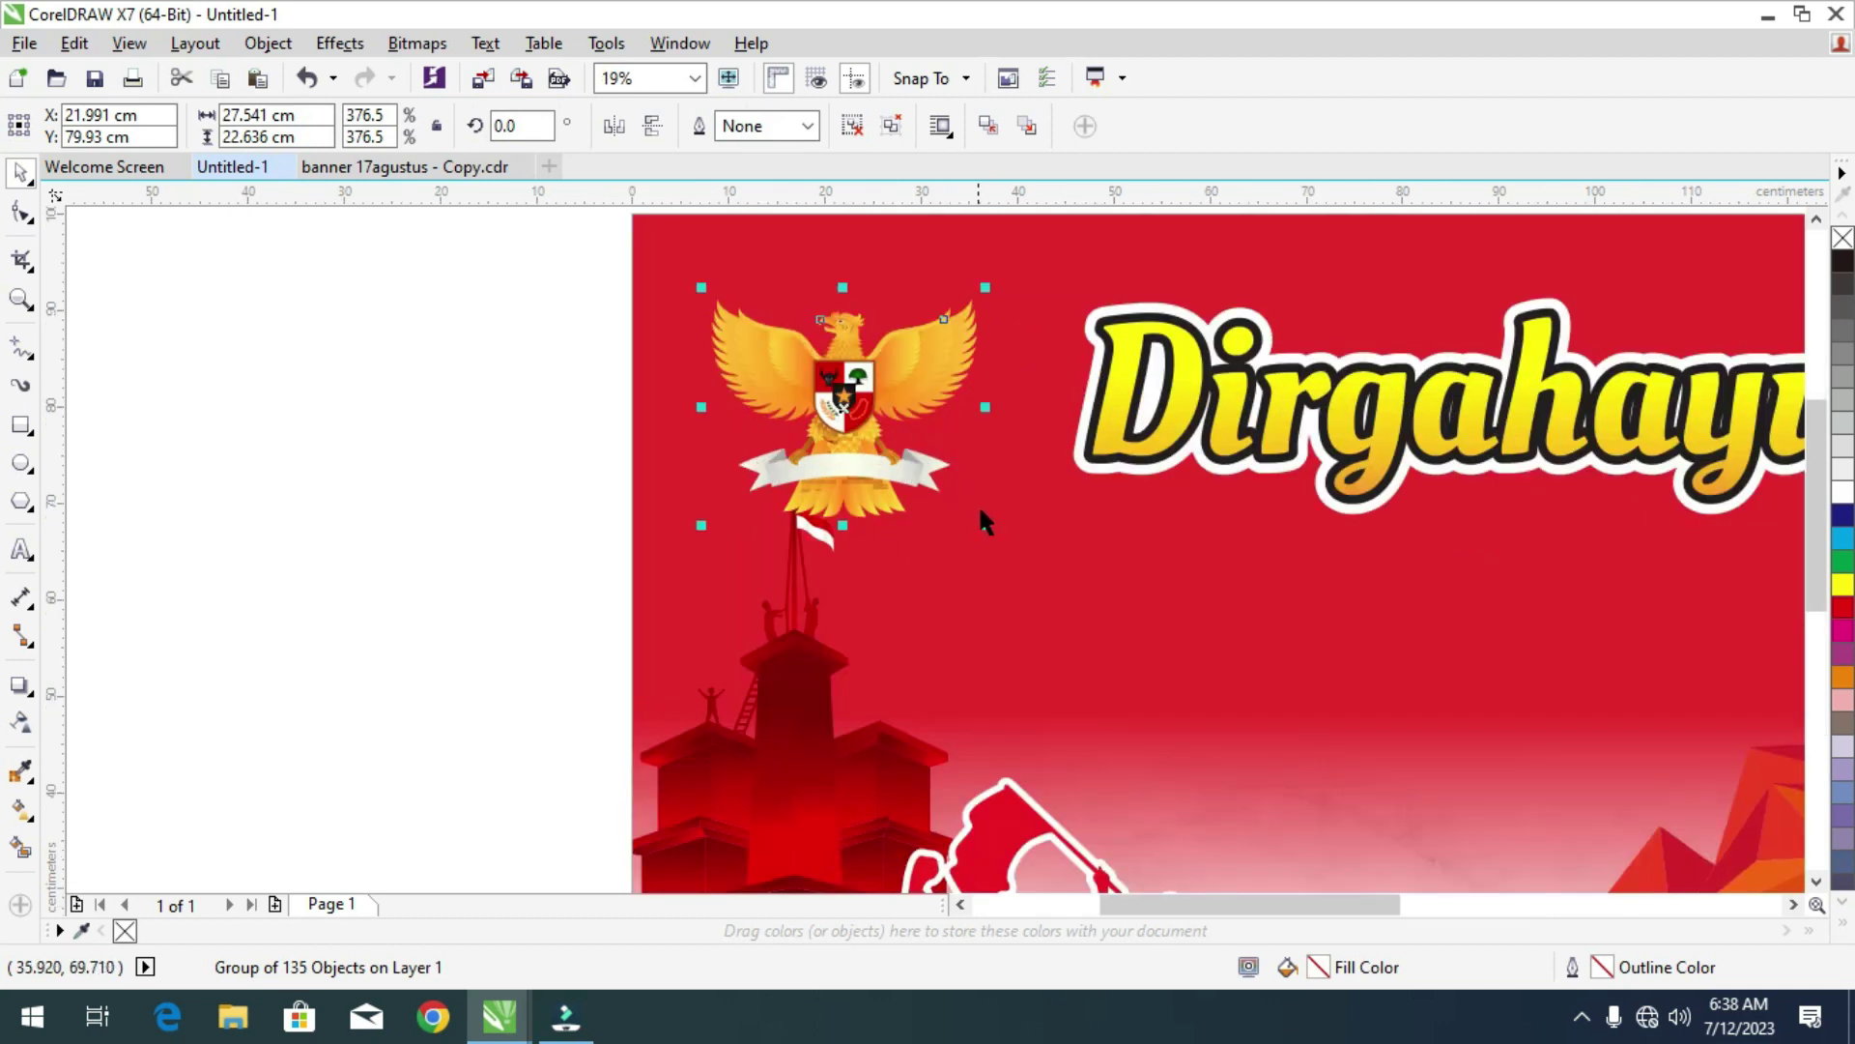
left_click_drag(985, 525, 867, 427)
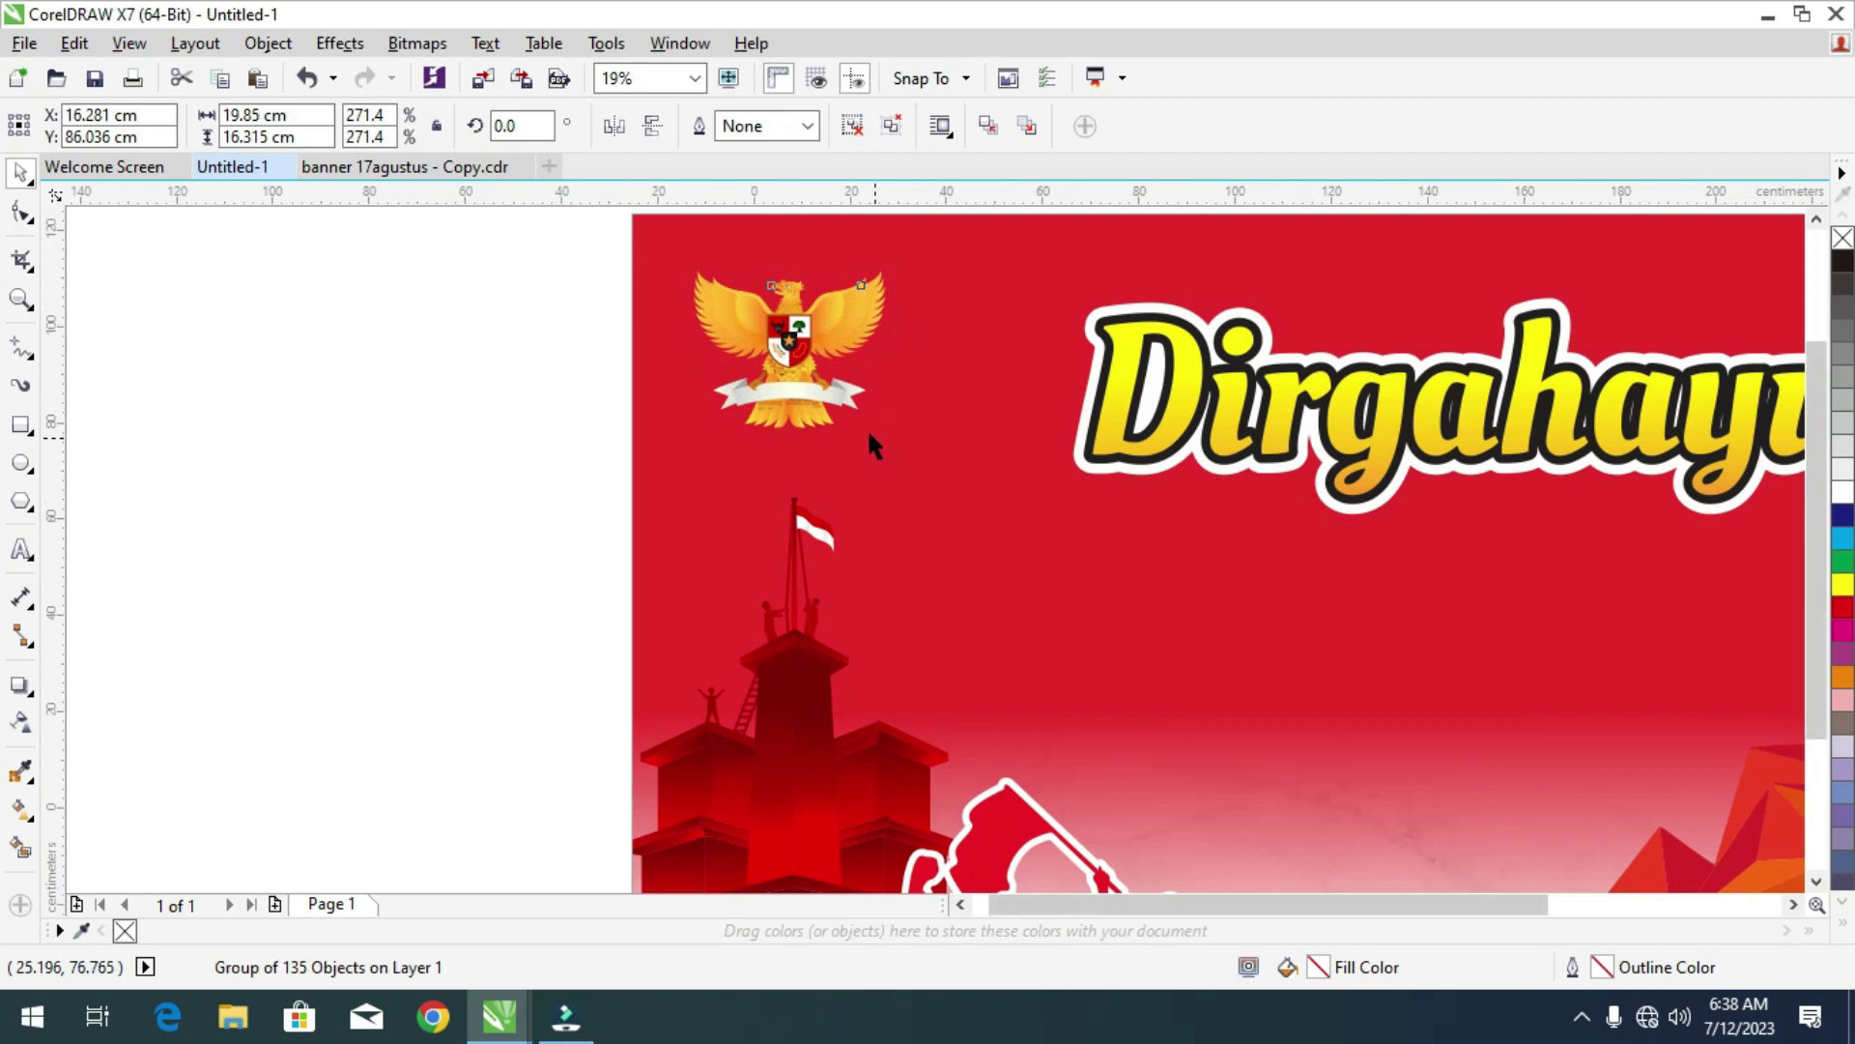
Select all parts of the "Dirgahayu" lettering and move them closer to the eagle emblem along the banner's upper edge.
scroll(867, 427, "down", 2)
left_click_drag(908, 286, 1403, 473)
left_click_drag(1261, 410, 1010, 408)
scroll(1285, 433, "up", 2)
scroll(1010, 407, "down", 2)
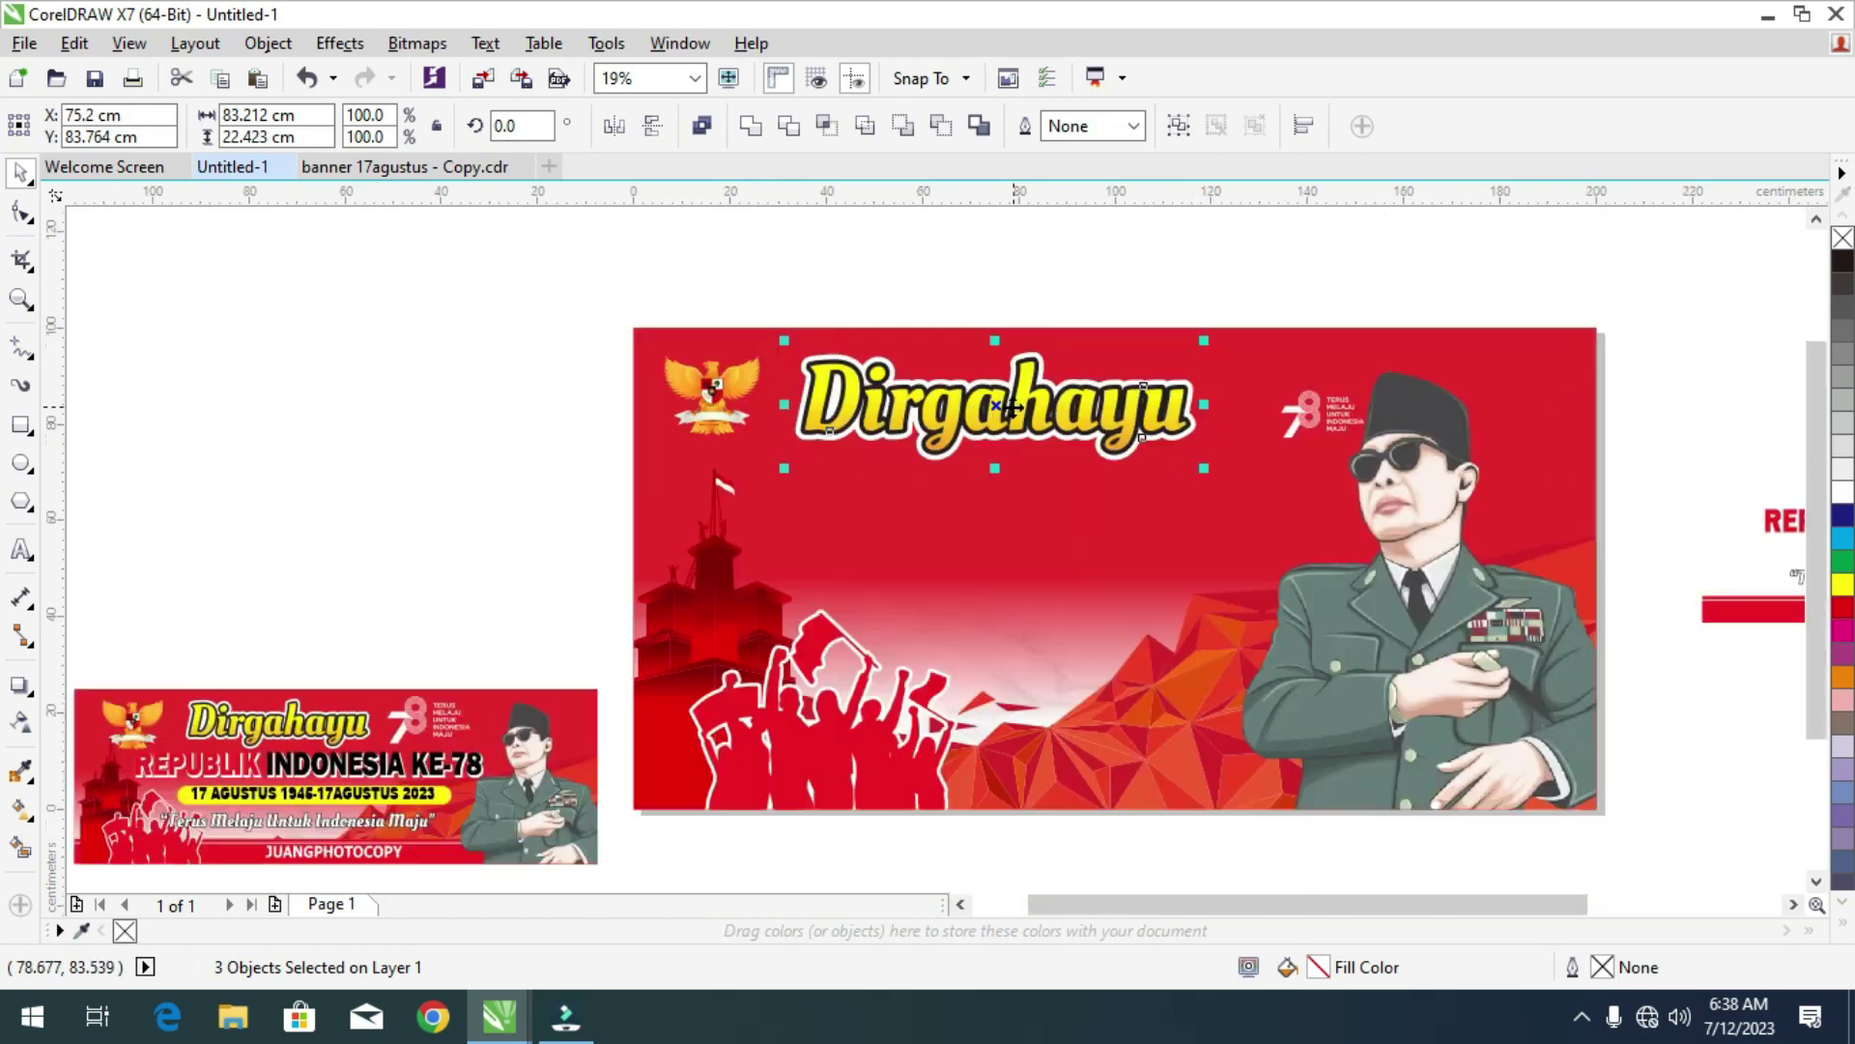
Enlarge the 78 anniversary logo to about 30 x 17 cm and position it between the "Dirgahayu" lettering and the portrait.
left_click(1304, 416)
scroll(1276, 449, "up", 2)
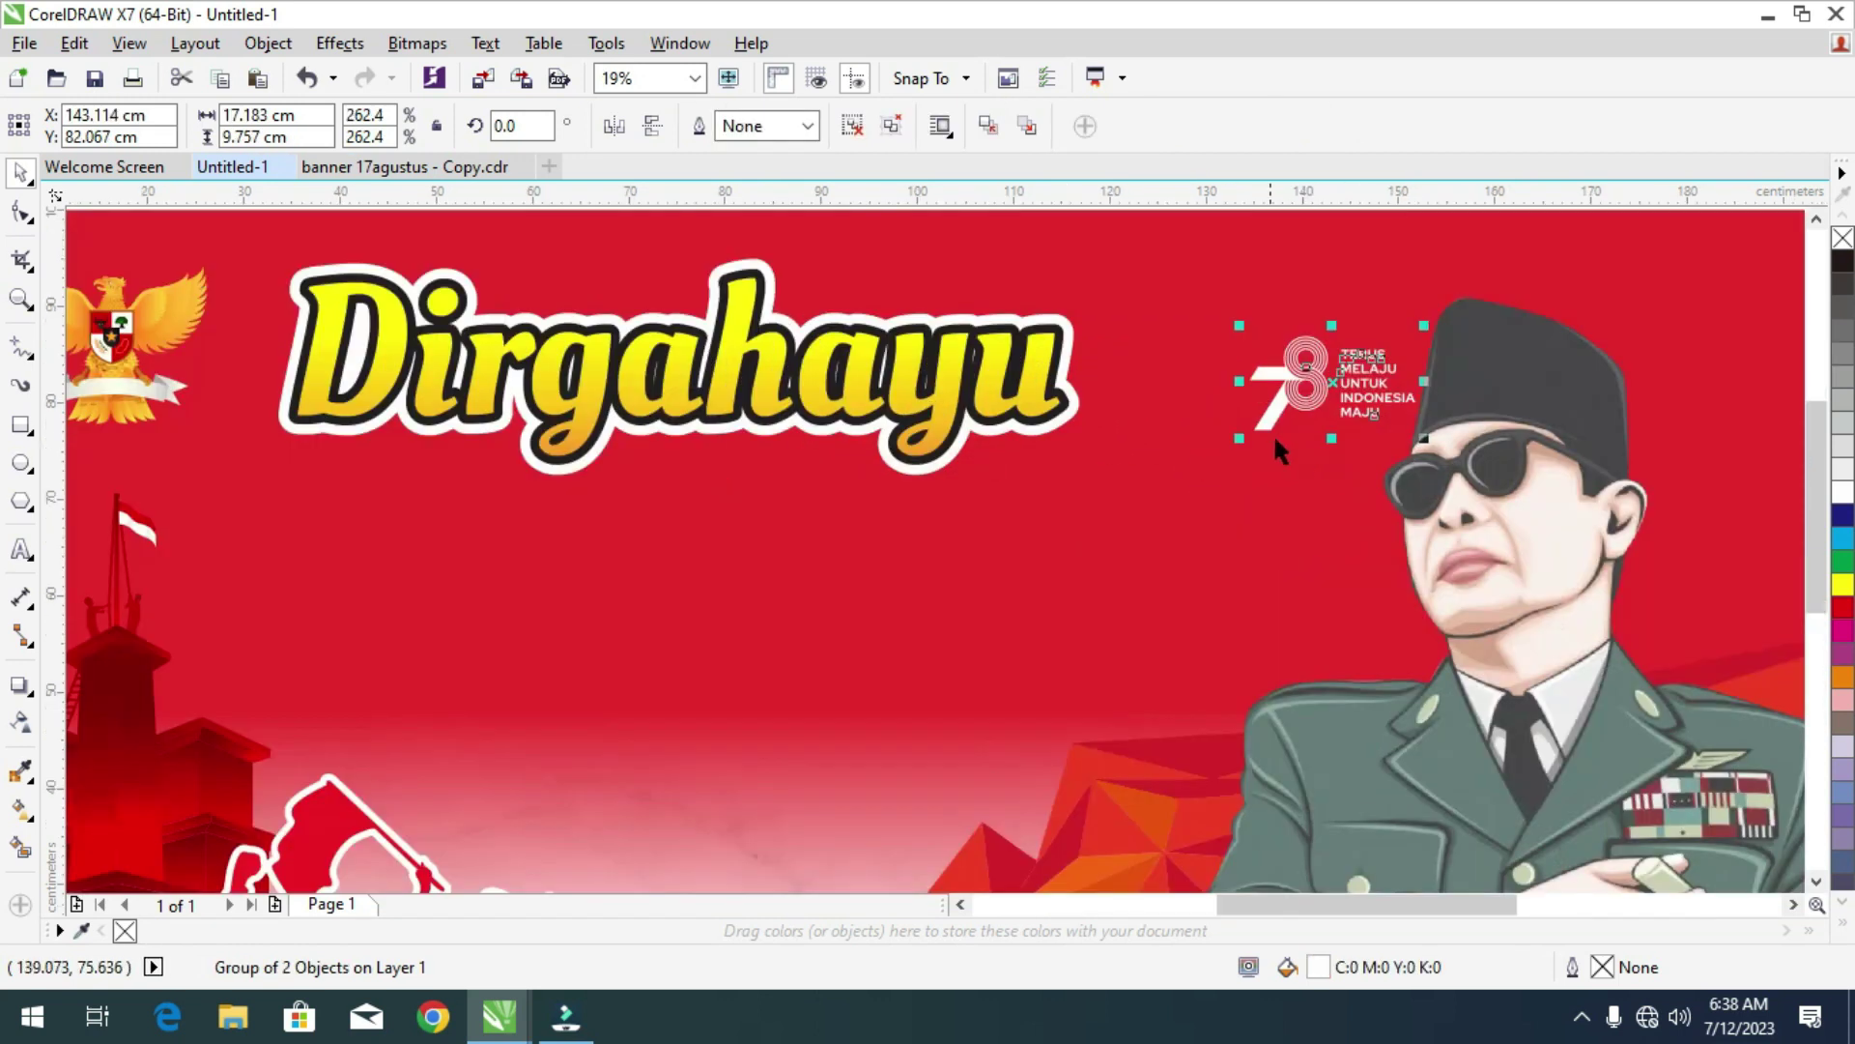
left_click_drag(1237, 440, 1111, 523)
left_click_drag(1240, 397, 1235, 340)
scroll(1154, 245, "down", 2)
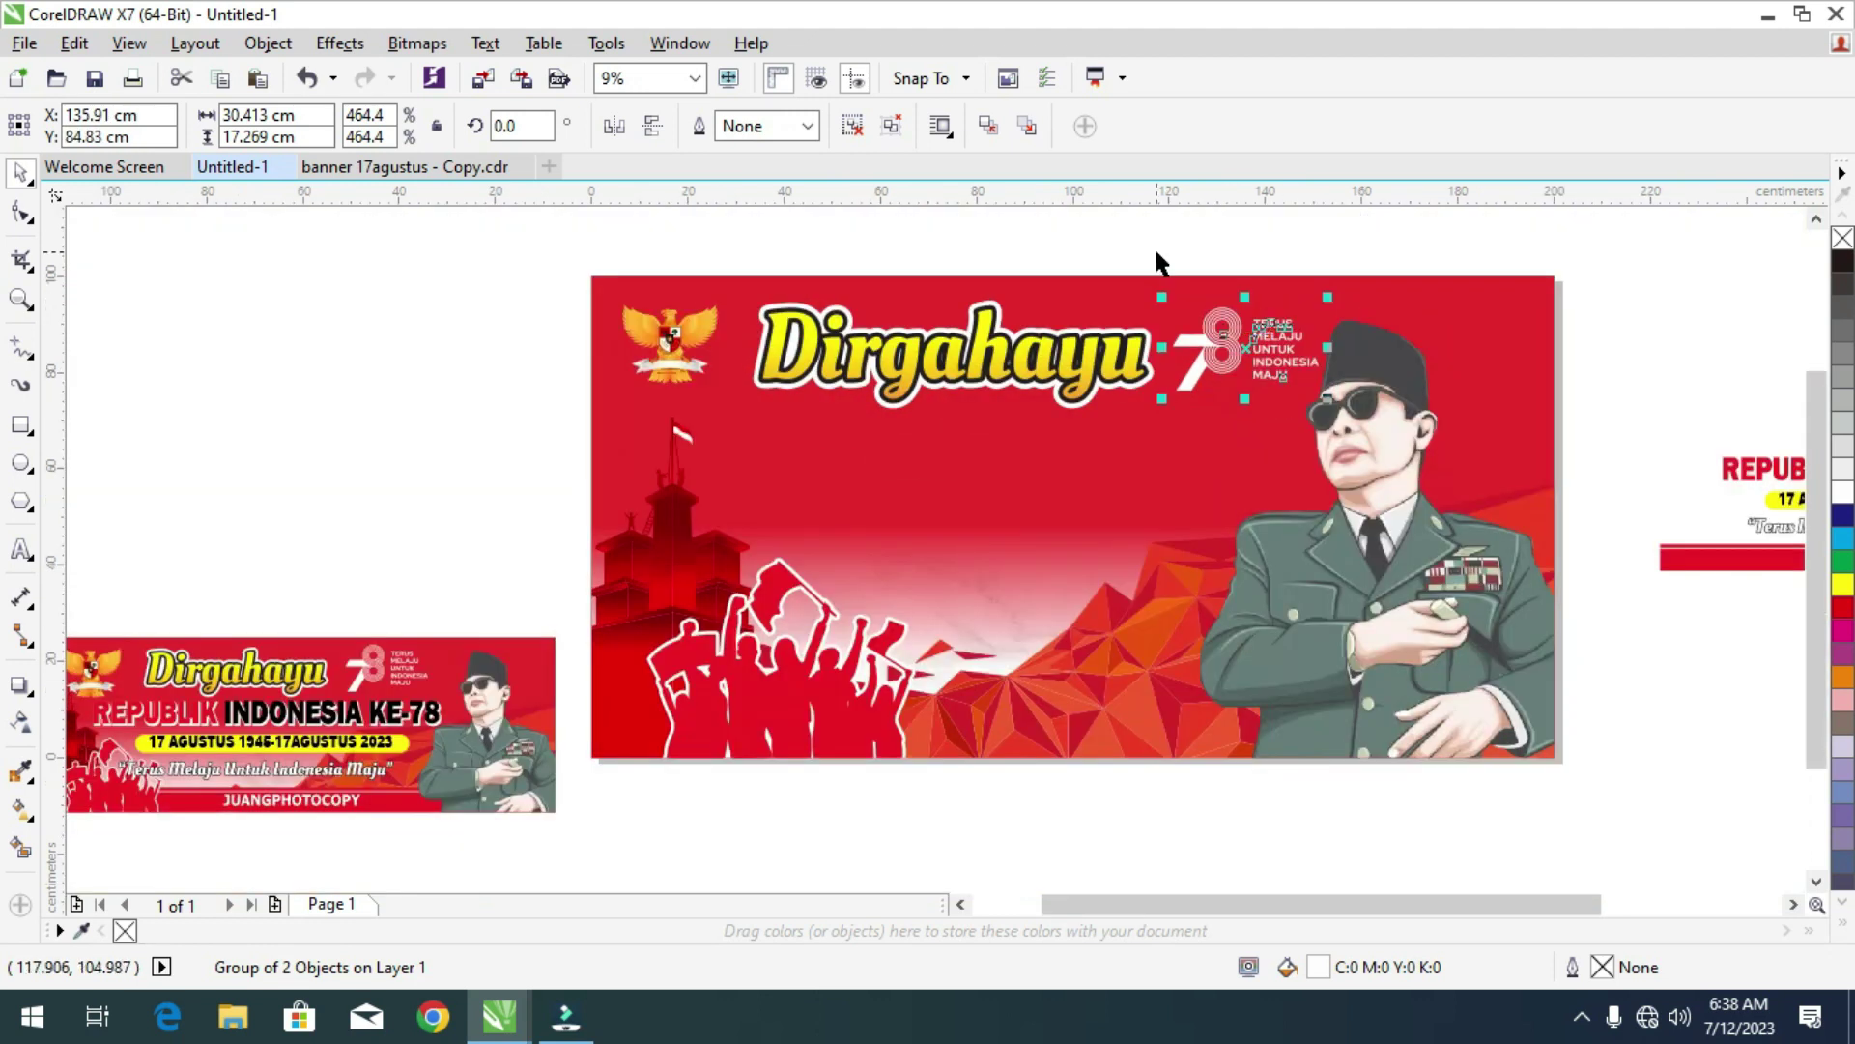
left_click(1146, 244)
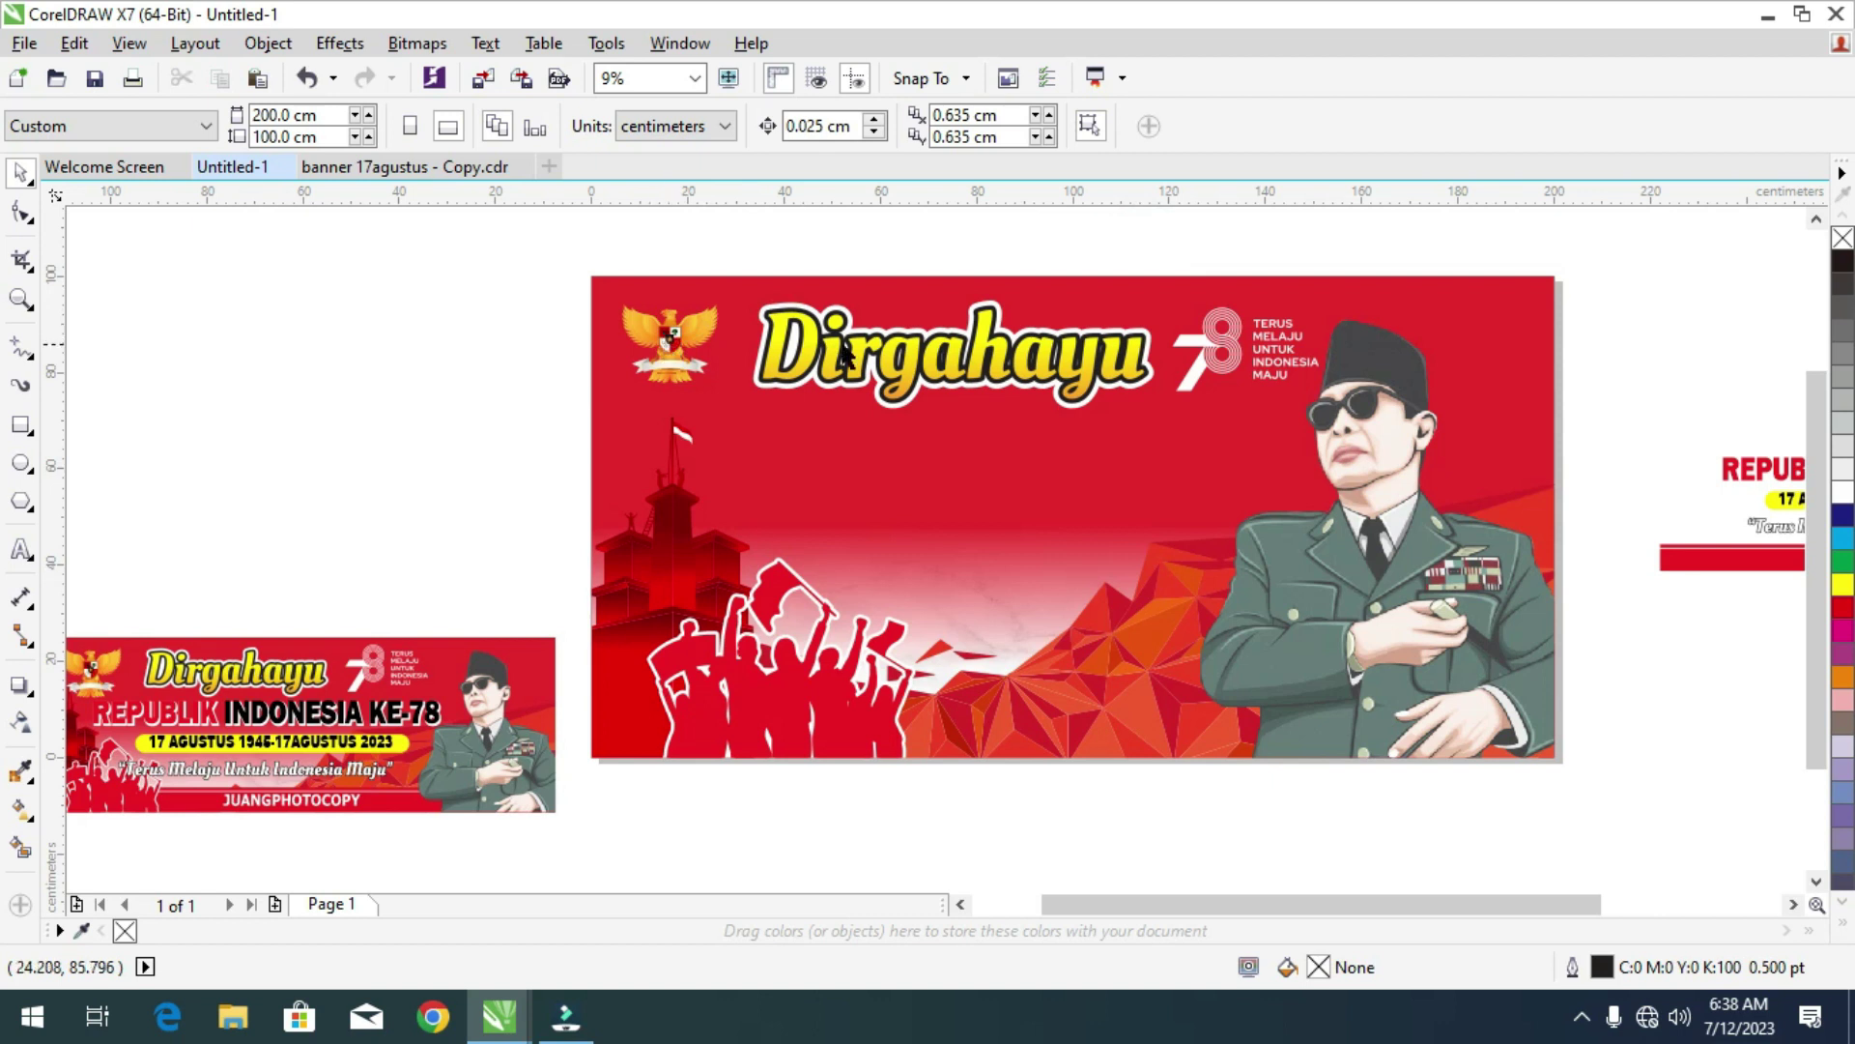
scroll(1102, 343, "down", 1)
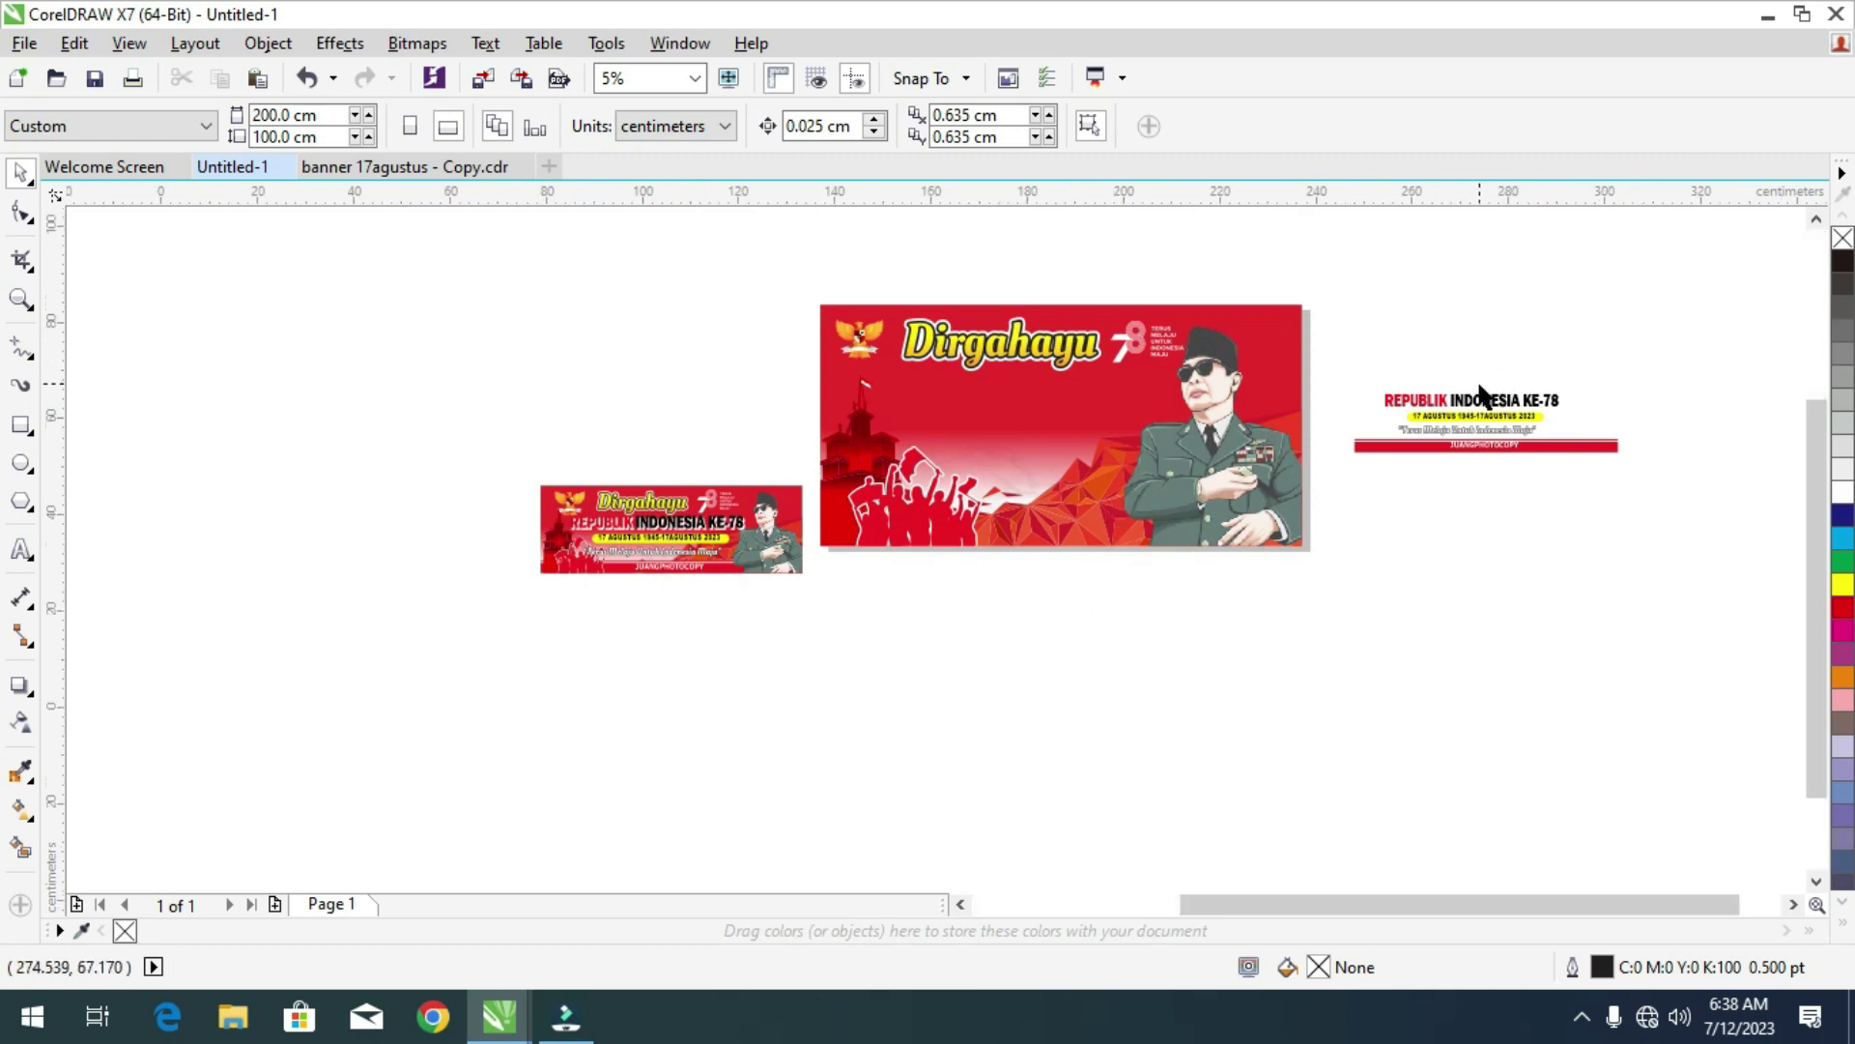
scroll(1484, 384, "up", 2)
scroll(835, 327, "up", 2)
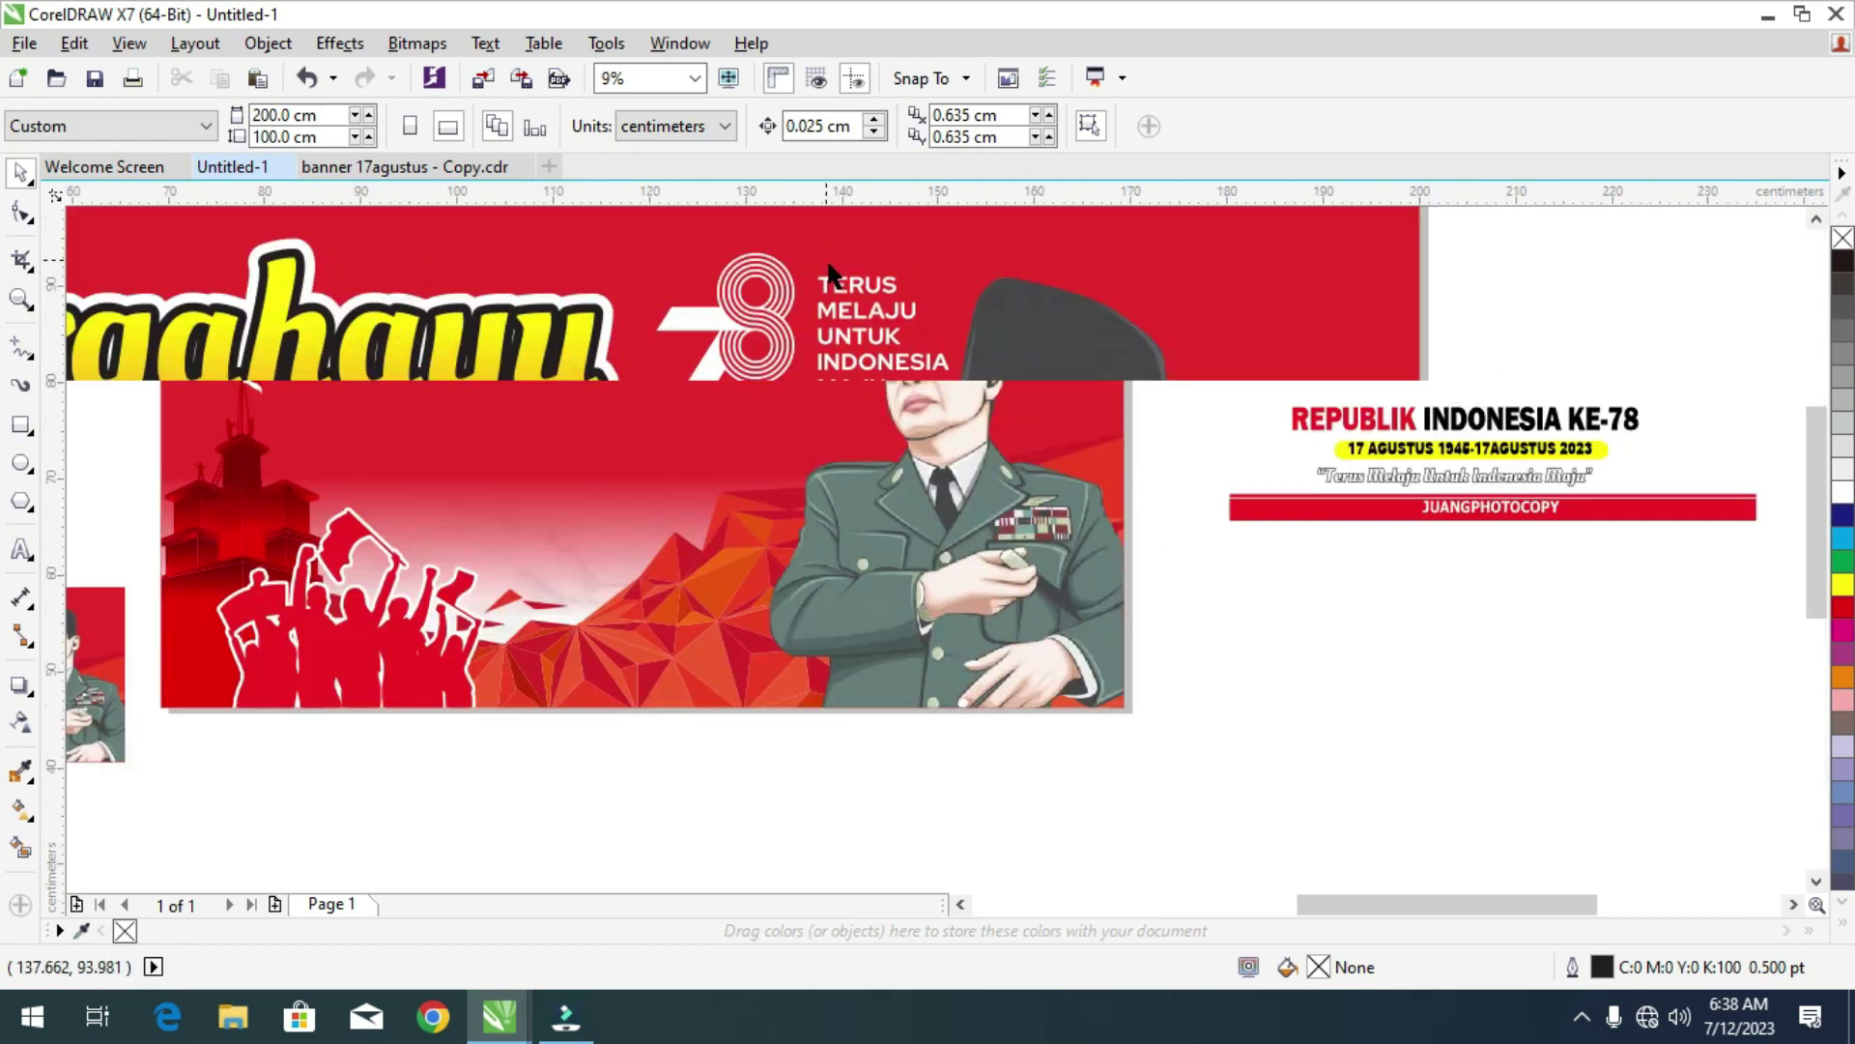
scroll(843, 338, "up", 2)
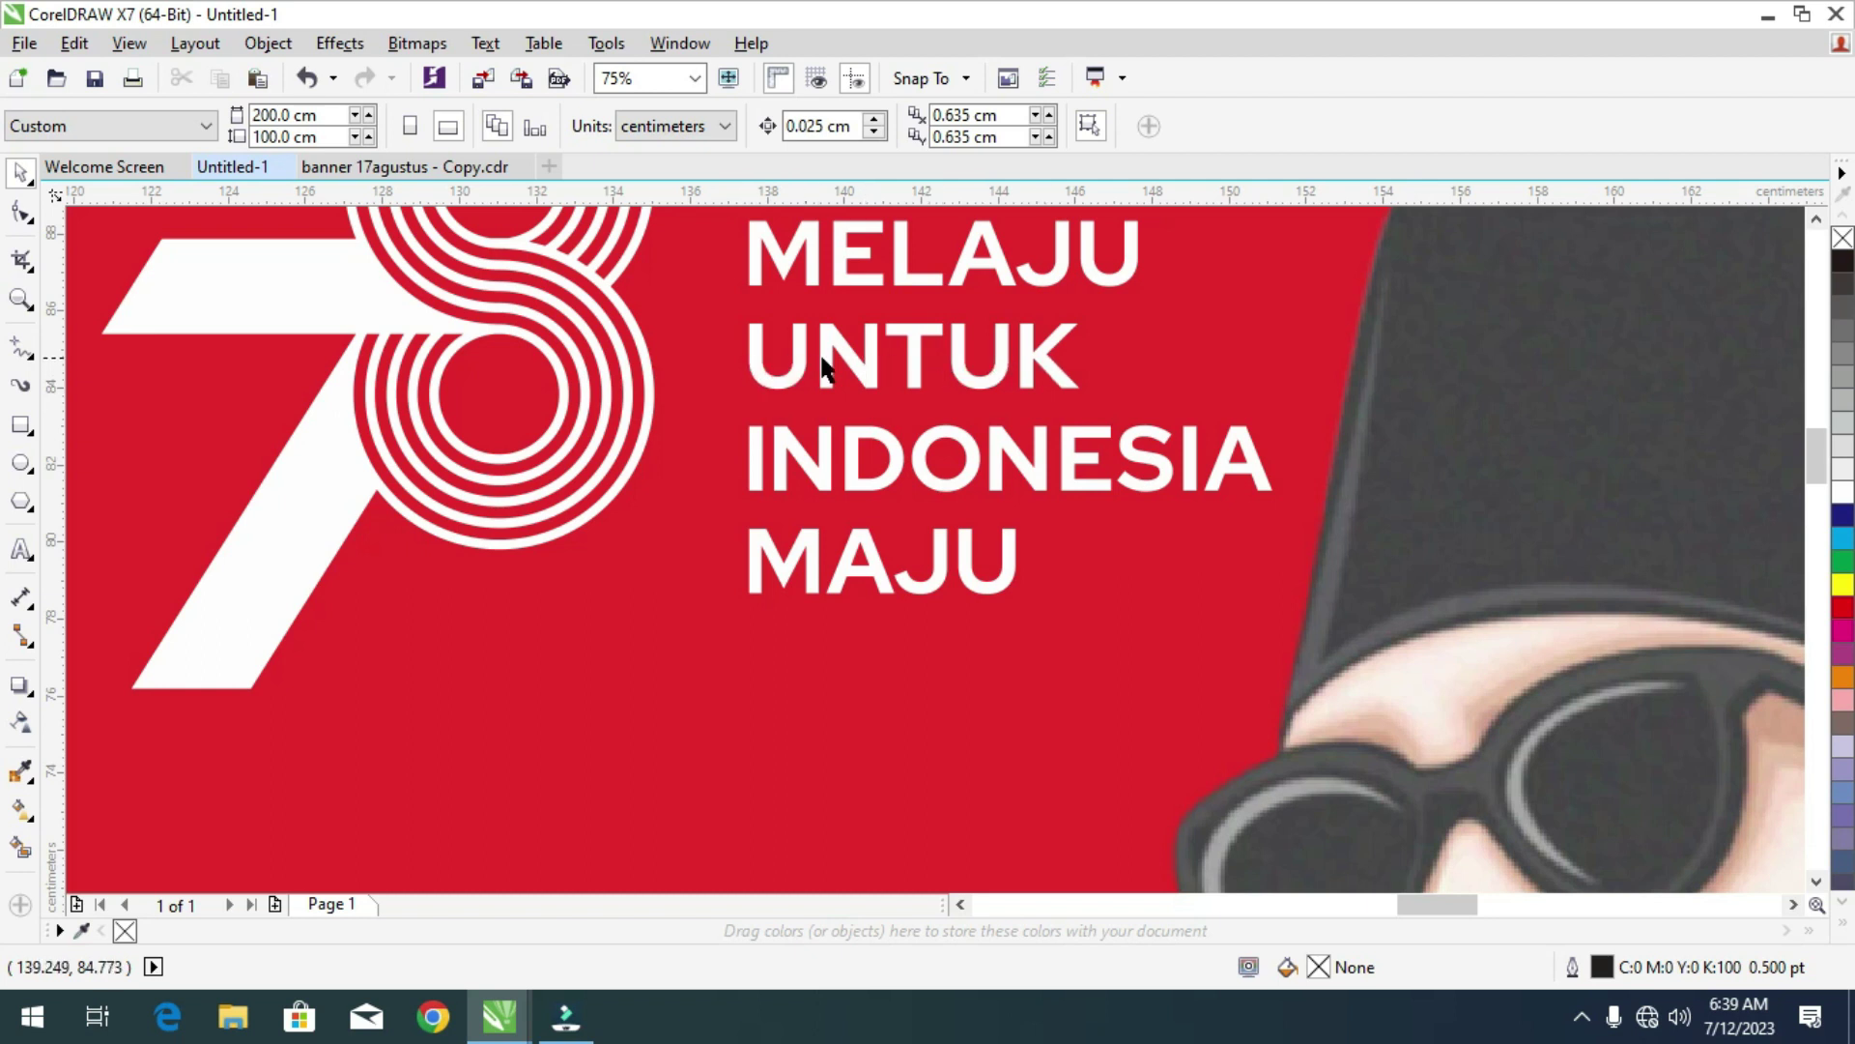
scroll(1099, 355, "down", 5)
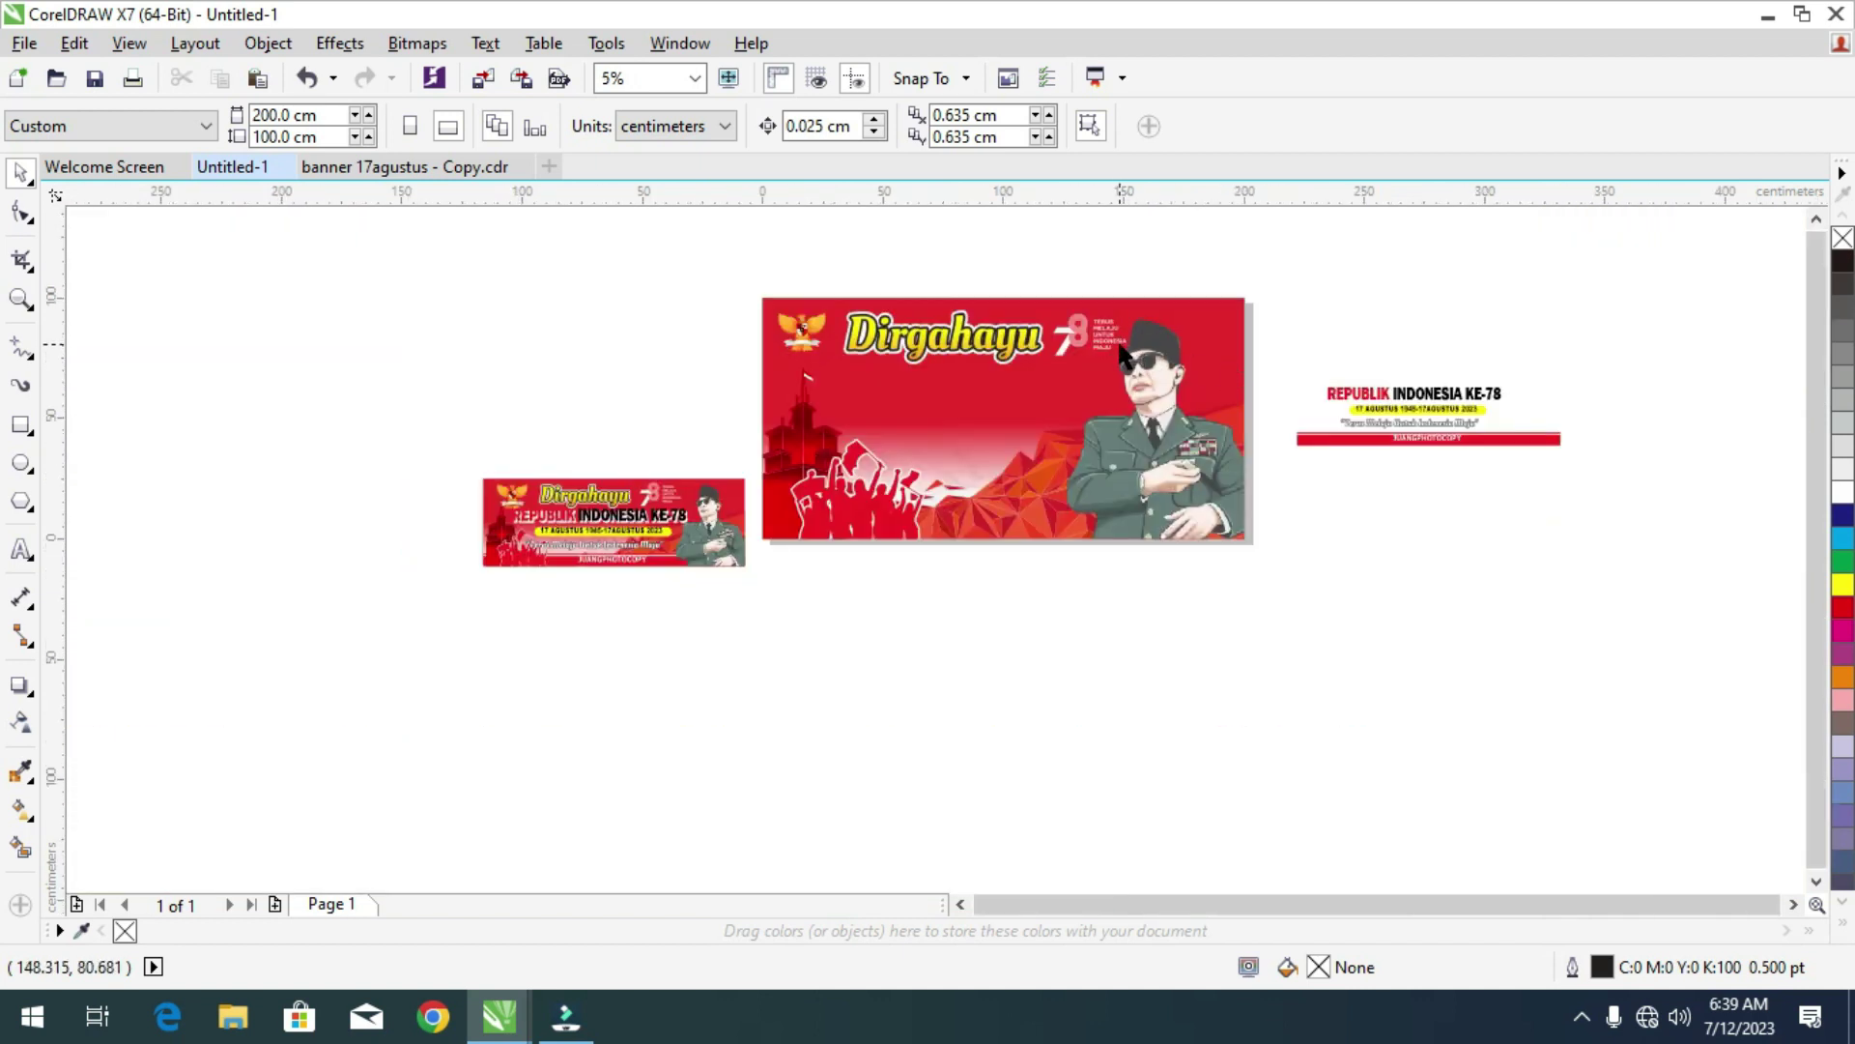
Move the "REPUBLIK INDONESIA KE-78", date and slogan lines below "Dirgahayu" on the banner and enlarge them to about 120 x 27 cm.
scroll(1411, 386, "up", 3)
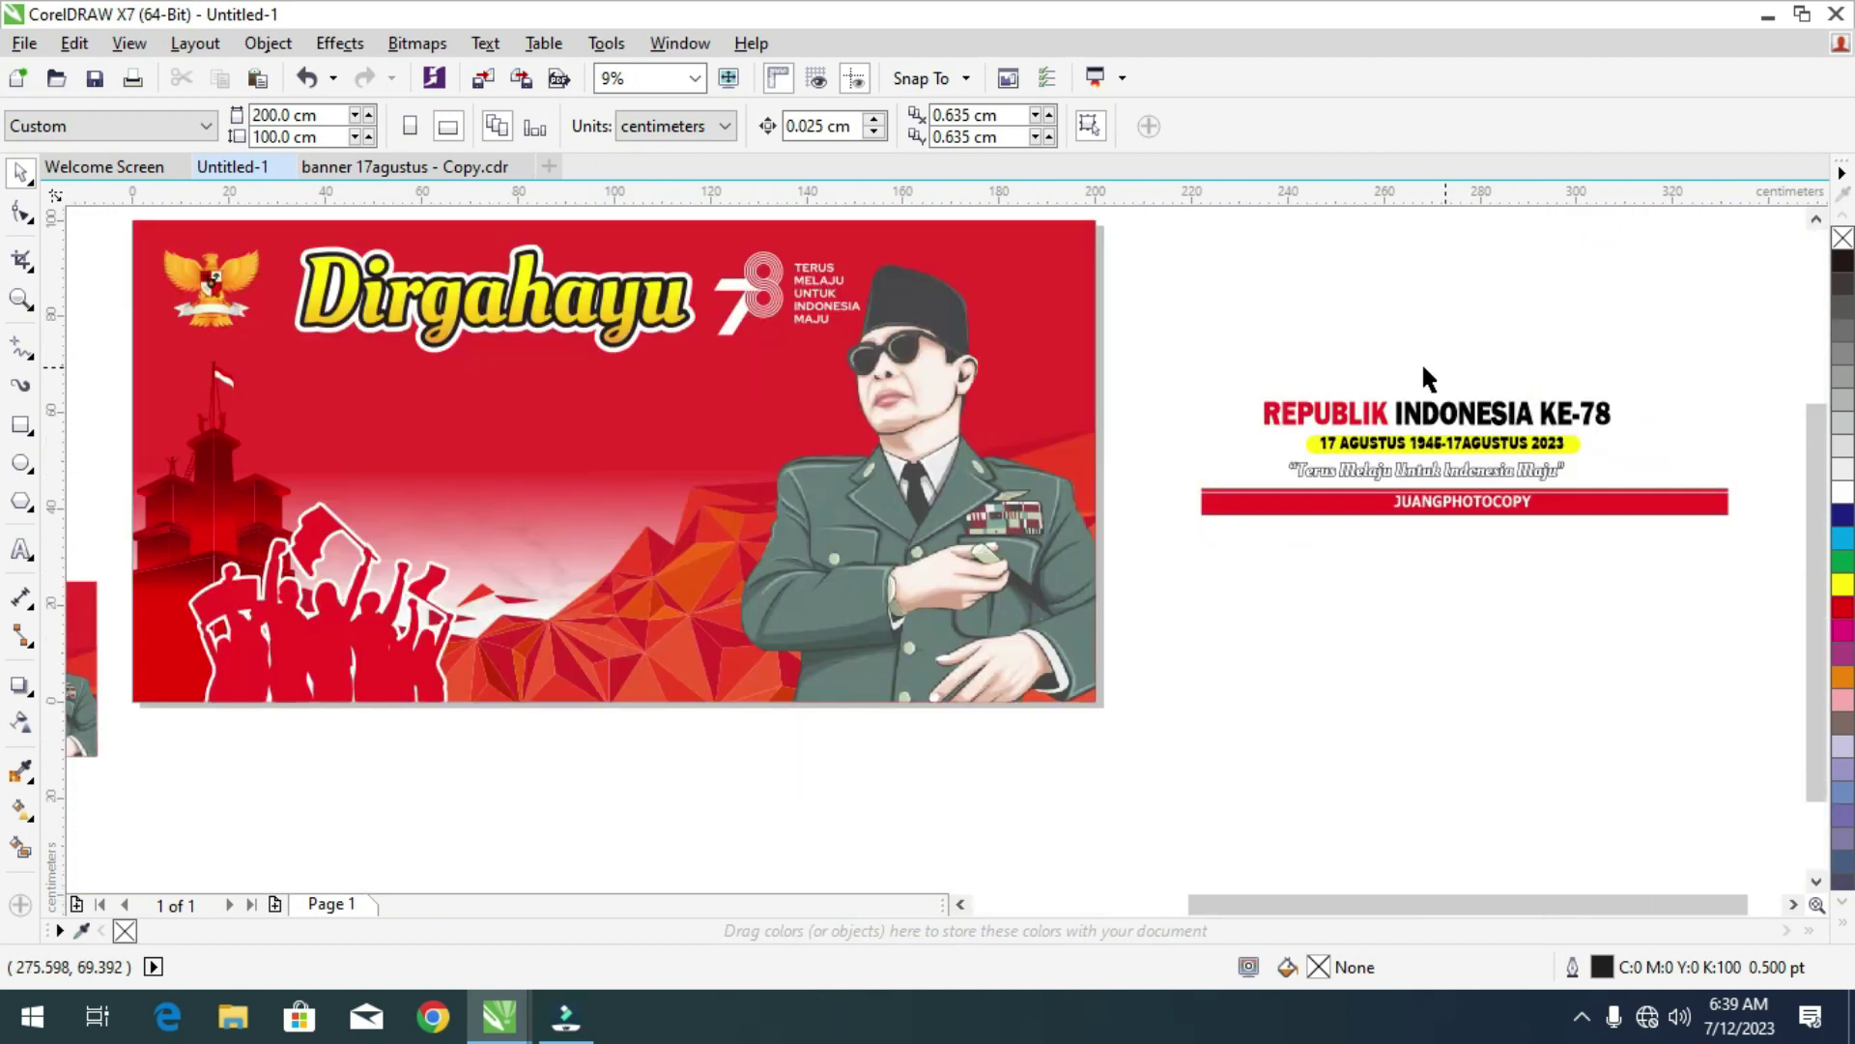
left_click_drag(1228, 350, 1645, 497)
scroll(1503, 406, "down", 2)
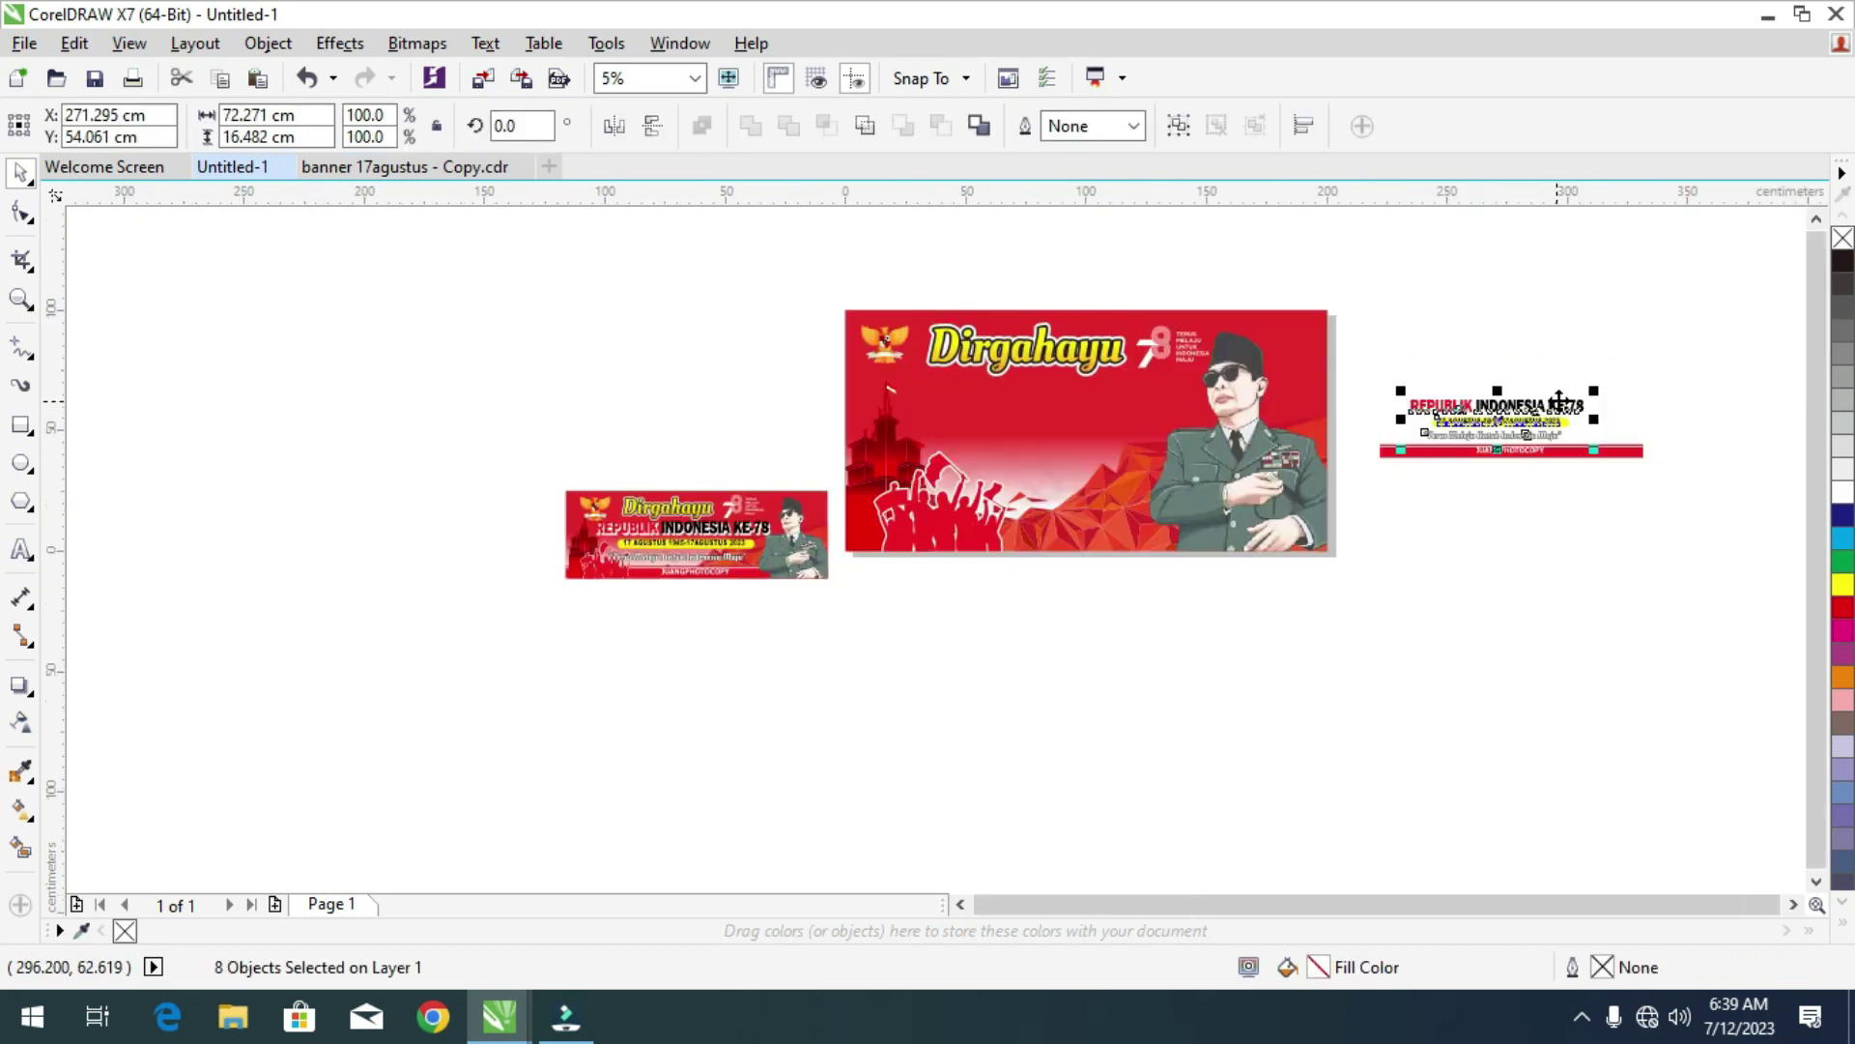
left_click_drag(1503, 406, 1050, 417)
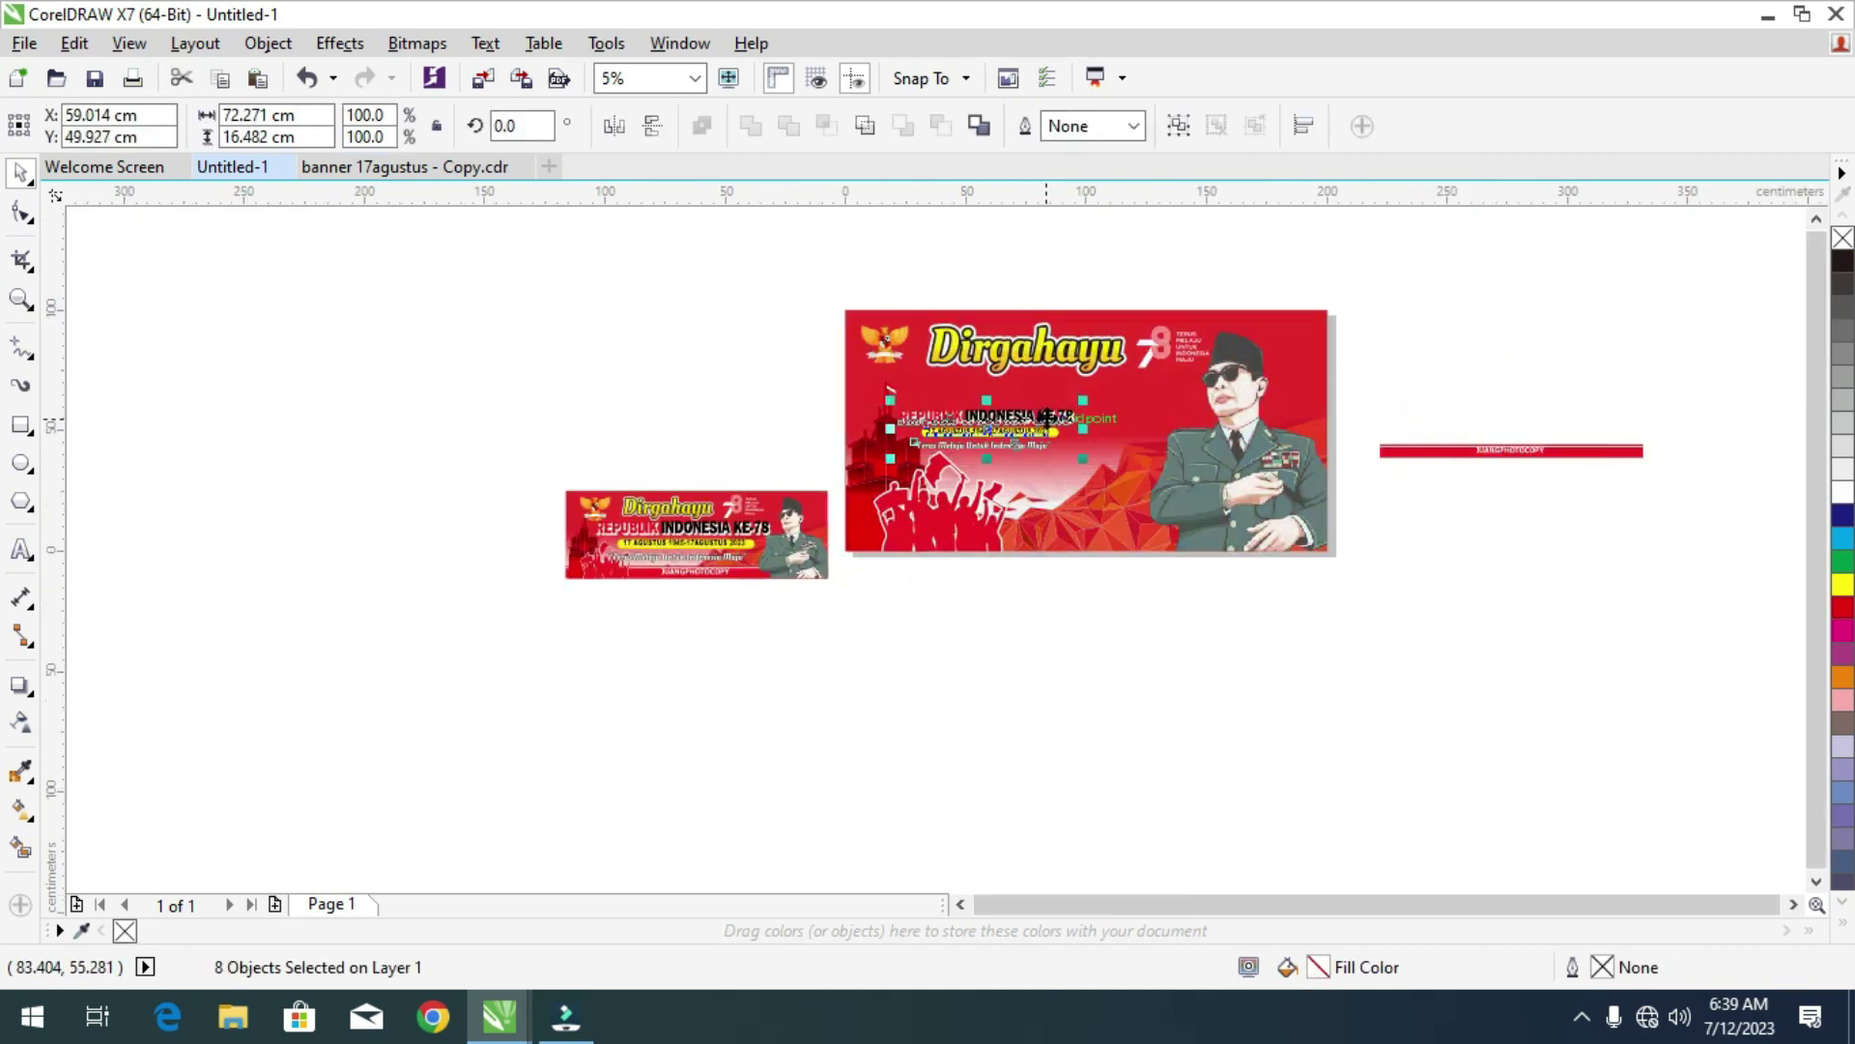
scroll(1051, 418, "up", 2)
left_click_drag(1108, 491, 1348, 705)
left_click_drag(1089, 467, 964, 414)
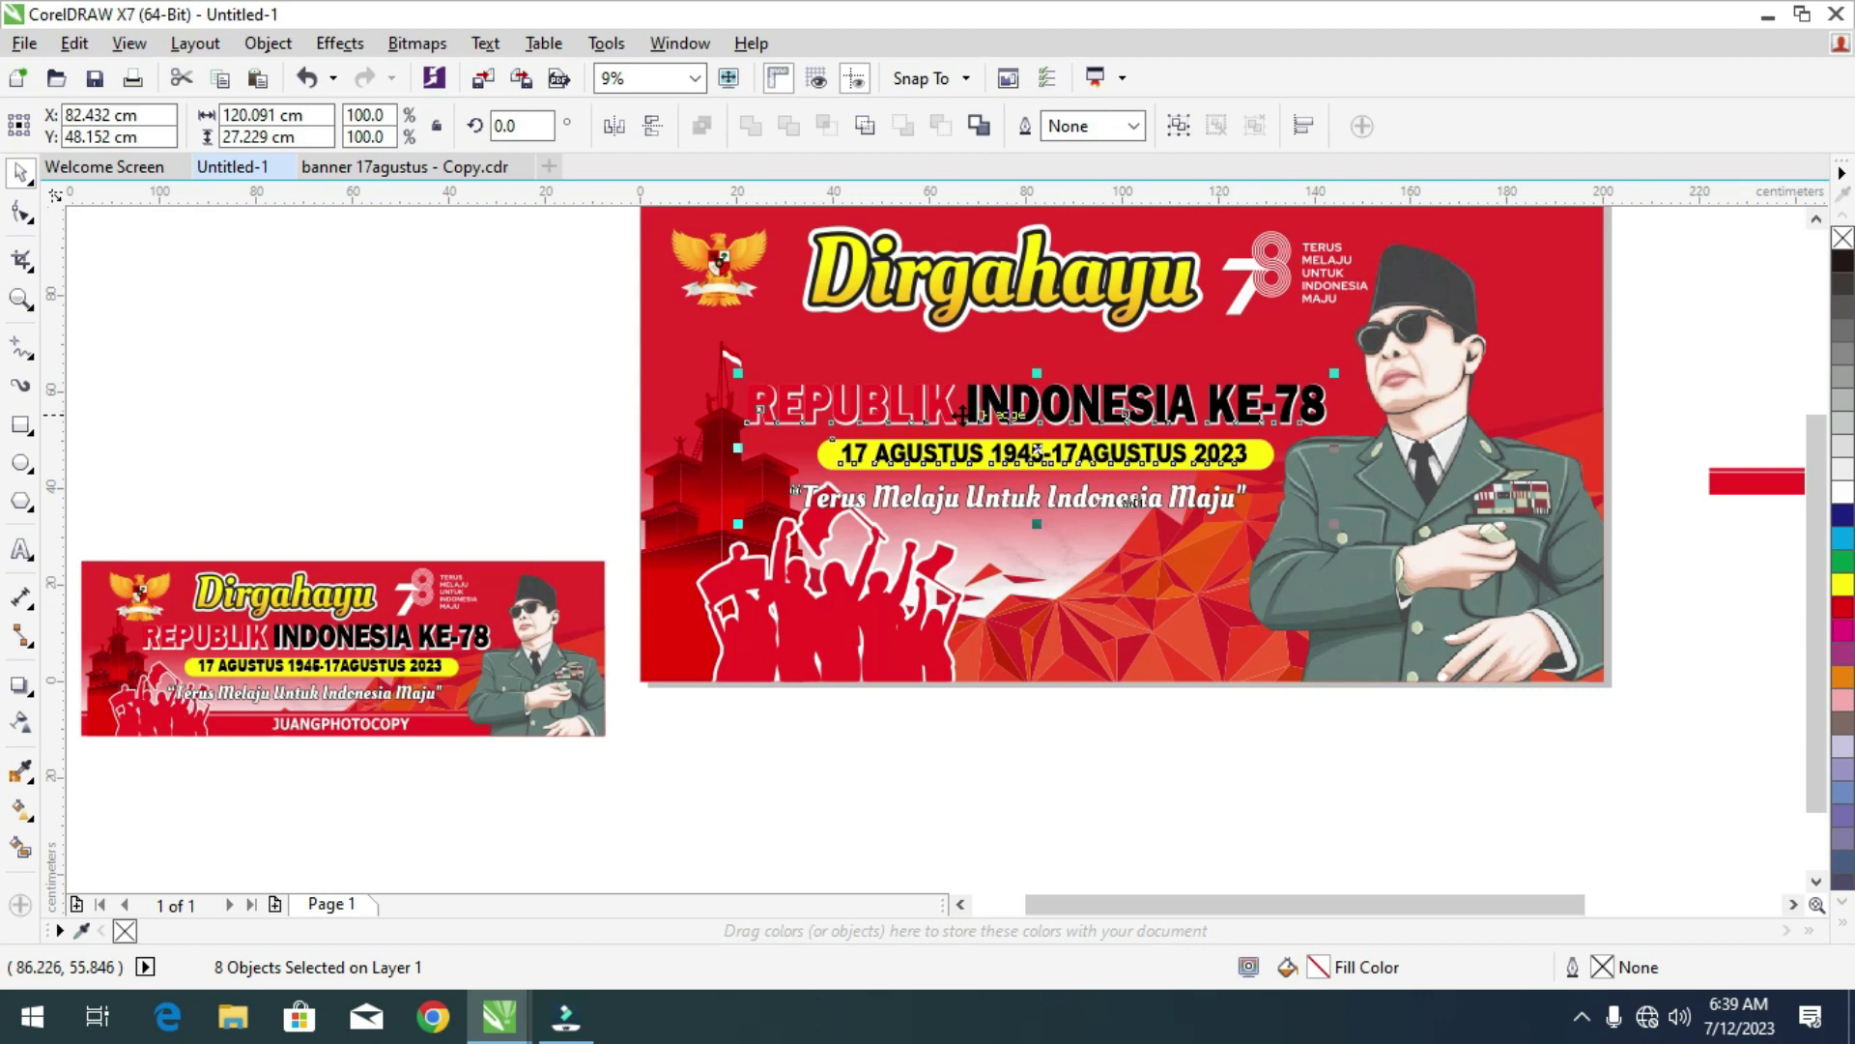
left_click(563, 404)
Widen the white outside contour around the word "REPUBLIK" to about 0.68 cm.
scroll(761, 404, "up", 7)
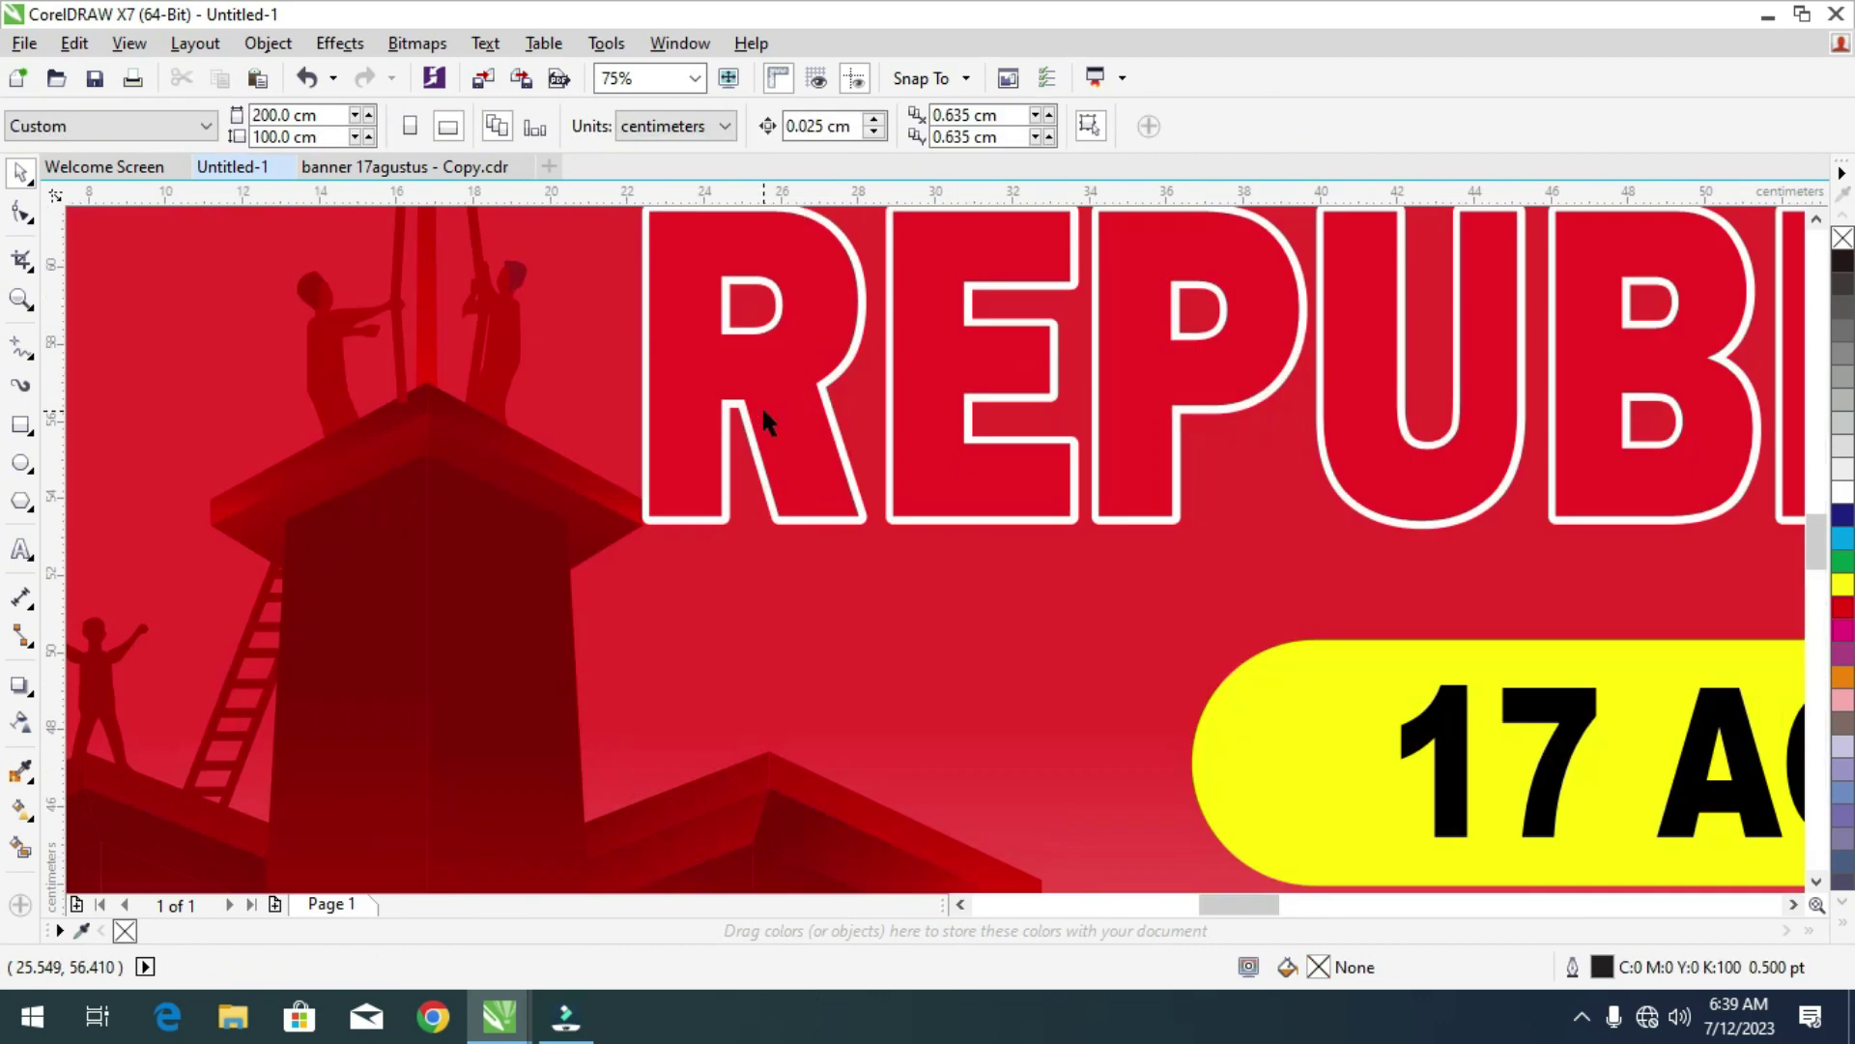
left_click(653, 401)
left_click(34, 698)
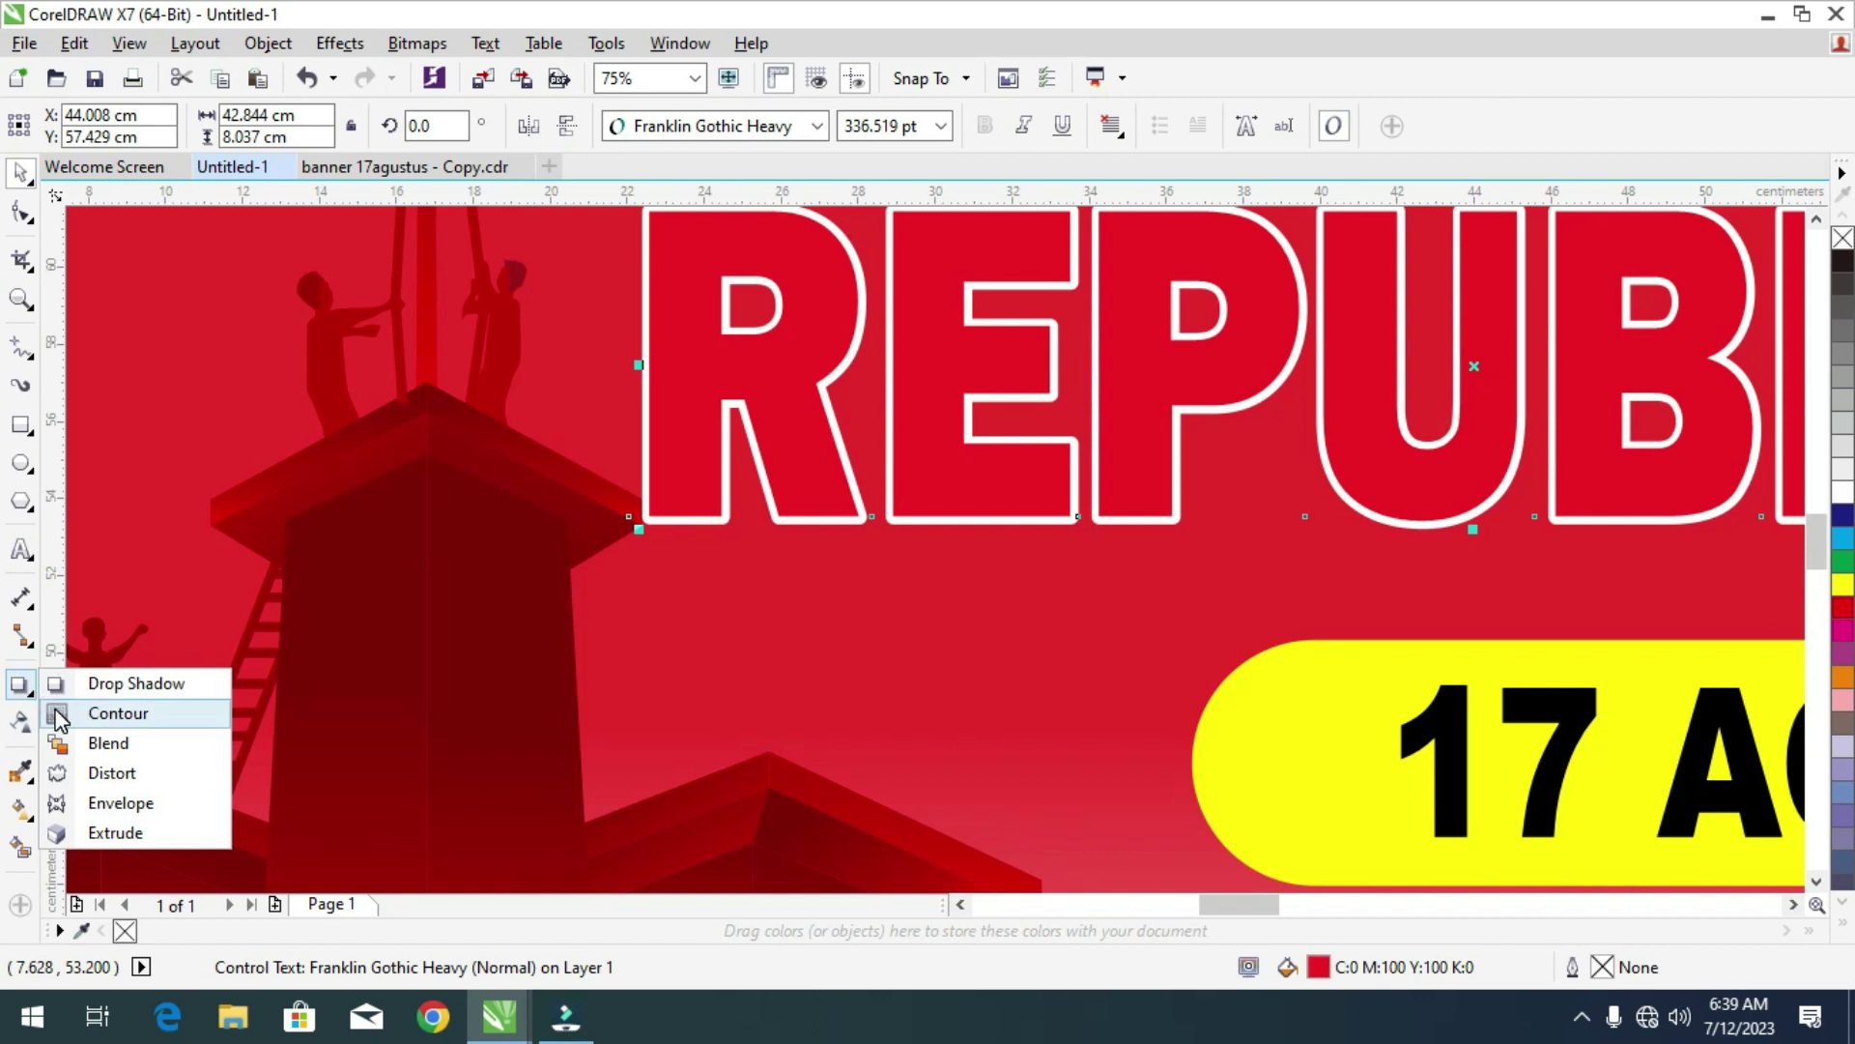
left_click(58, 717)
scroll(675, 377, "up", 4)
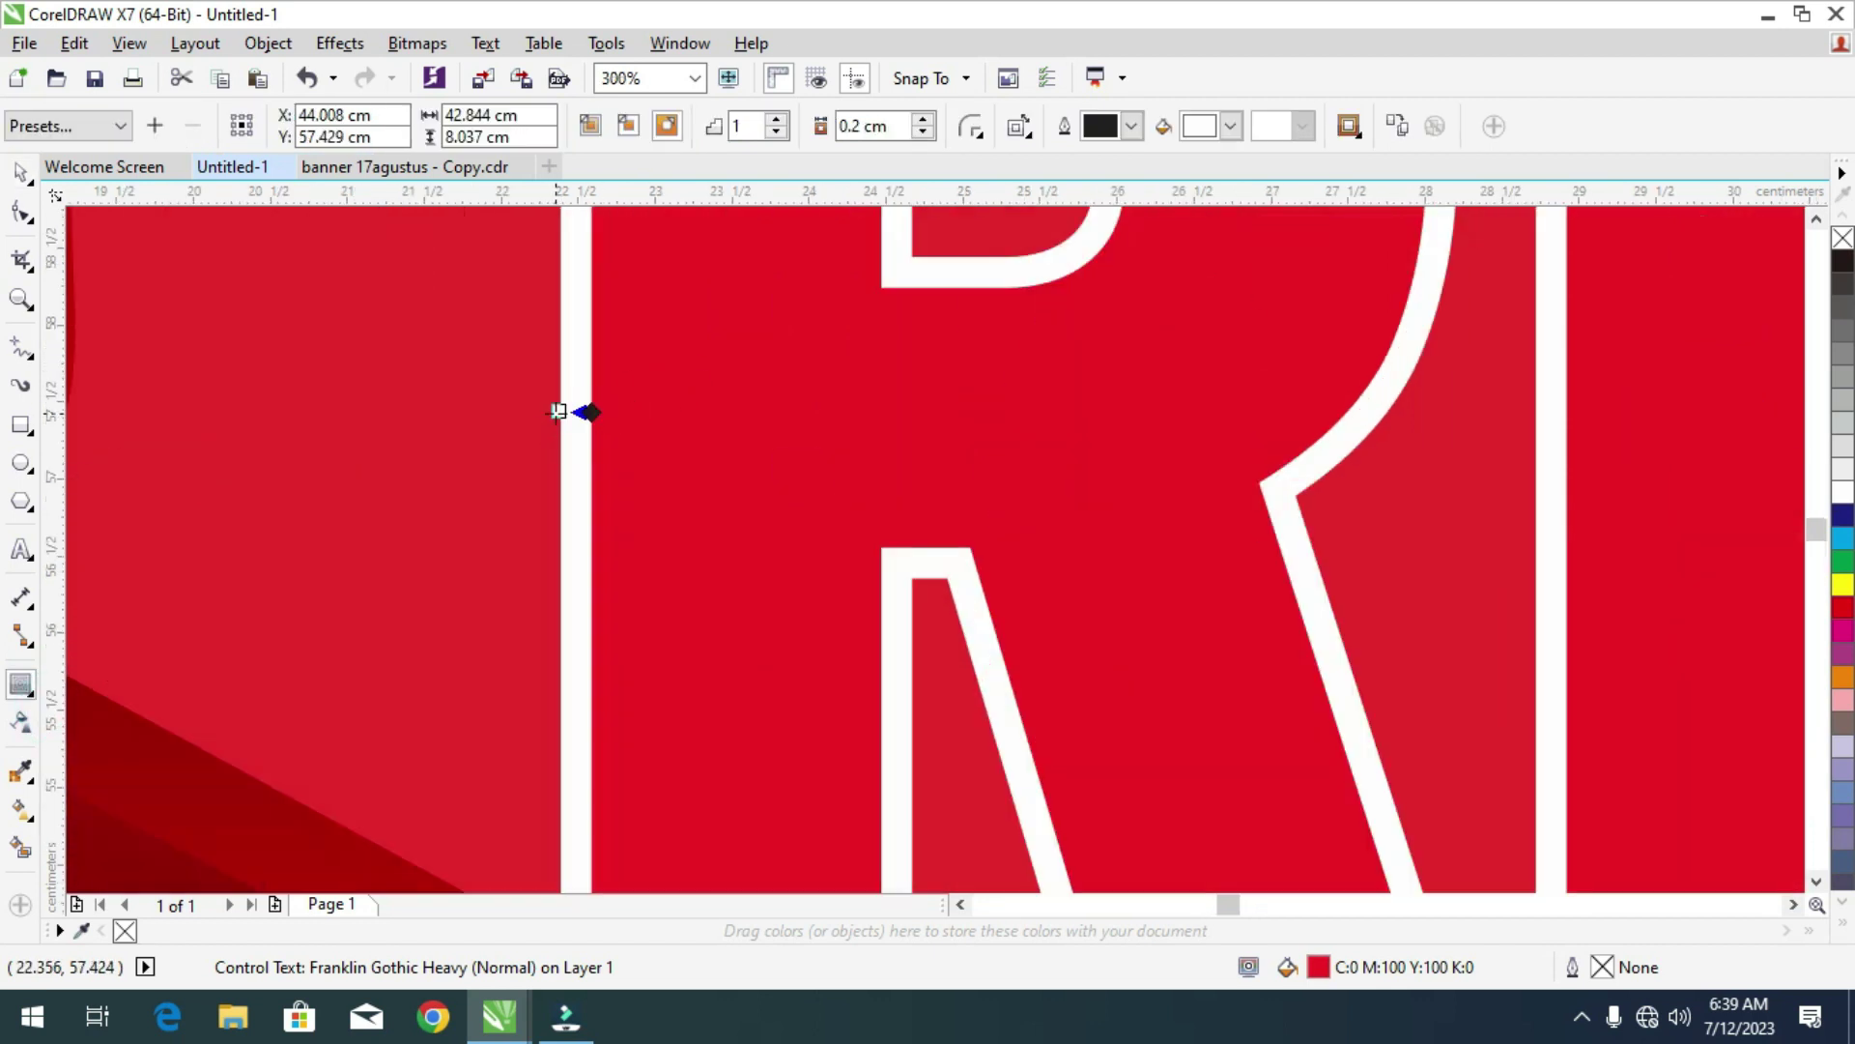
left_click_drag(519, 425, 513, 425)
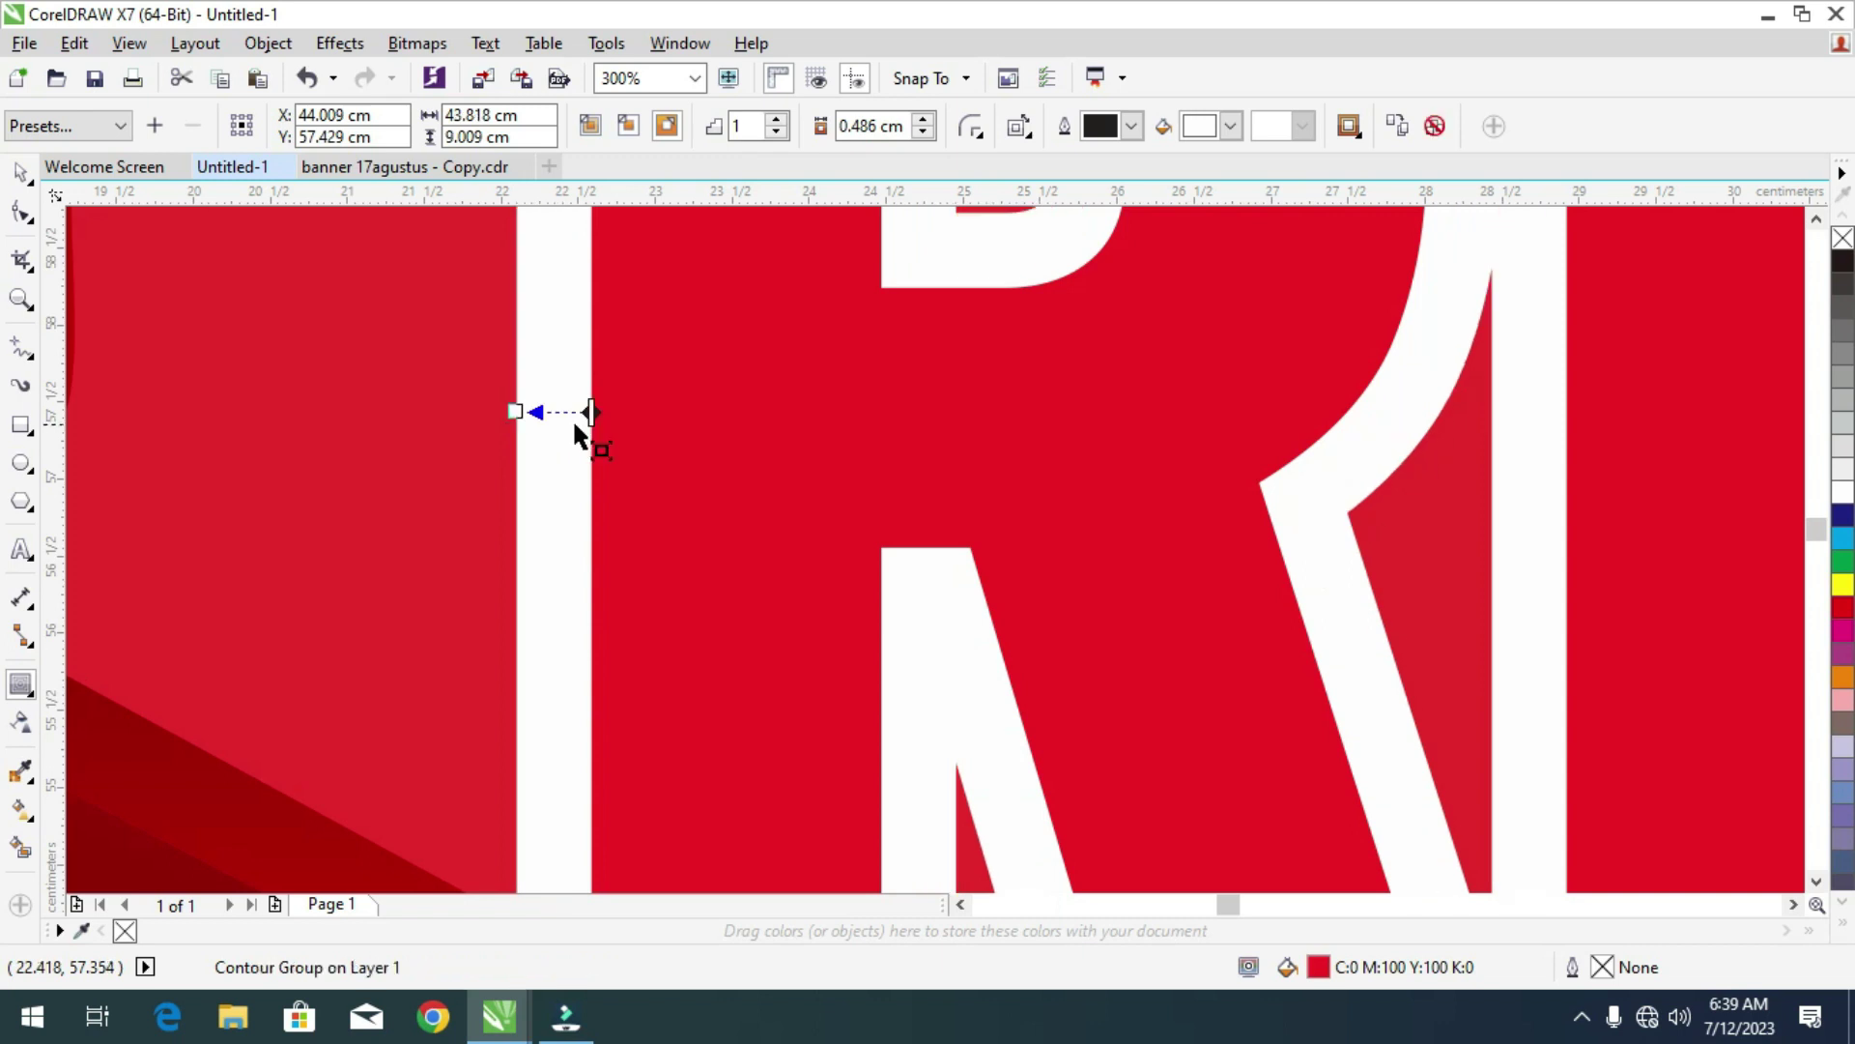
scroll(578, 428, "down", 6)
scroll(709, 421, "up", 3)
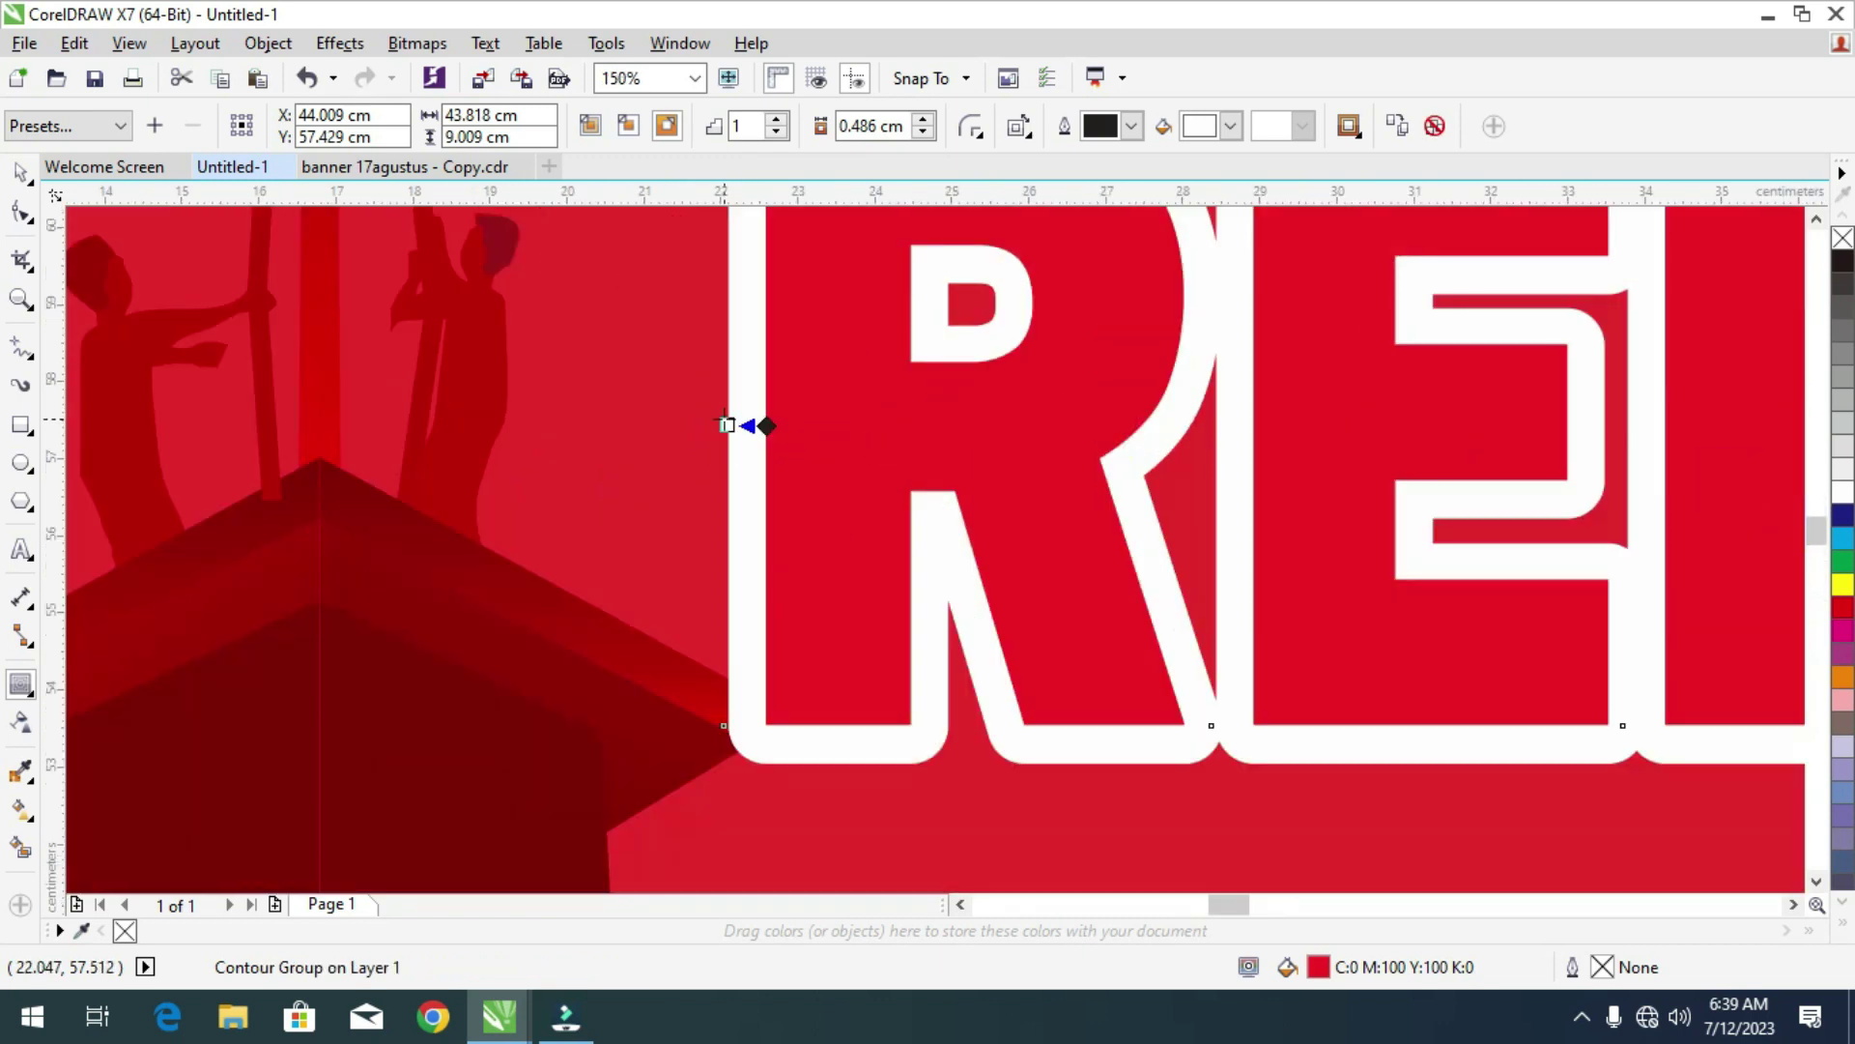
left_click_drag(727, 426, 713, 425)
scroll(733, 423, "down", 5)
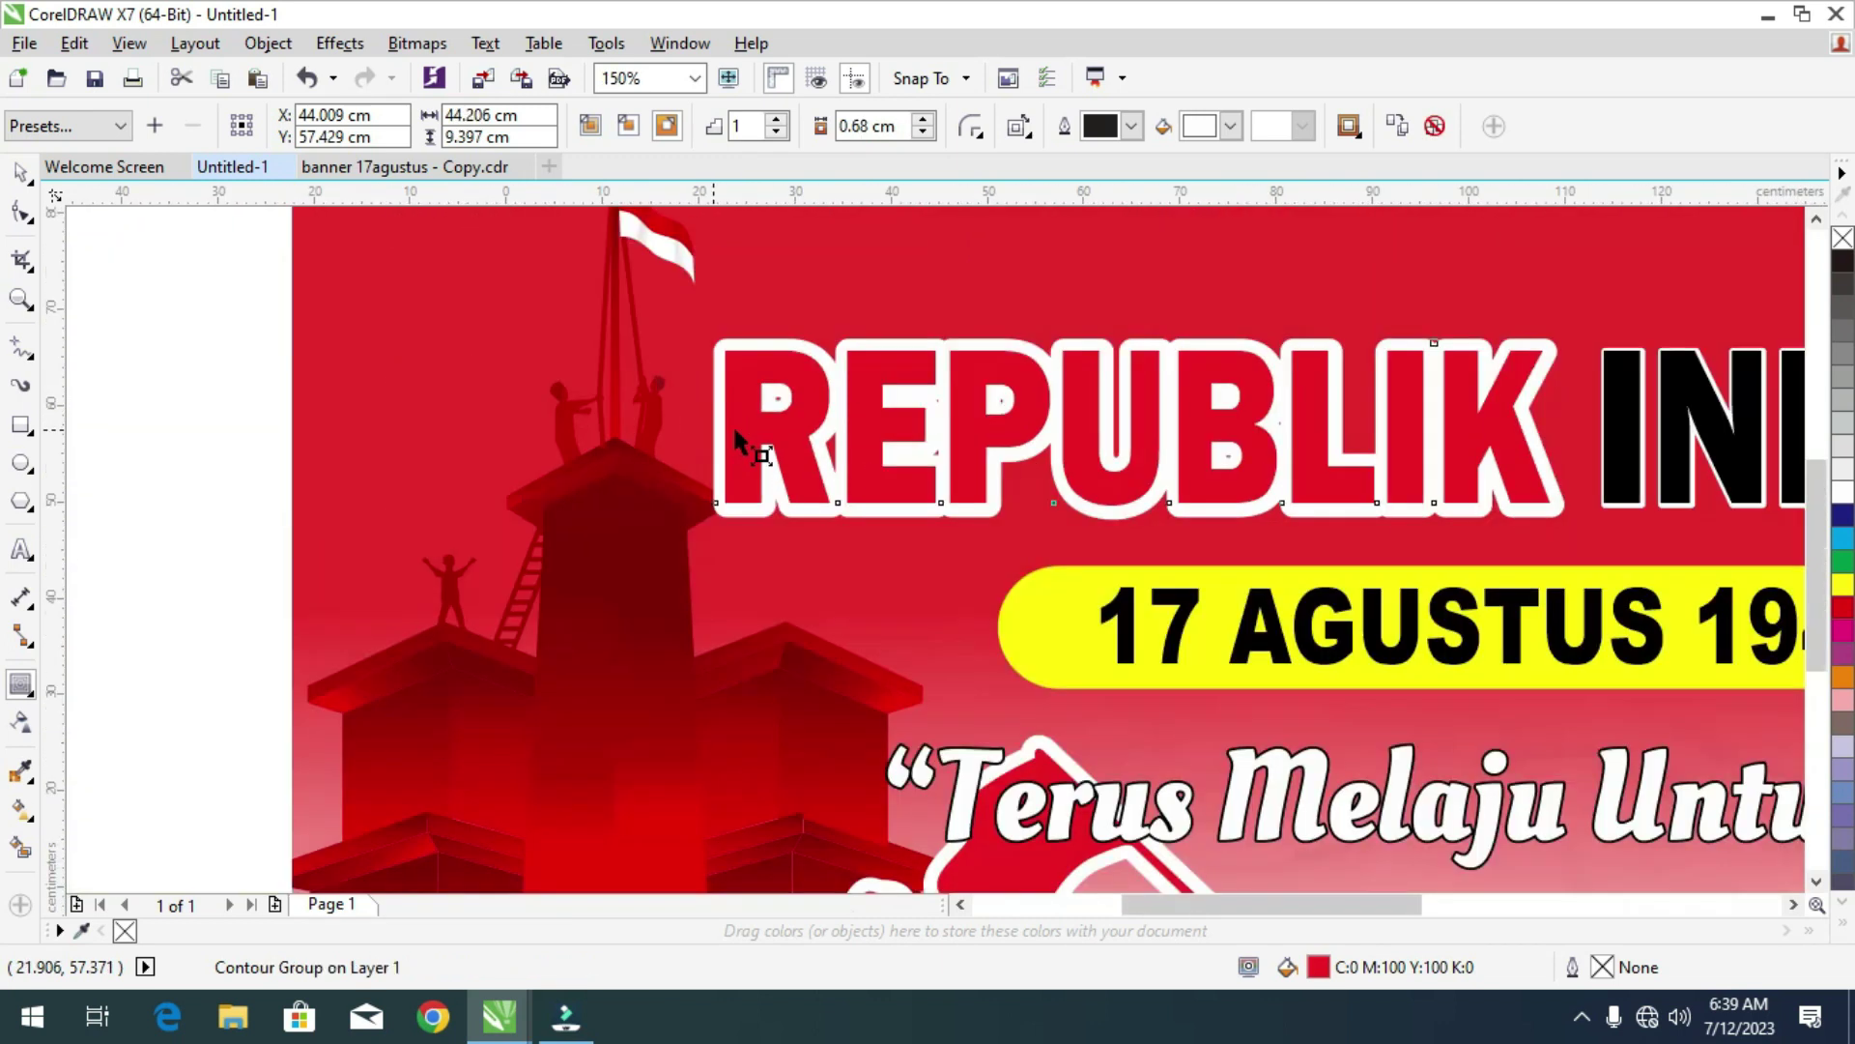
Widen the white outside contour around "INDONESIA KE-78" to about 0.655 cm.
scroll(944, 425, "up", 5)
left_click(864, 684)
left_click_drag(853, 684, 812, 676)
scroll(739, 468, "down", 3)
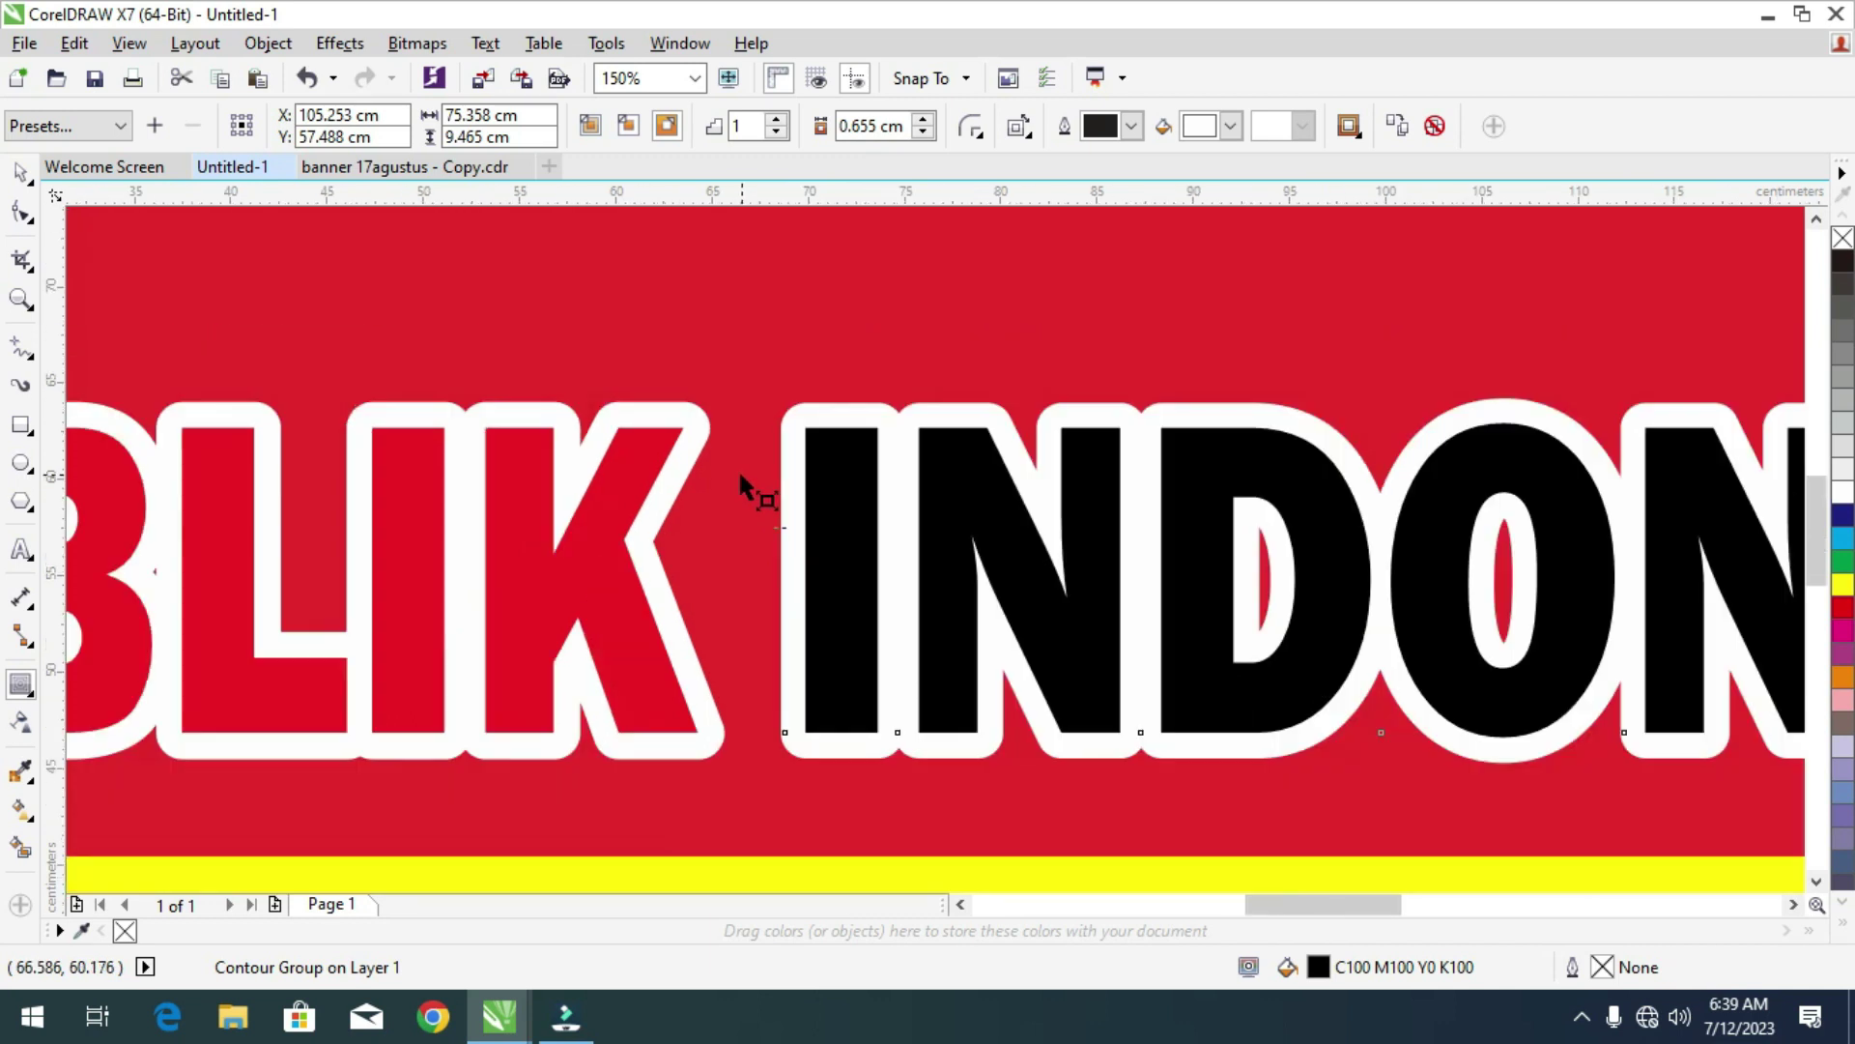
scroll(740, 471, "down", 1)
scroll(959, 352, "down", 1)
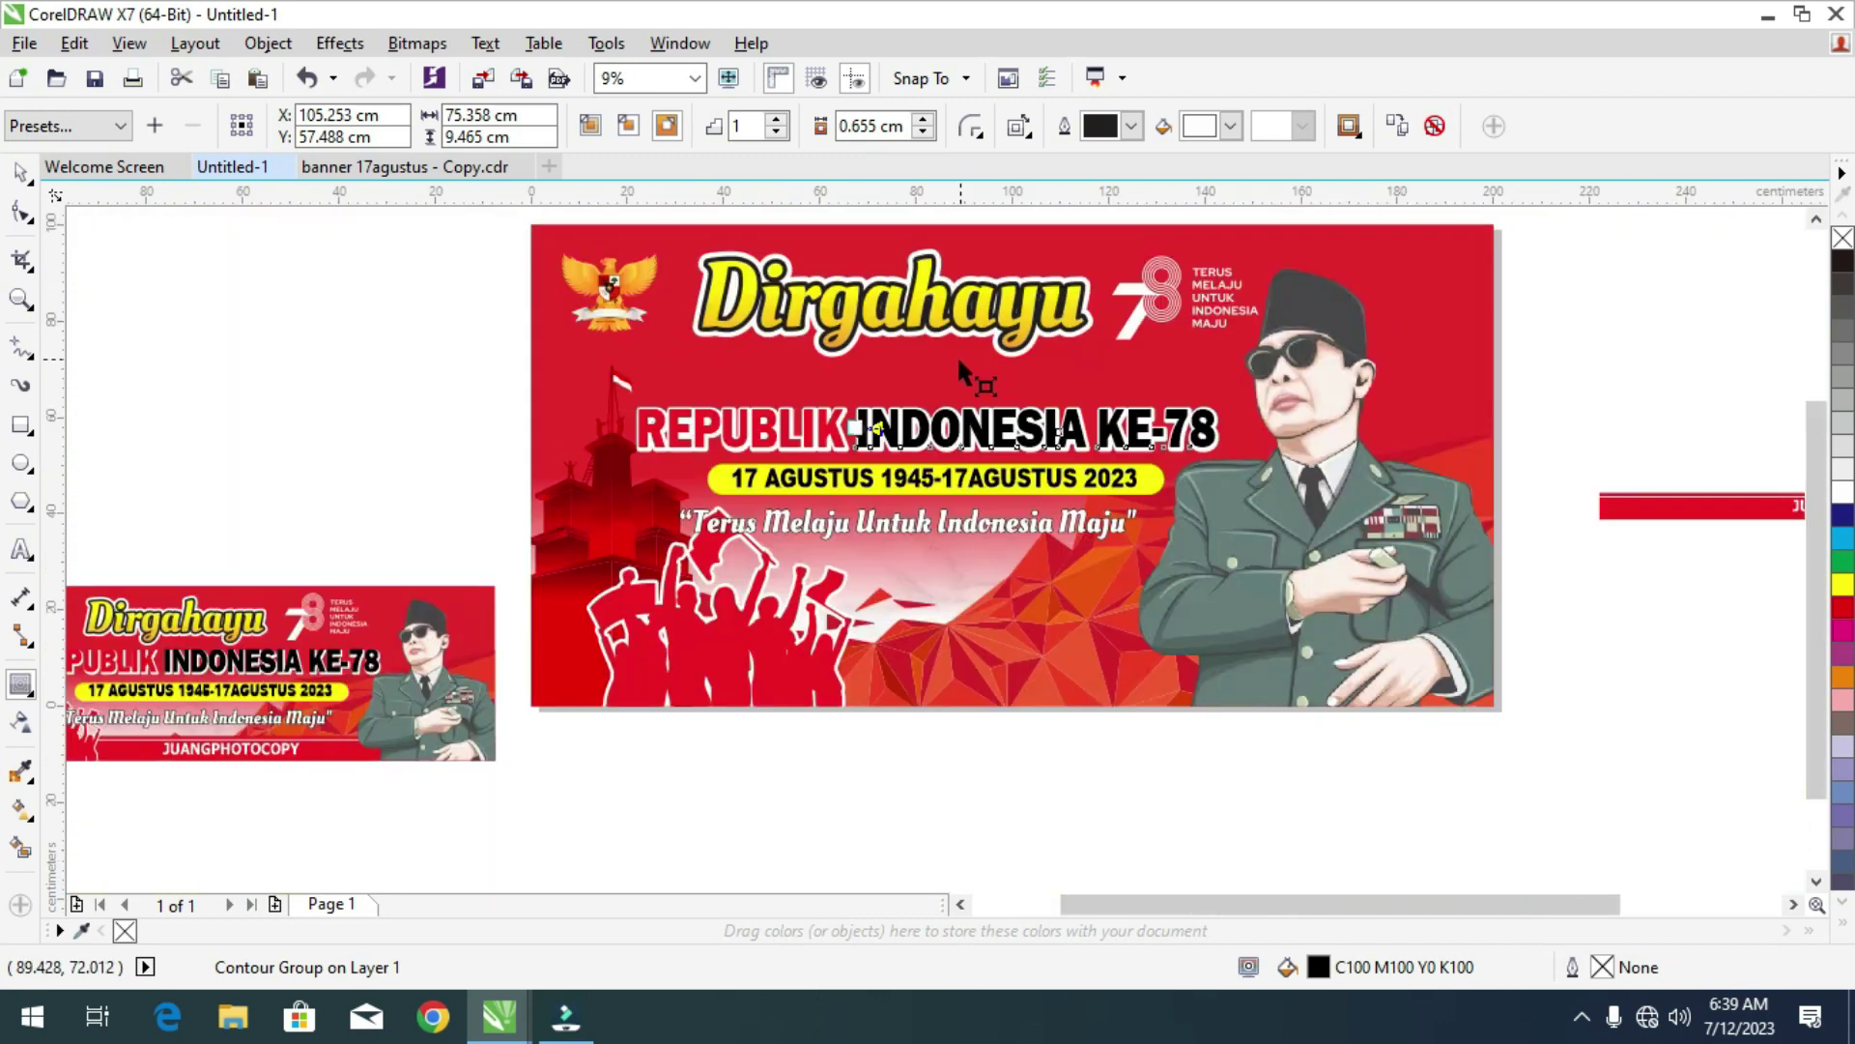
Widen the black outside contour around the slogan "Terus Melaju Untuk Indonesia Maju" to about 0.352 cm.
scroll(734, 522, "up", 1)
scroll(730, 522, "down", 1)
scroll(728, 518, "up", 4)
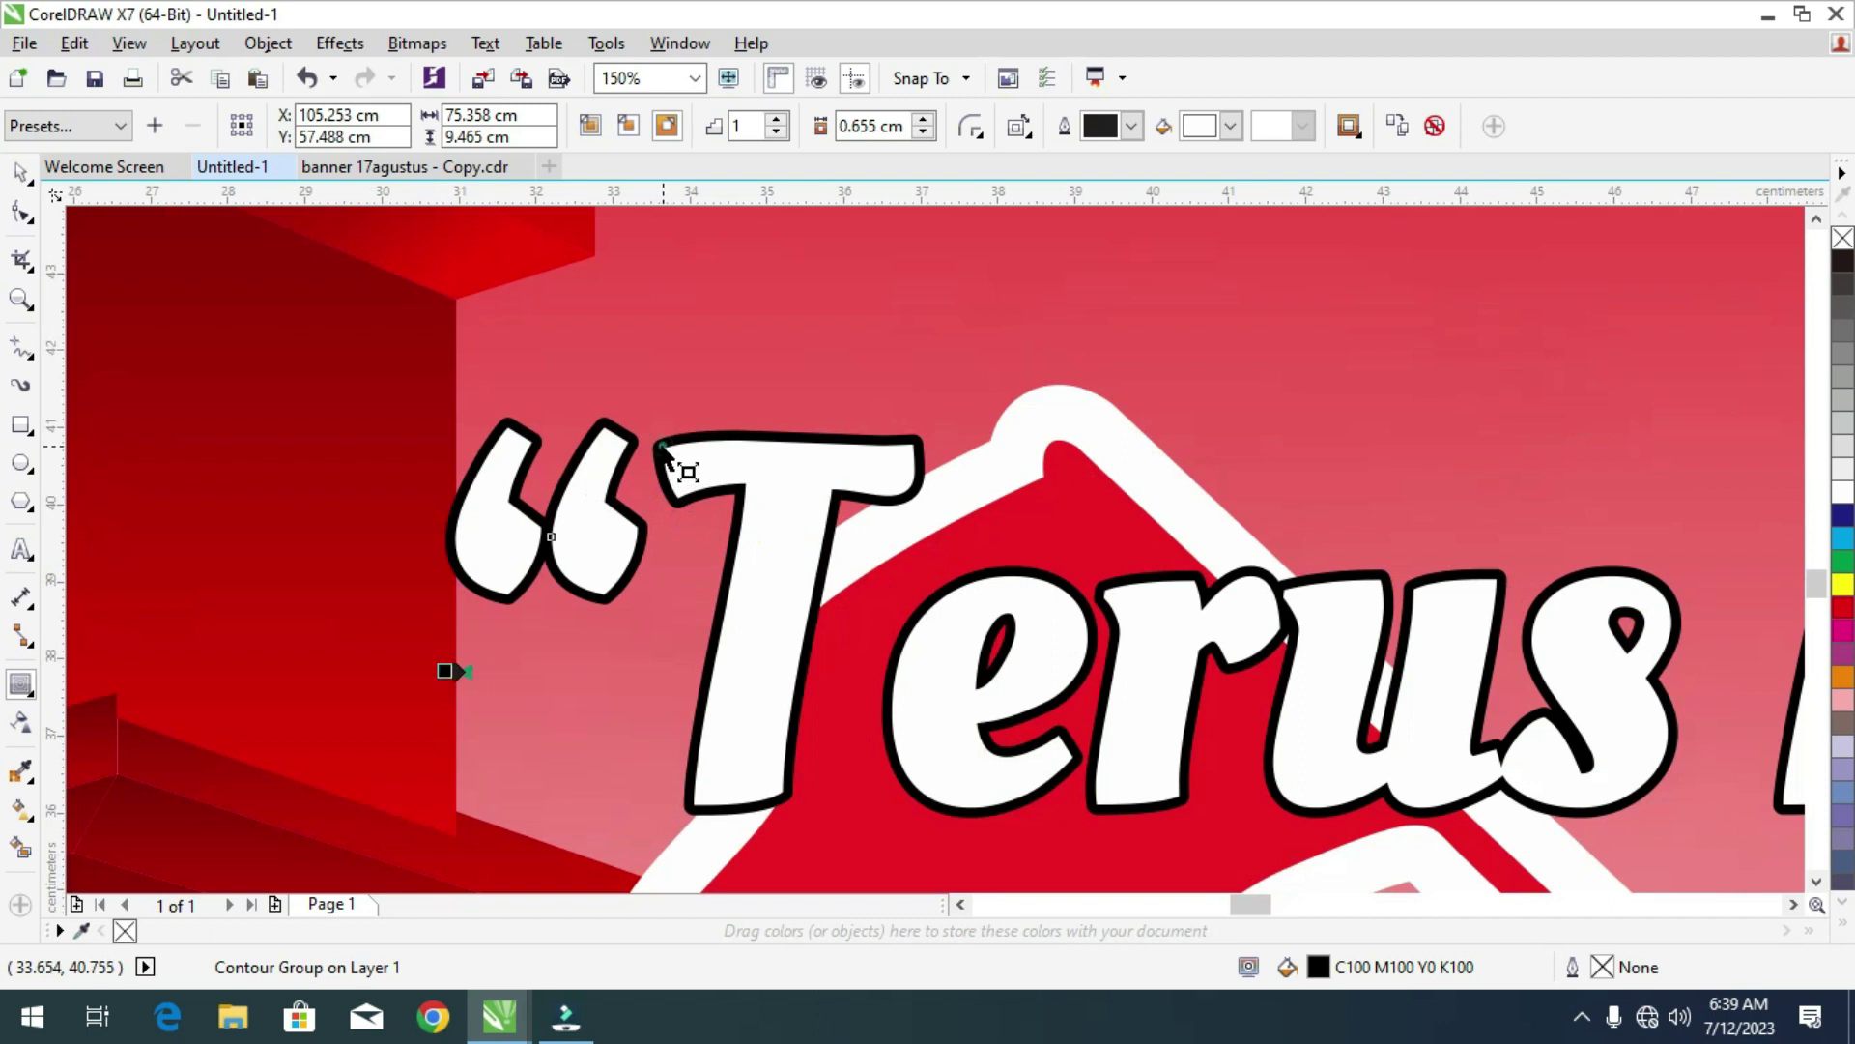
left_click(454, 661)
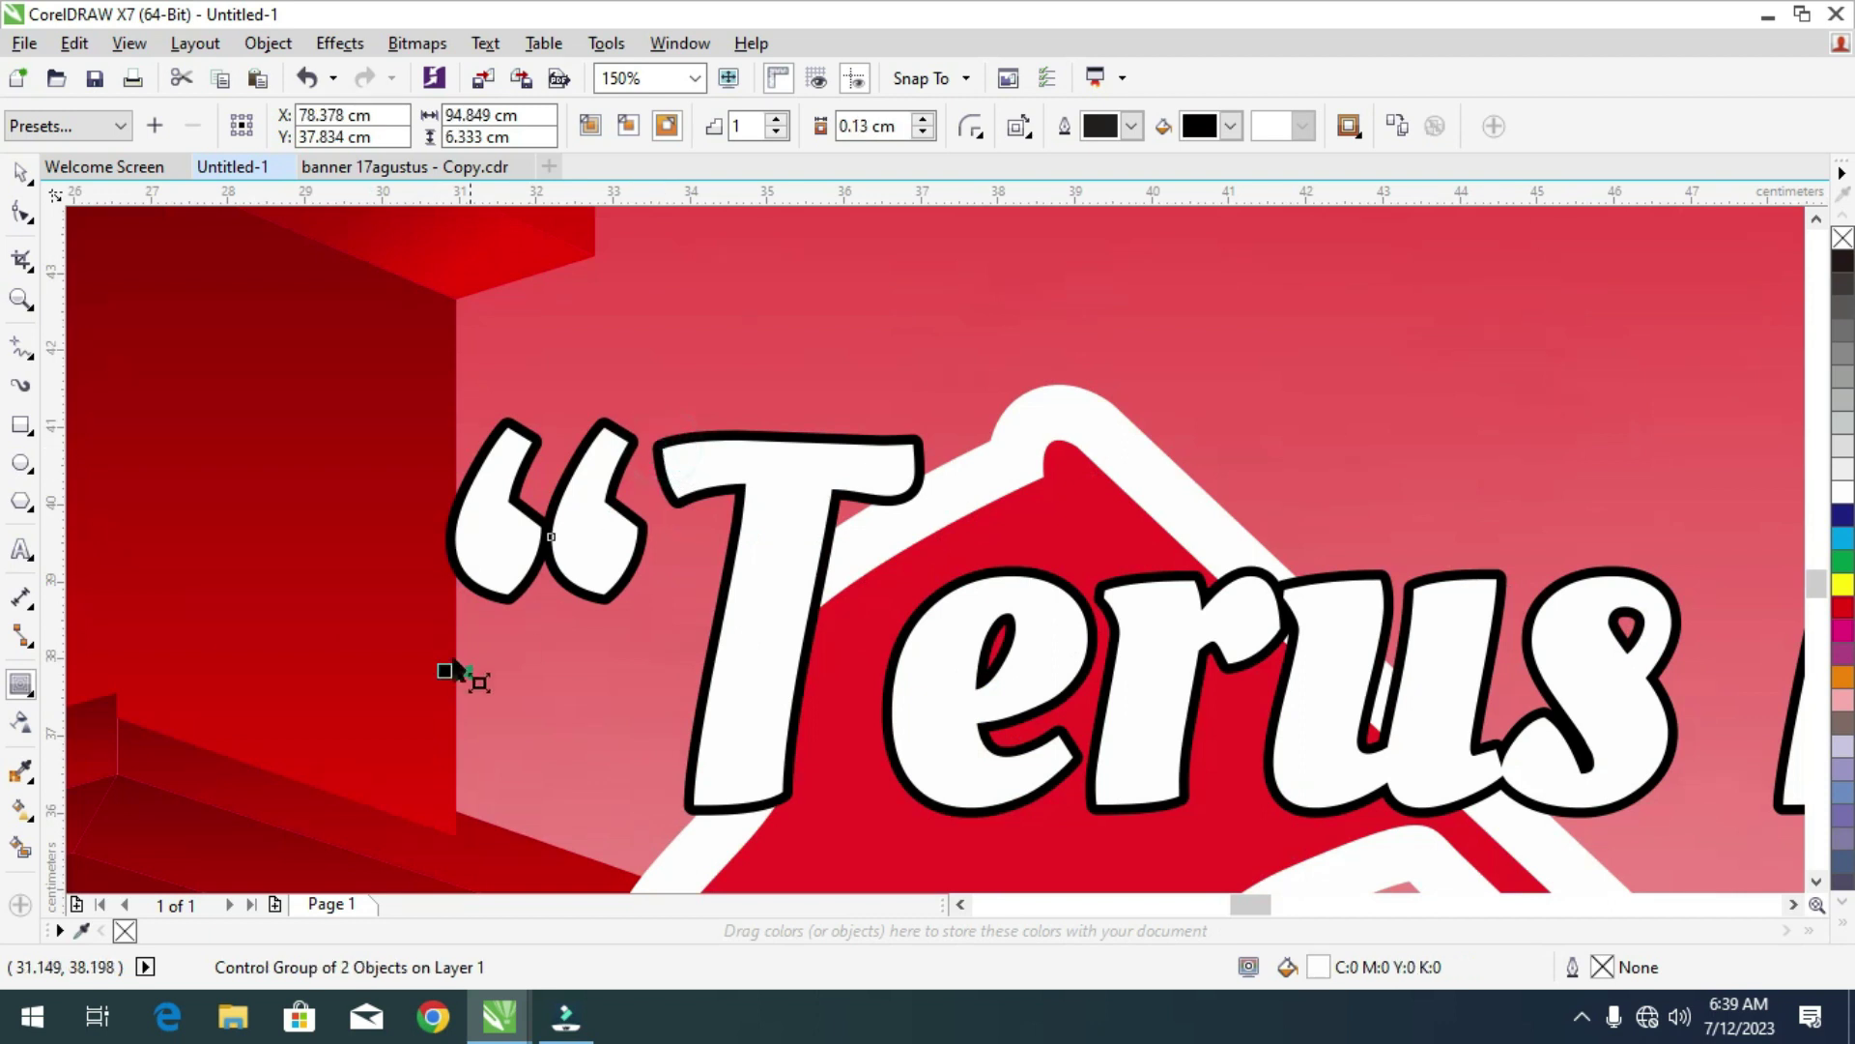
left_click_drag(445, 671, 437, 674)
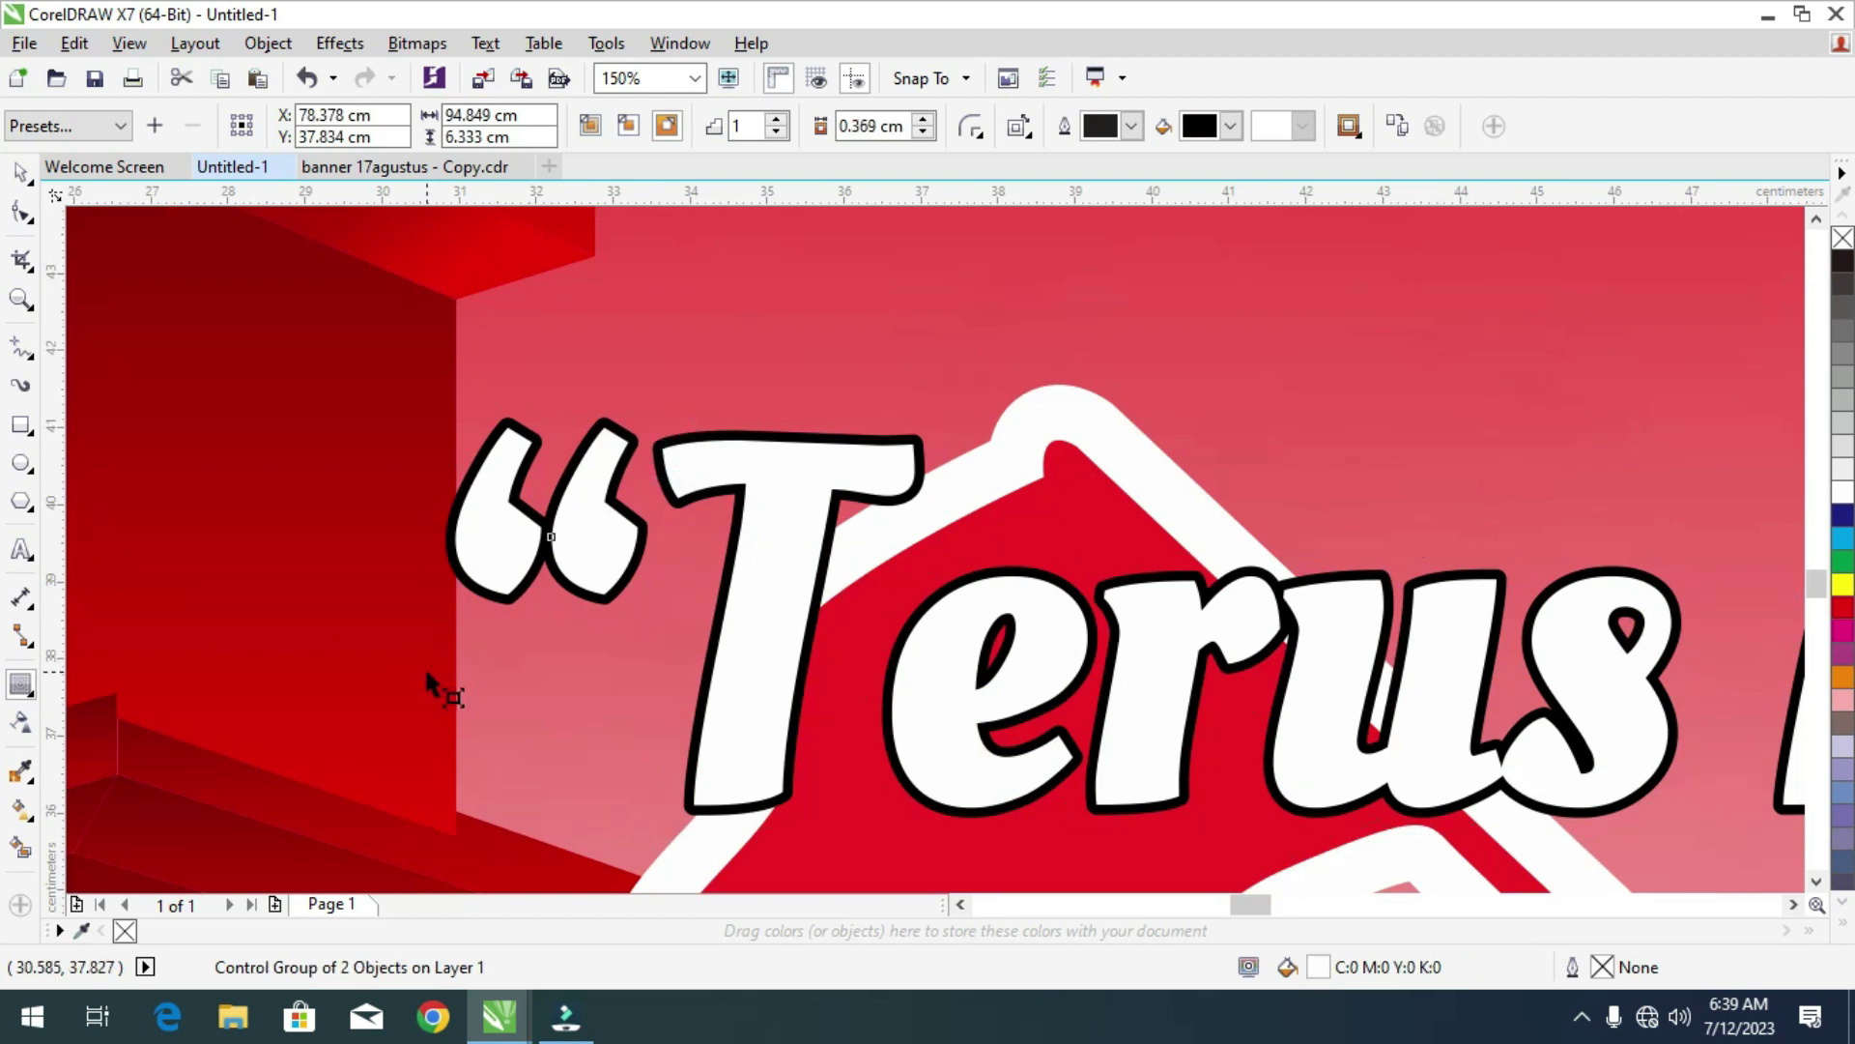
scroll(455, 663, "down", 5)
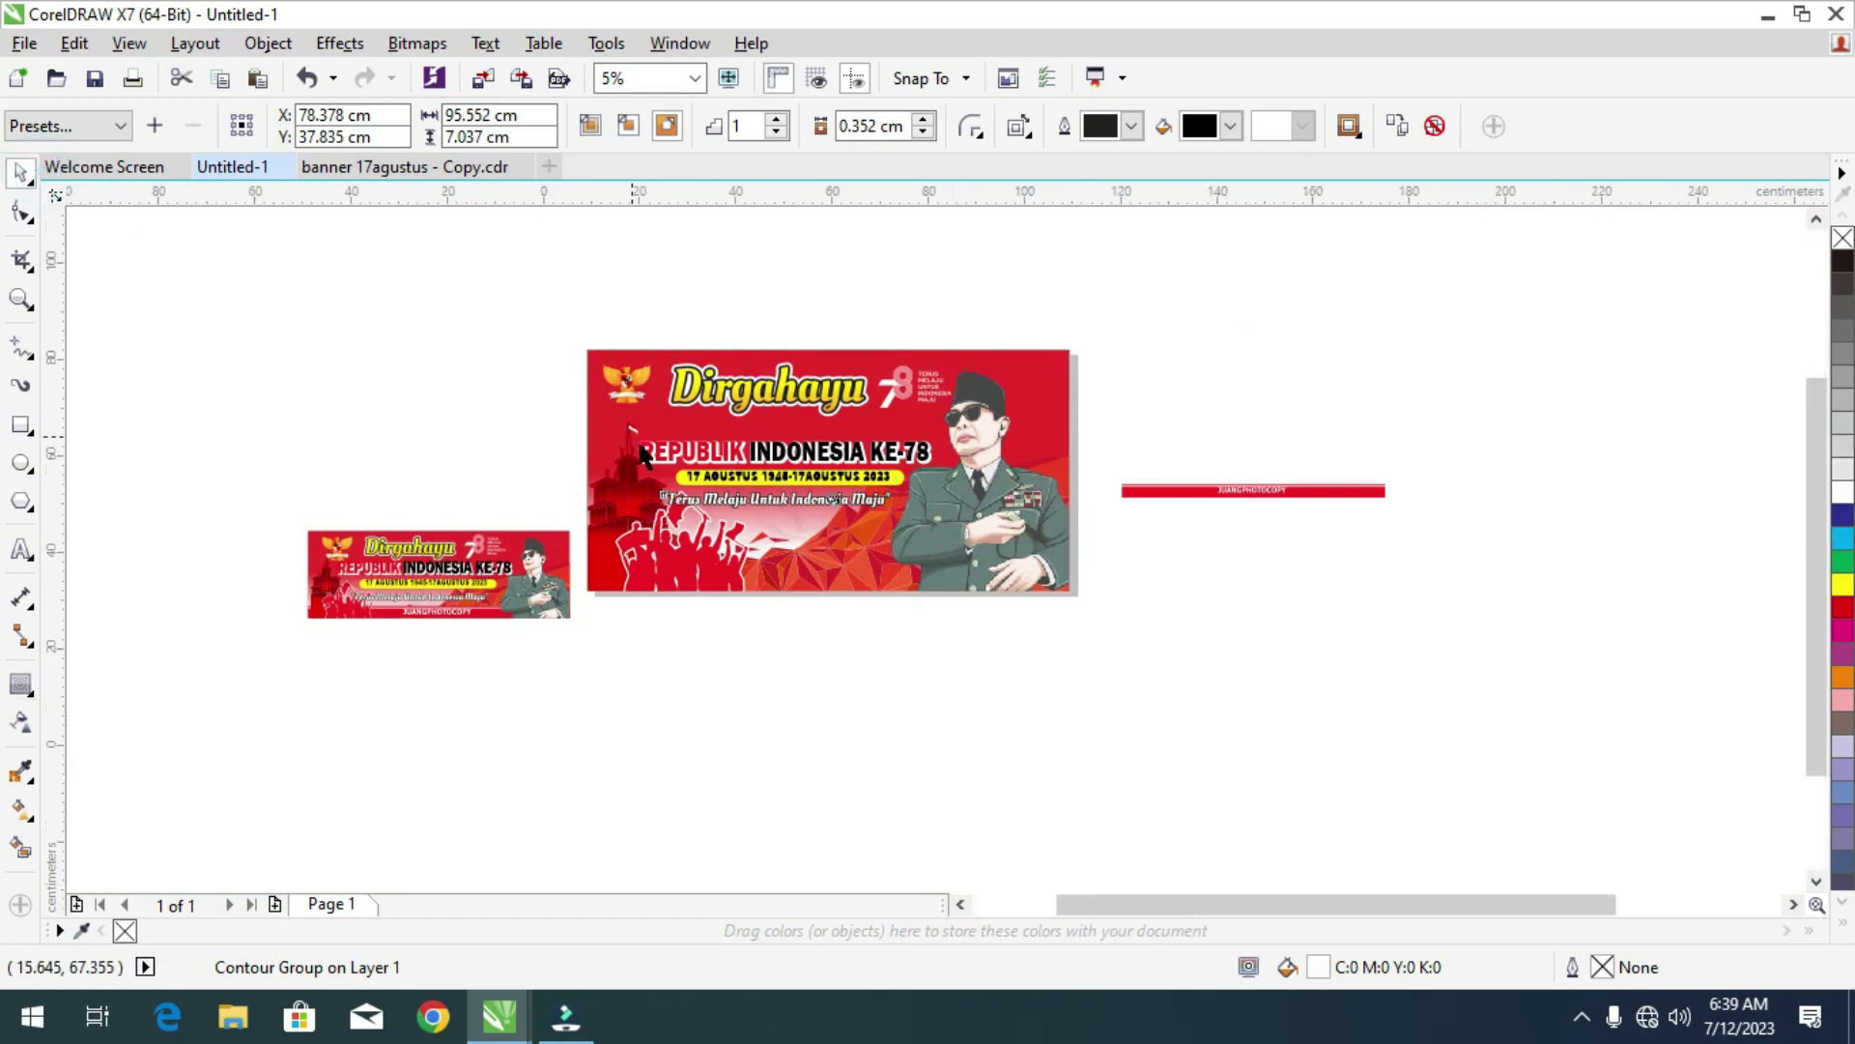
Select the whole "REPUBLIK INDONESIA KE-78" line with its contours and enlarge it proportionally to about 126 x 9.9 cm.
scroll(604, 498, "up", 1)
left_click(451, 534)
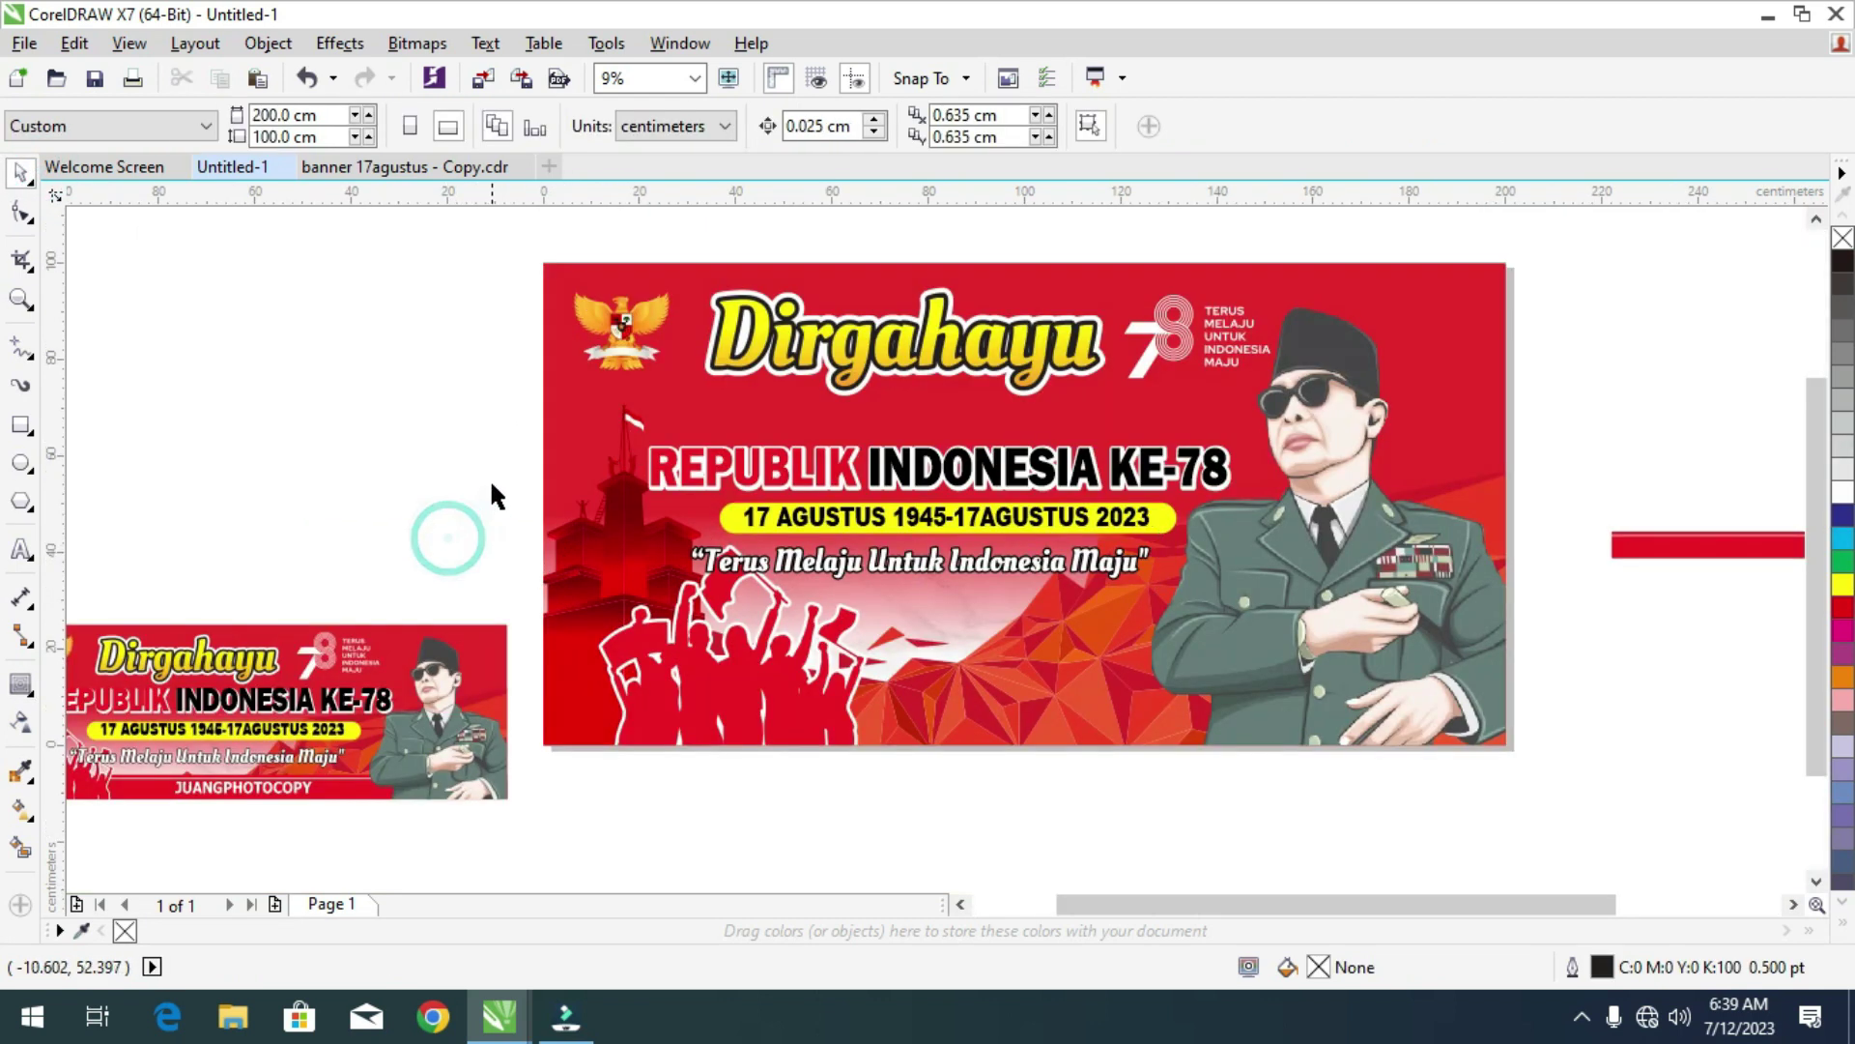
left_click_drag(489, 426, 1244, 488)
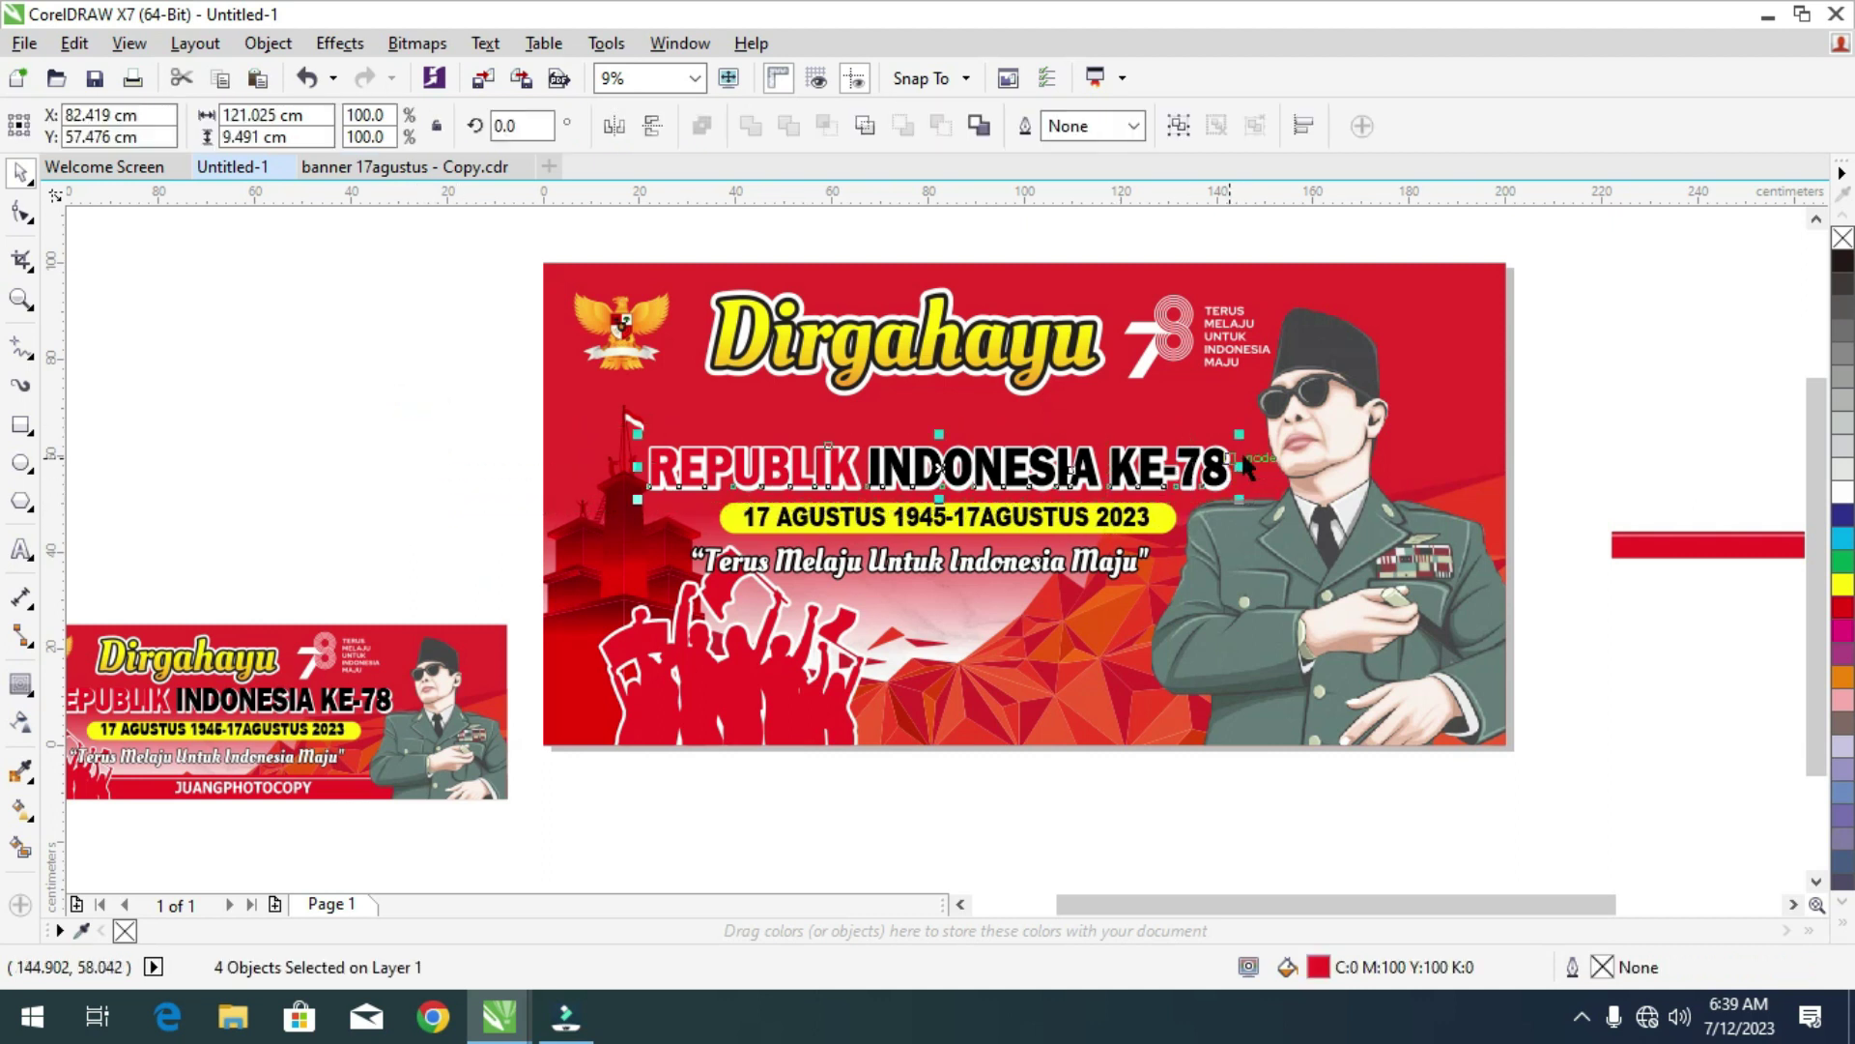
scroll(1239, 437, "up", 1)
left_click_drag(1229, 419, 1283, 415)
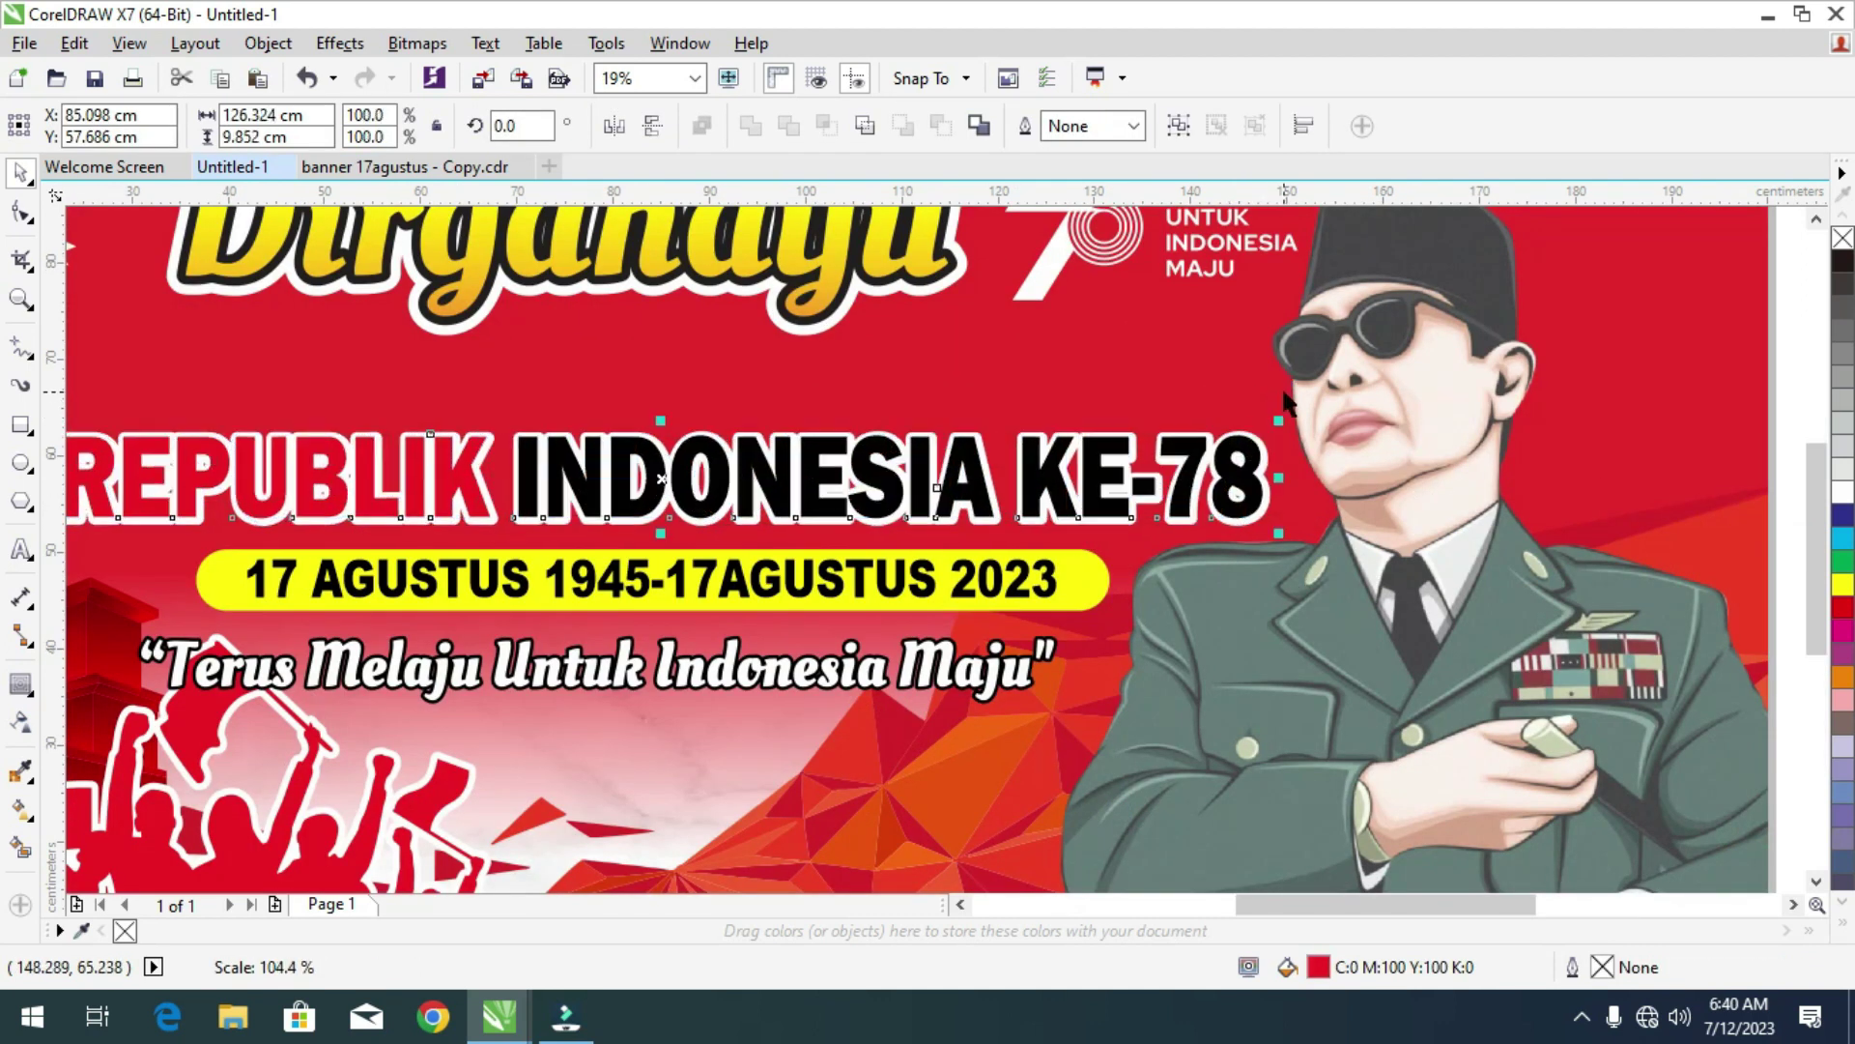
scroll(1222, 406, "down", 2)
scroll(881, 433, "up", 2)
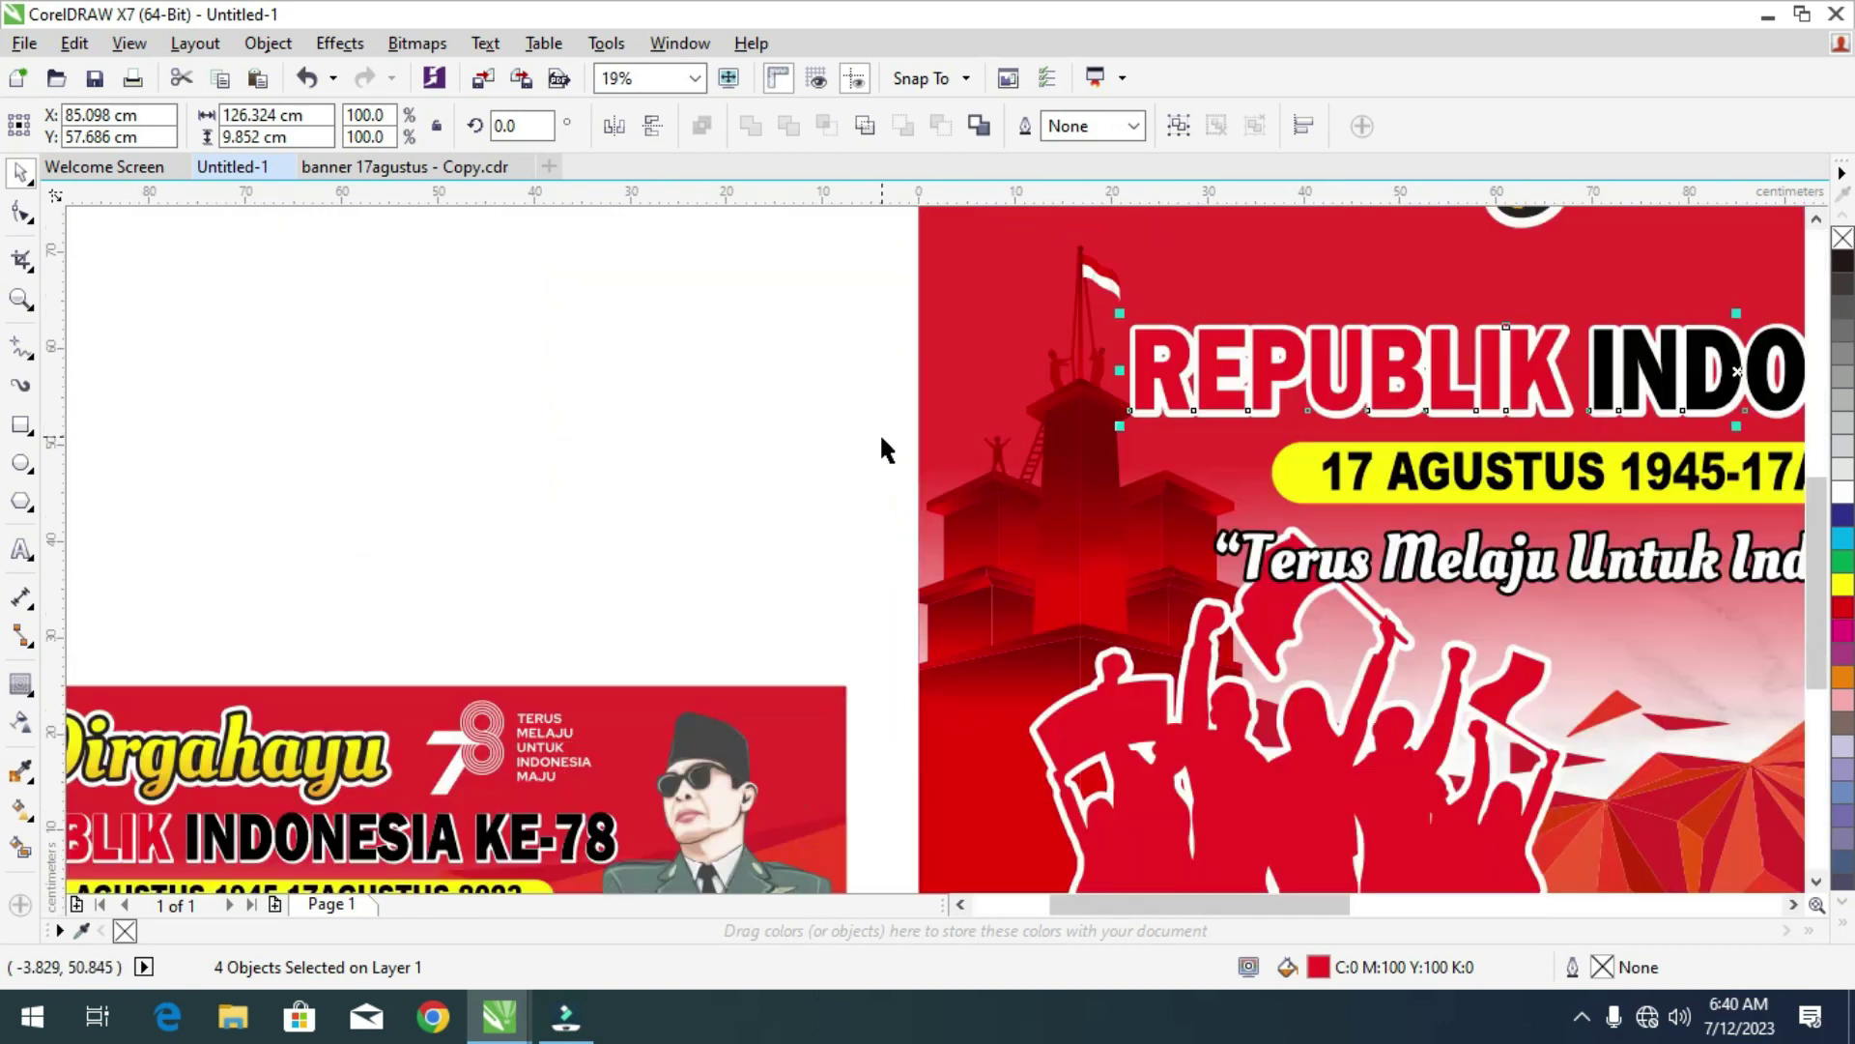
scroll(924, 440, "down", 1)
scroll(1360, 473, "up", 1)
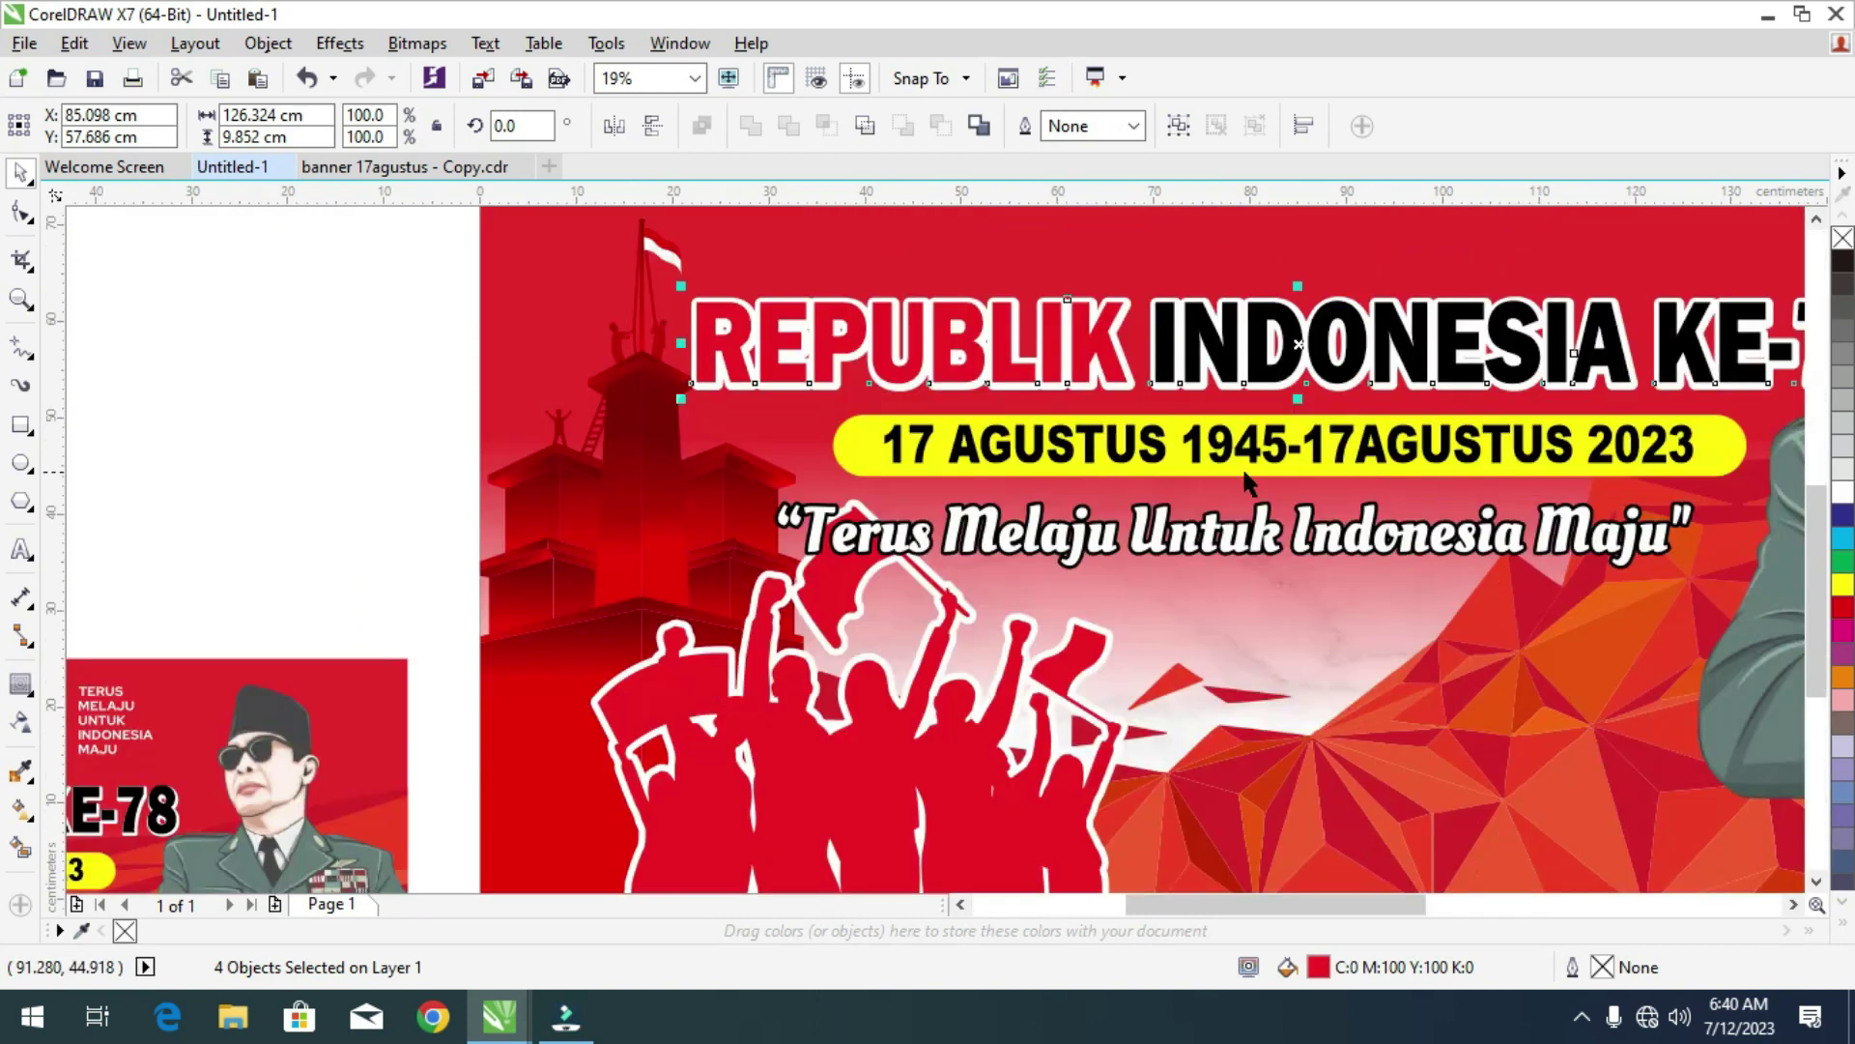
scroll(1116, 481, "down", 1)
scroll(1028, 509, "down", 1)
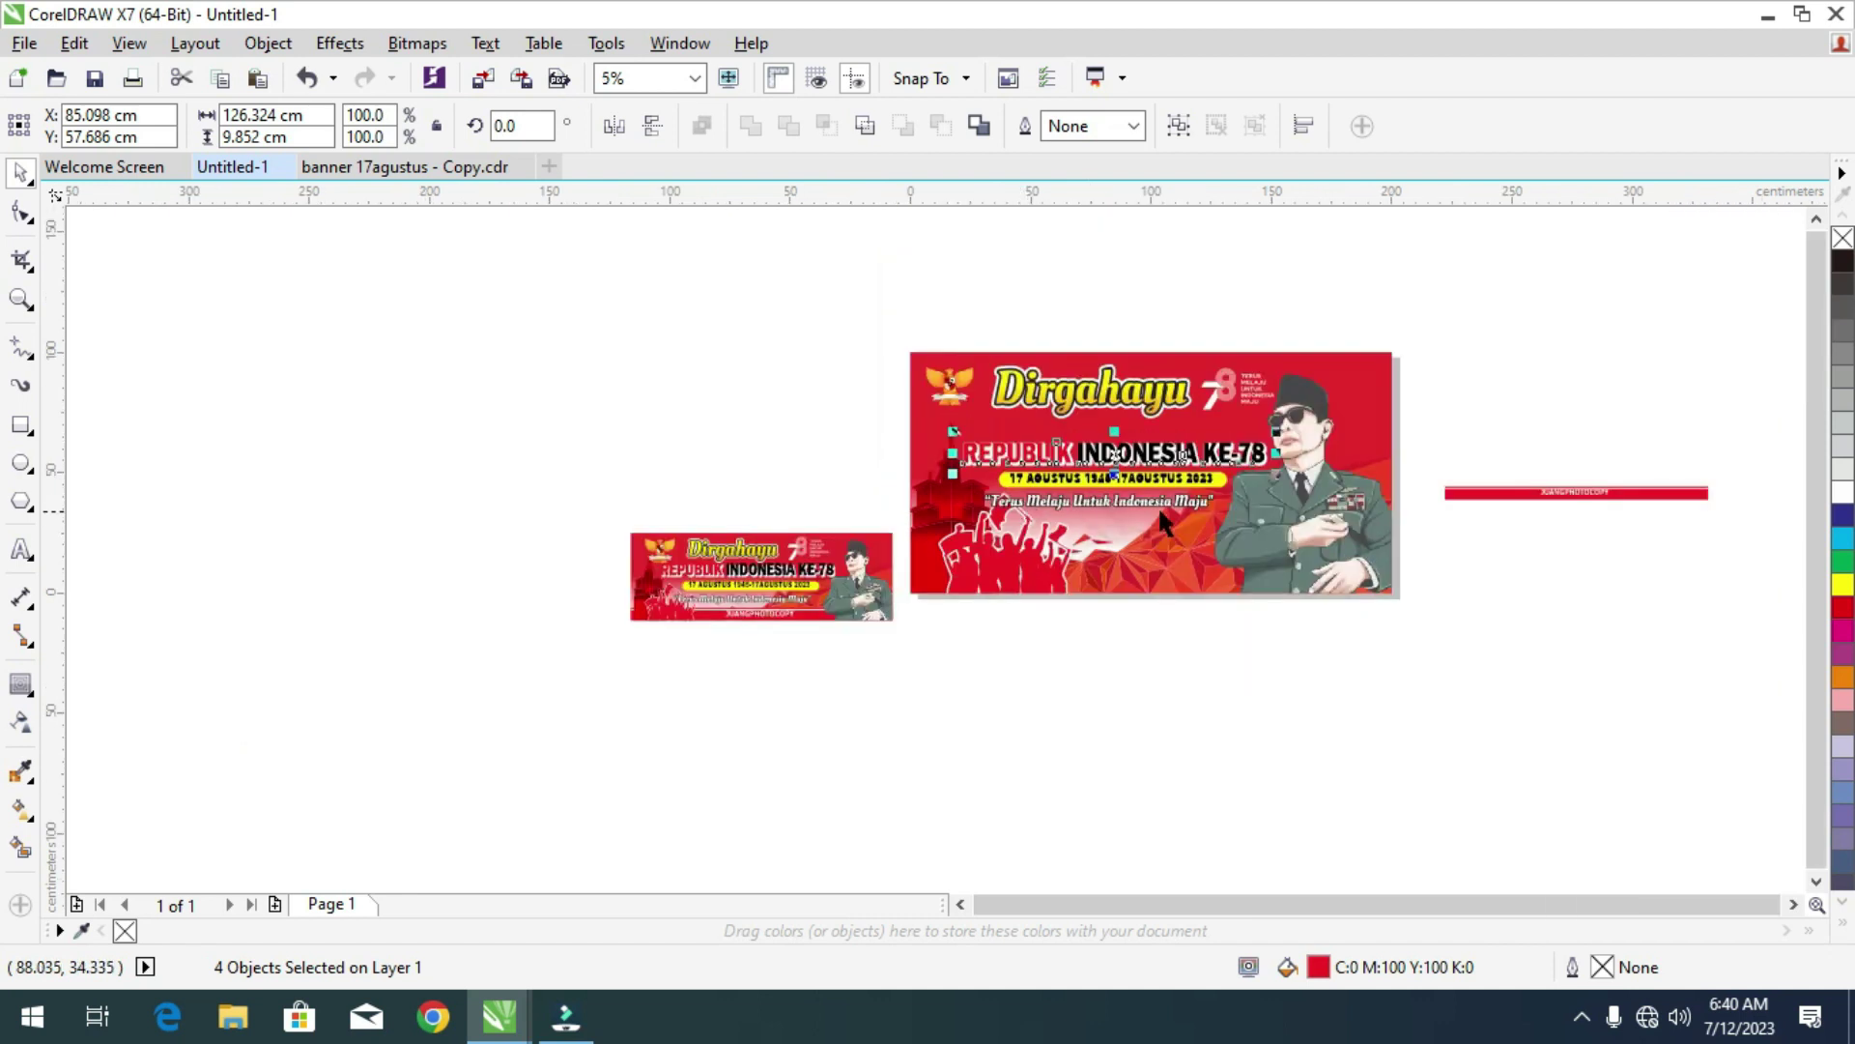
Move the "JUANGPHOTOCOPY" strip onto the banner's lower edge and enlarge it proportionally to about 191 x 10.8 cm.
scroll(1546, 496, "up", 1)
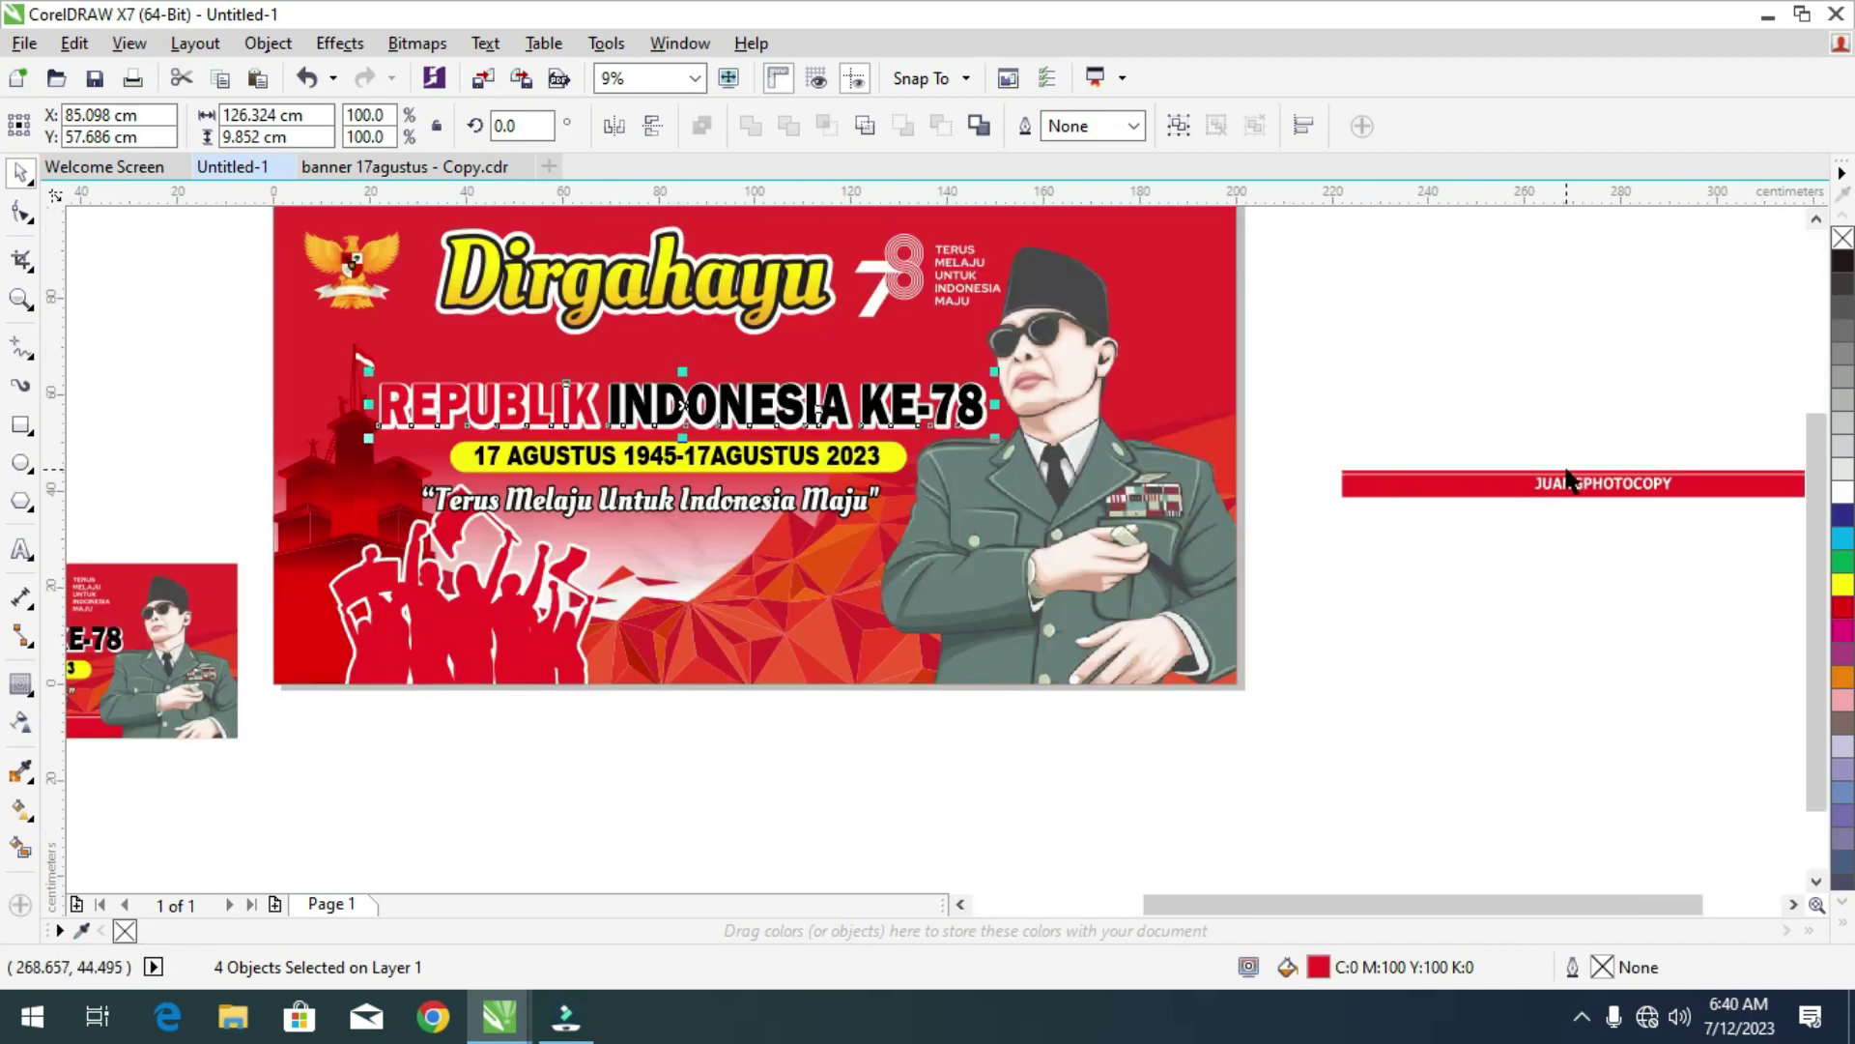
left_click_drag(1309, 443, 1668, 542)
left_click_drag(1578, 489, 948, 672)
scroll(948, 673, "down", 2)
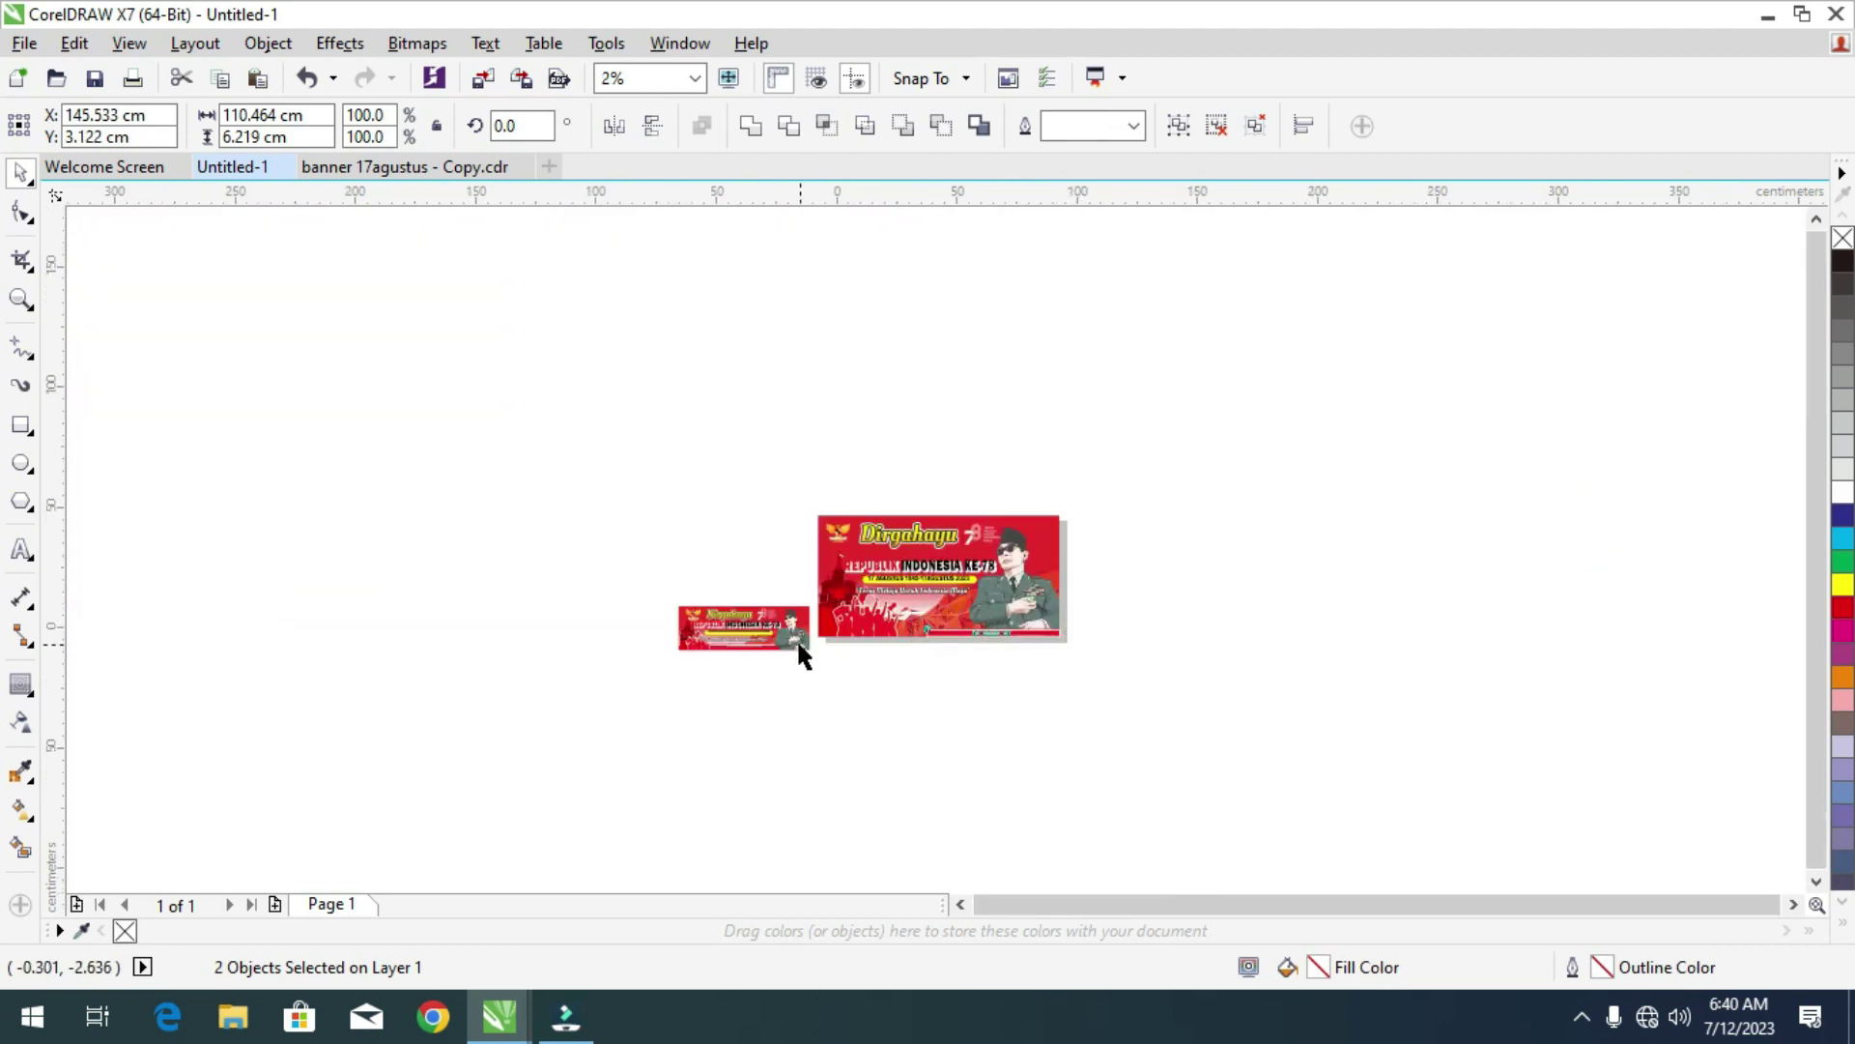
scroll(807, 656, "up", 1)
scroll(937, 601, "up", 1)
left_click_drag(1159, 616, 810, 570)
scroll(835, 604, "up", 1)
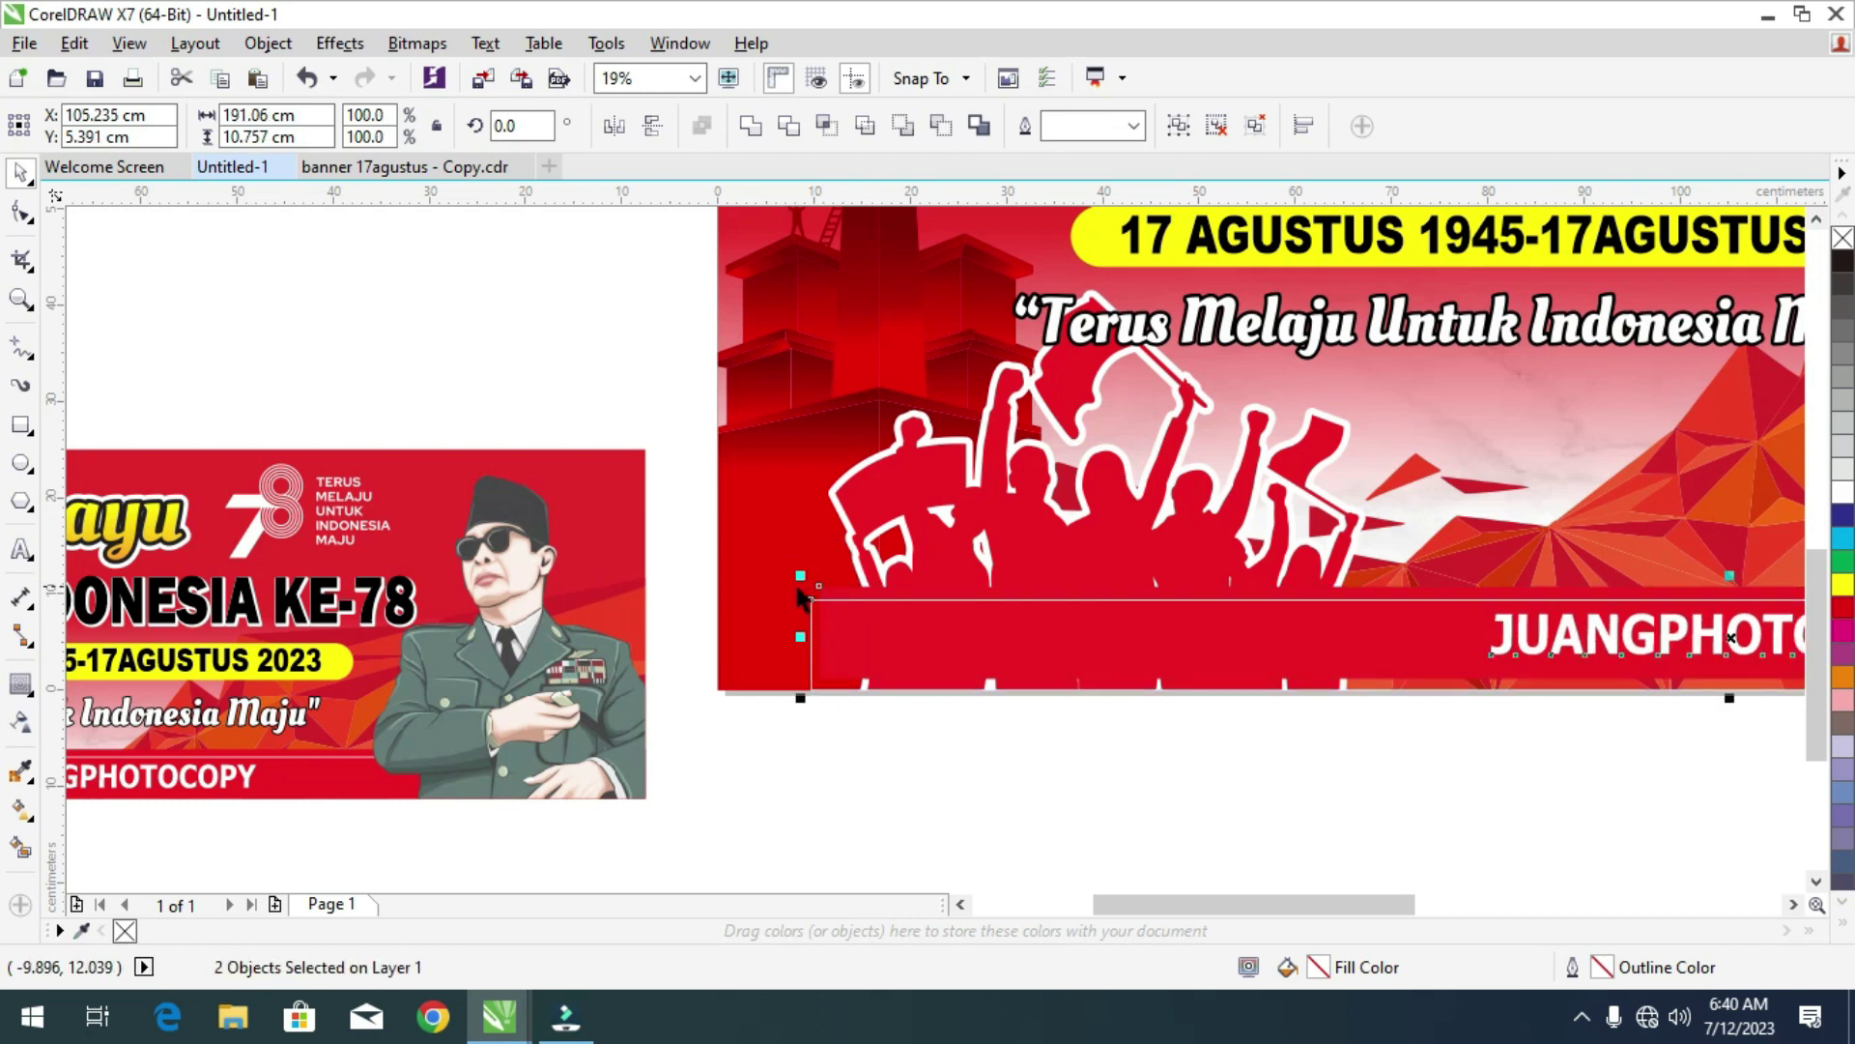
Try a 1.0 pt outline on the grouped red strip and white frame, and undo it.
scroll(822, 588, "up", 2)
left_click(270, 597)
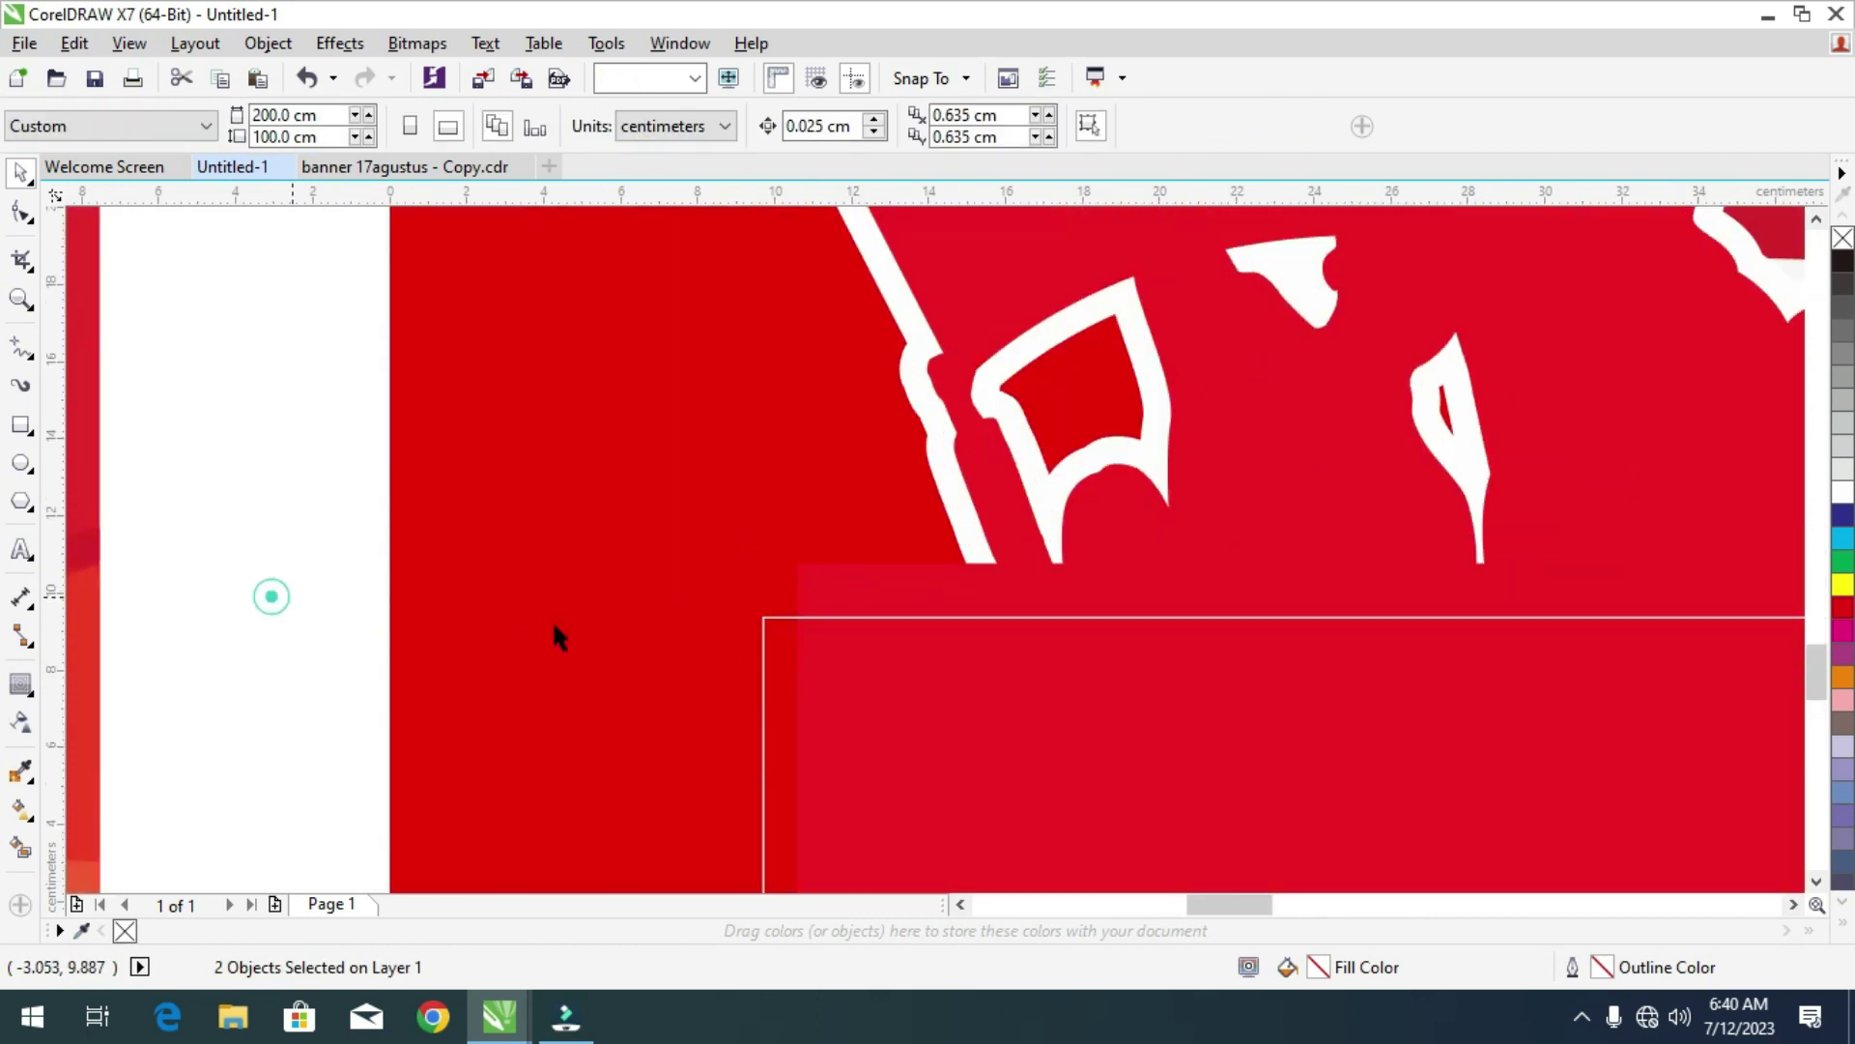
scroll(763, 615, "up", 2)
left_click(770, 559)
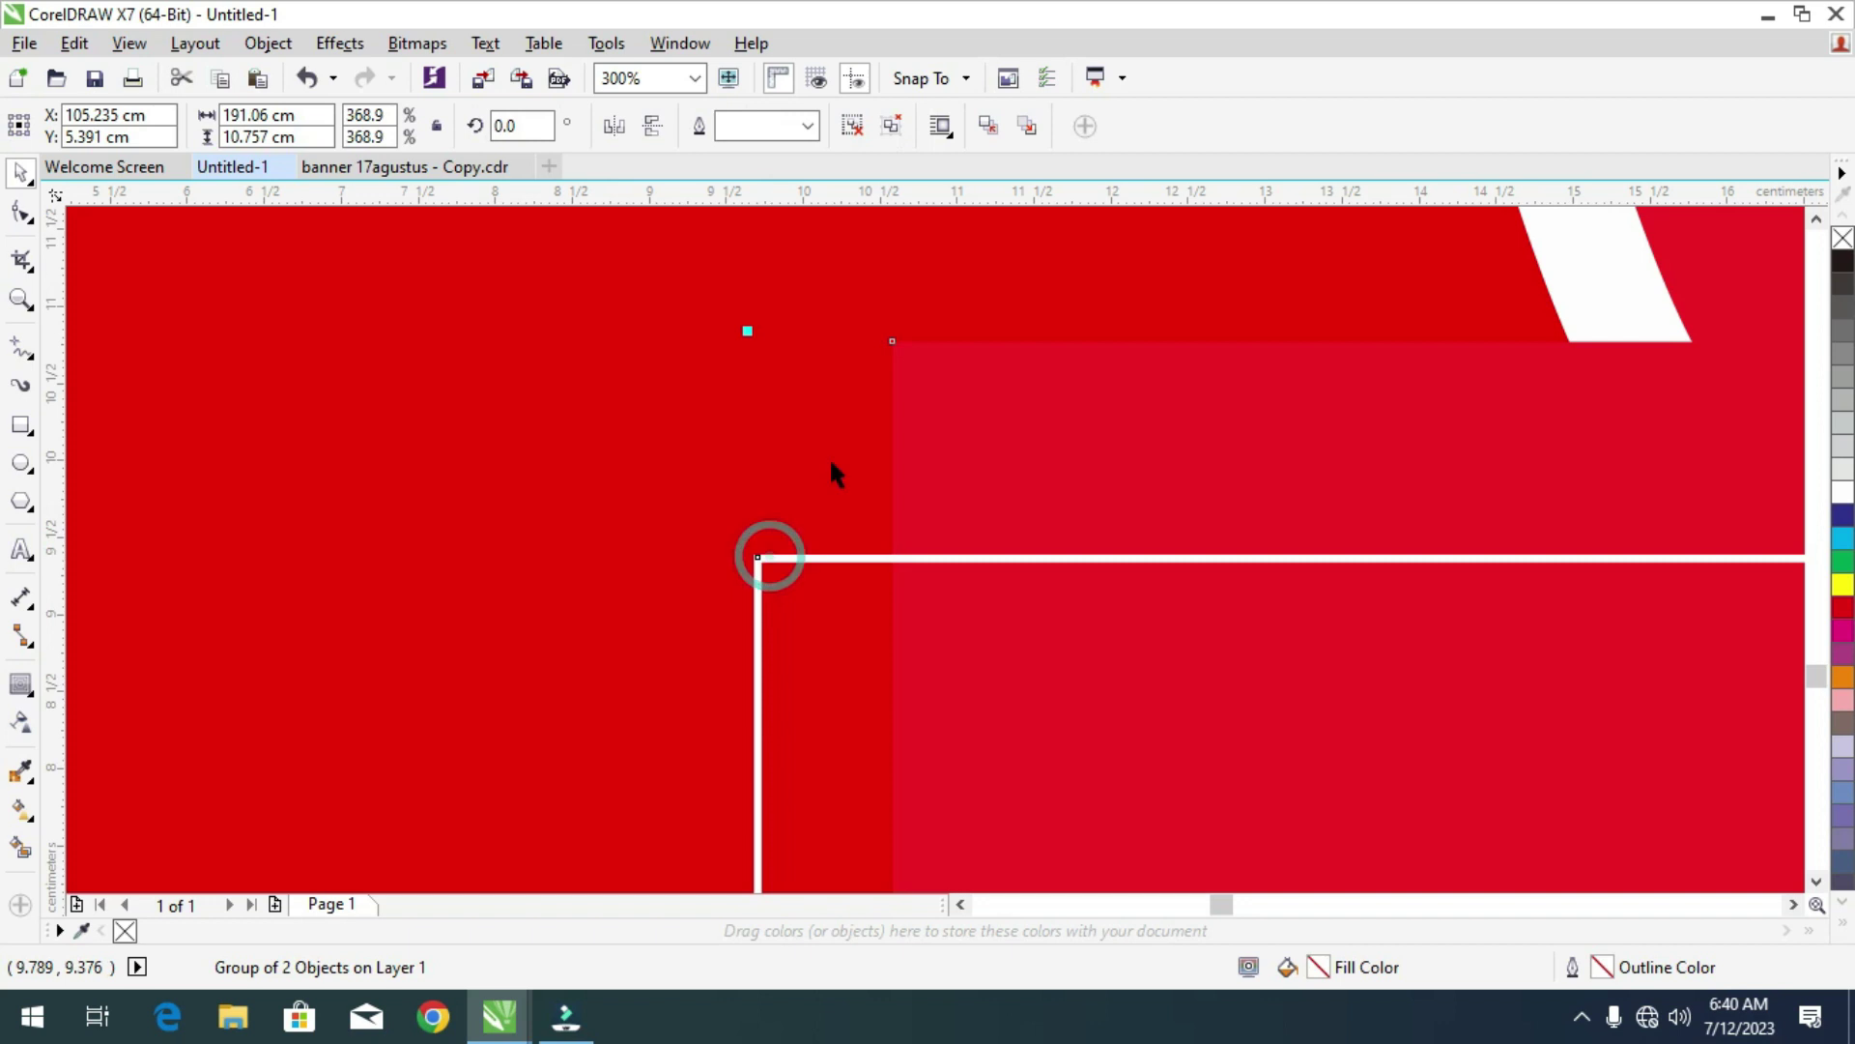
left_click(807, 126)
left_click(754, 235)
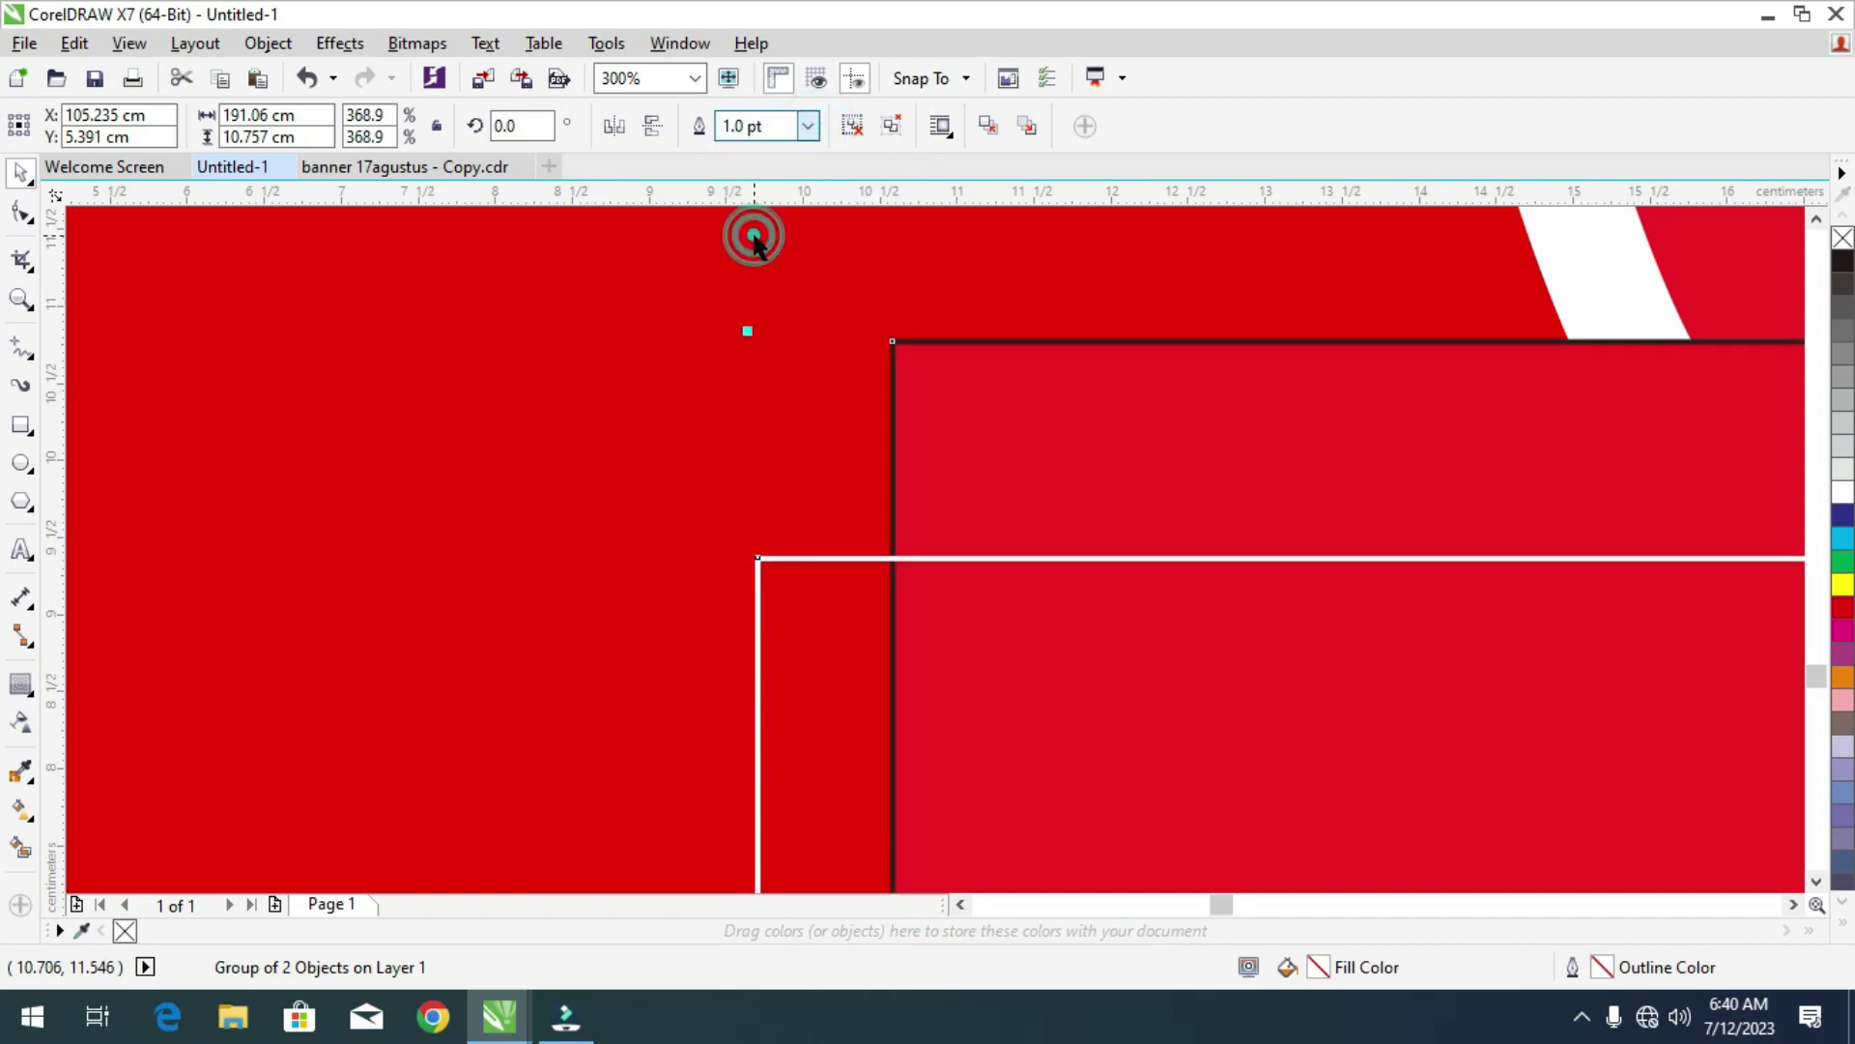
key("ctrl+z")
Ungroup the footer strip and set the outline width of its white rectangle to 8.0 pt.
left_click(655, 337)
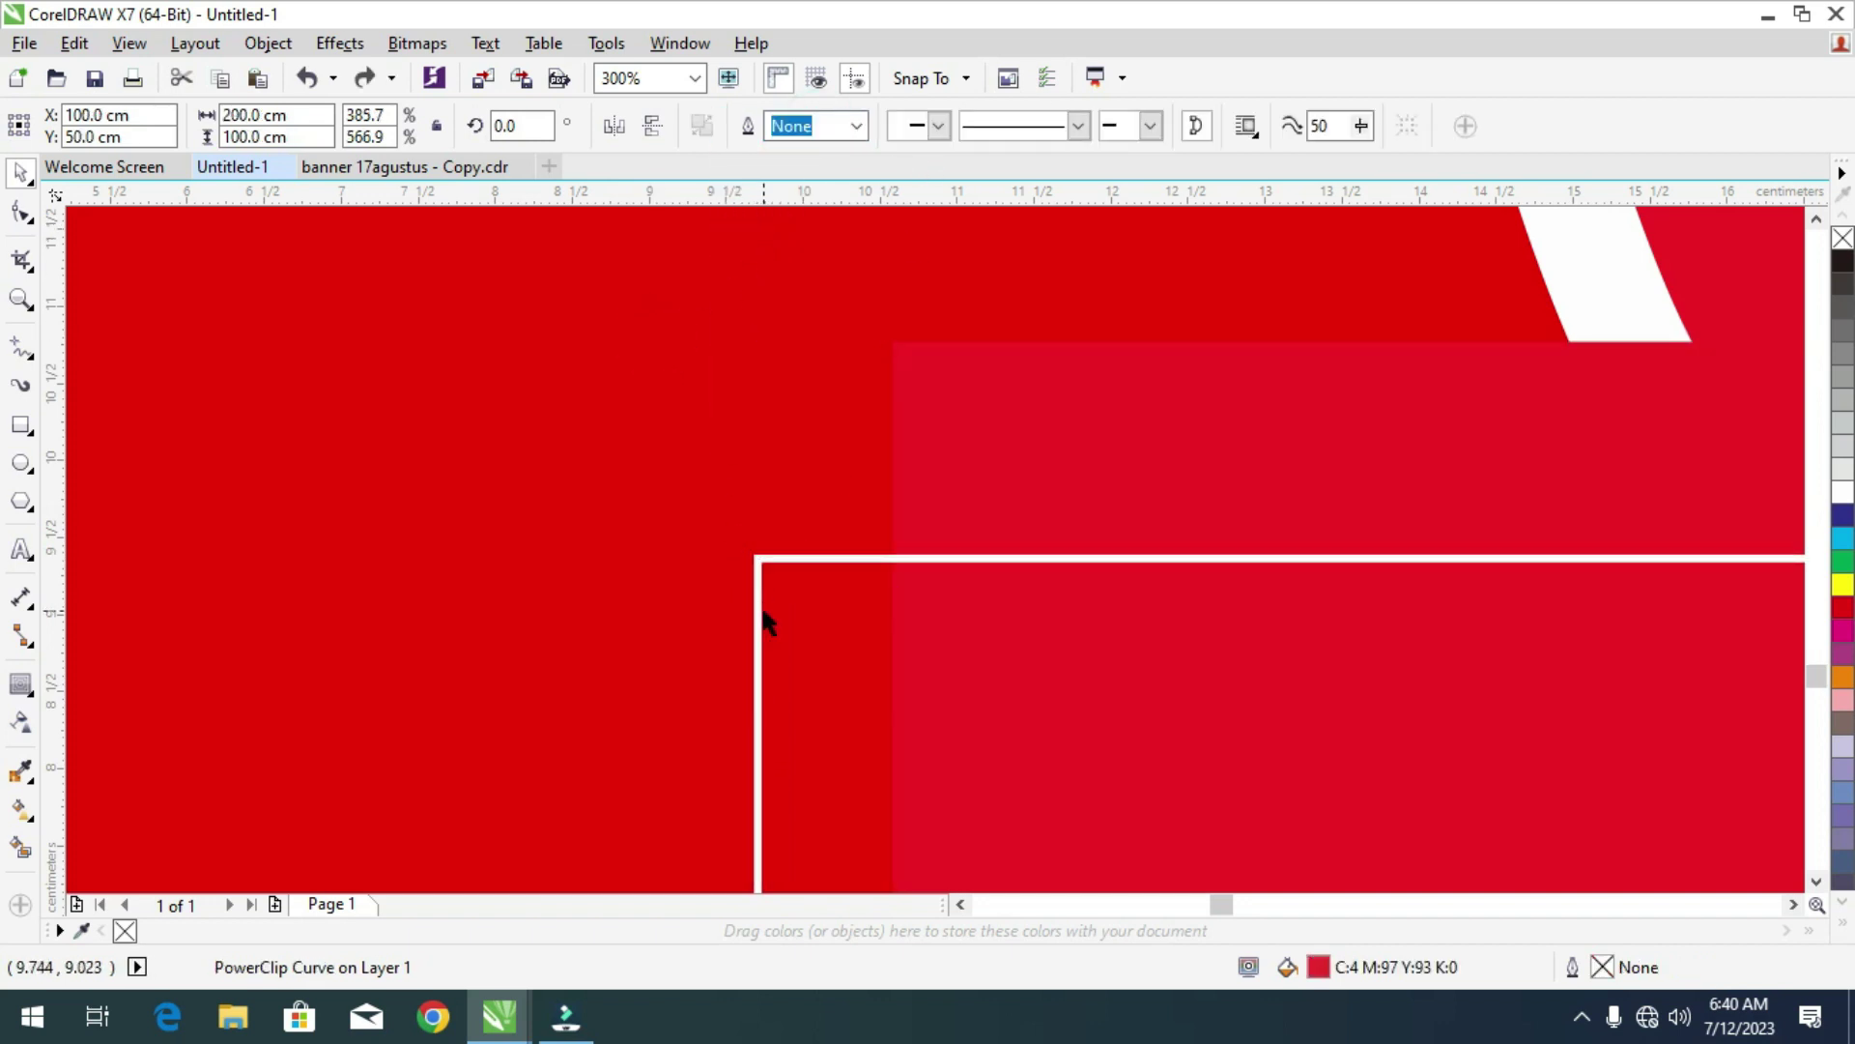
left_click(758, 611)
right_click(759, 611)
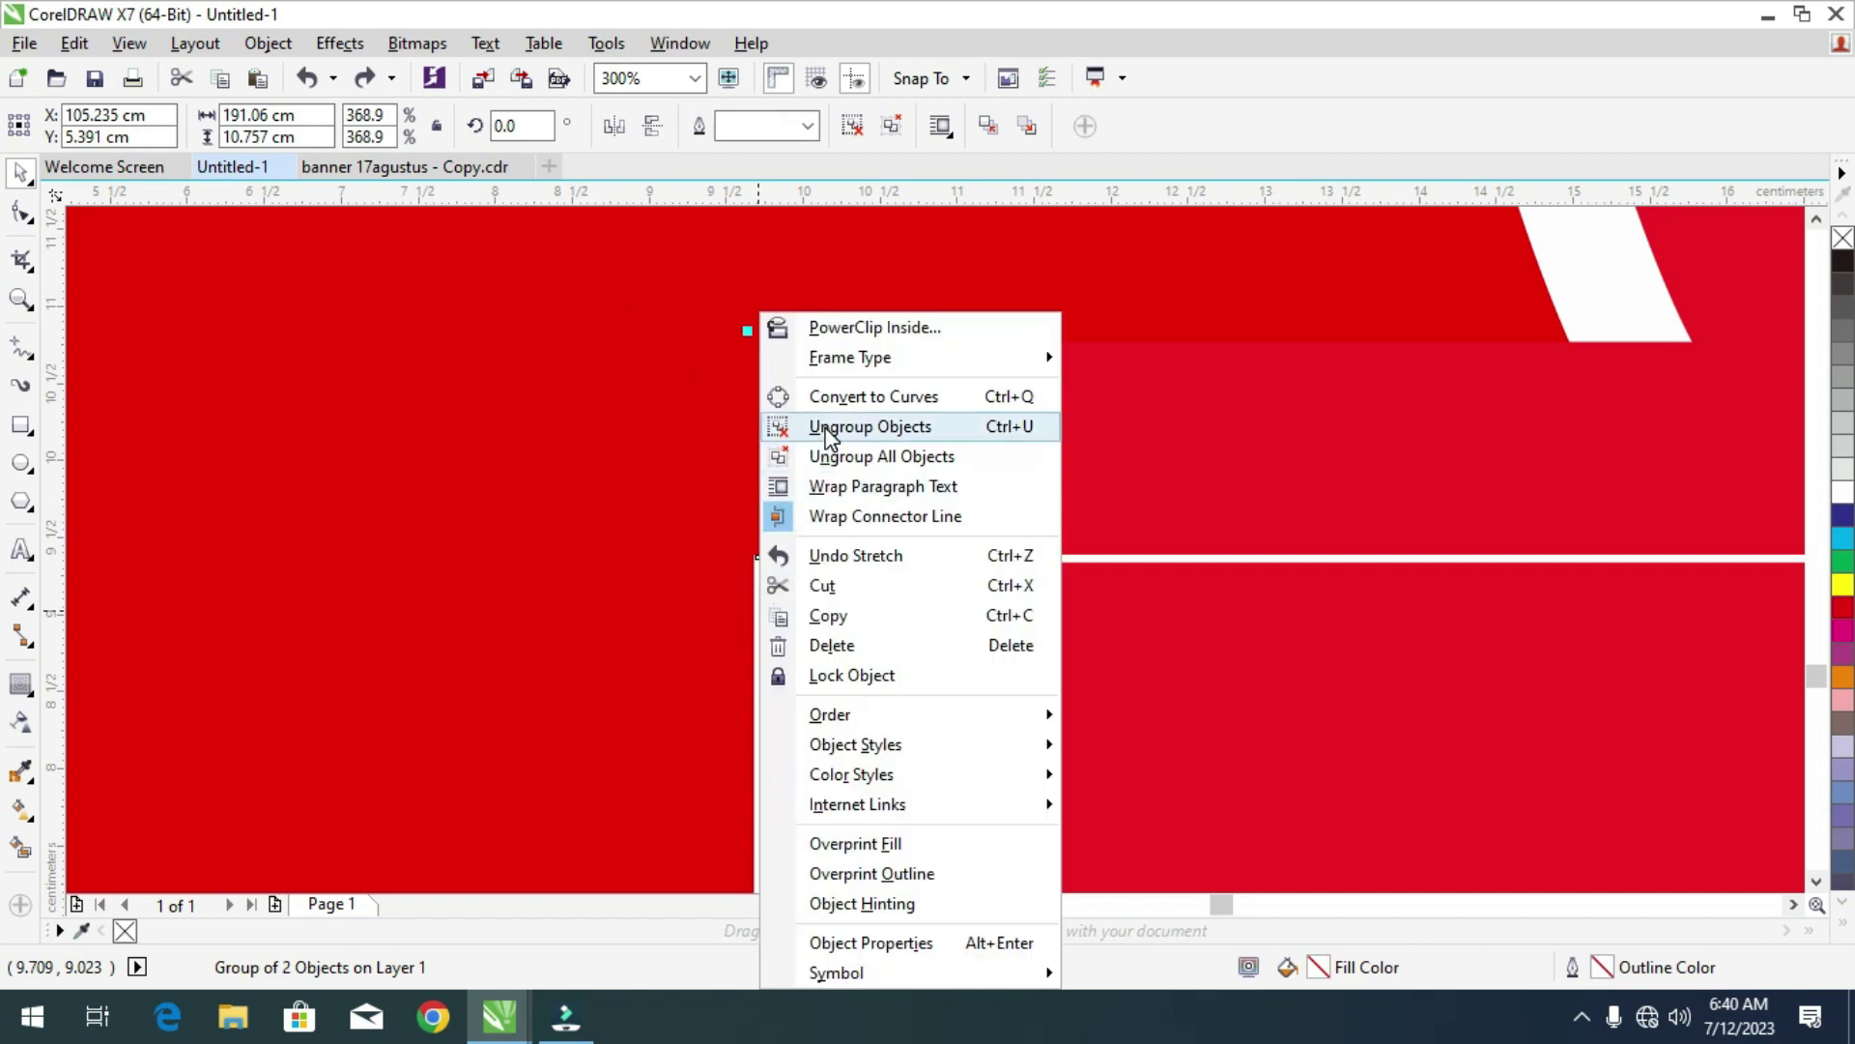
left_click(815, 426)
left_click(672, 486)
left_click(757, 600)
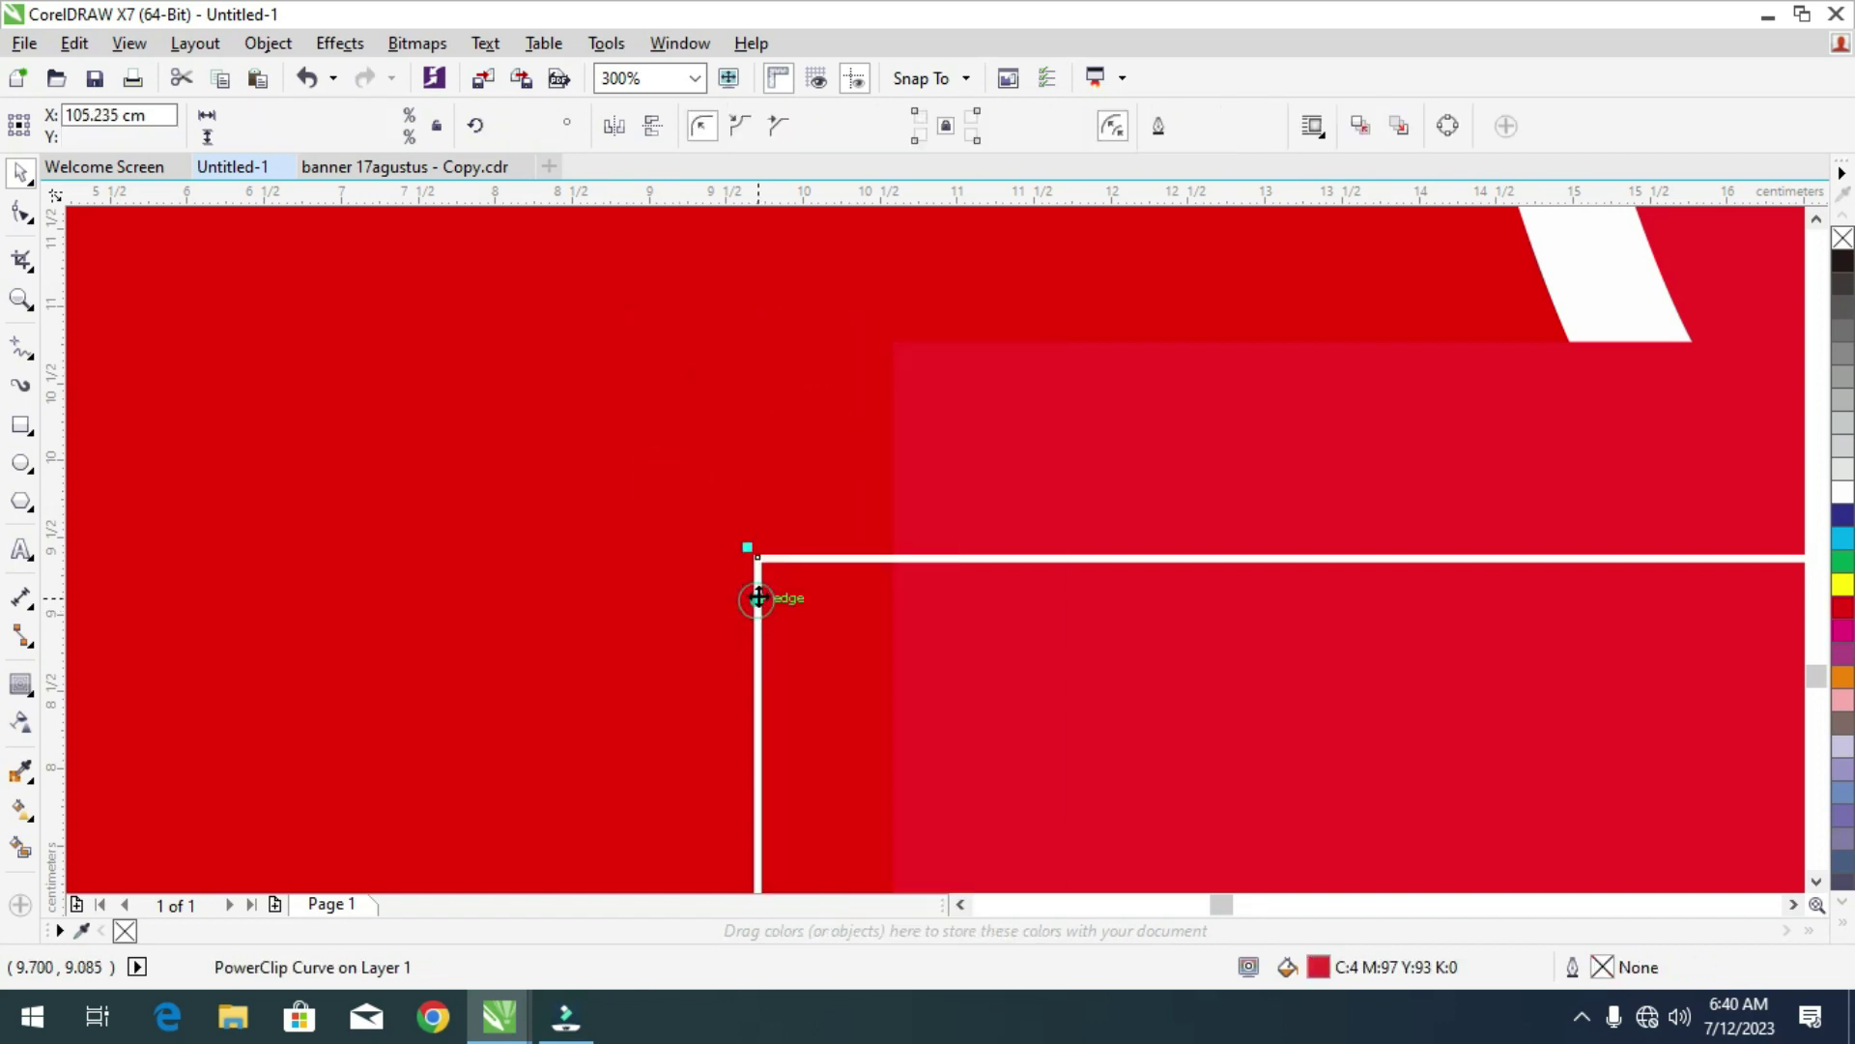
left_click(1266, 129)
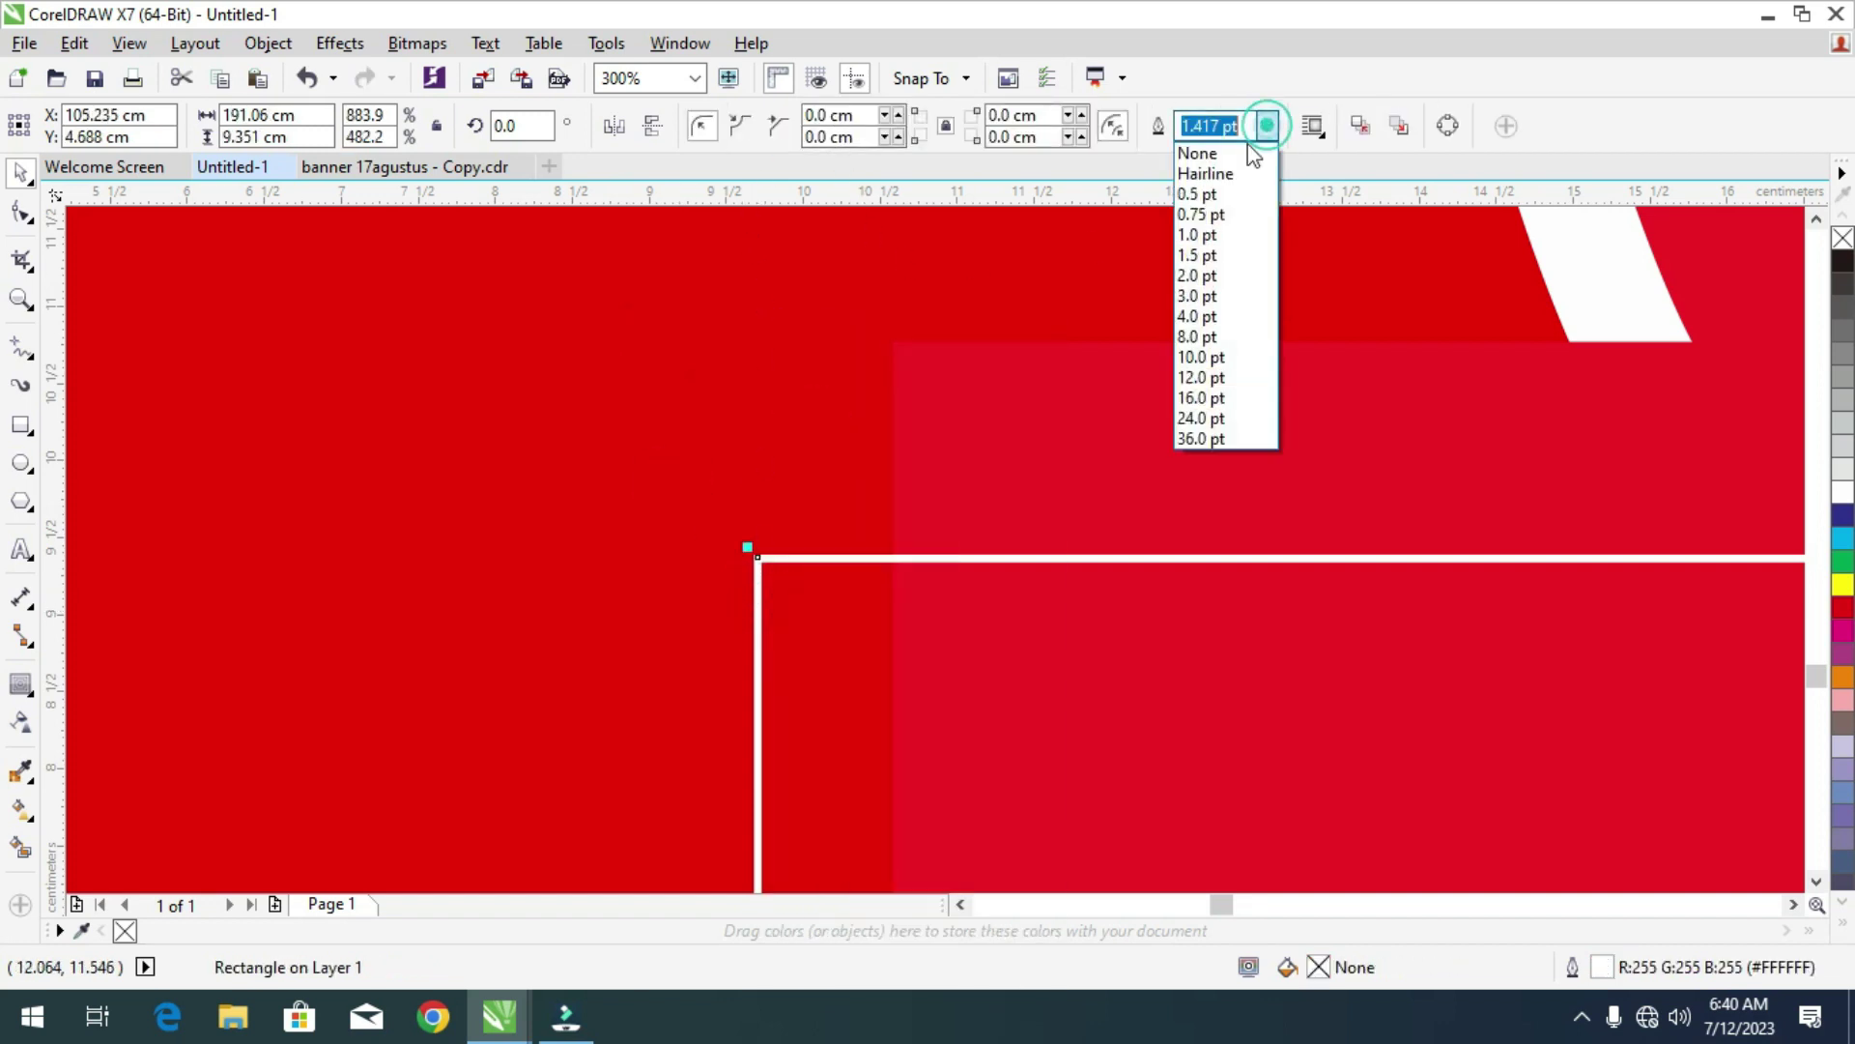
left_click(1184, 333)
scroll(798, 420, "down", 5)
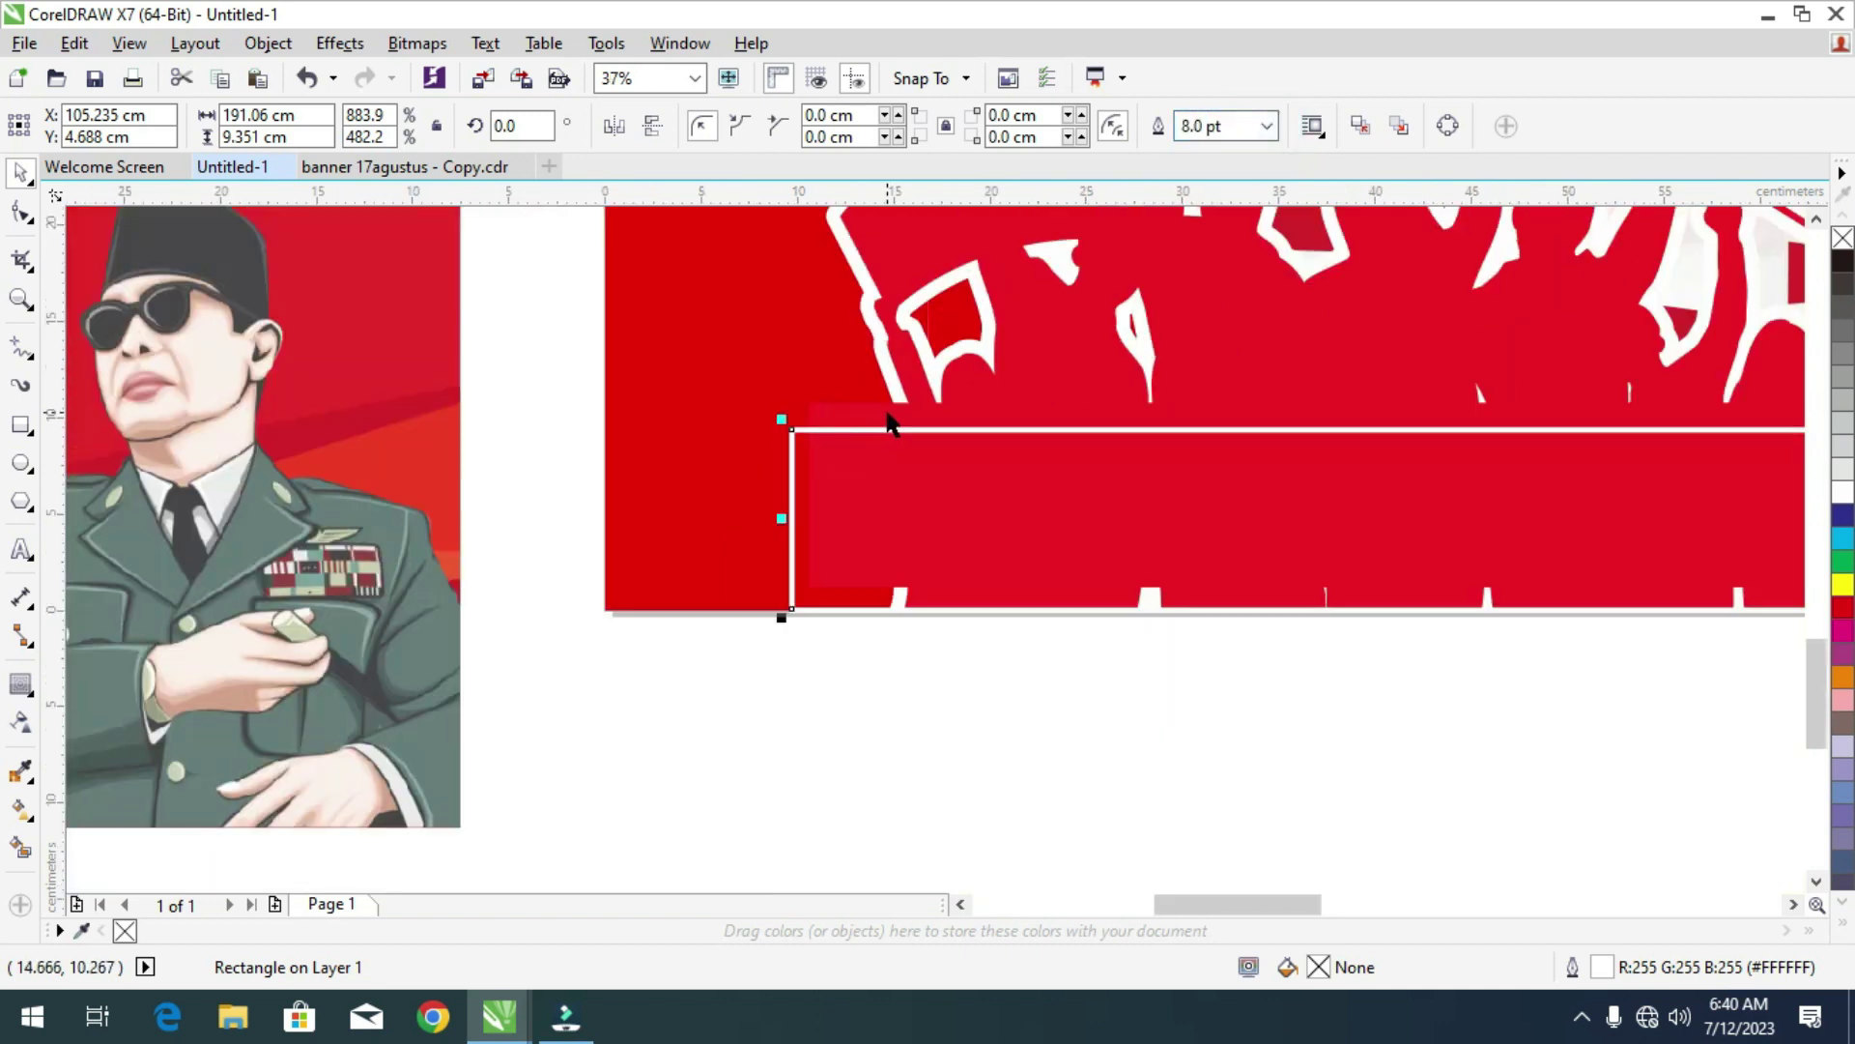
Select the white frame and red strip together, enlarge them to about 204 x 11.5 cm, and shift them to cover the banner's lower edge.
scroll(886, 414, "up", 2)
left_click(774, 431, "shift")
scroll(774, 431, "down", 3)
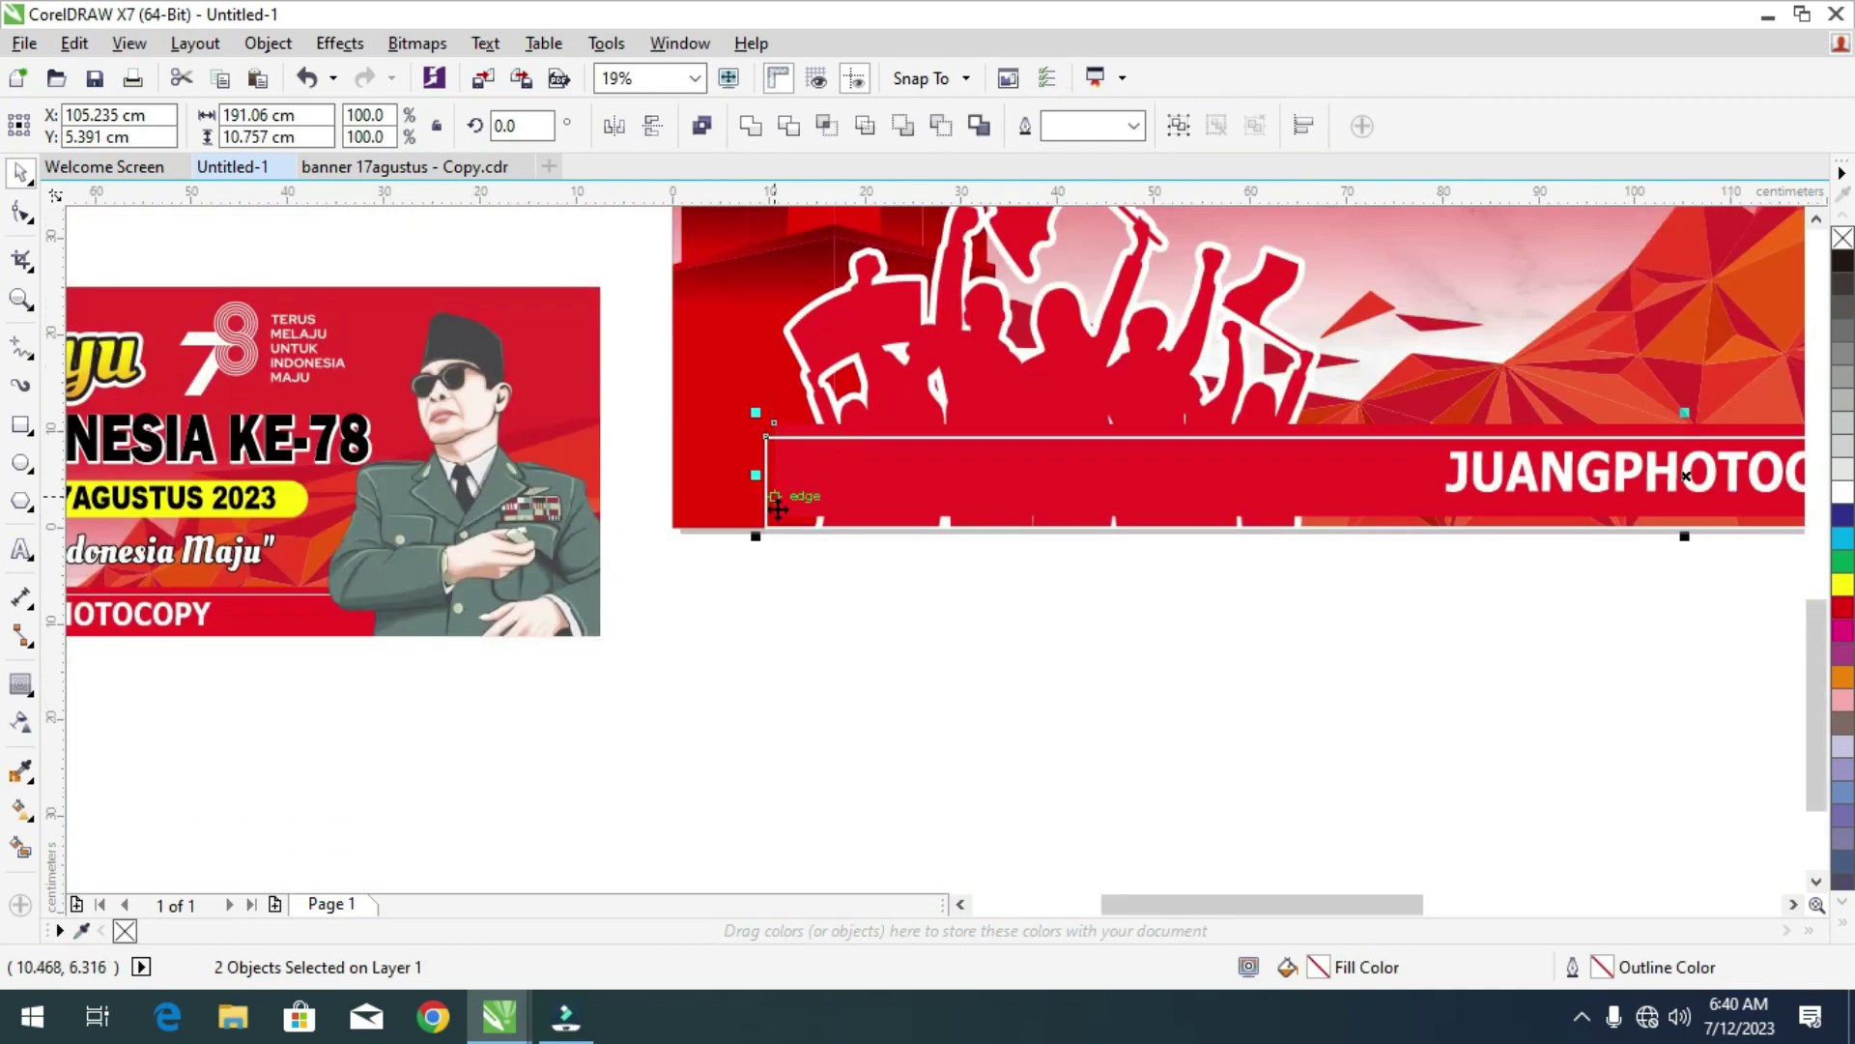
left_click_drag(755, 537, 642, 567)
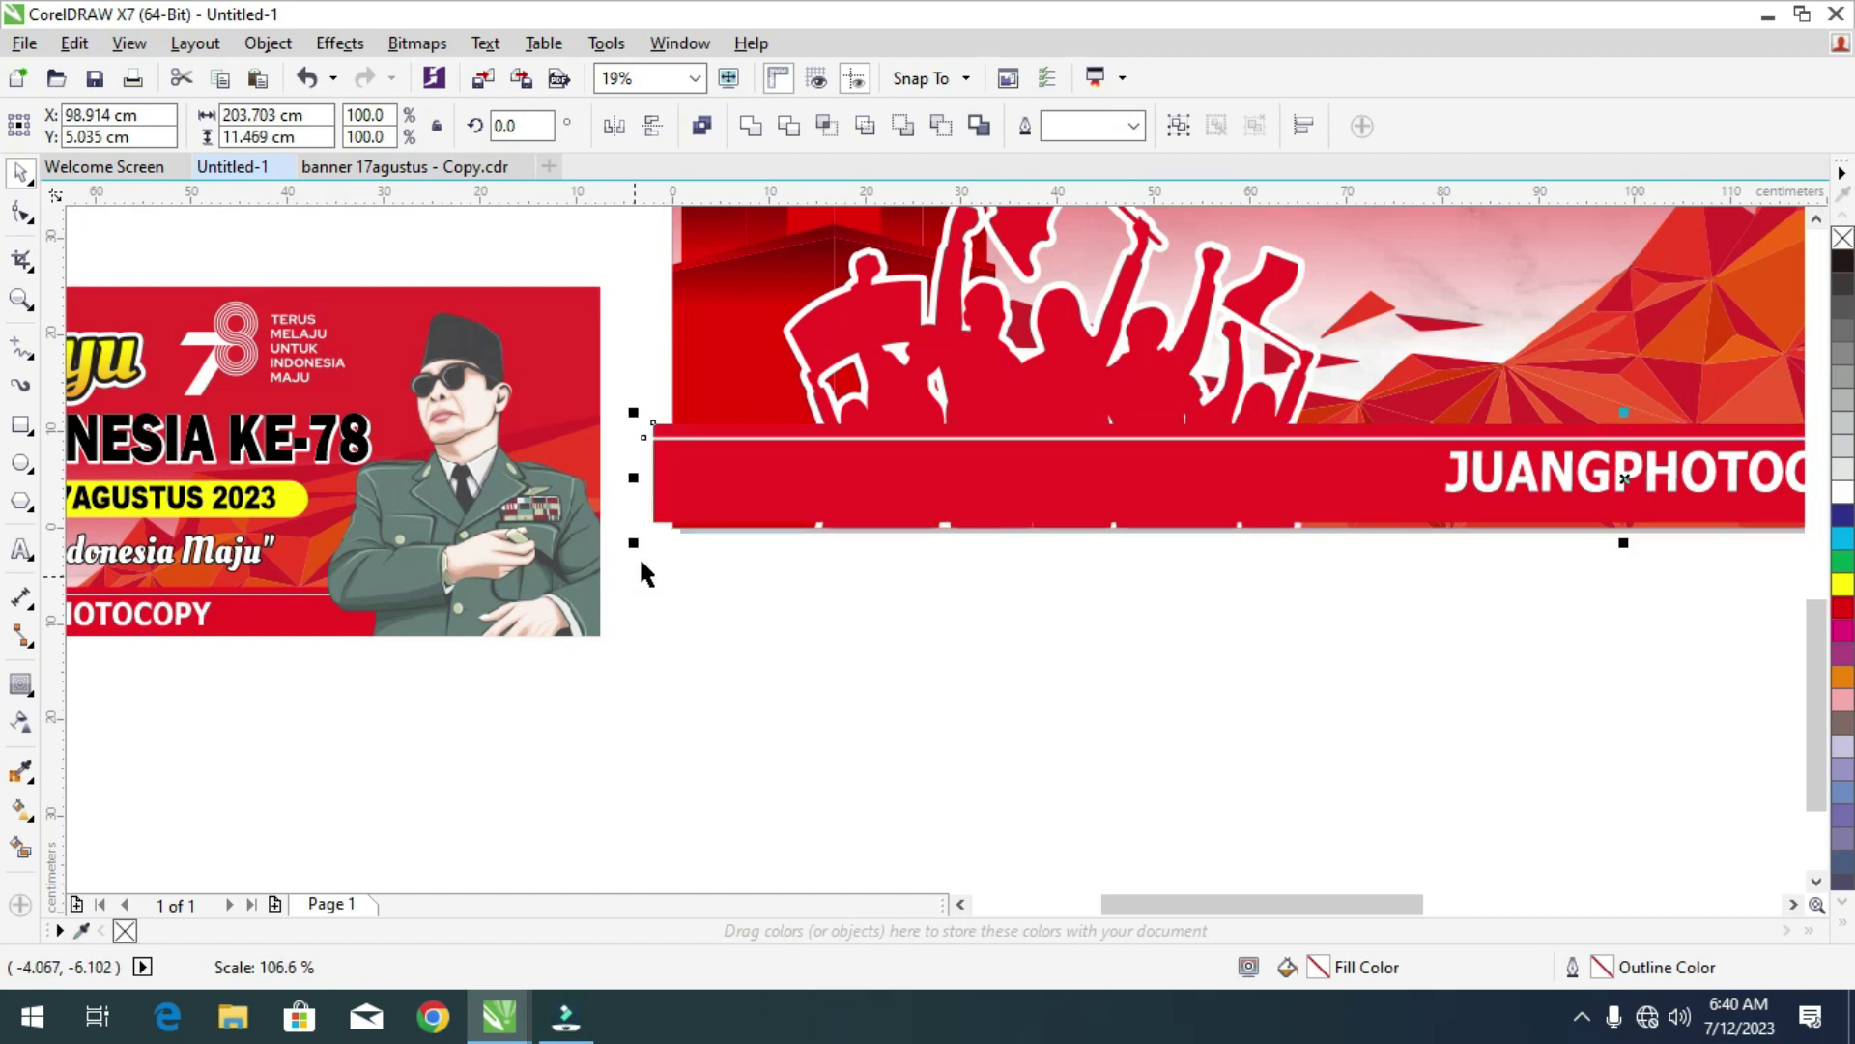
scroll(695, 511, "down", 2)
scroll(933, 504, "up", 2)
left_click_drag(898, 502, 903, 509)
scroll(903, 510, "down", 1)
PowerClip the red strip and white frame inside the banner's background shape.
right_click(903, 509)
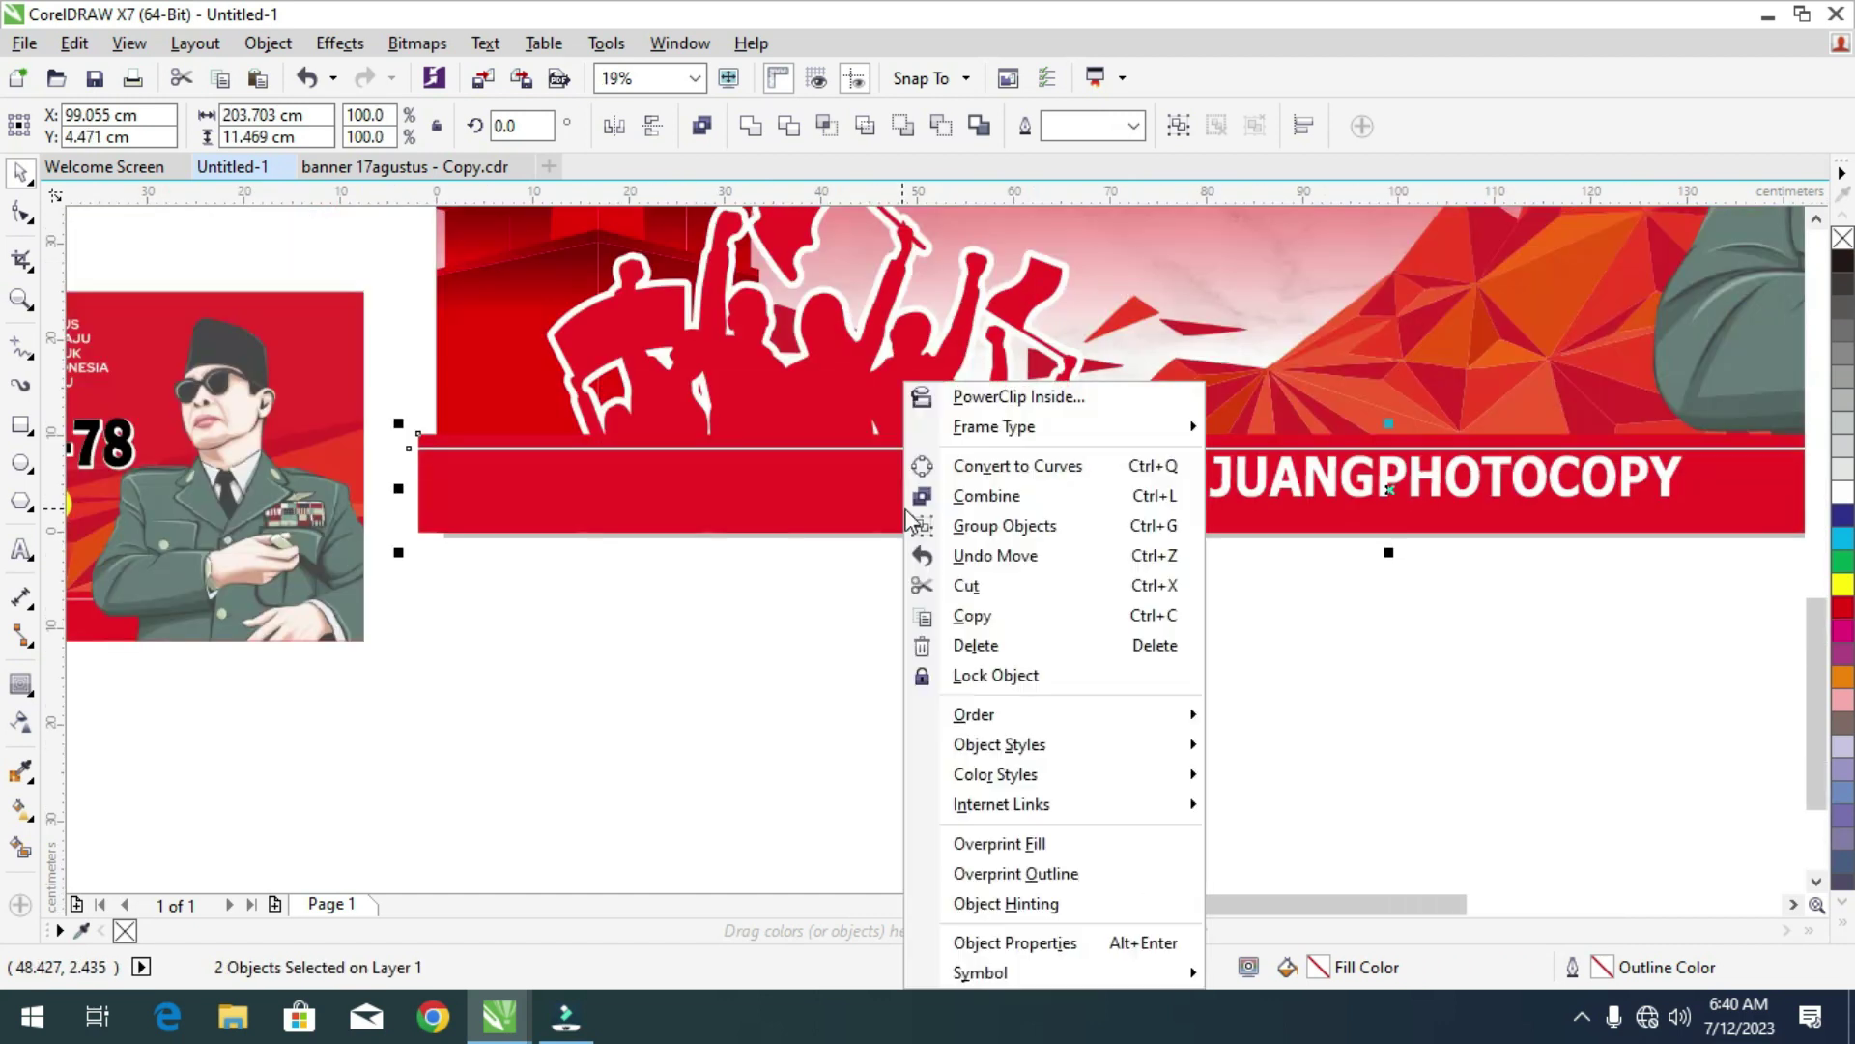
left_click(1024, 399)
left_click(1214, 284)
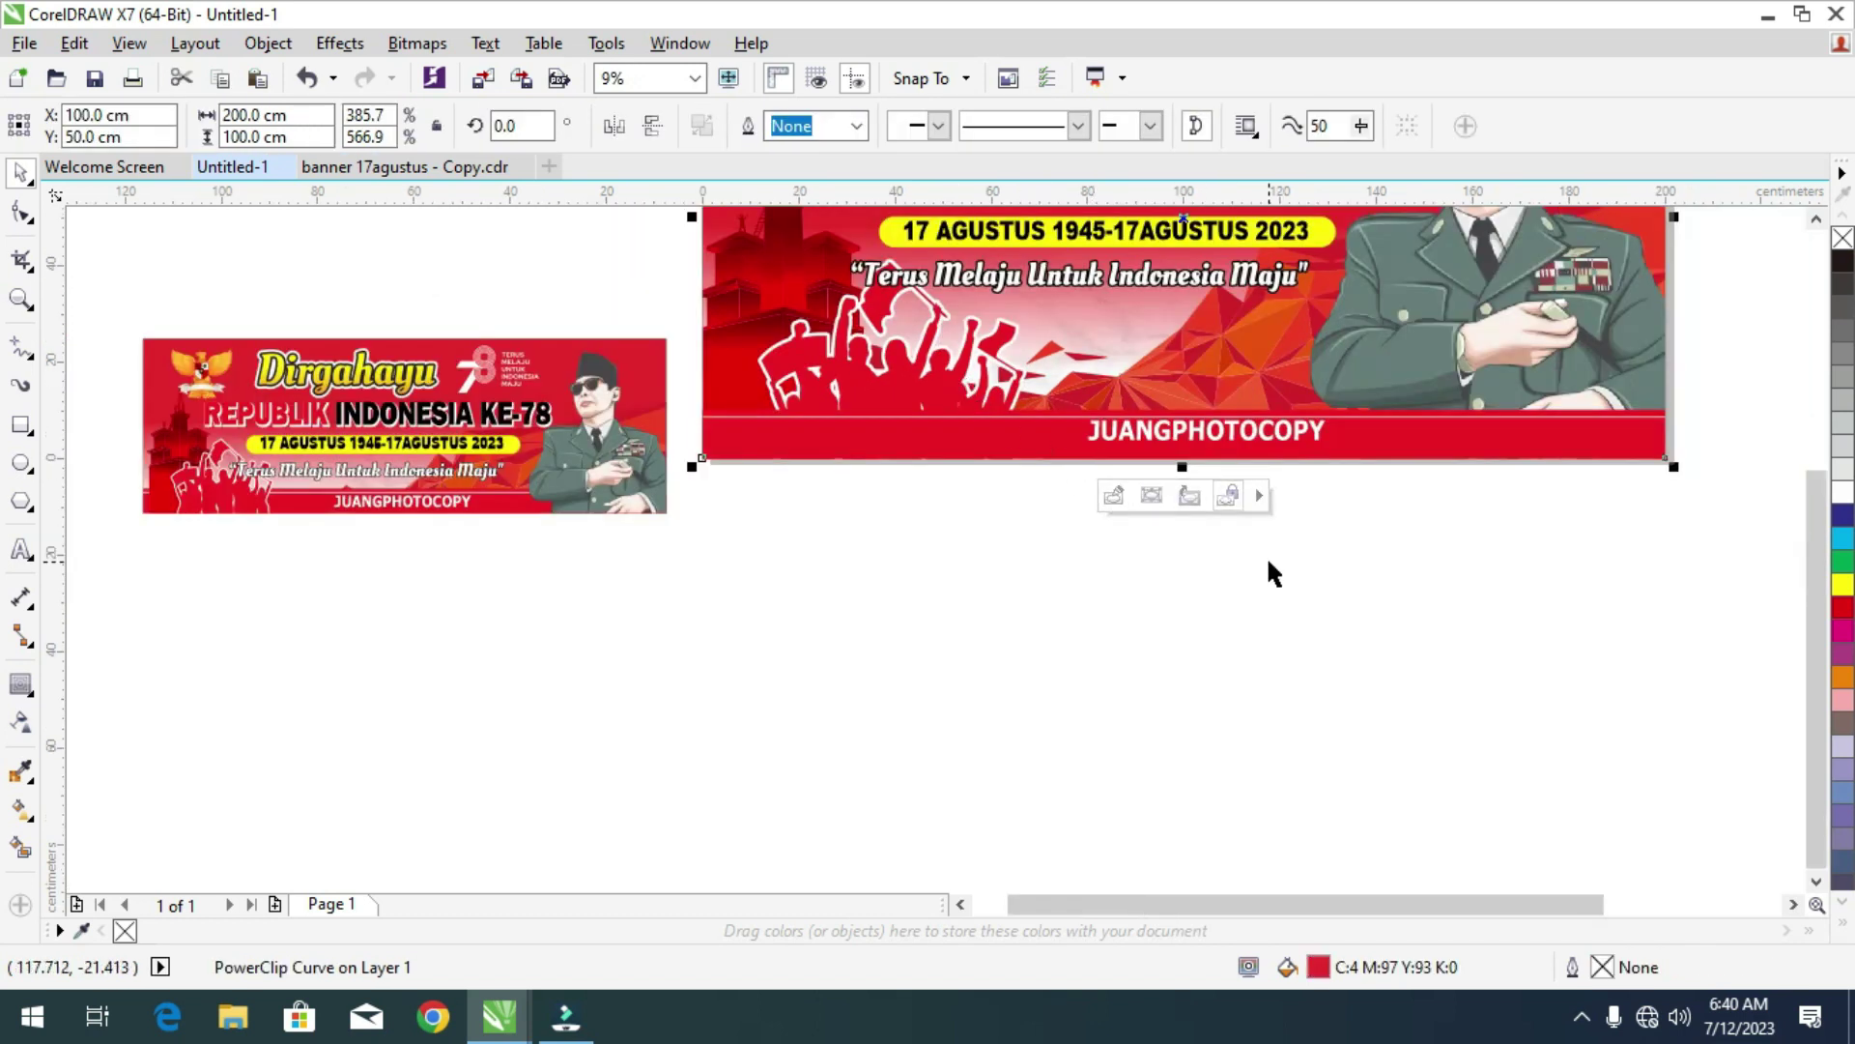
left_click(1266, 561)
Move the "JUANGPHOTOCOPY" text along the red strip until it sits near the middle of the banner's width.
scroll(1251, 448, "up", 1)
left_click_drag(1247, 466, 897, 486)
scroll(1305, 435, "down", 2)
scroll(1135, 451, "down", 1)
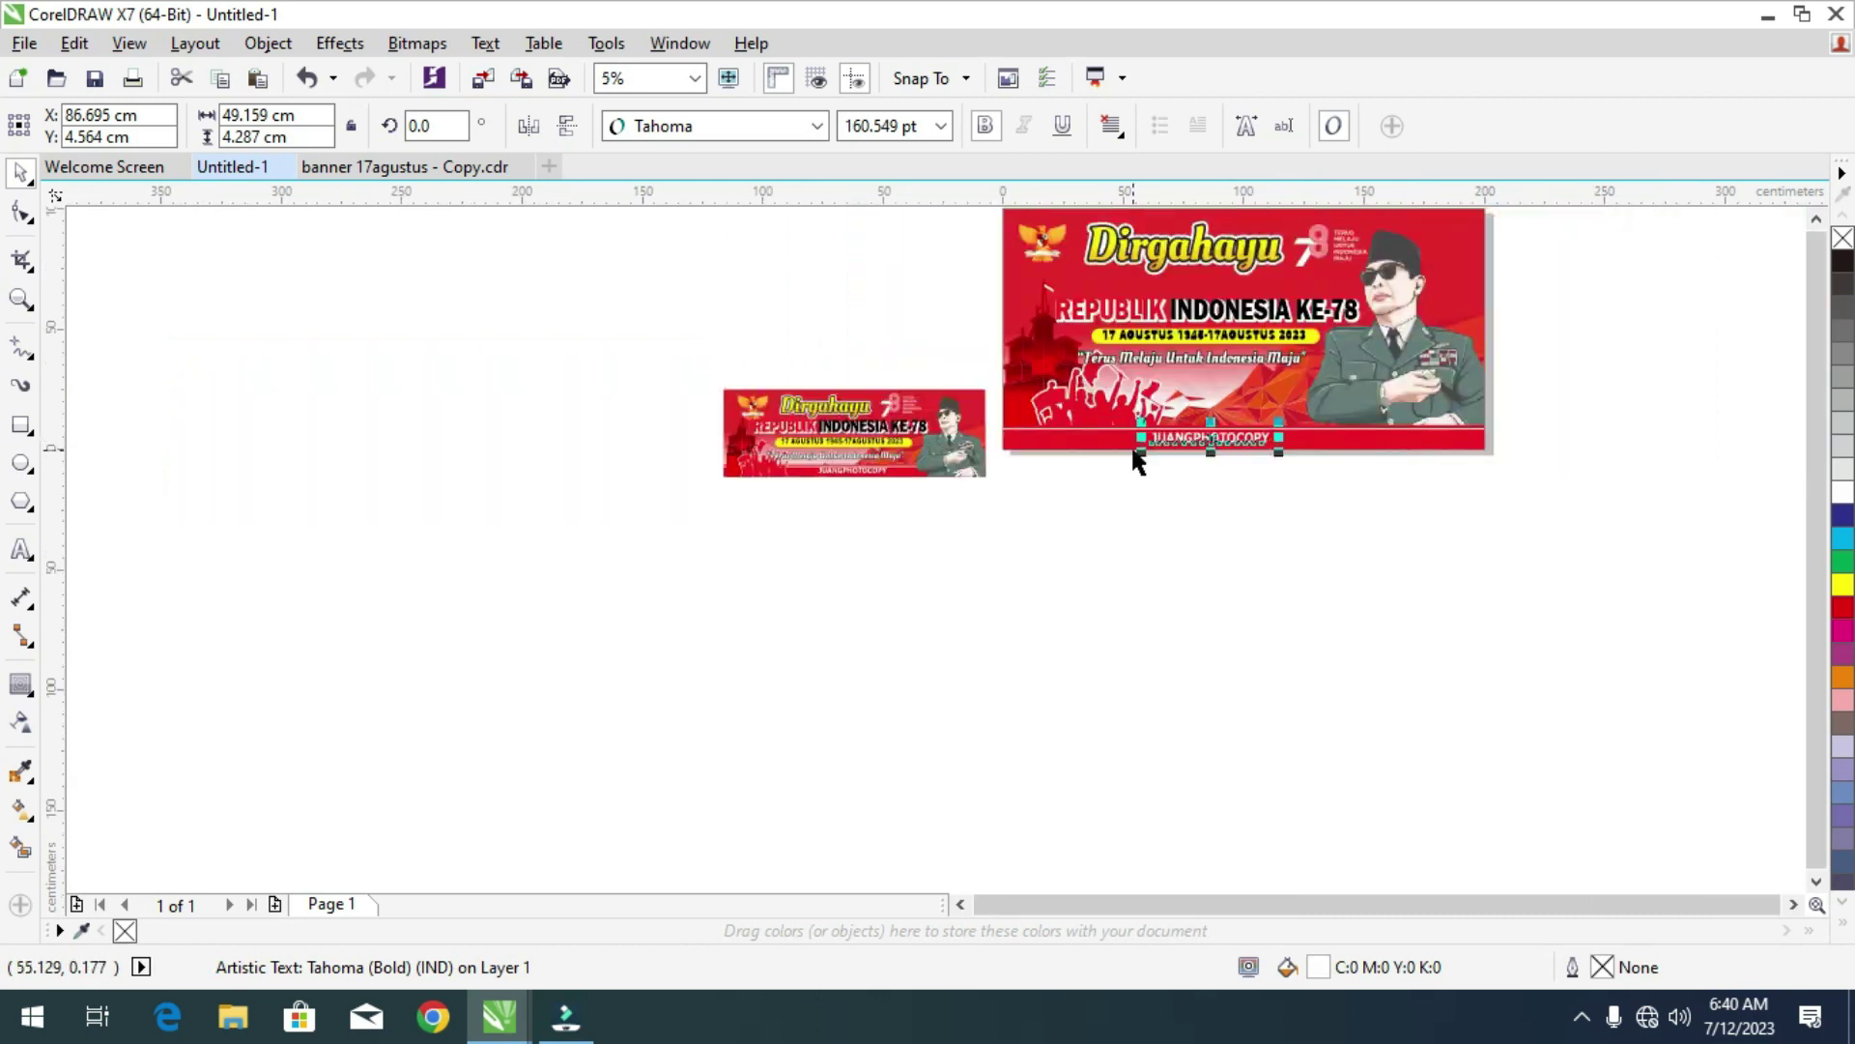
scroll(1159, 452, "up", 2)
left_click_drag(1219, 403, 1389, 407)
scroll(977, 426, "down", 2)
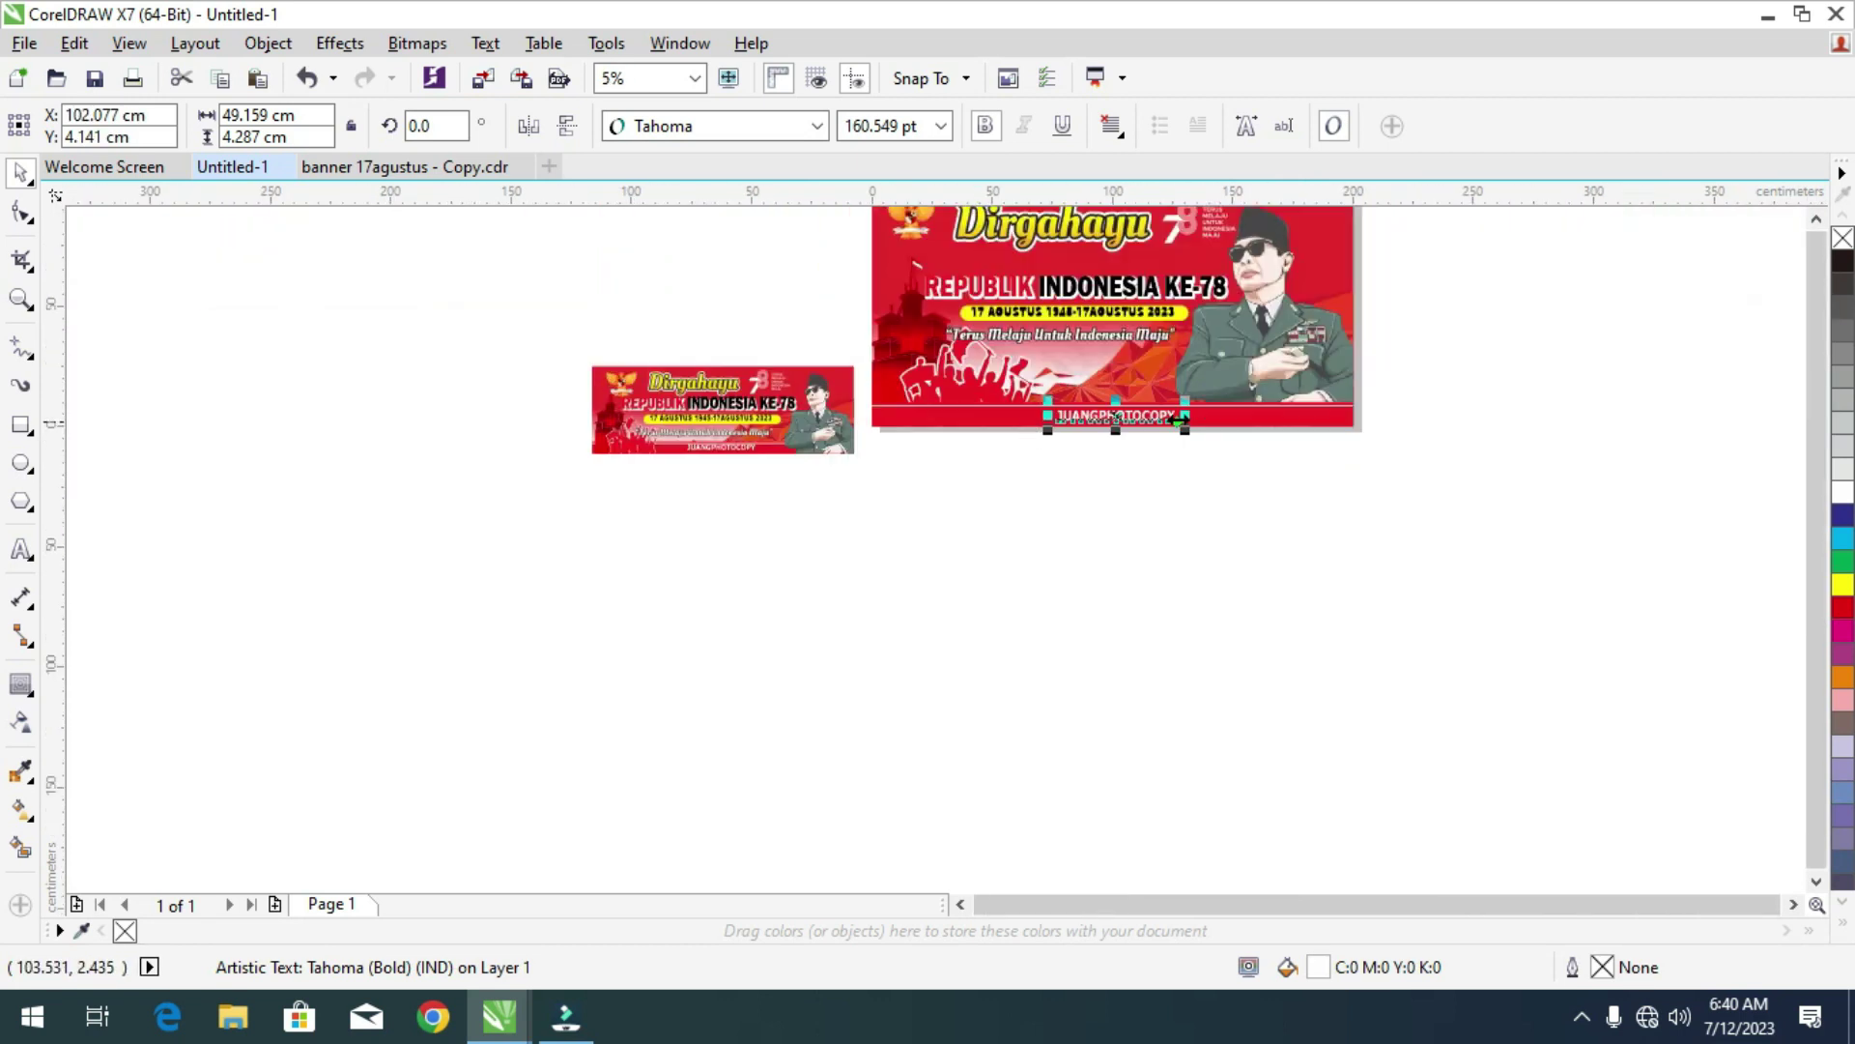
Enlarge the "JUANGPHOTOCOPY" text from its centre to about 60 x 5.2 cm.
scroll(1173, 410, "up", 1)
scroll(1184, 415, "up", 4)
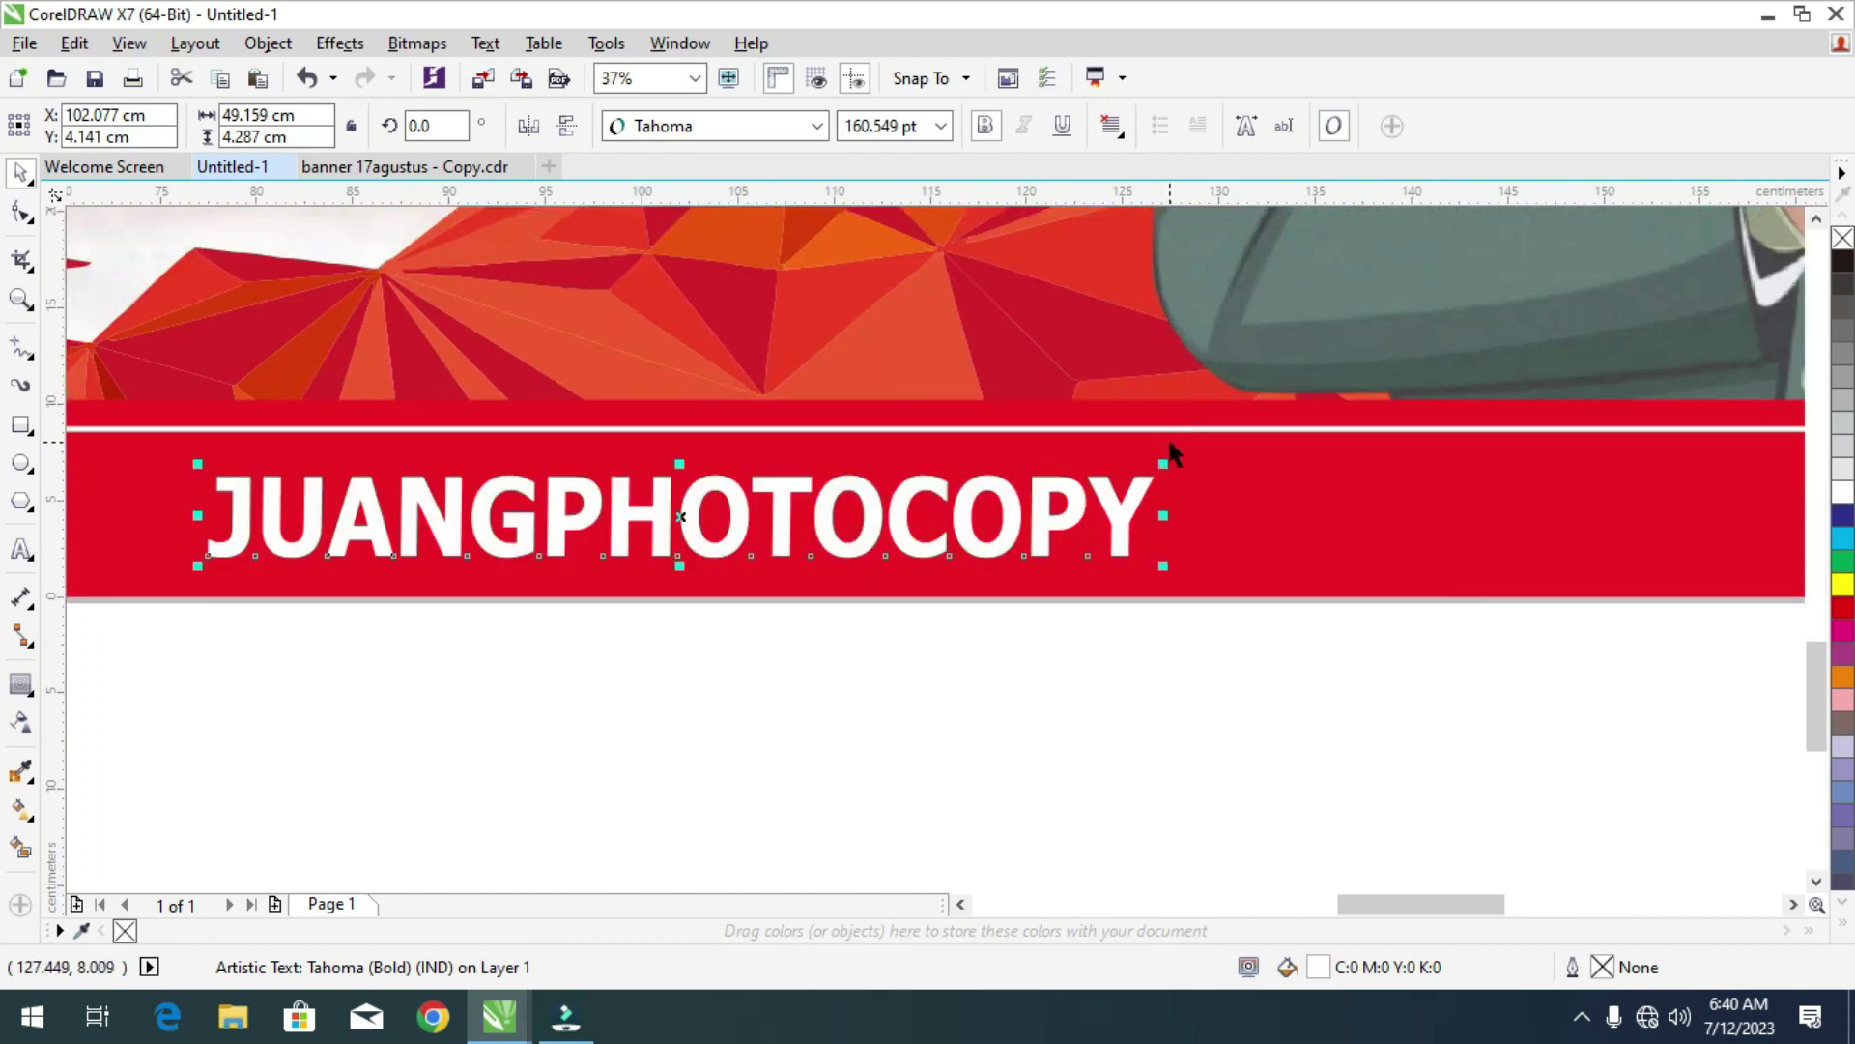
left_click_drag(1162, 466, 1261, 452)
scroll(1247, 450, "down", 4)
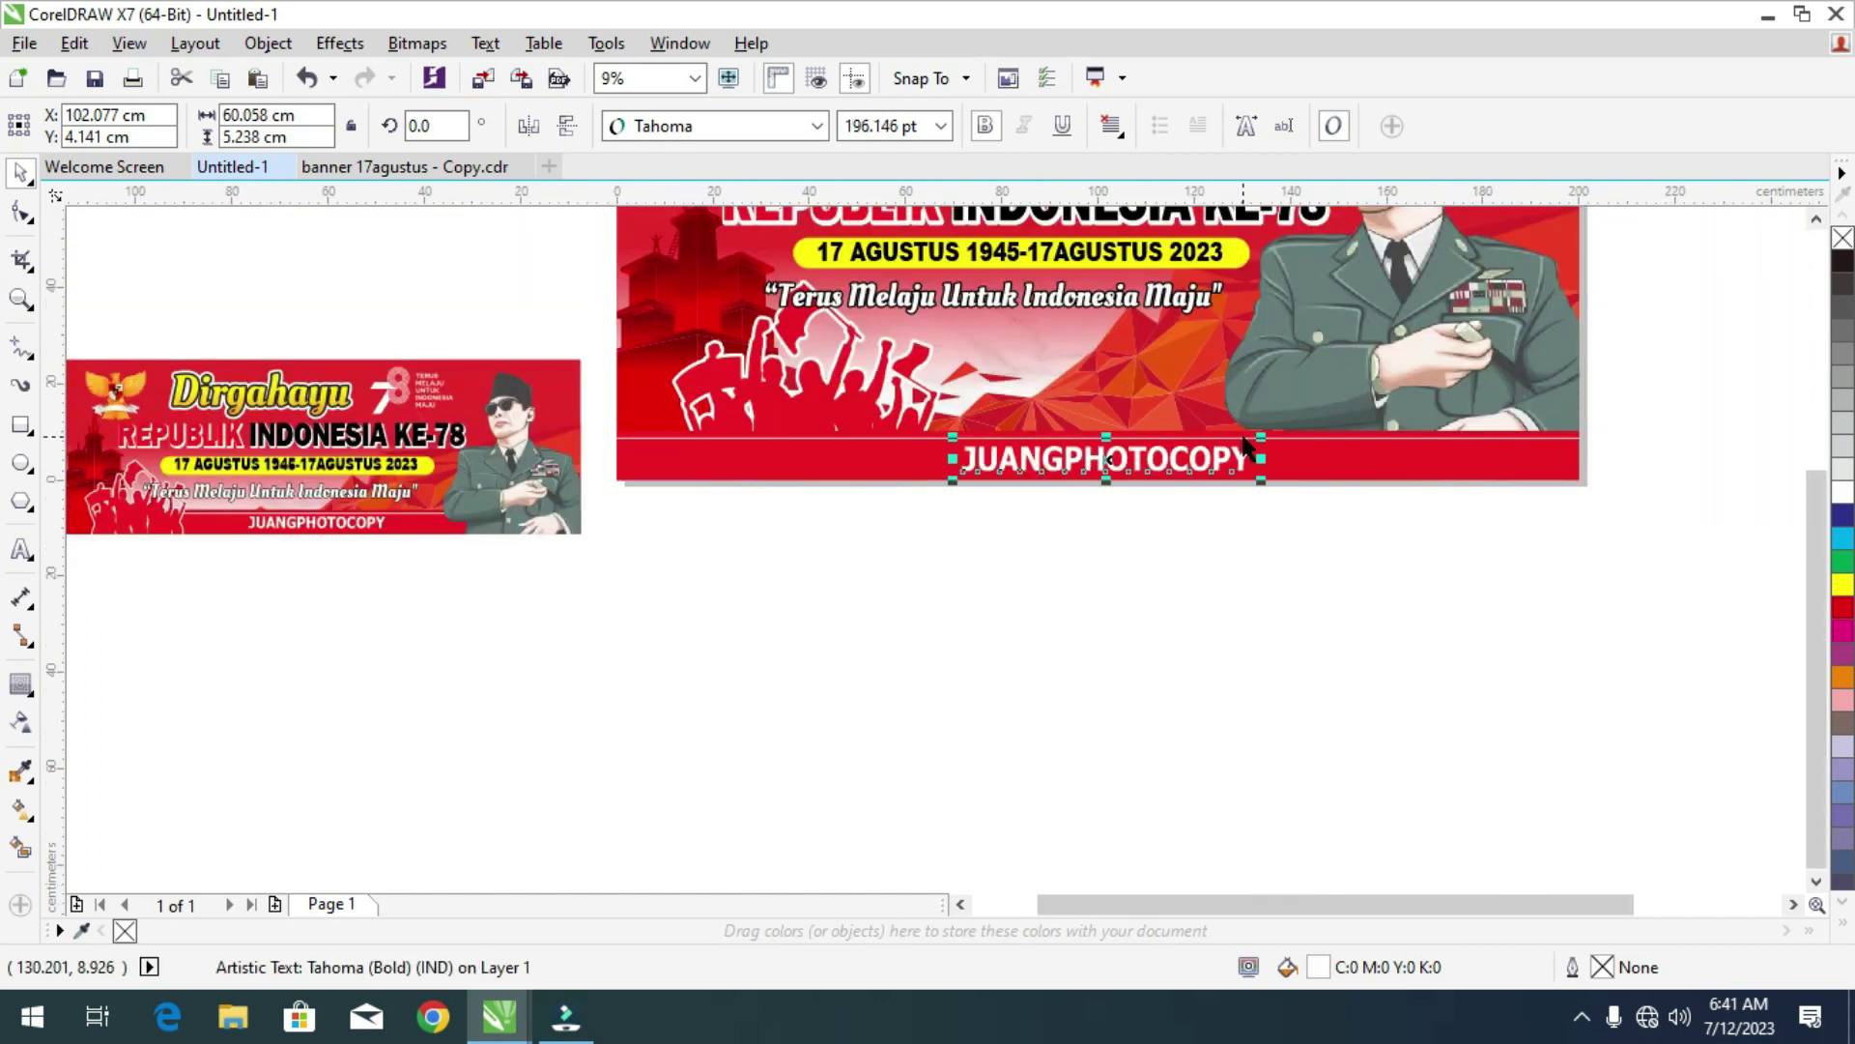
scroll(1121, 531, "down", 1)
left_click(1109, 583)
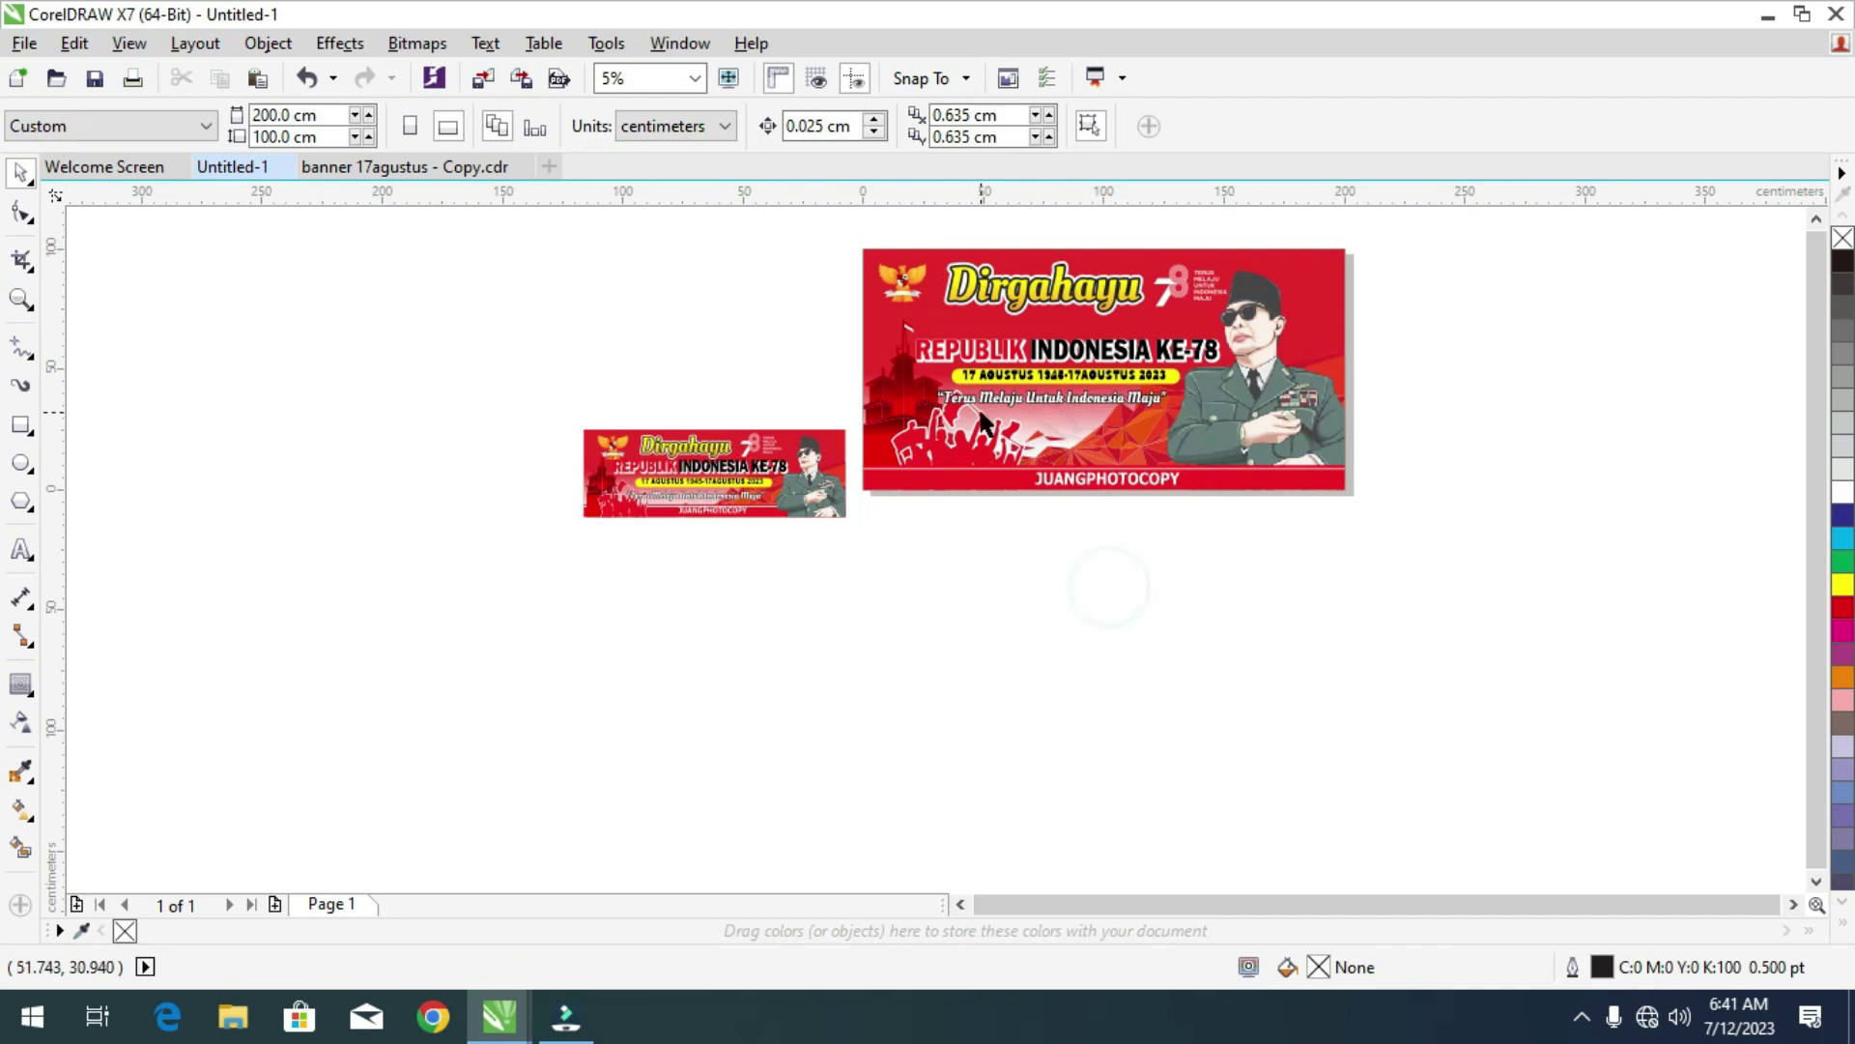
Clear the black contour from the "Terus Melaju Untuk Indonesia Maju" slogan.
scroll(977, 411, "up", 1)
left_click(1160, 384)
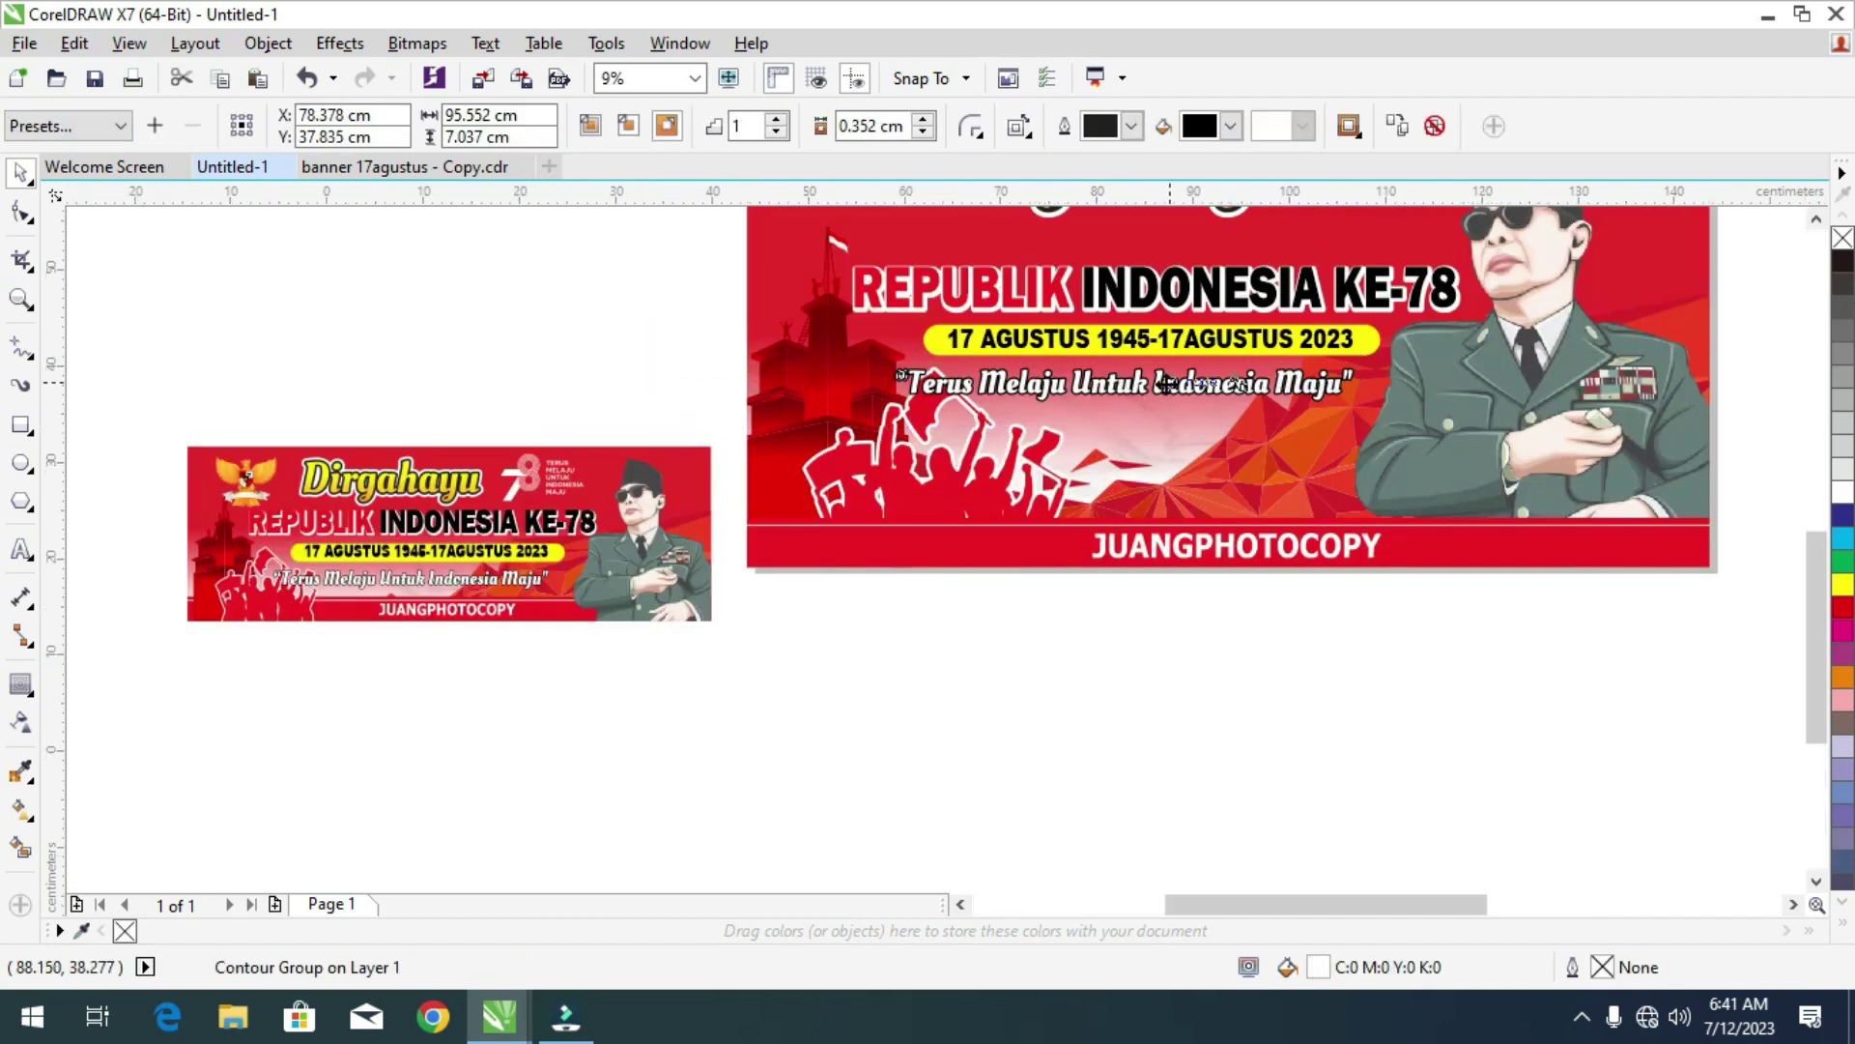
scroll(1159, 386, "up", 2)
left_click(1092, 474)
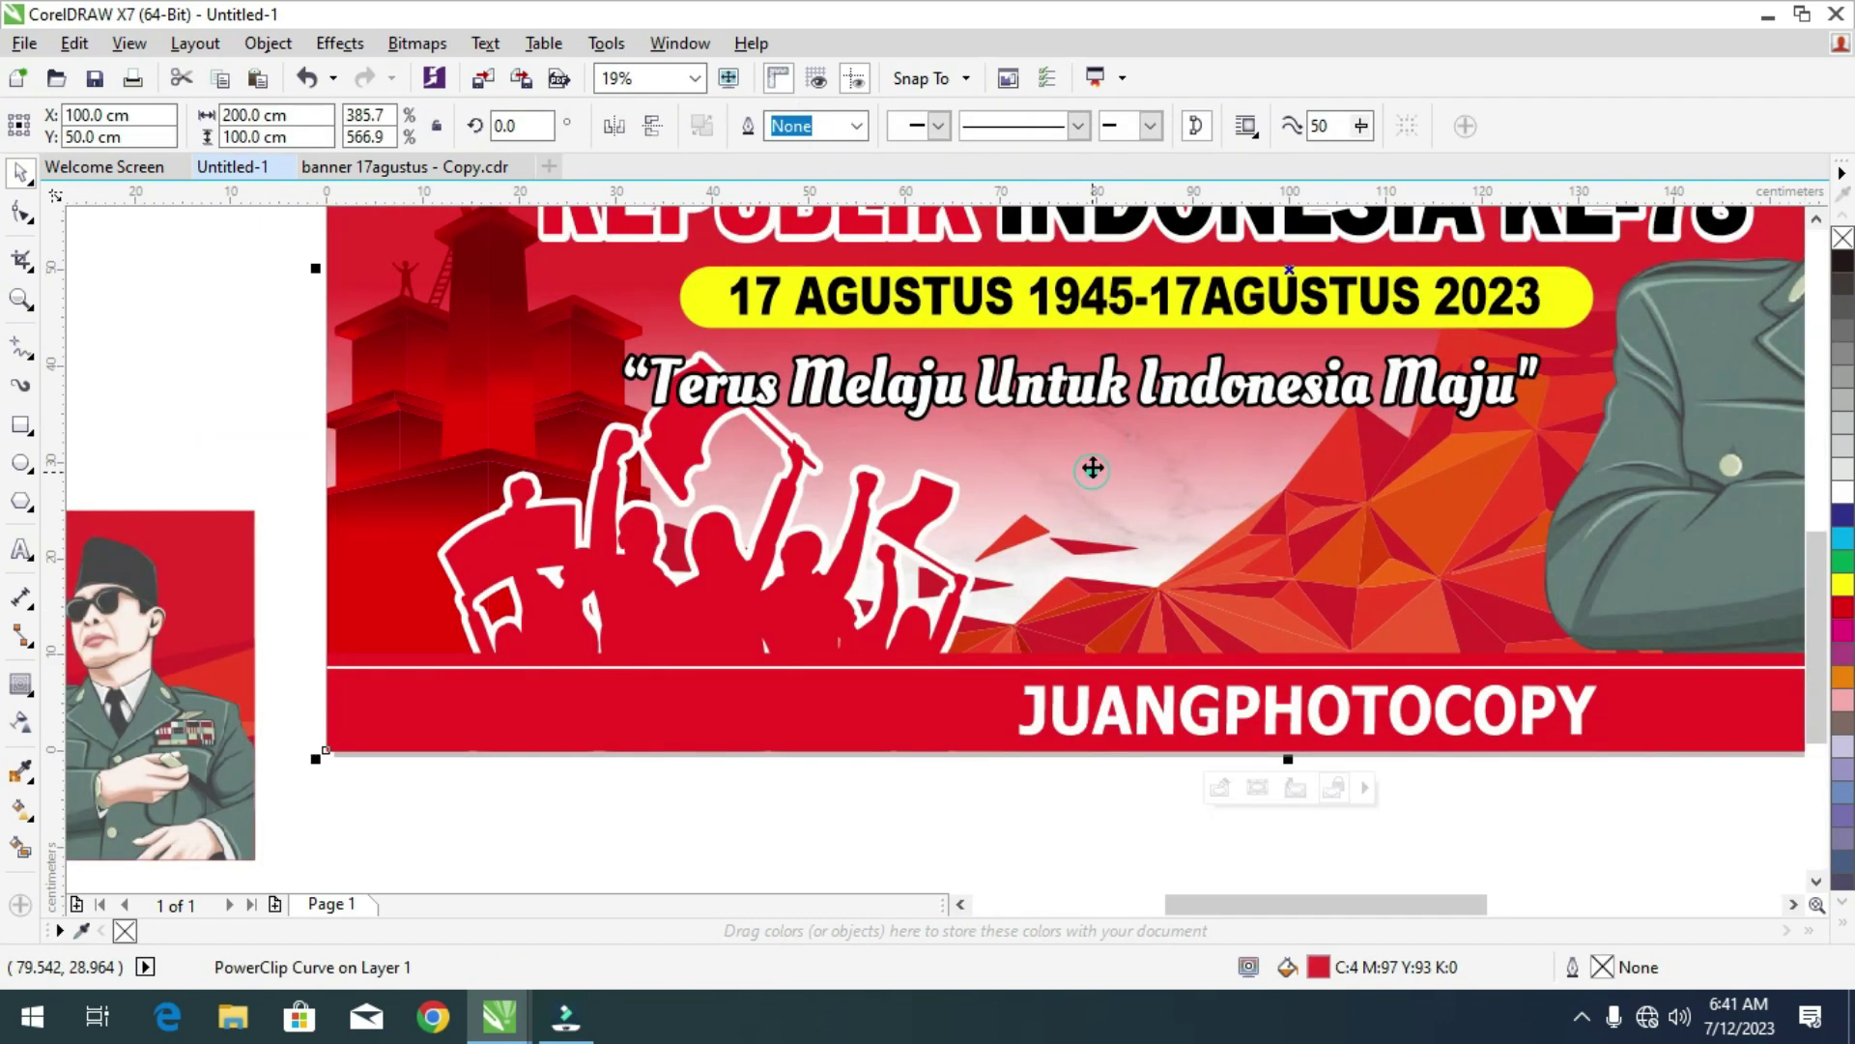
left_click(1149, 388)
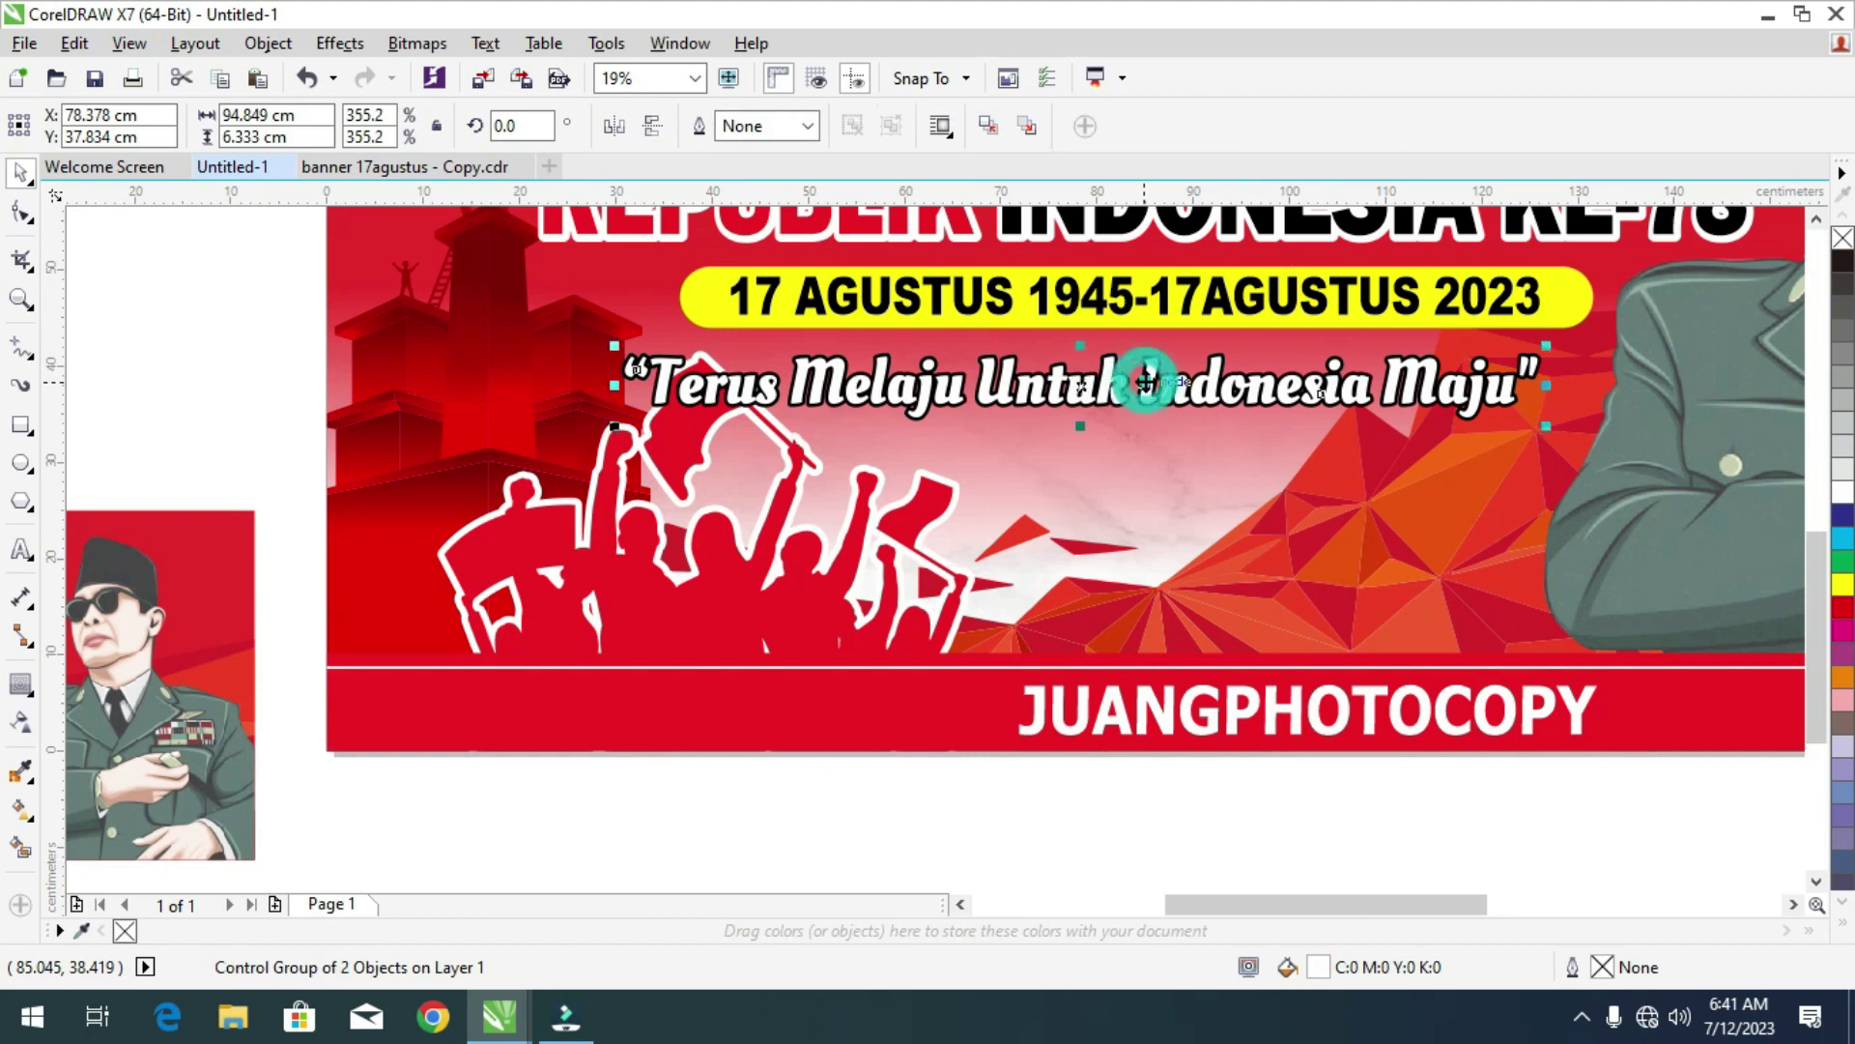
left_click(217, 445)
scroll(621, 360, "up", 3)
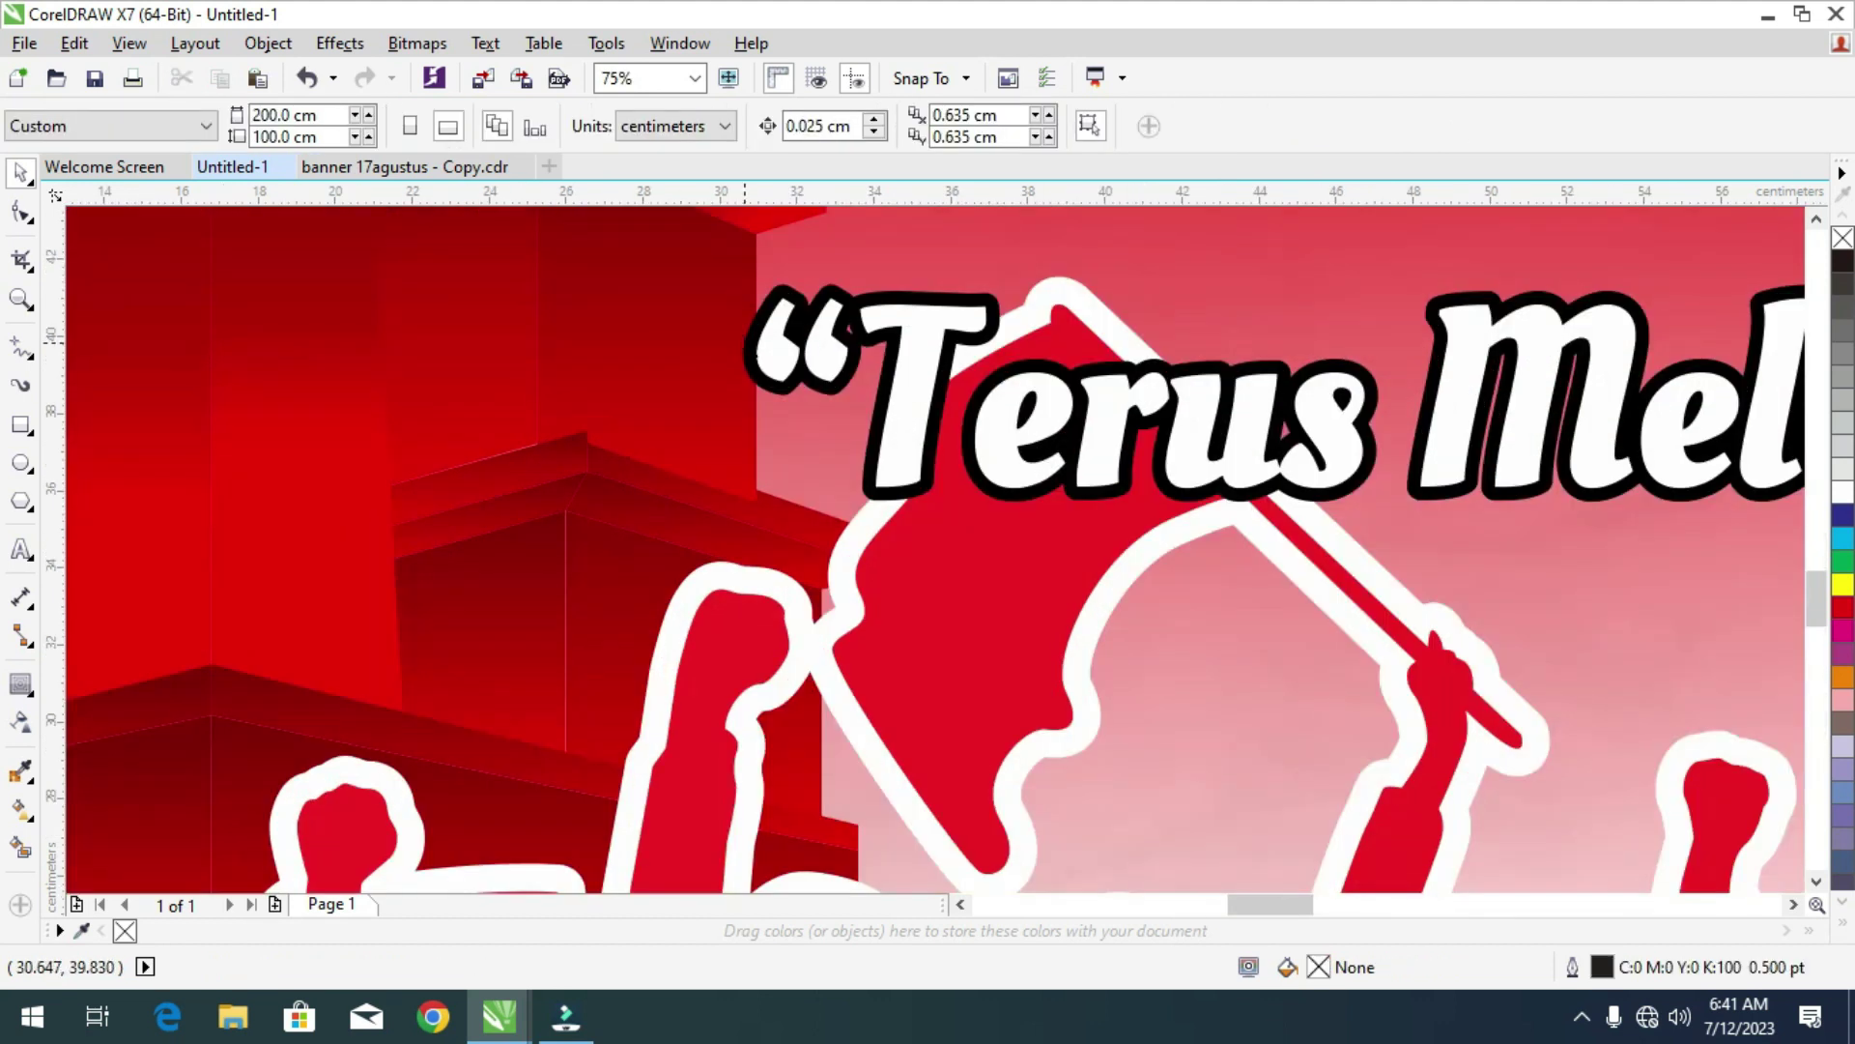
left_click(744, 341)
left_click(1435, 126)
scroll(891, 468, "down", 4)
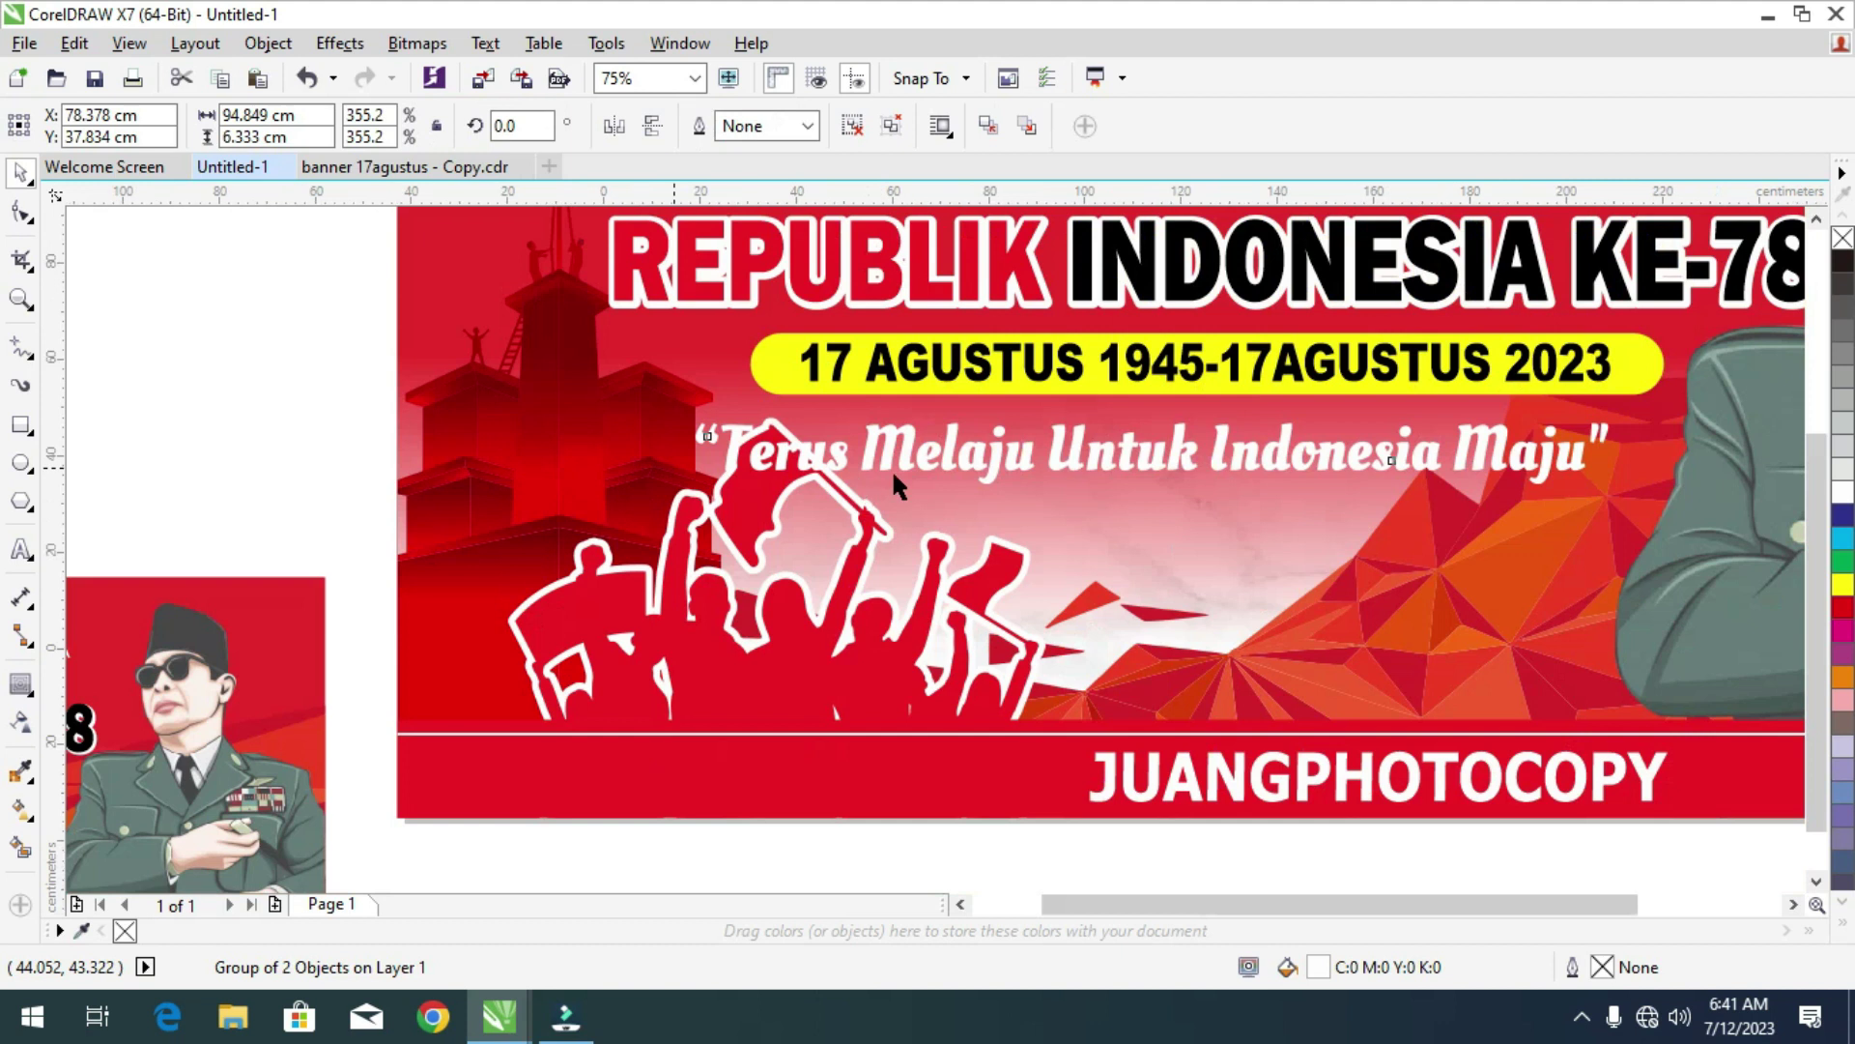
scroll(970, 532, "up", 2)
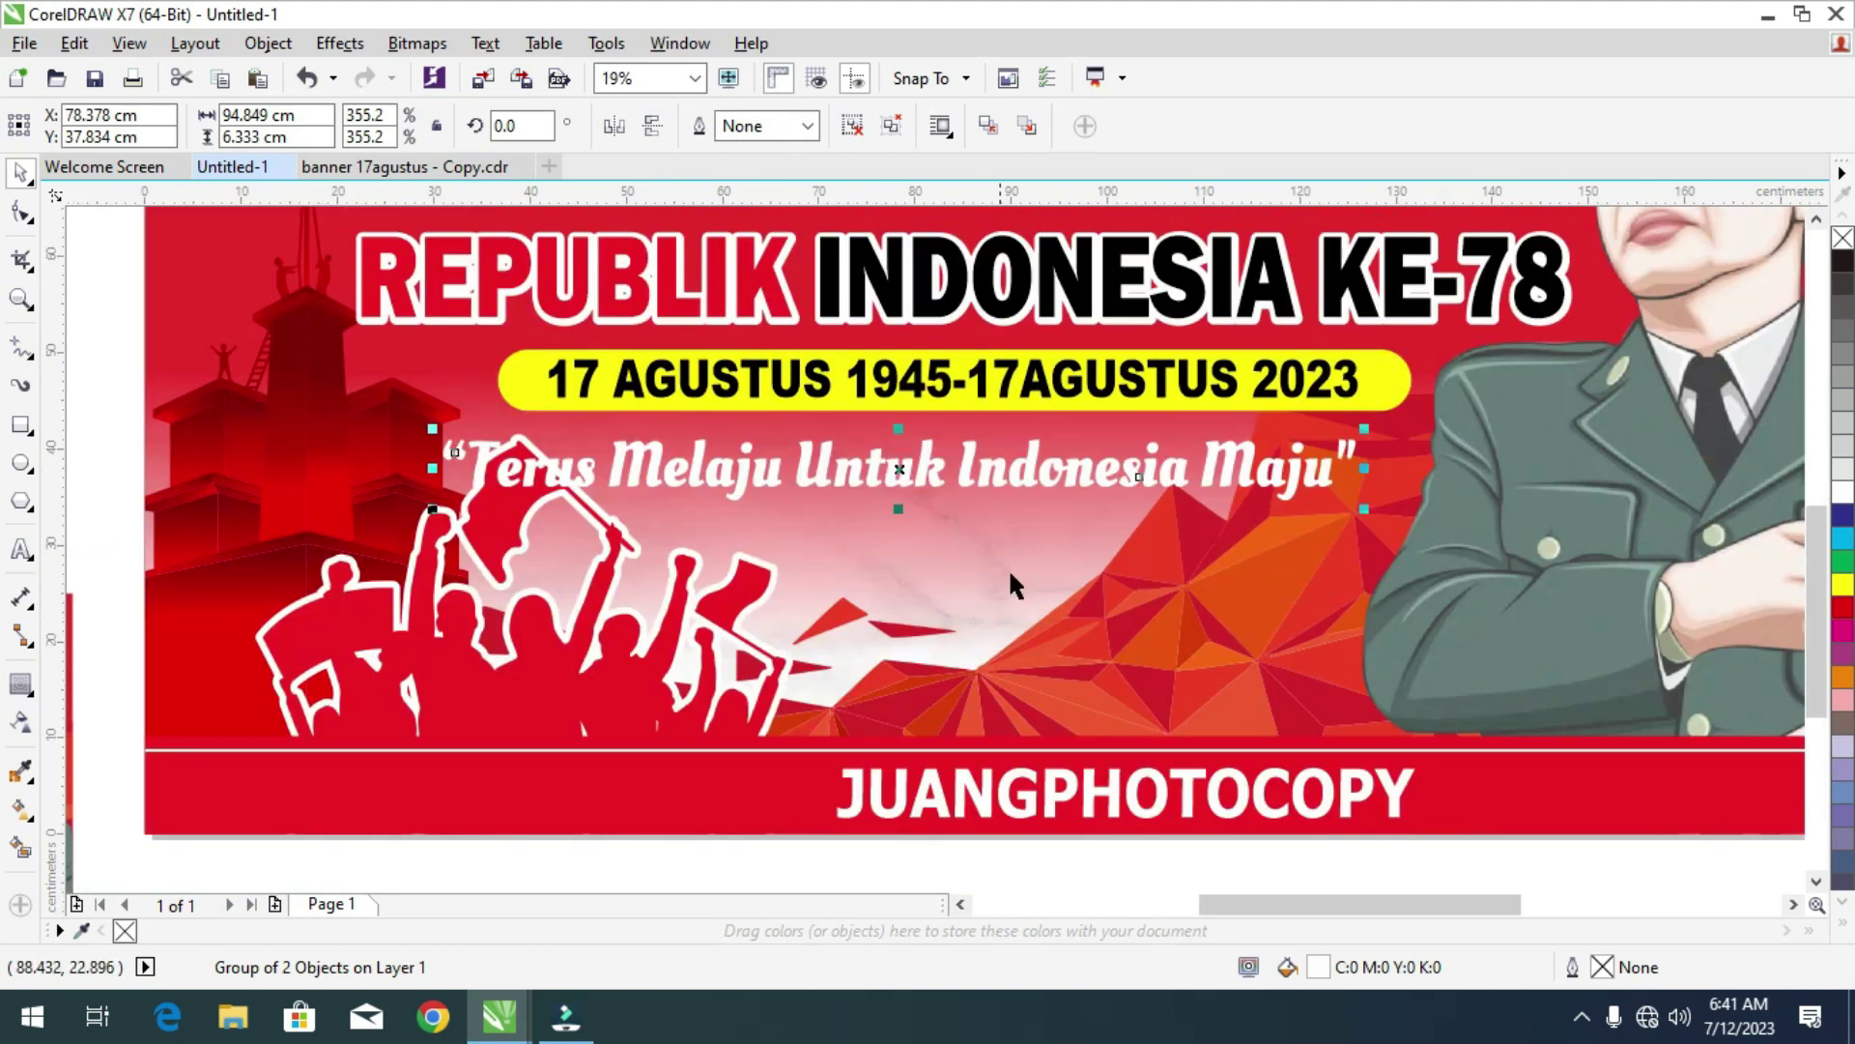
Ungroup the slogan's lettering and try to shift its longer part lower, undoing that move.
right_click(964, 469)
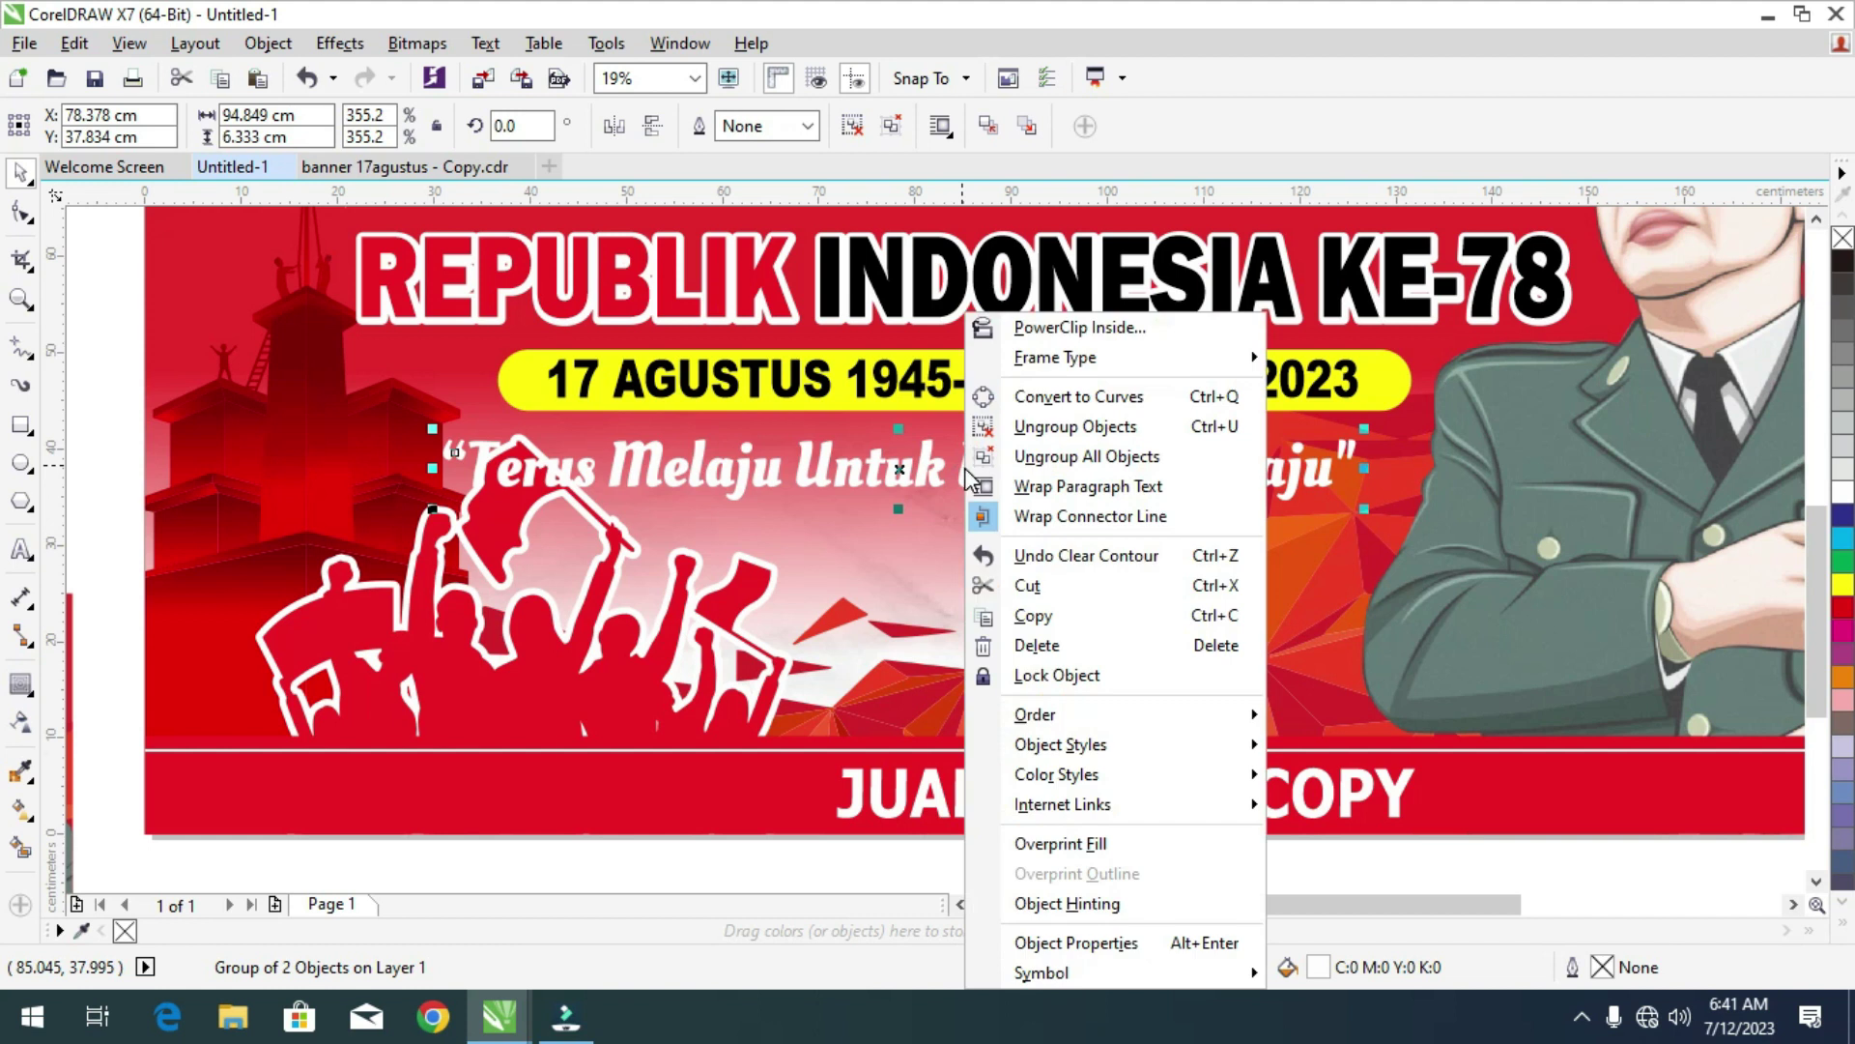
left_click(1072, 428)
left_click(1028, 553)
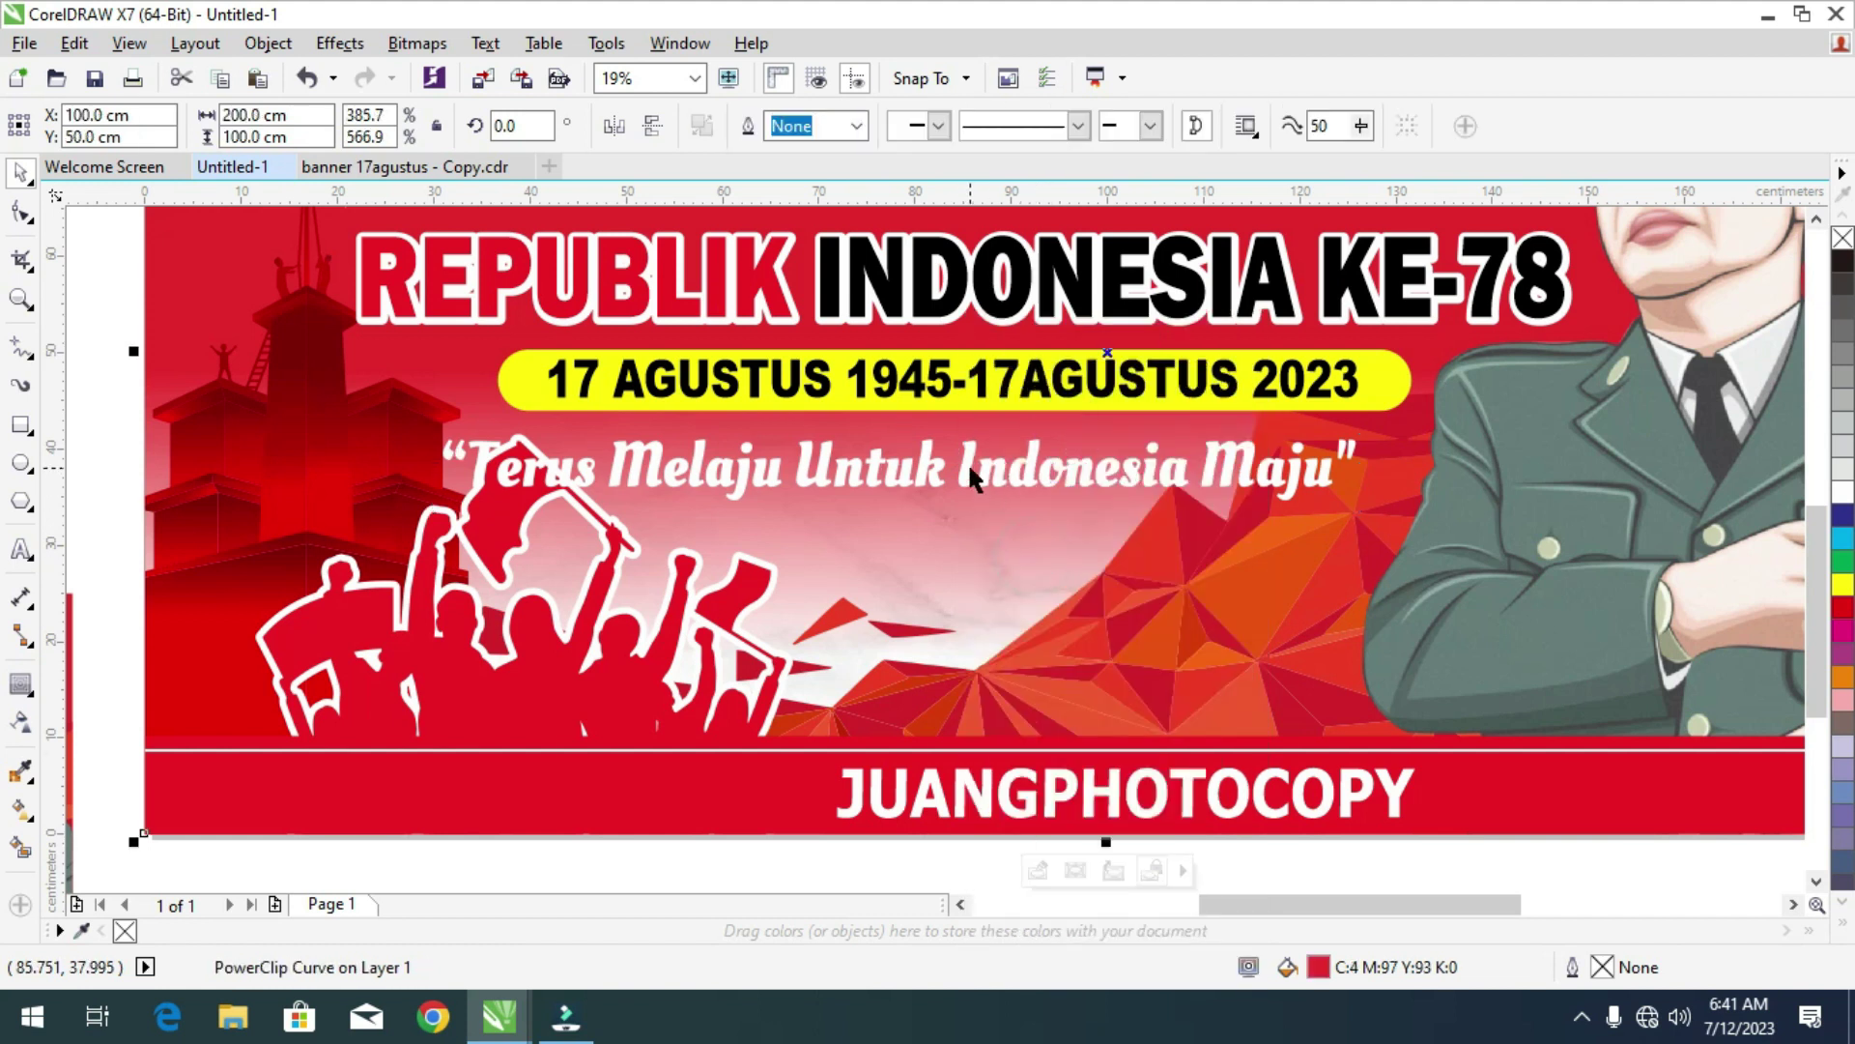
left_click(970, 469)
left_click_drag(970, 468, 980, 509)
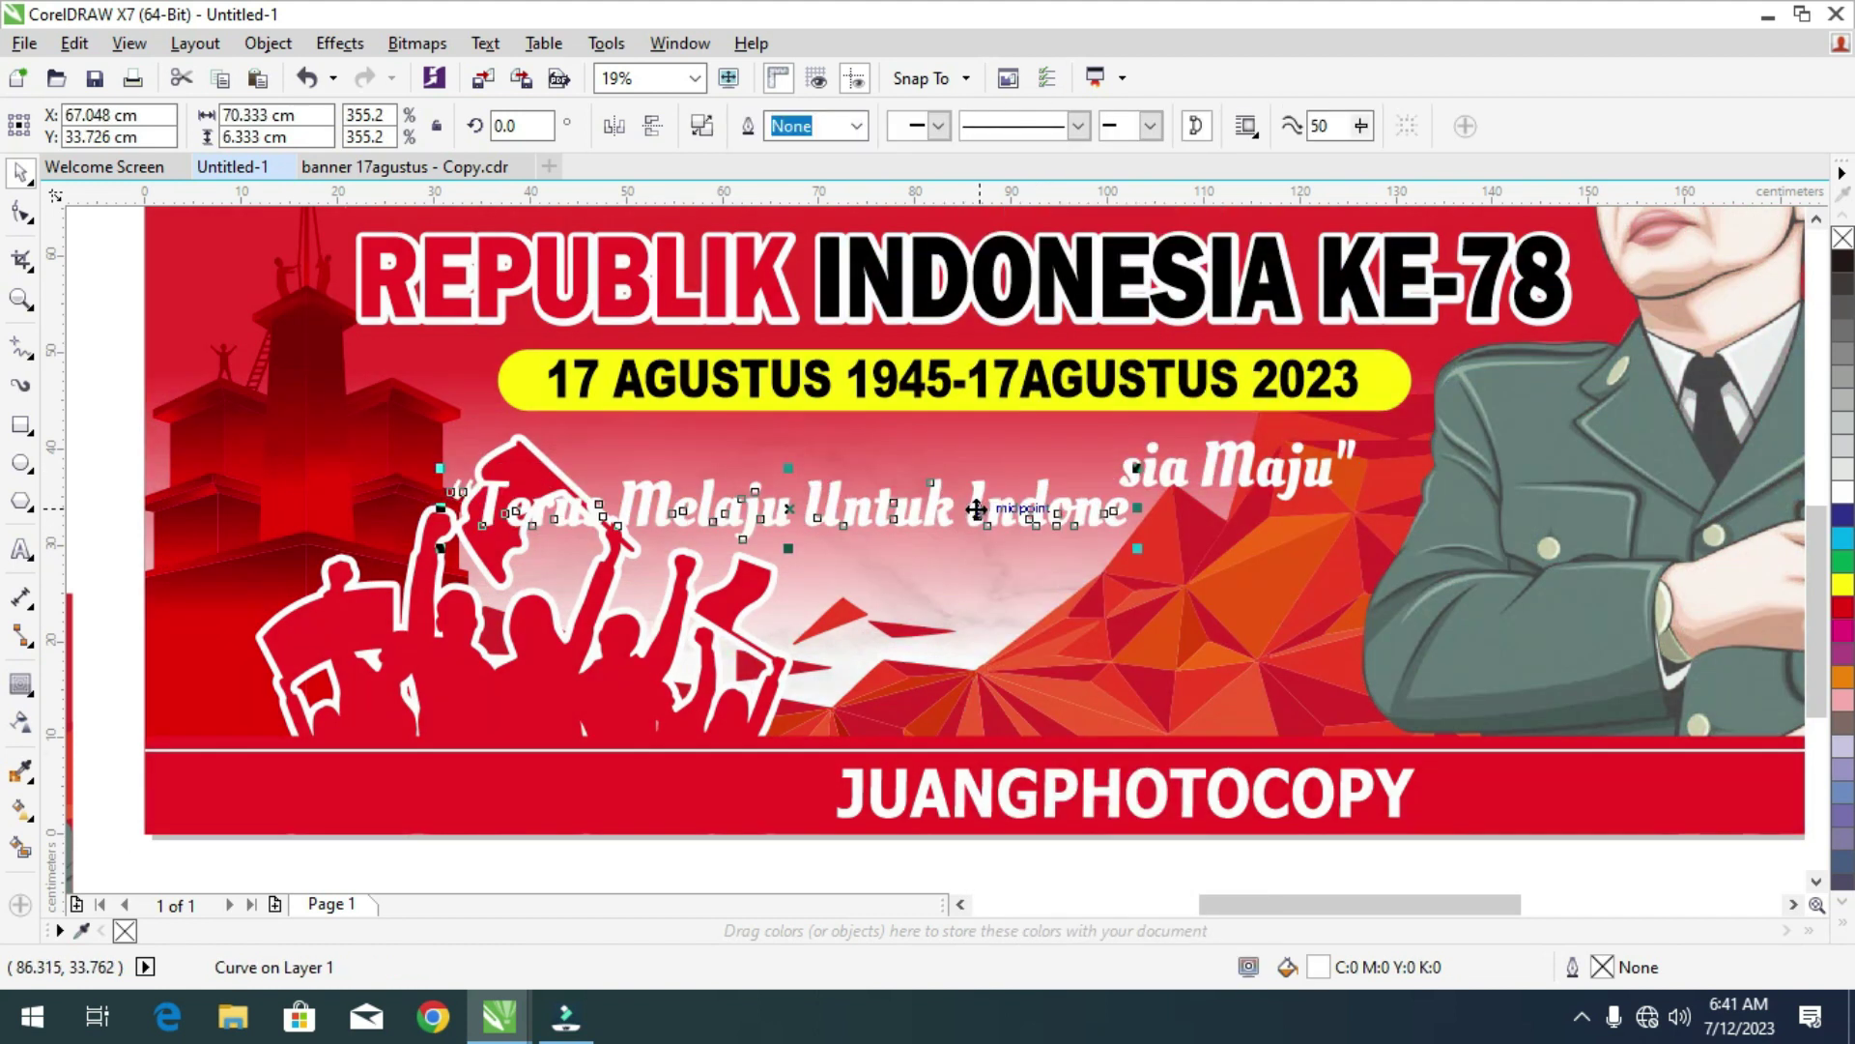
key("ctrl+z")
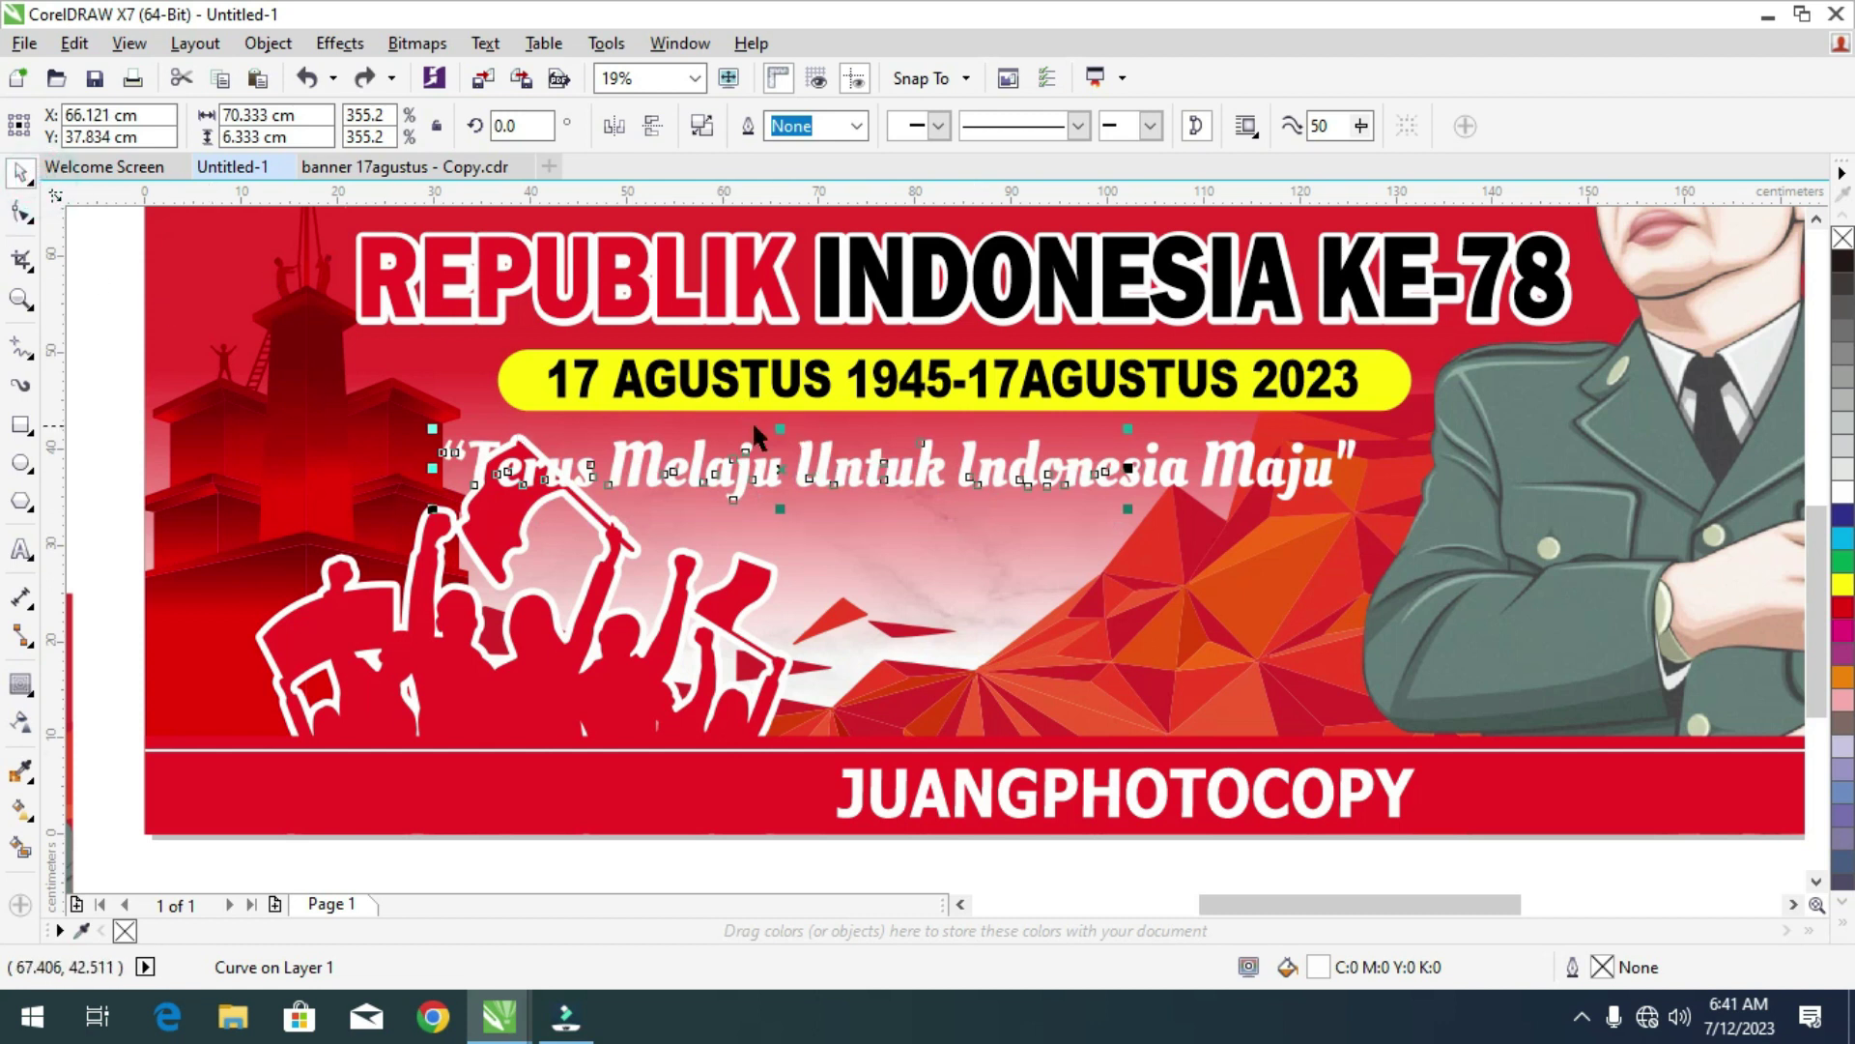
Select both parts of the slogan and group them together again.
left_click_drag(121, 418, 1357, 534)
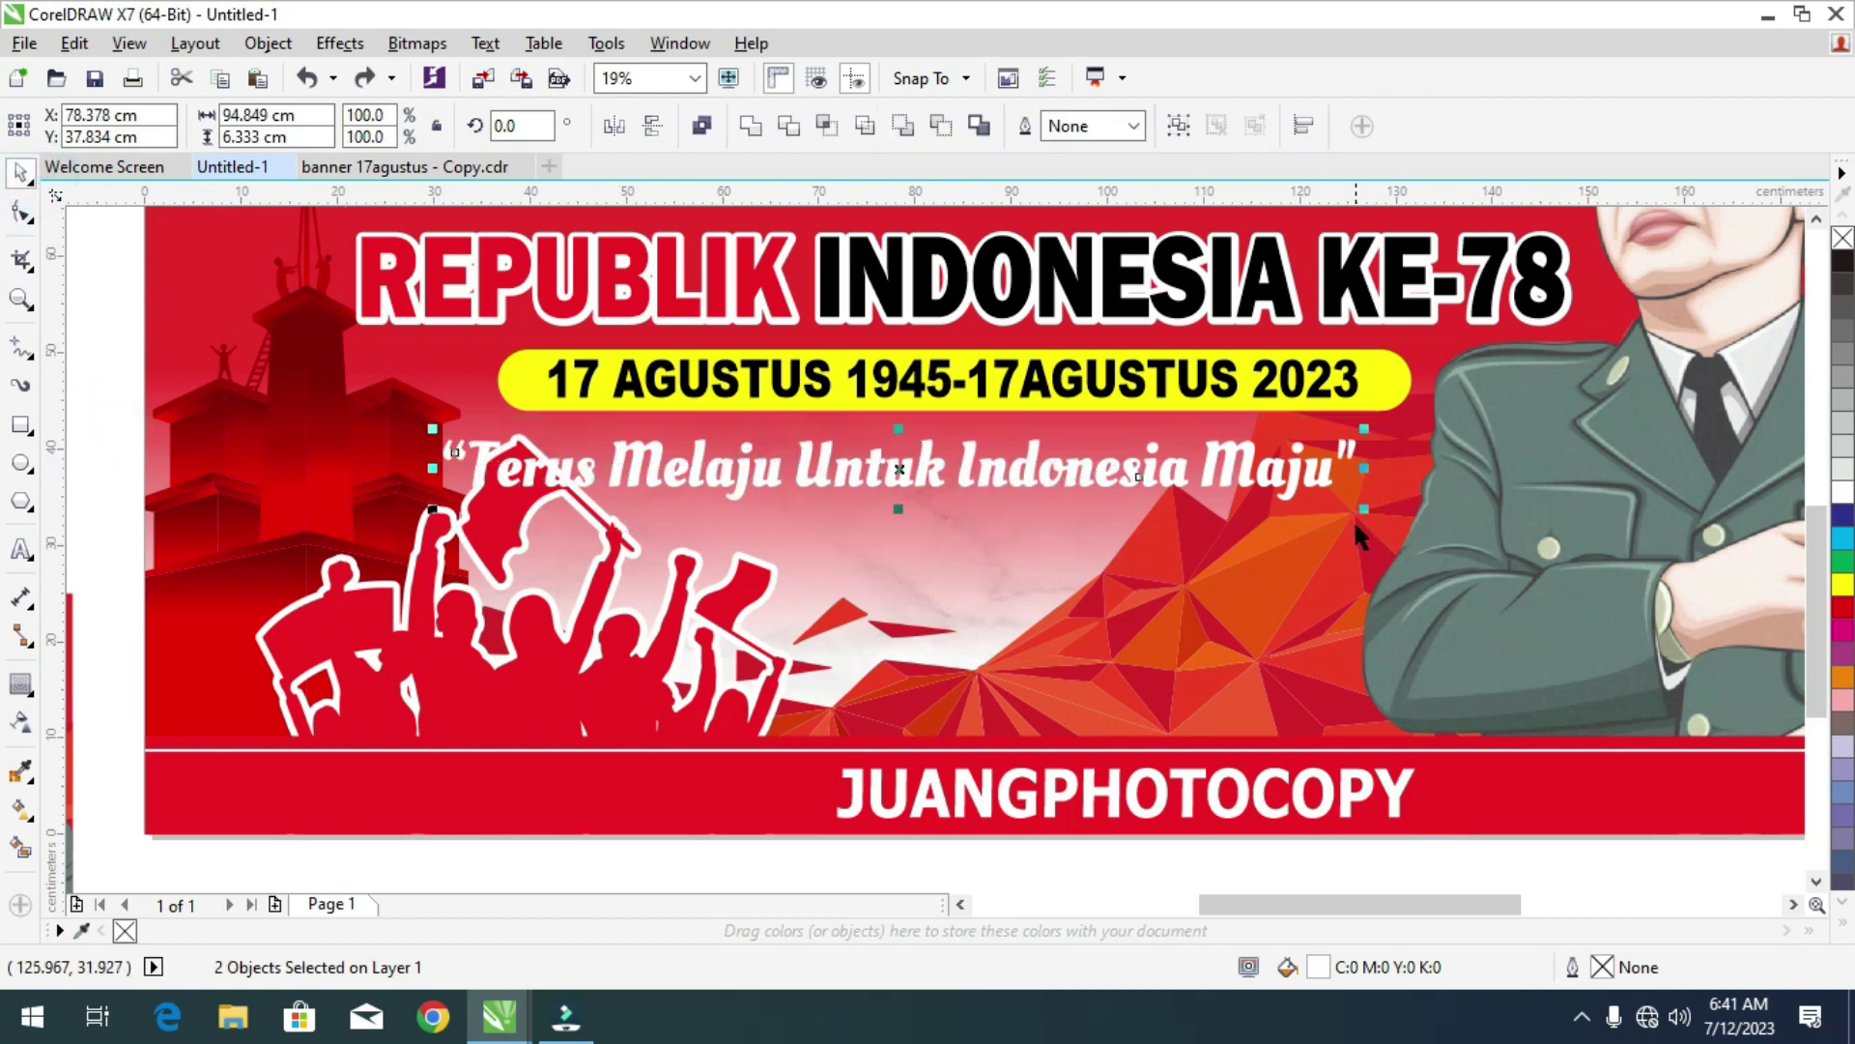
key("ctrl+g")
key("ctrl+u")
key("ctrl+g")
Add a one-step black outside contour of about 0.5 cm around the slogan.
left_click_drag(1064, 495, 1082, 499)
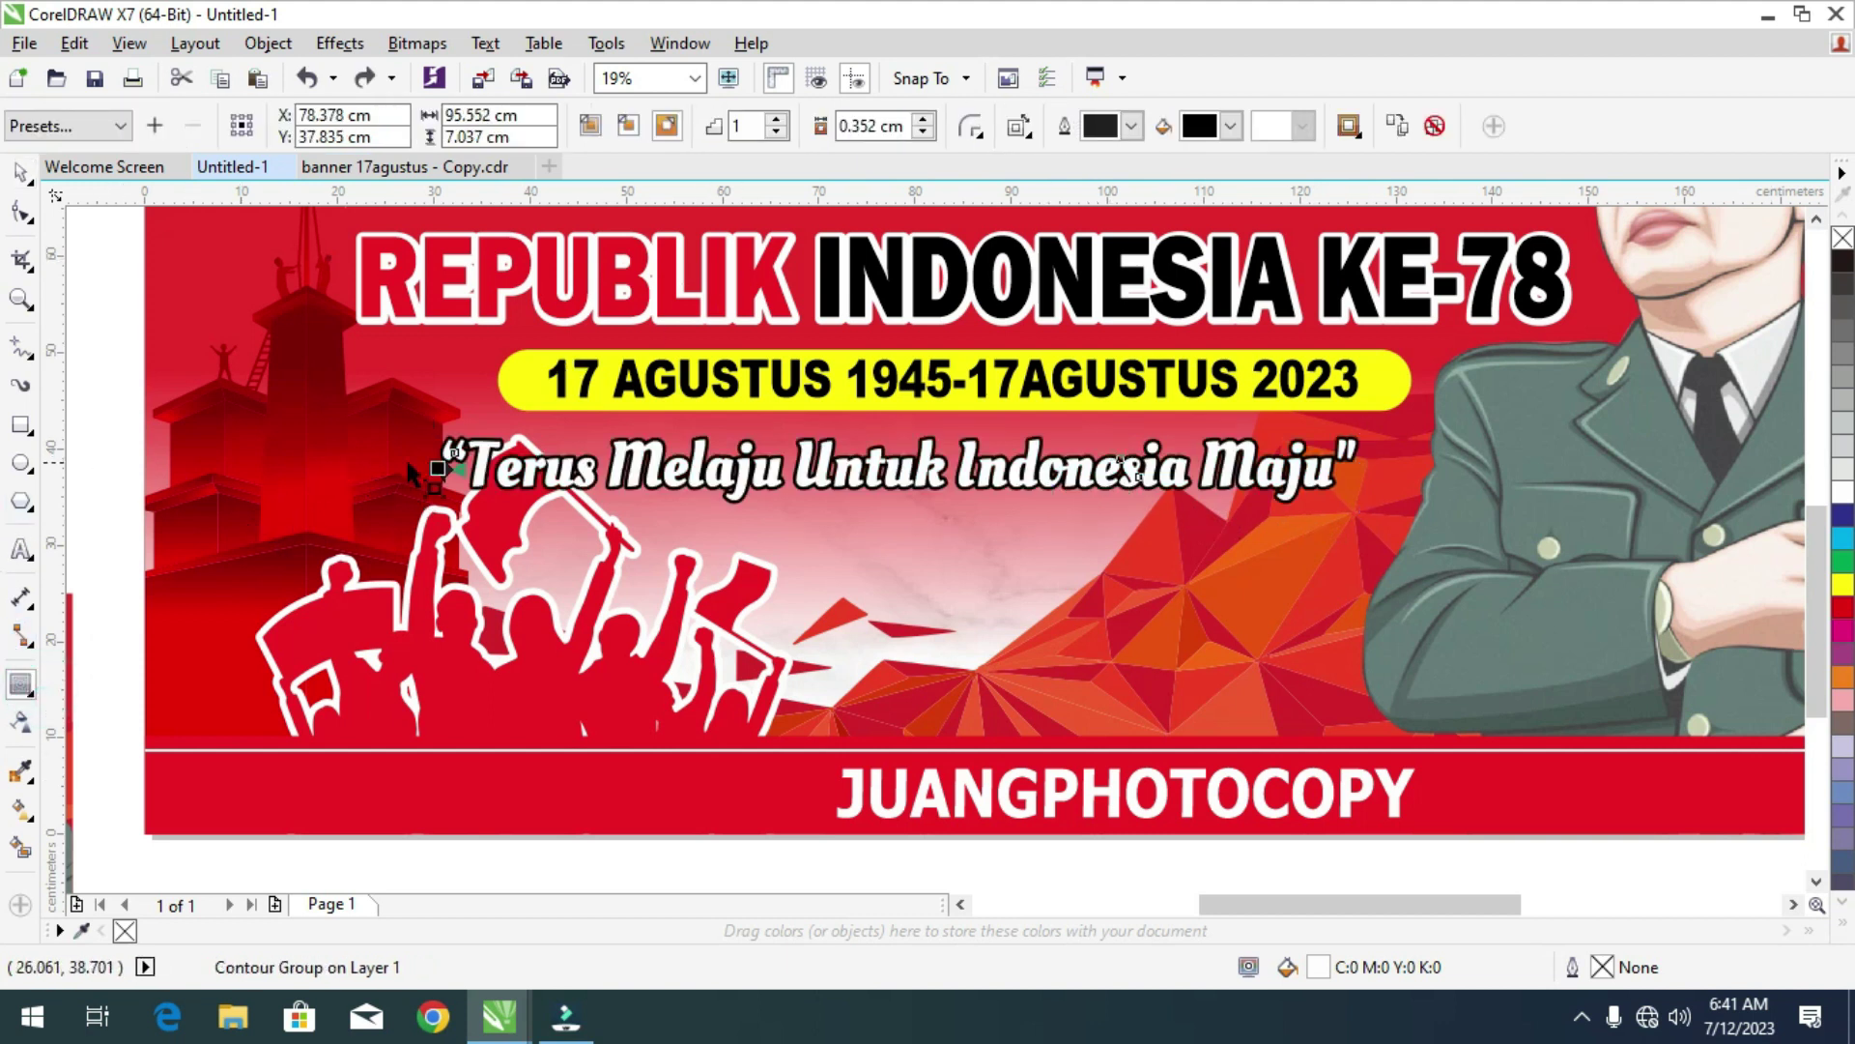
scroll(444, 468, "up", 5)
left_click_drag(498, 518, 456, 519)
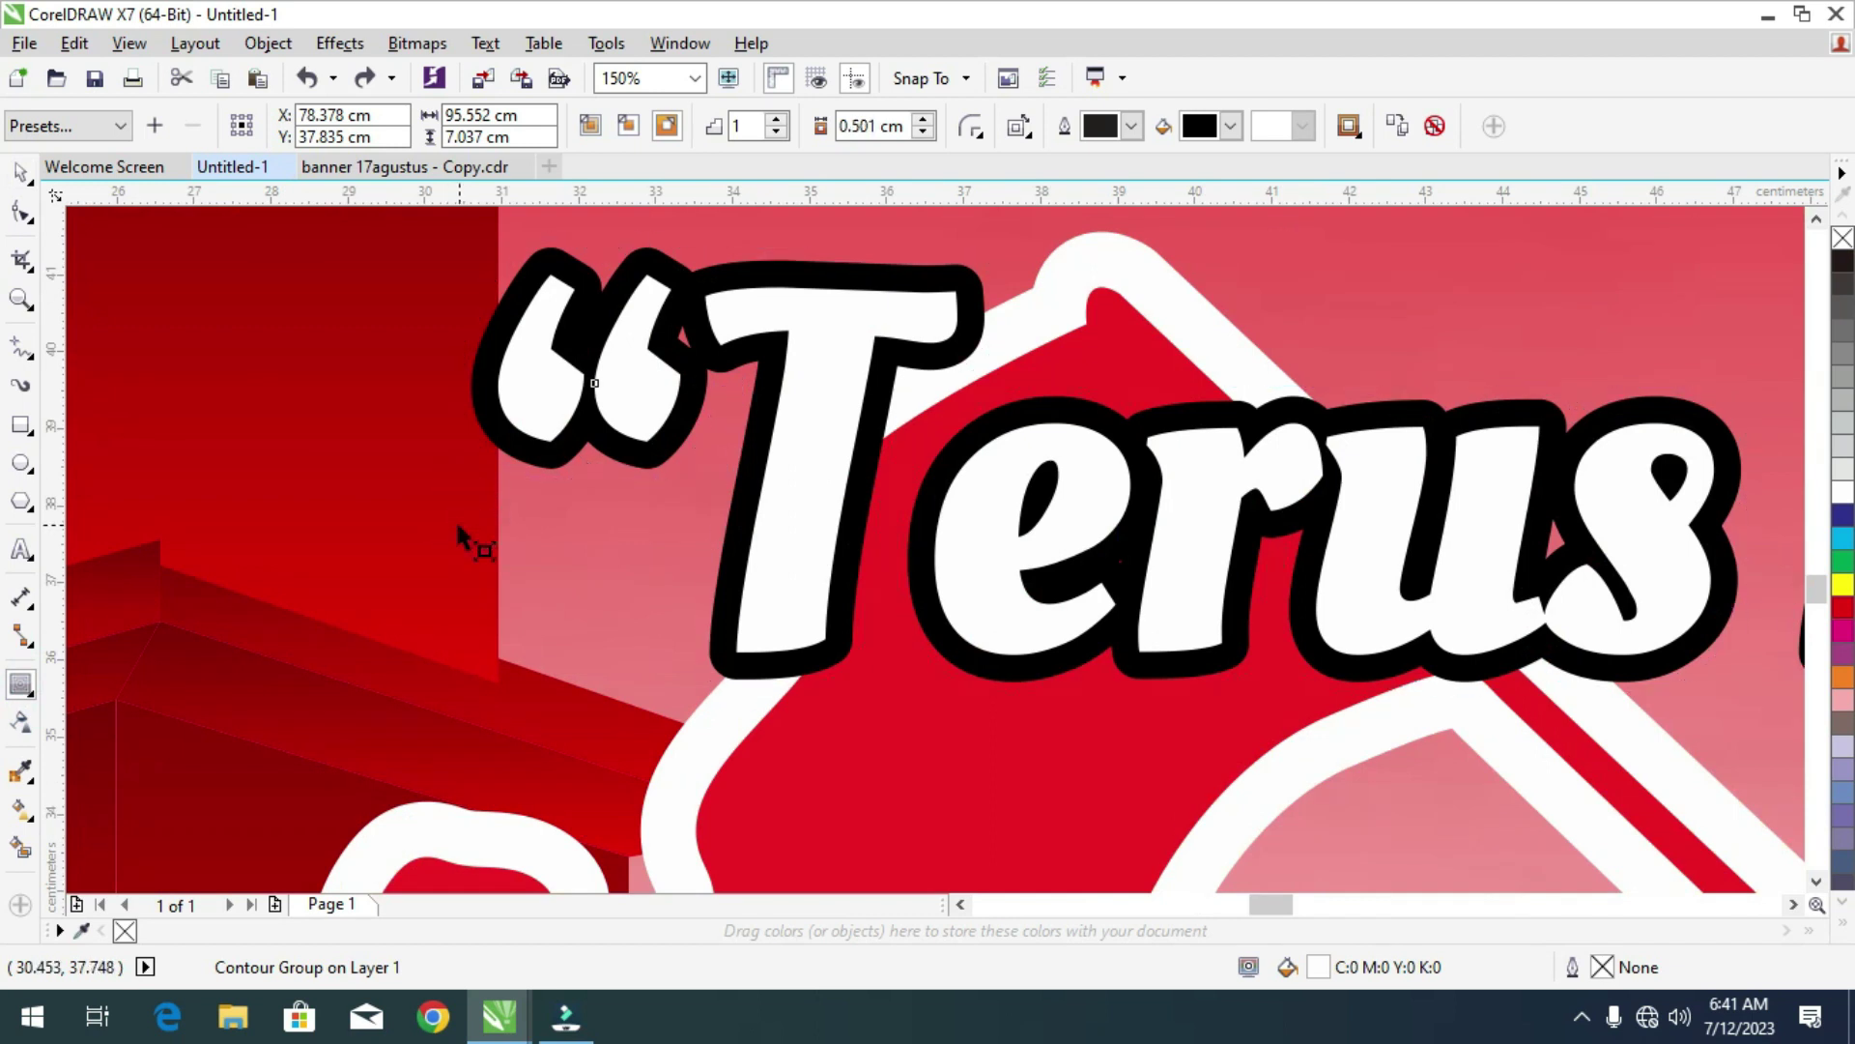
Move the slogan lower and toward the banner's left edge, enlarging it to about 108.4 x 8.2 cm.
scroll(456, 491, "down", 5)
left_click(23, 176)
left_click_drag(1027, 518, 968, 571)
mouse_move(1427, 623)
left_mouse_down()
mouse_move(1482, 651)
mouse_move(1453, 640)
left_mouse_up()
scroll(1346, 562, "down", 2)
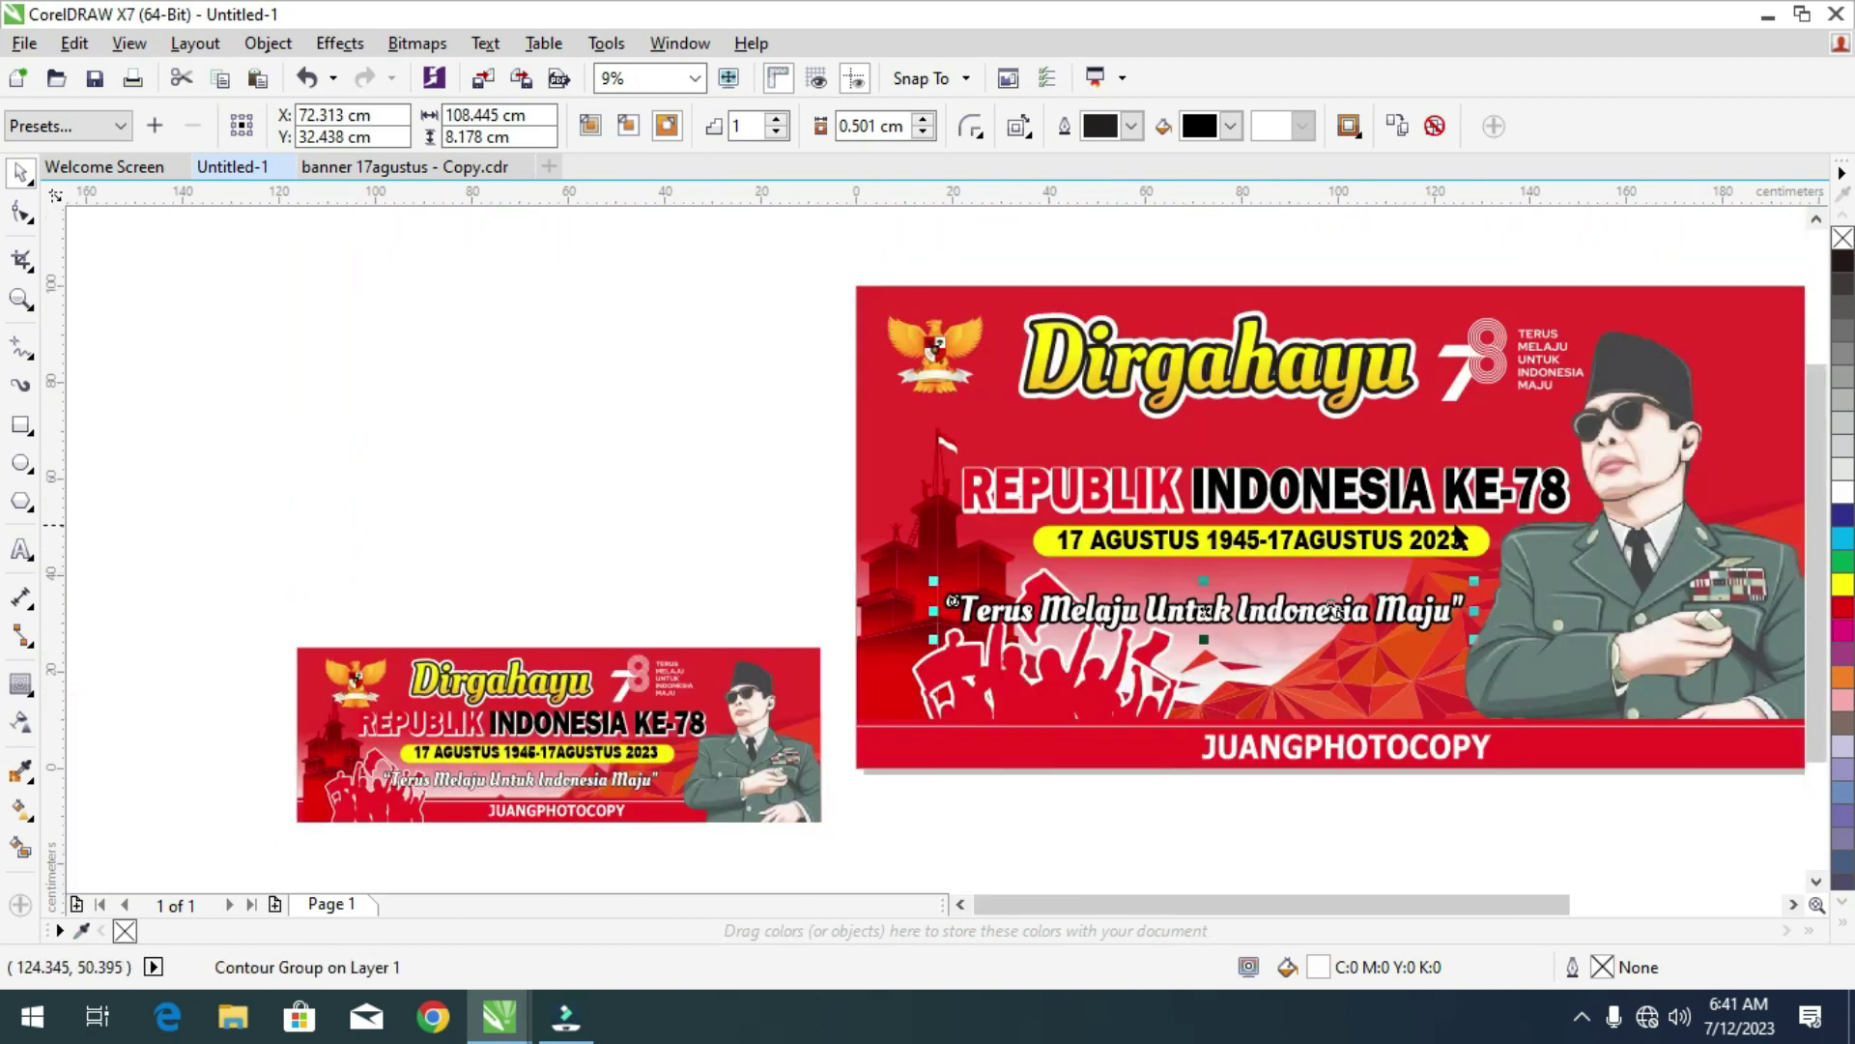
Select the date text with its yellow bar, enlarge them to about 105 x 7.1 cm, and shift them slightly lower.
left_click_drag(621, 422, 1349, 570)
left_click_drag(667, 506, 1538, 577)
scroll(1500, 566, "up", 2)
left_click_drag(1029, 519, 1029, 533)
Centre the date text and yellow bar horizontally on the "Dirgahayu" lettering.
scroll(1029, 534, "down", 4)
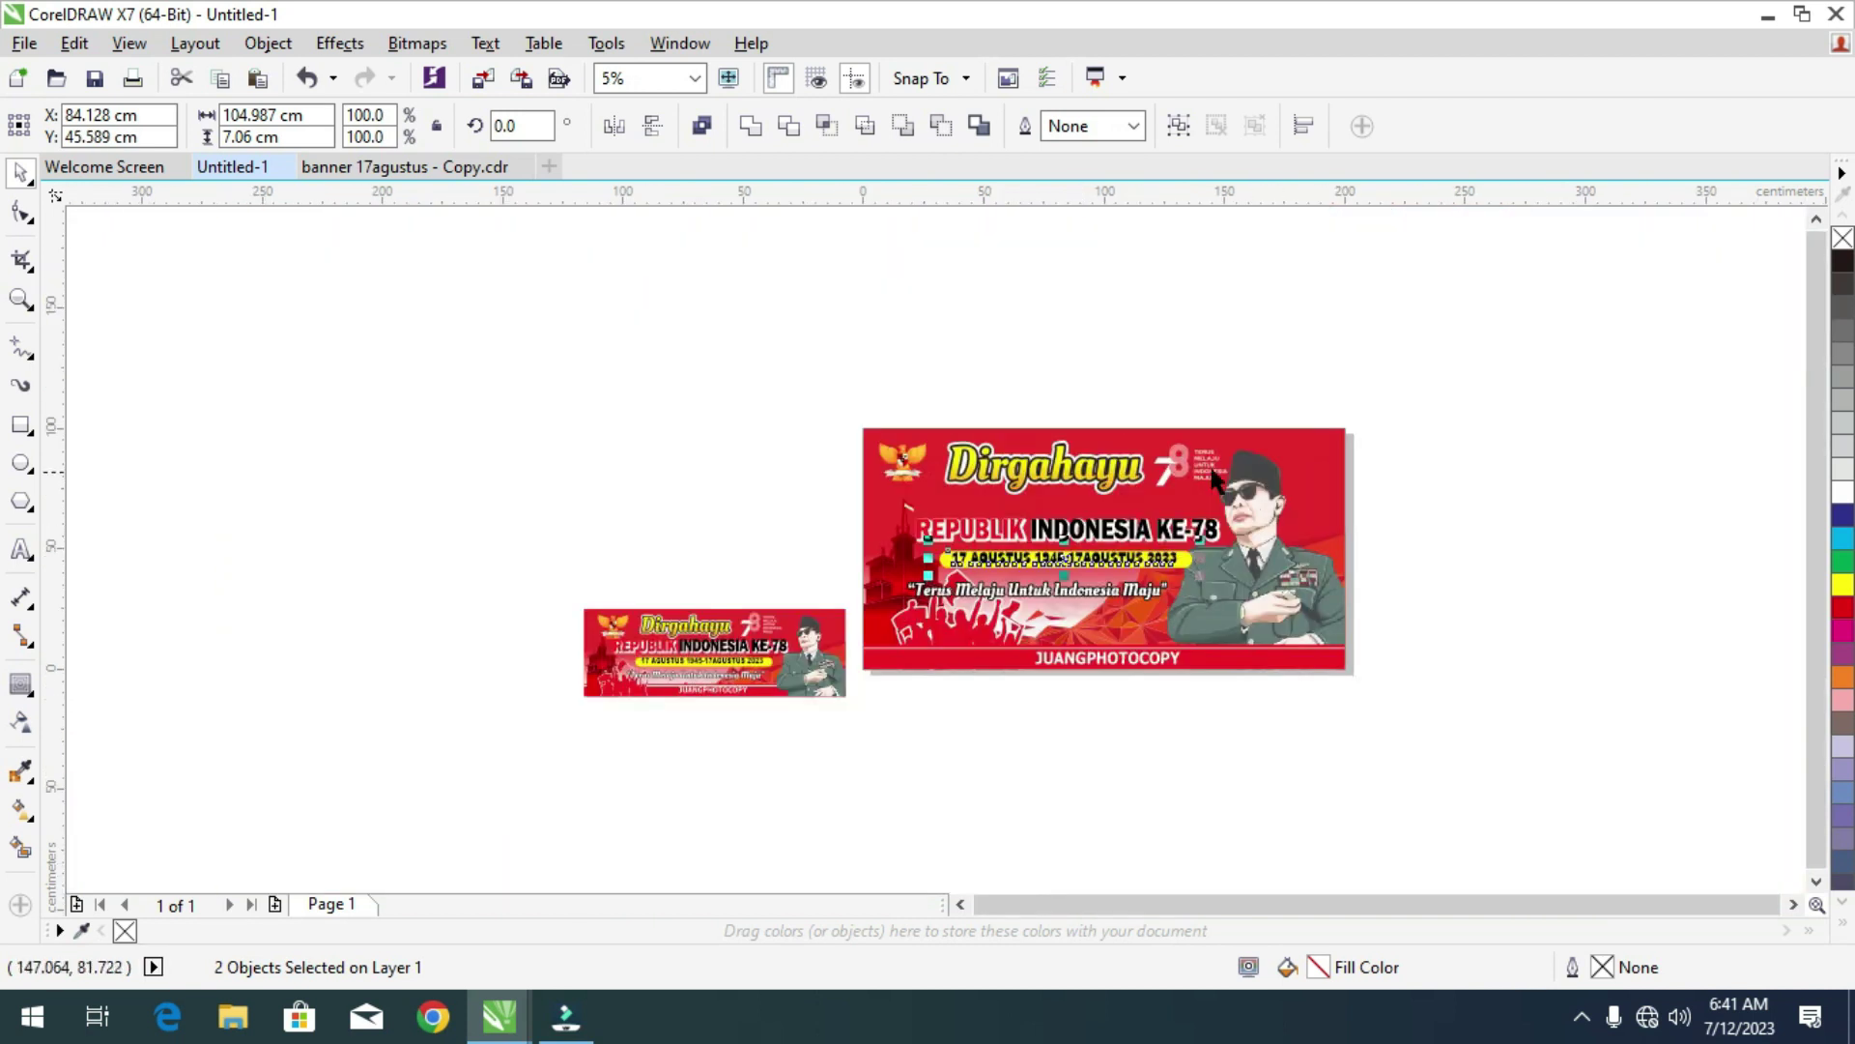
scroll(1215, 480, "up", 4)
left_click(1116, 450, "shift")
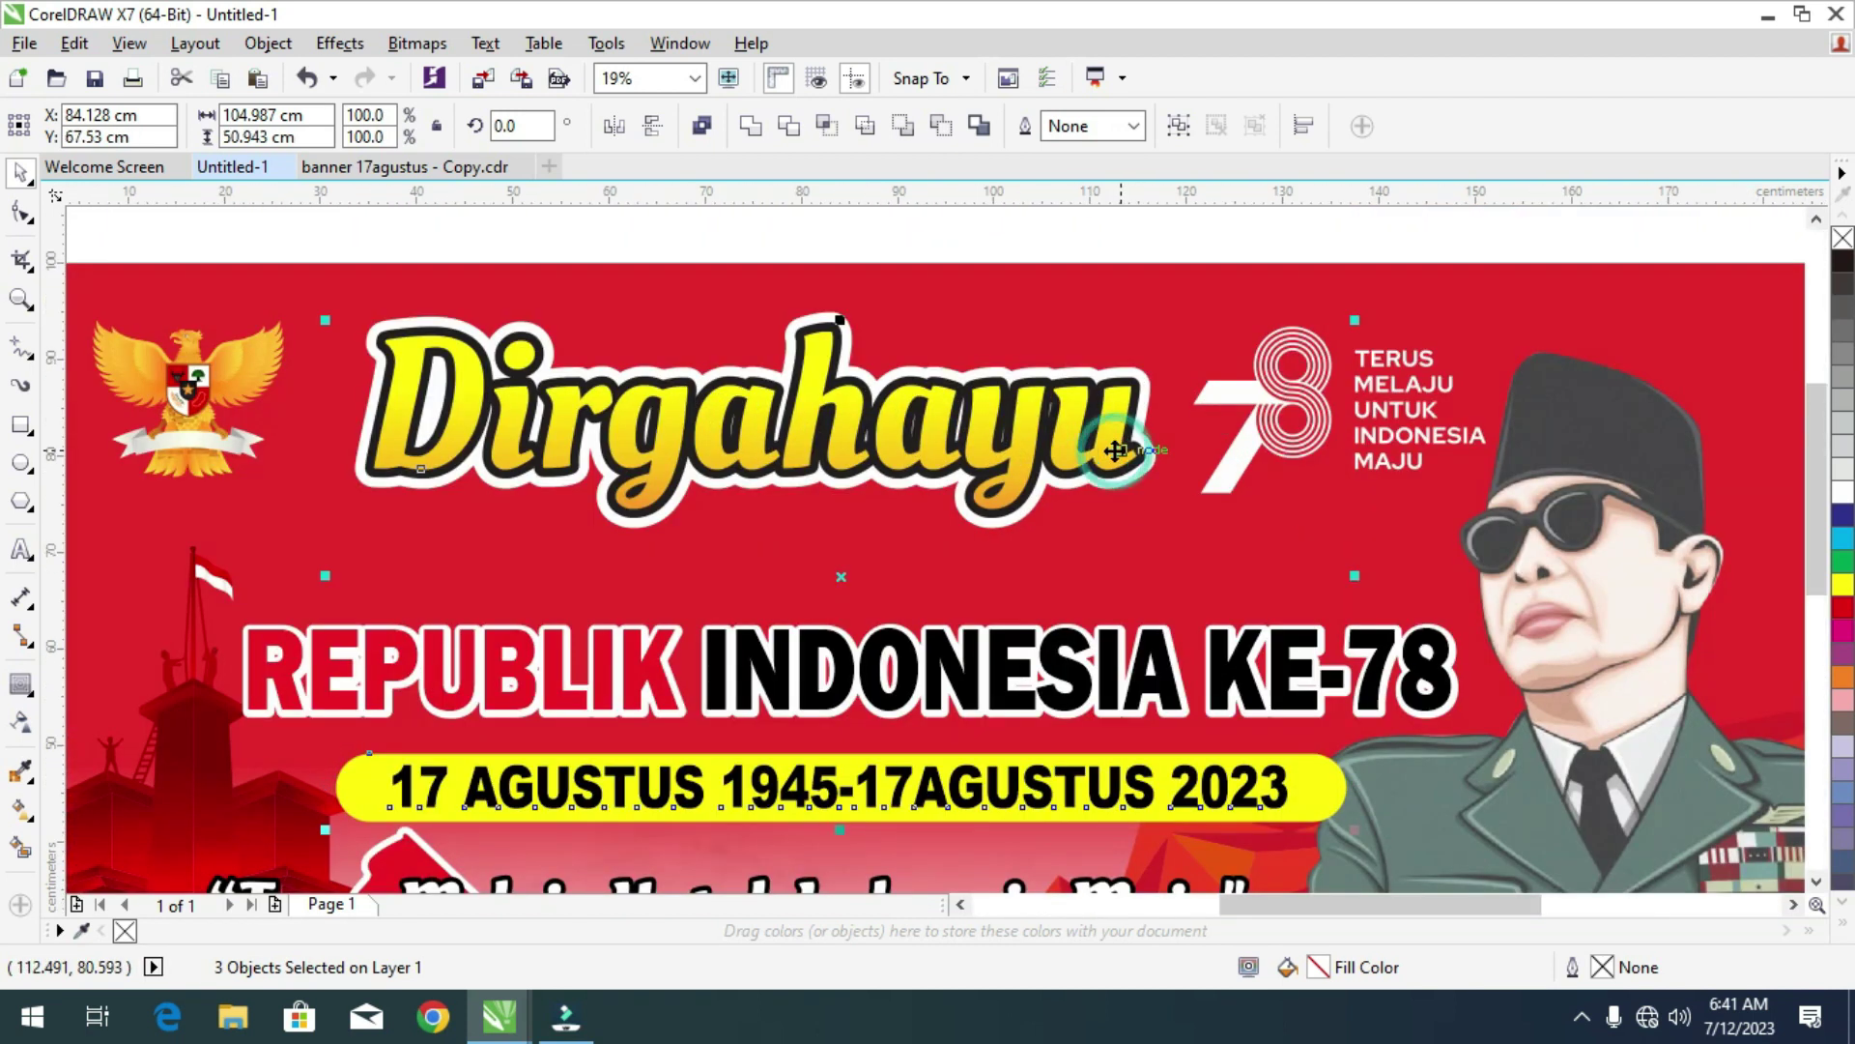
key("c")
Group the "REPUBLIK INDONESIA KE-78" lettering and centre it horizontally on the "Dirgahayu" lettering.
left_click(1046, 681)
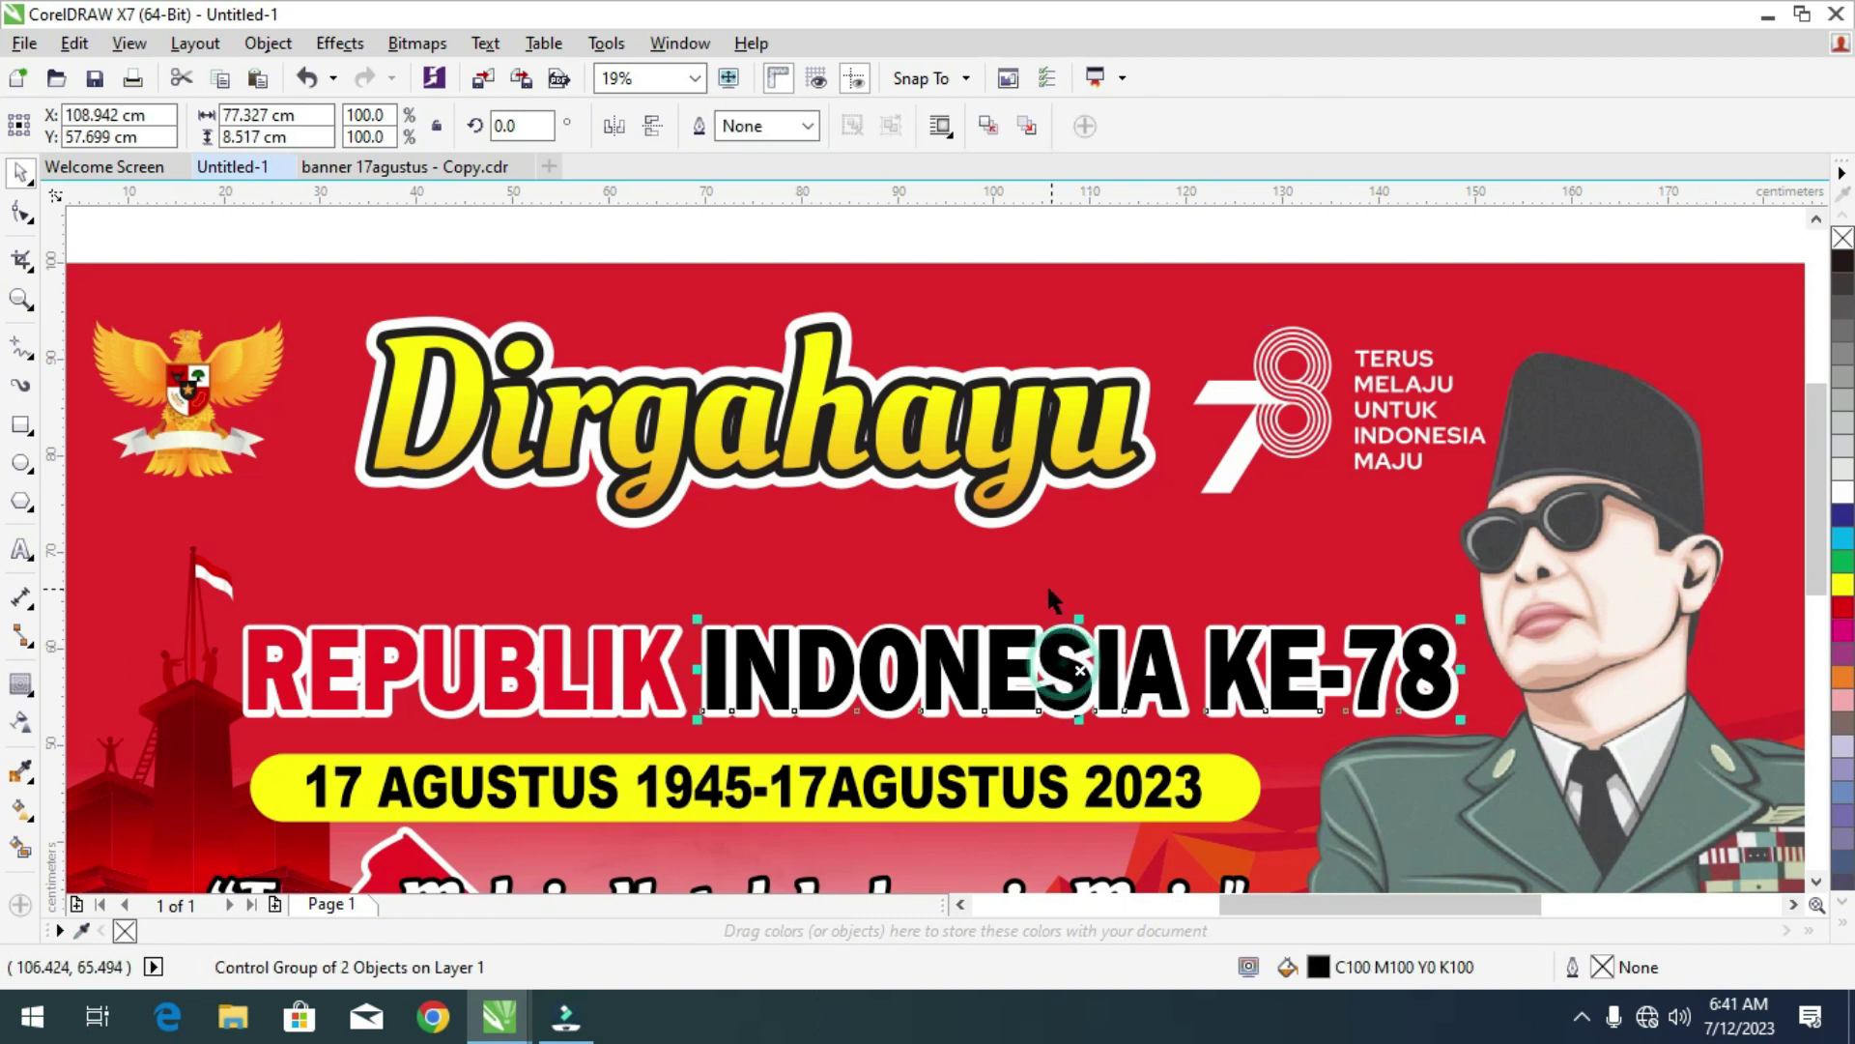
scroll(843, 578, "down", 2)
left_click_drag(360, 589, 1194, 678)
key("ctrl+g")
left_click(849, 509, "shift")
key("c")
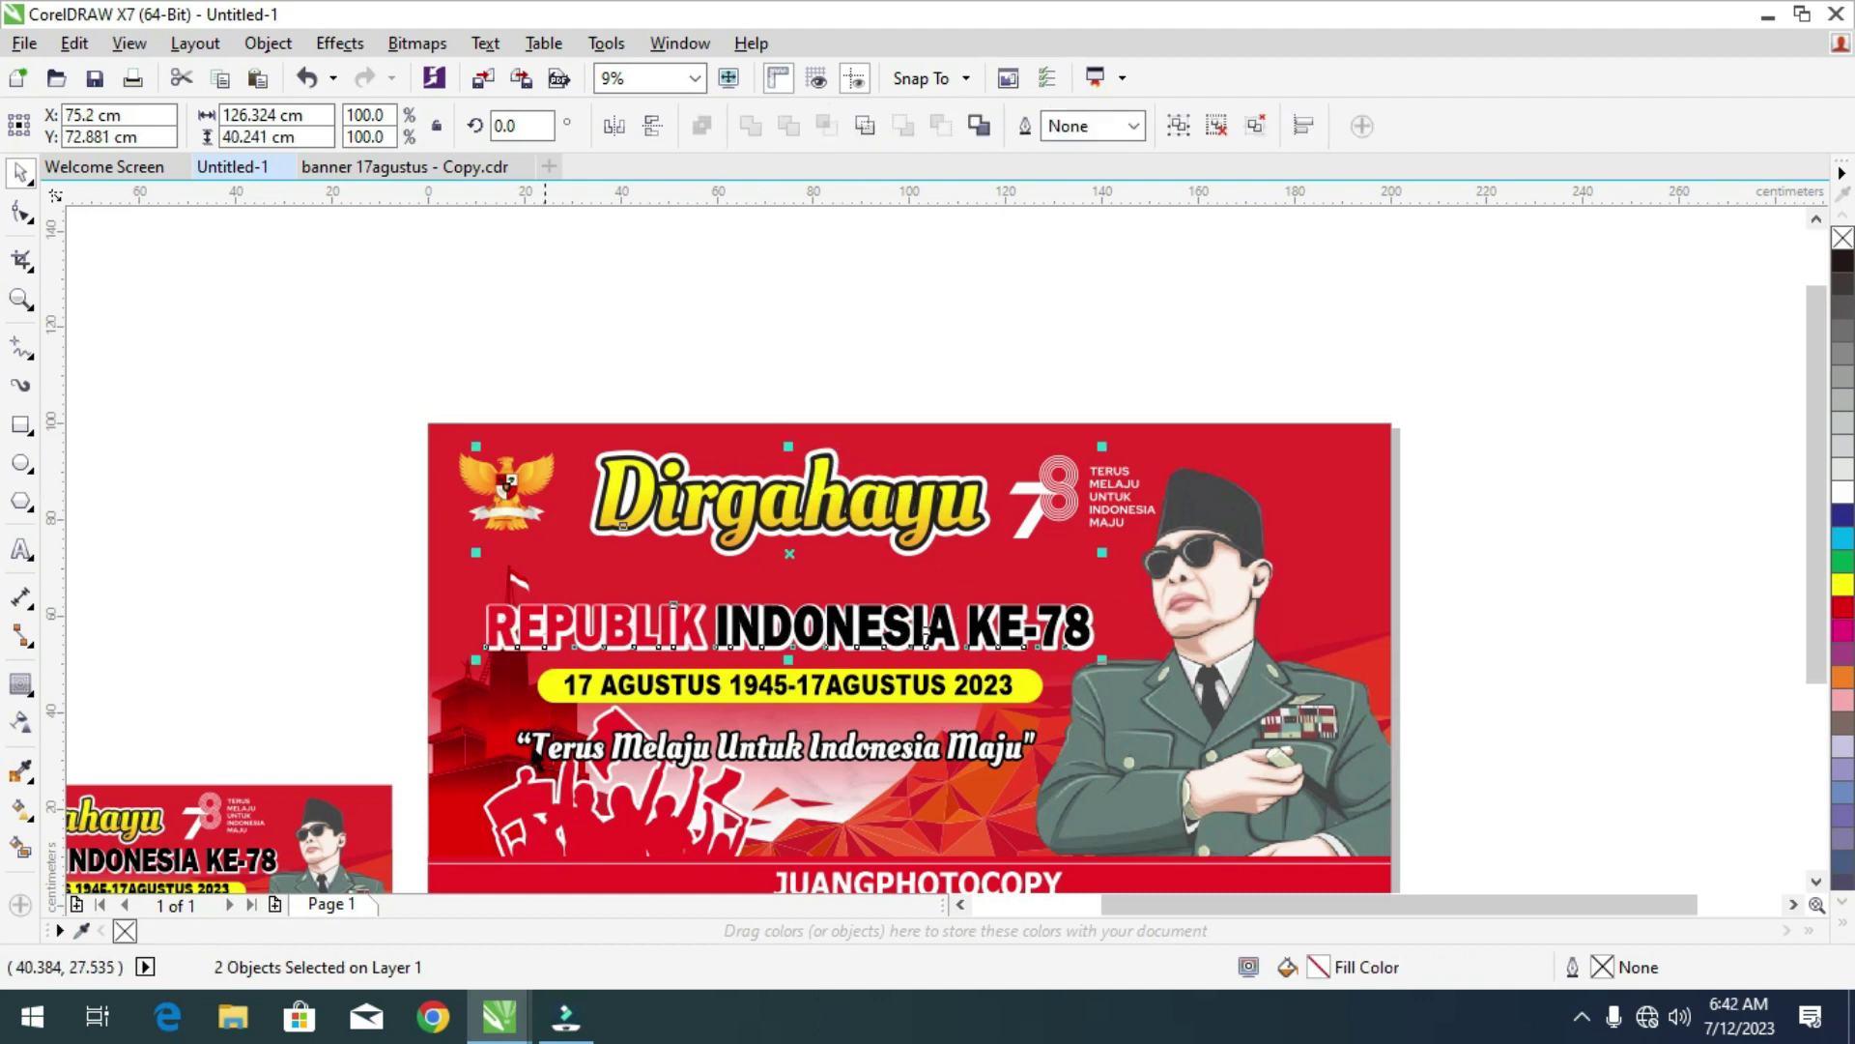
left_click(261, 599)
Enlarge the golden Garuda emblem from its centre to about 22.2 x 18.3 cm.
scroll(1020, 623, "down", 2)
scroll(850, 667, "up", 5)
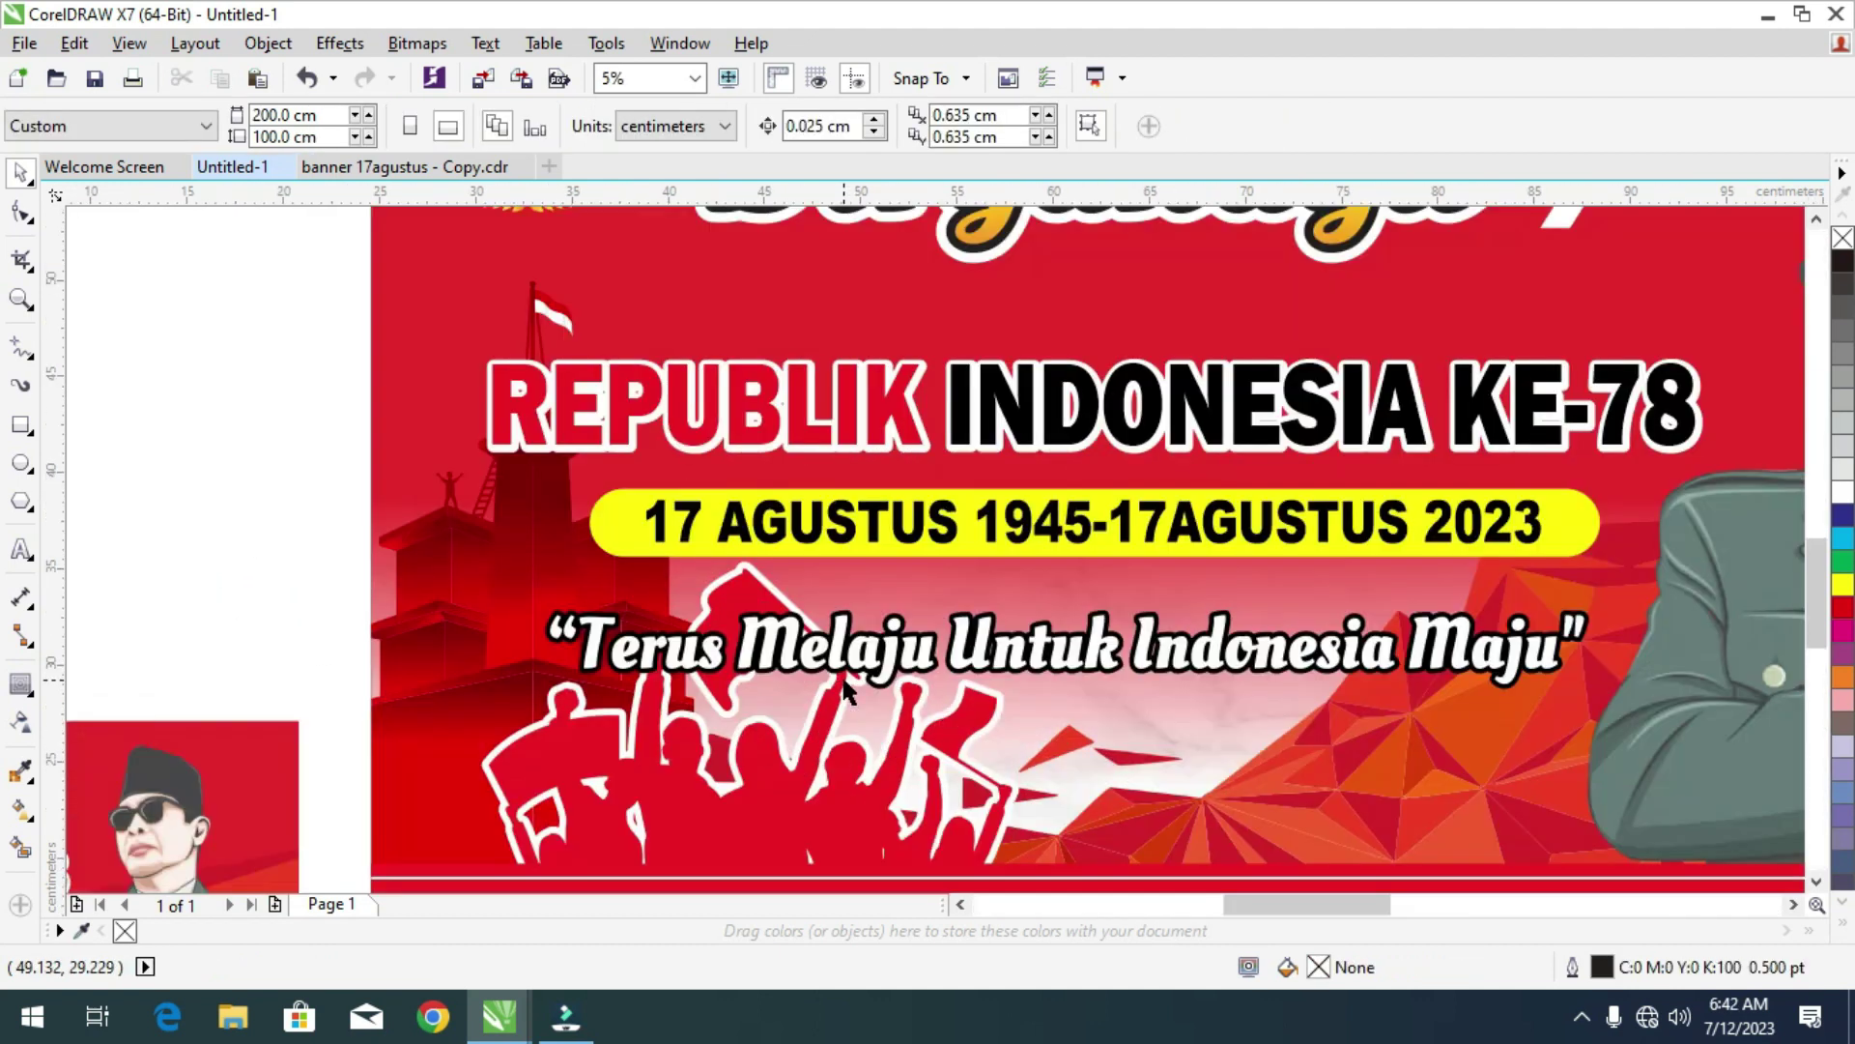
scroll(851, 666, "down", 5)
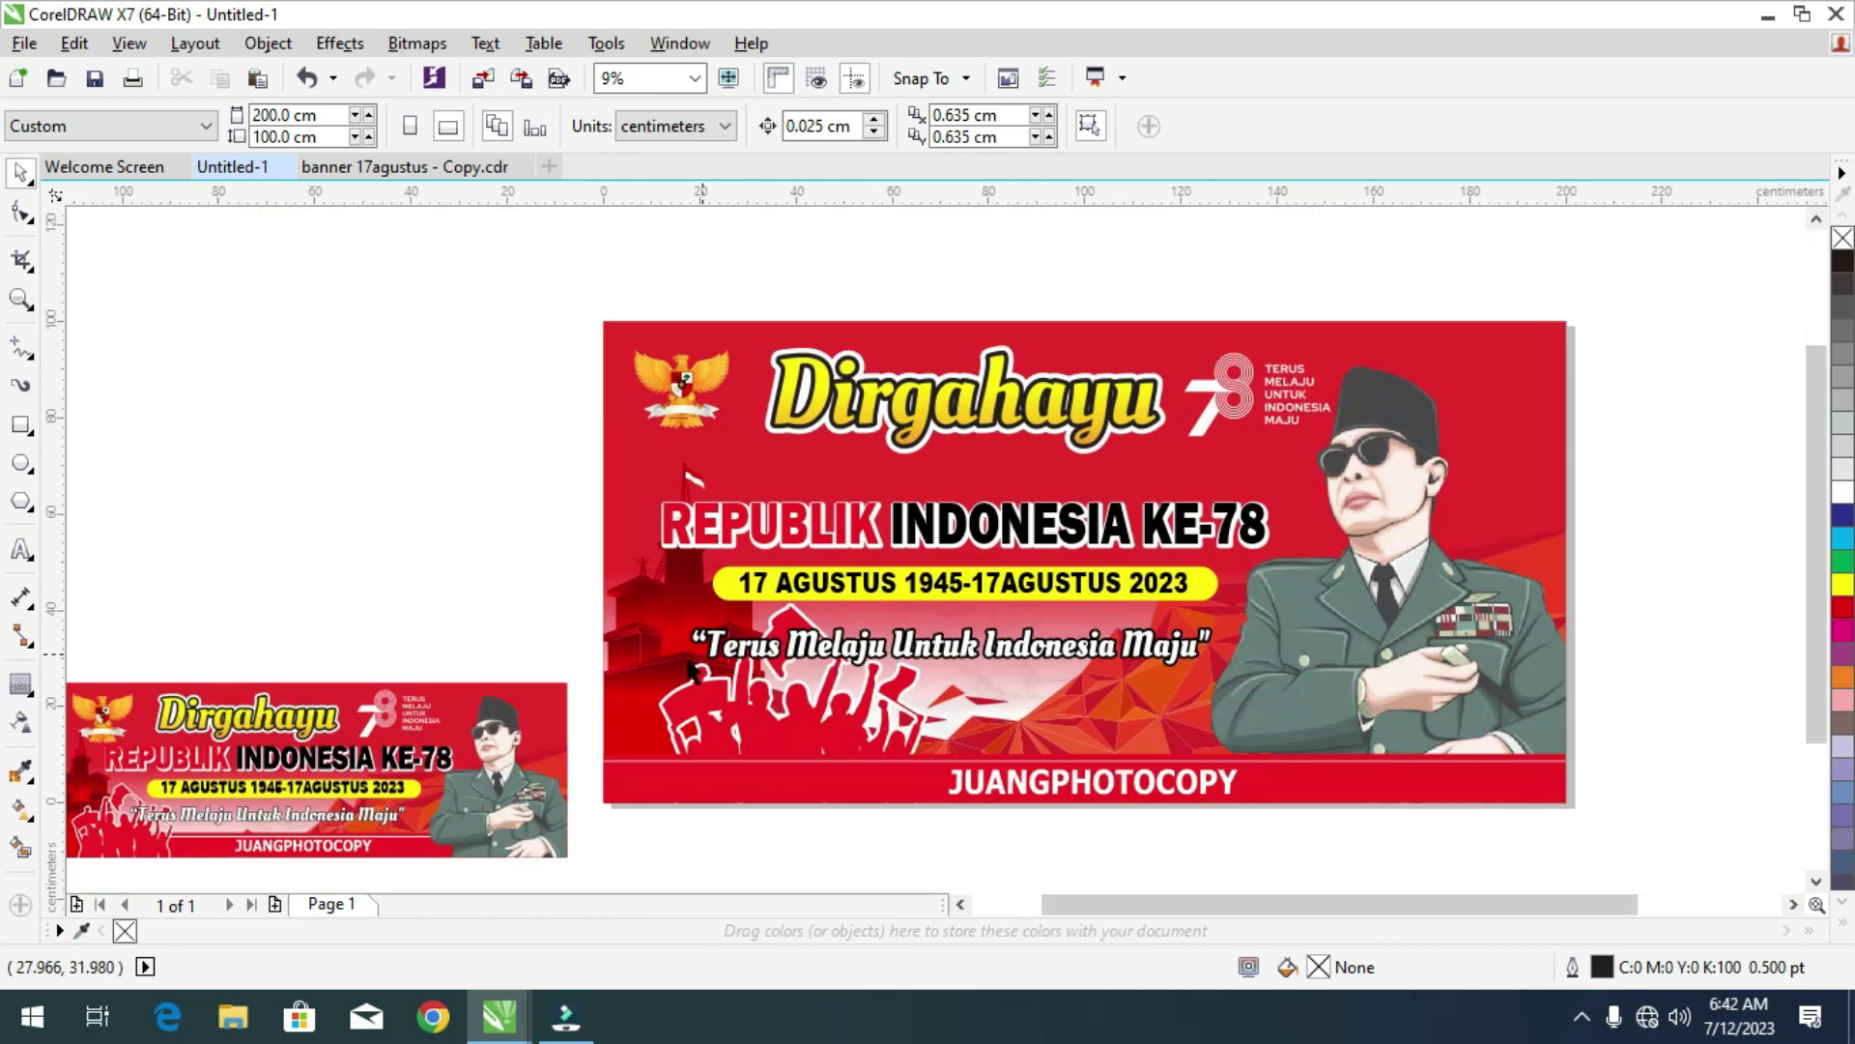
scroll(787, 663, "up", 1)
scroll(814, 649, "down", 1)
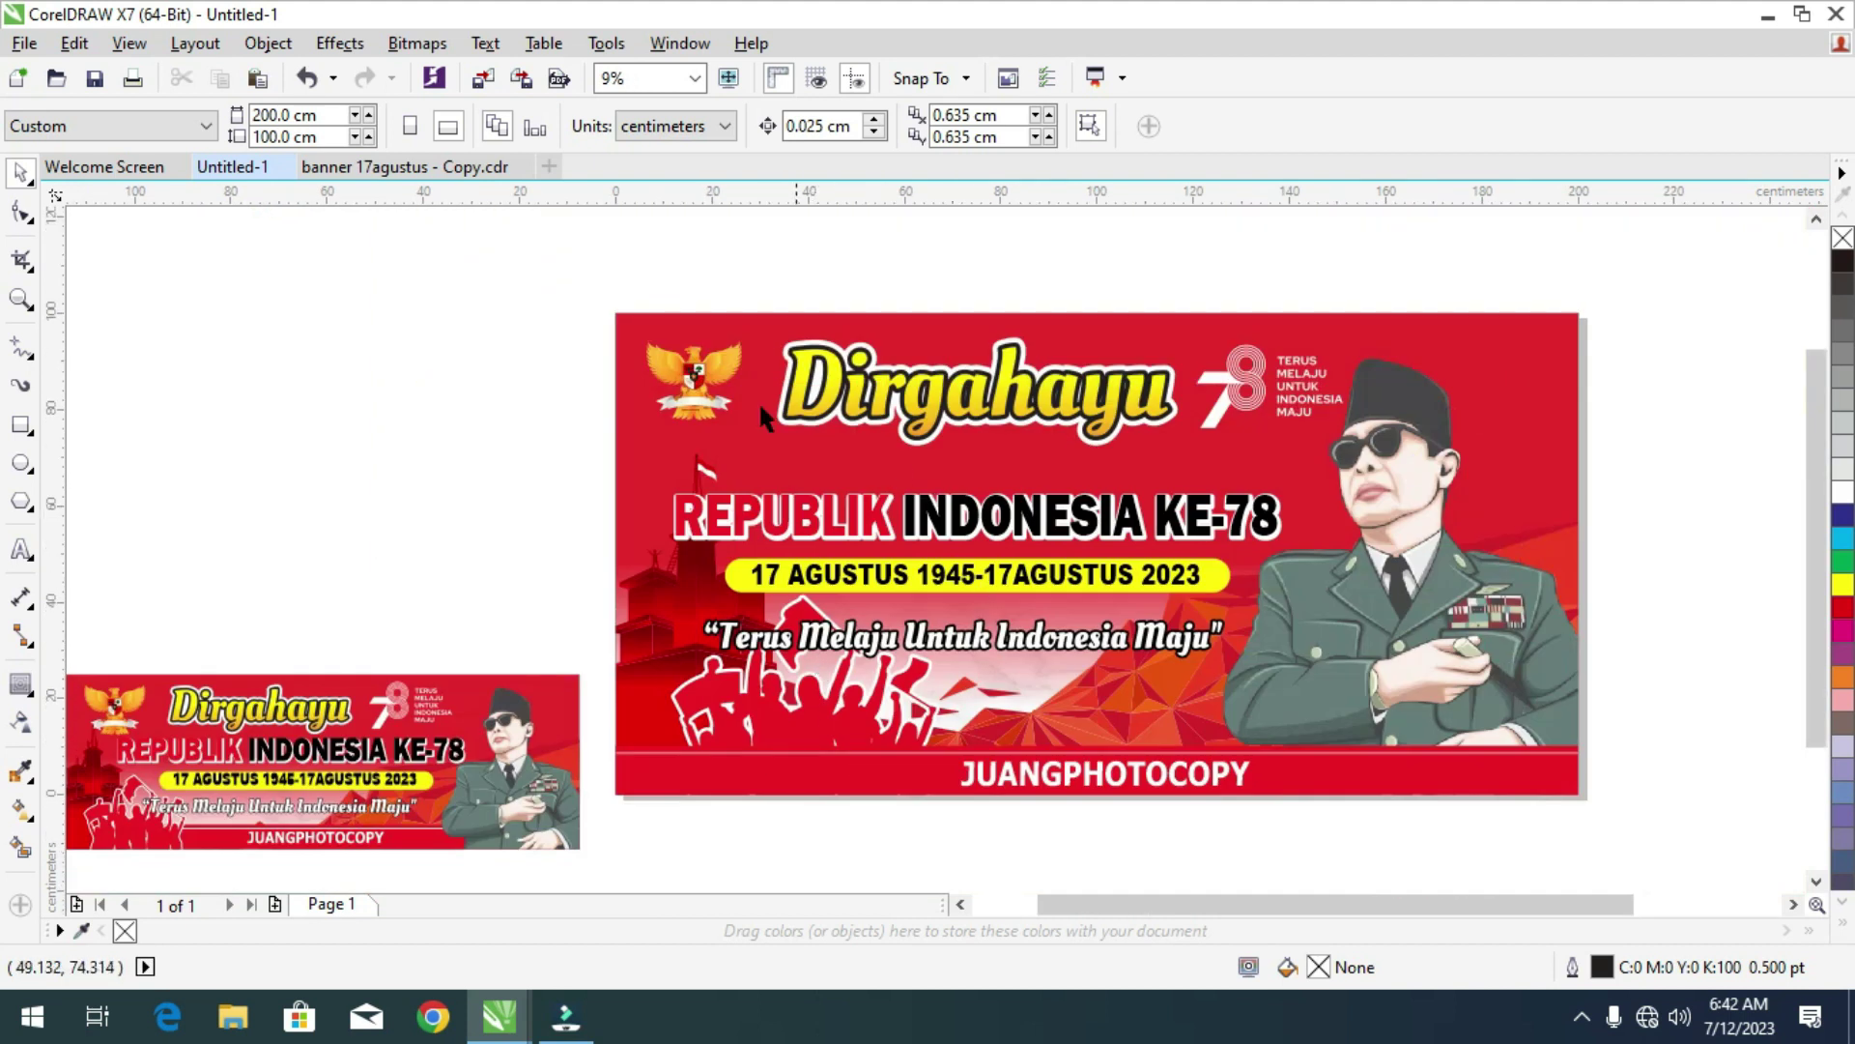
left_click(694, 382)
scroll(760, 409, "up", 2)
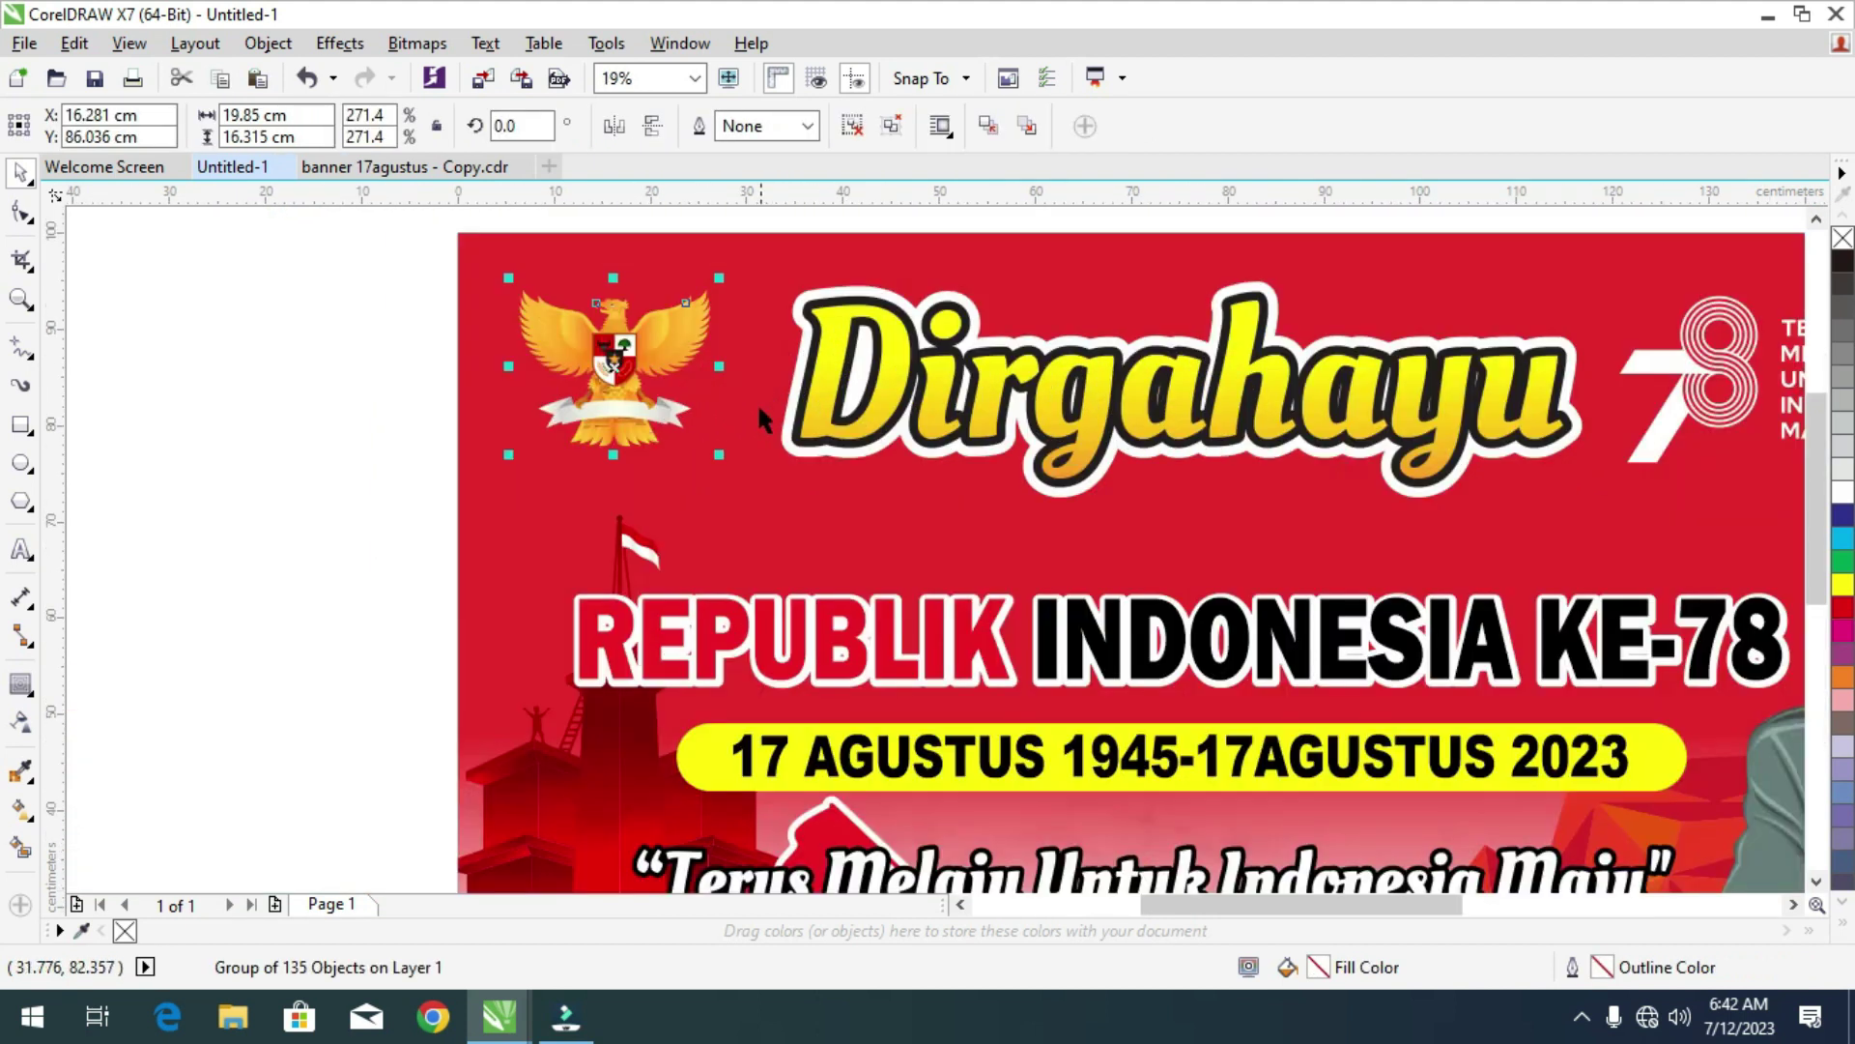
left_click_drag(722, 461, 727, 468)
scroll(727, 468, "down", 2)
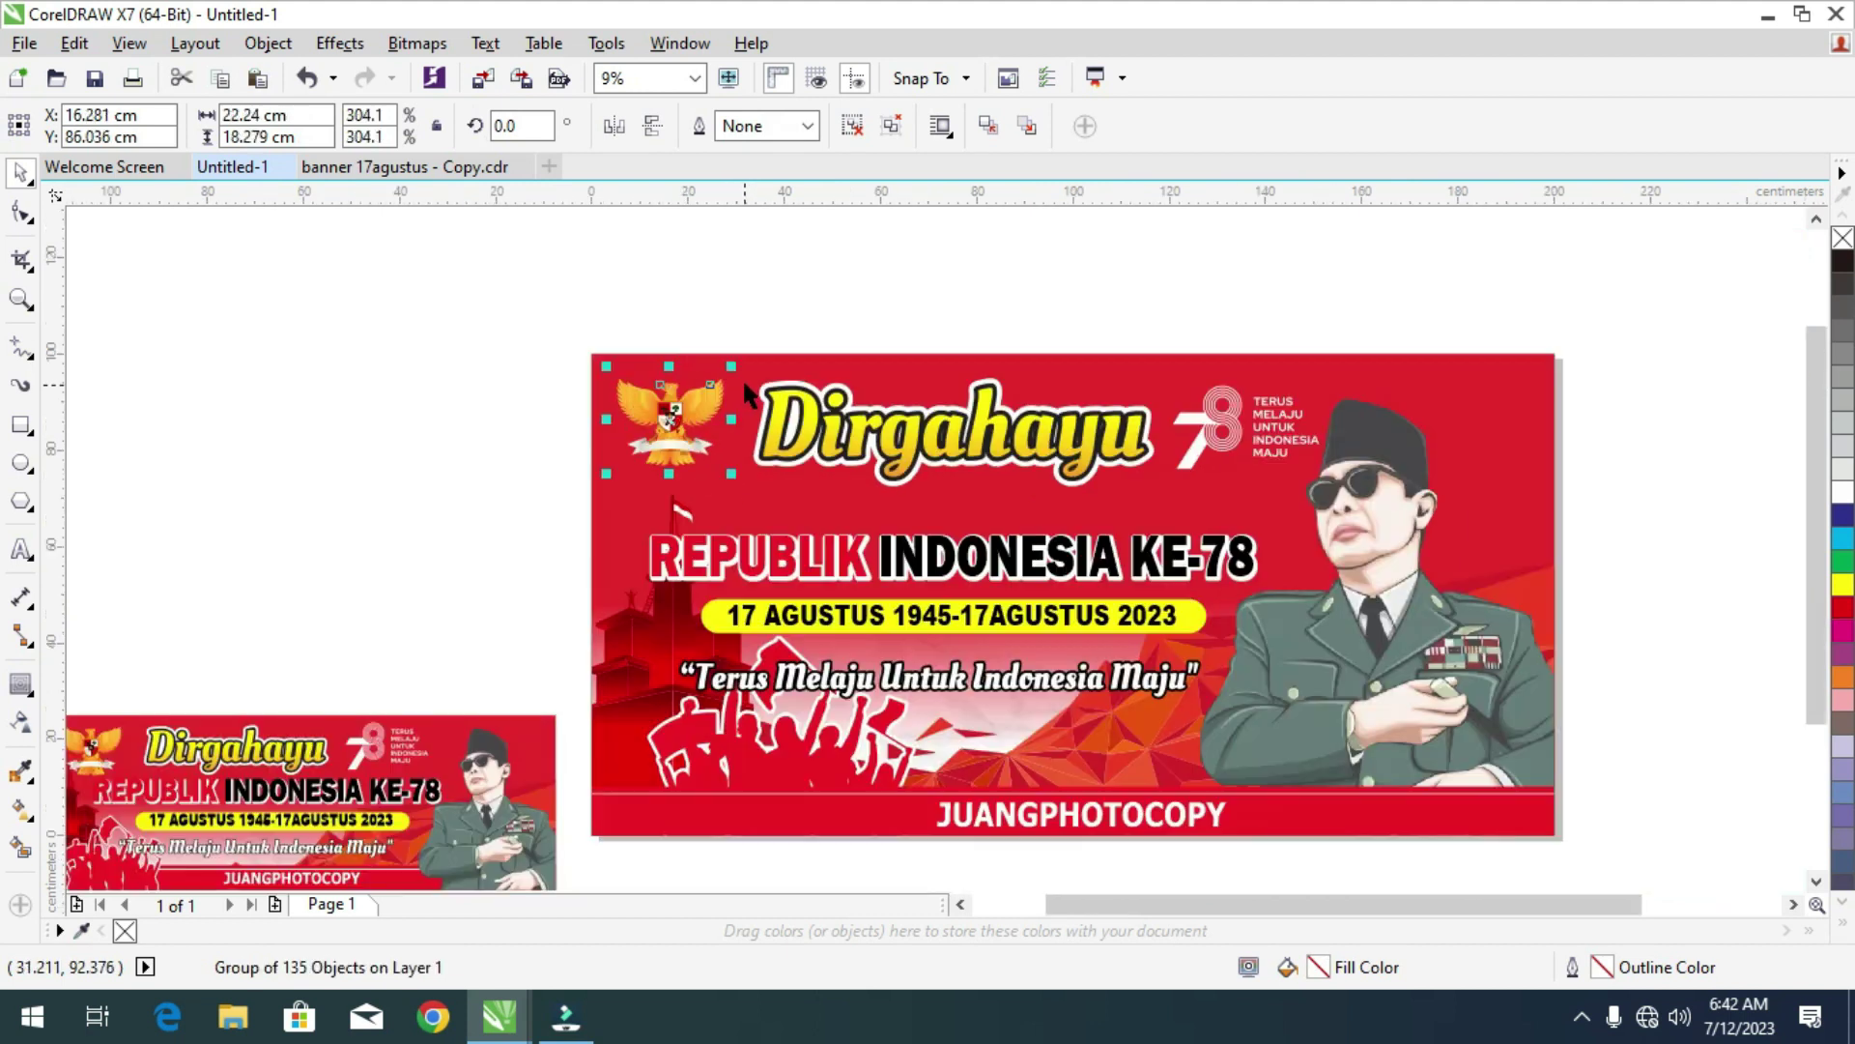
Try enlarging the "Dirgahayu" lettering and the 78 logo together to about 129 x 24.6 cm, and undo it.
left_click_drag(708, 319, 1172, 490)
left_click_drag(1278, 512, 1434, 510)
scroll(1325, 502, "up", 2)
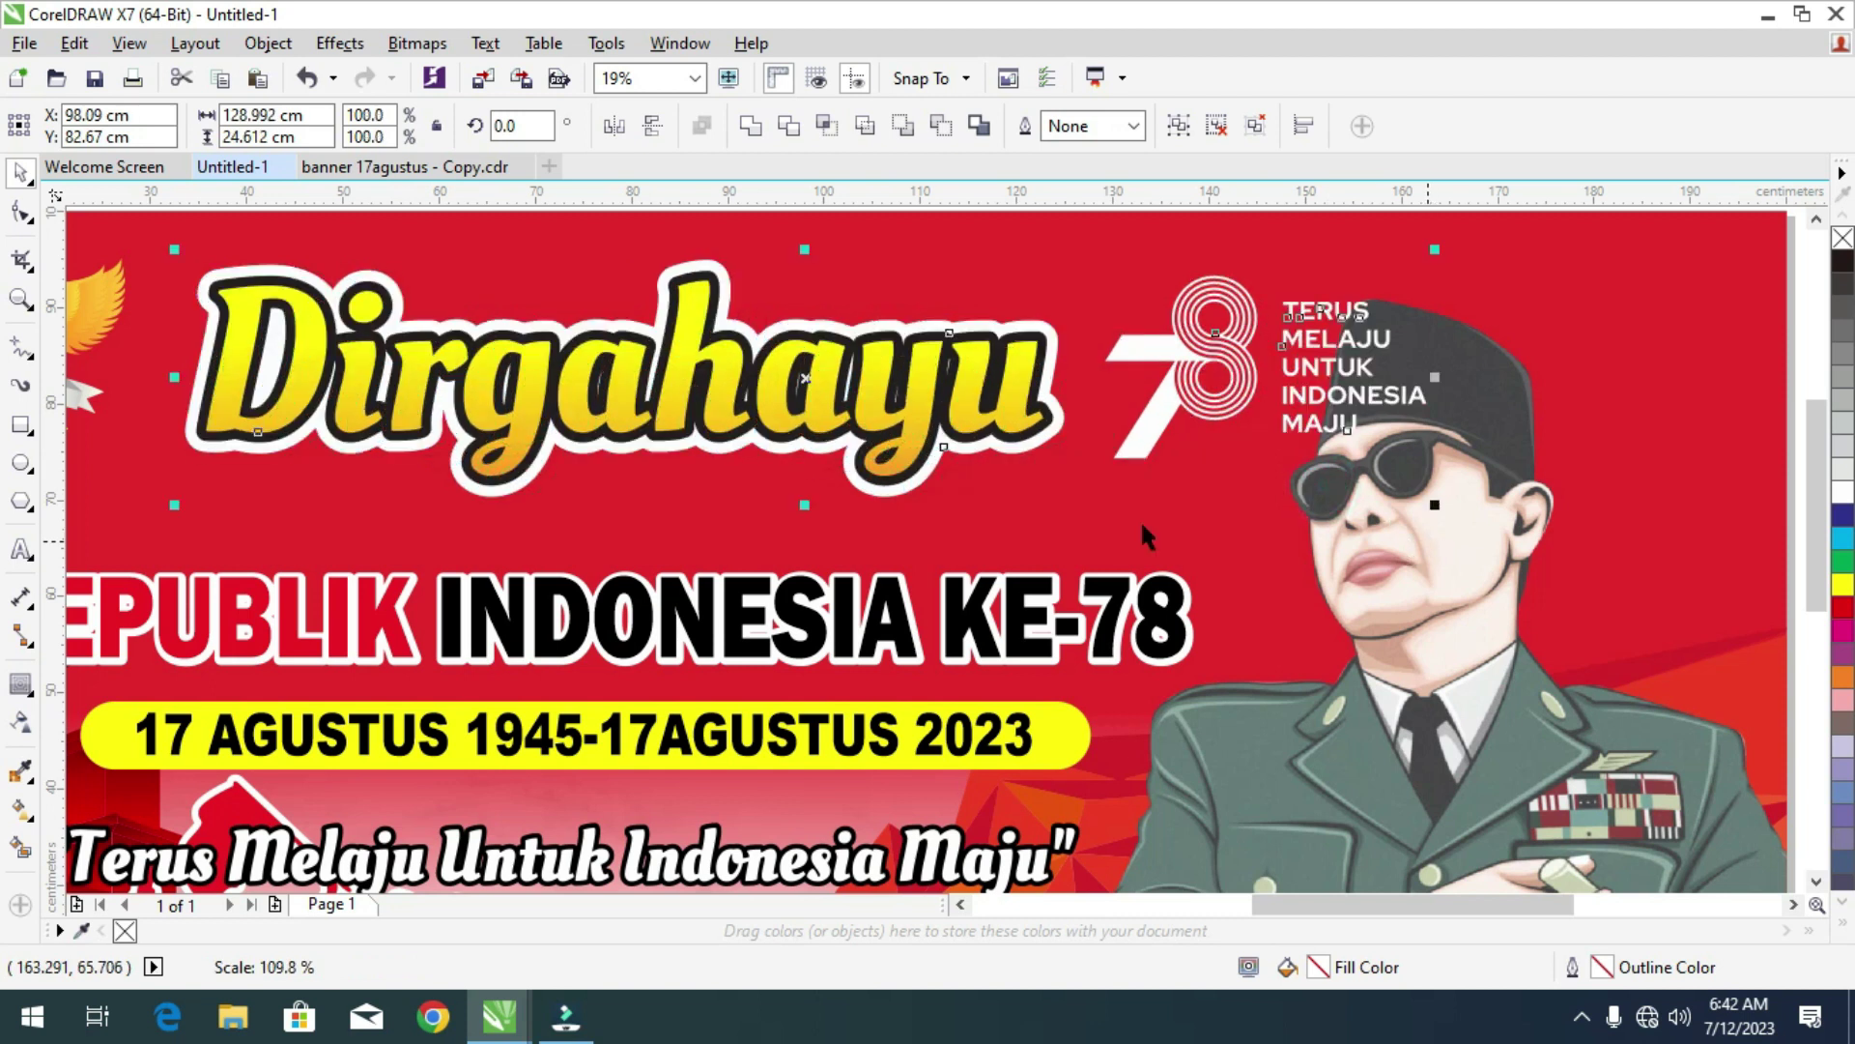
scroll(964, 509, "down", 3)
left_click(1258, 364)
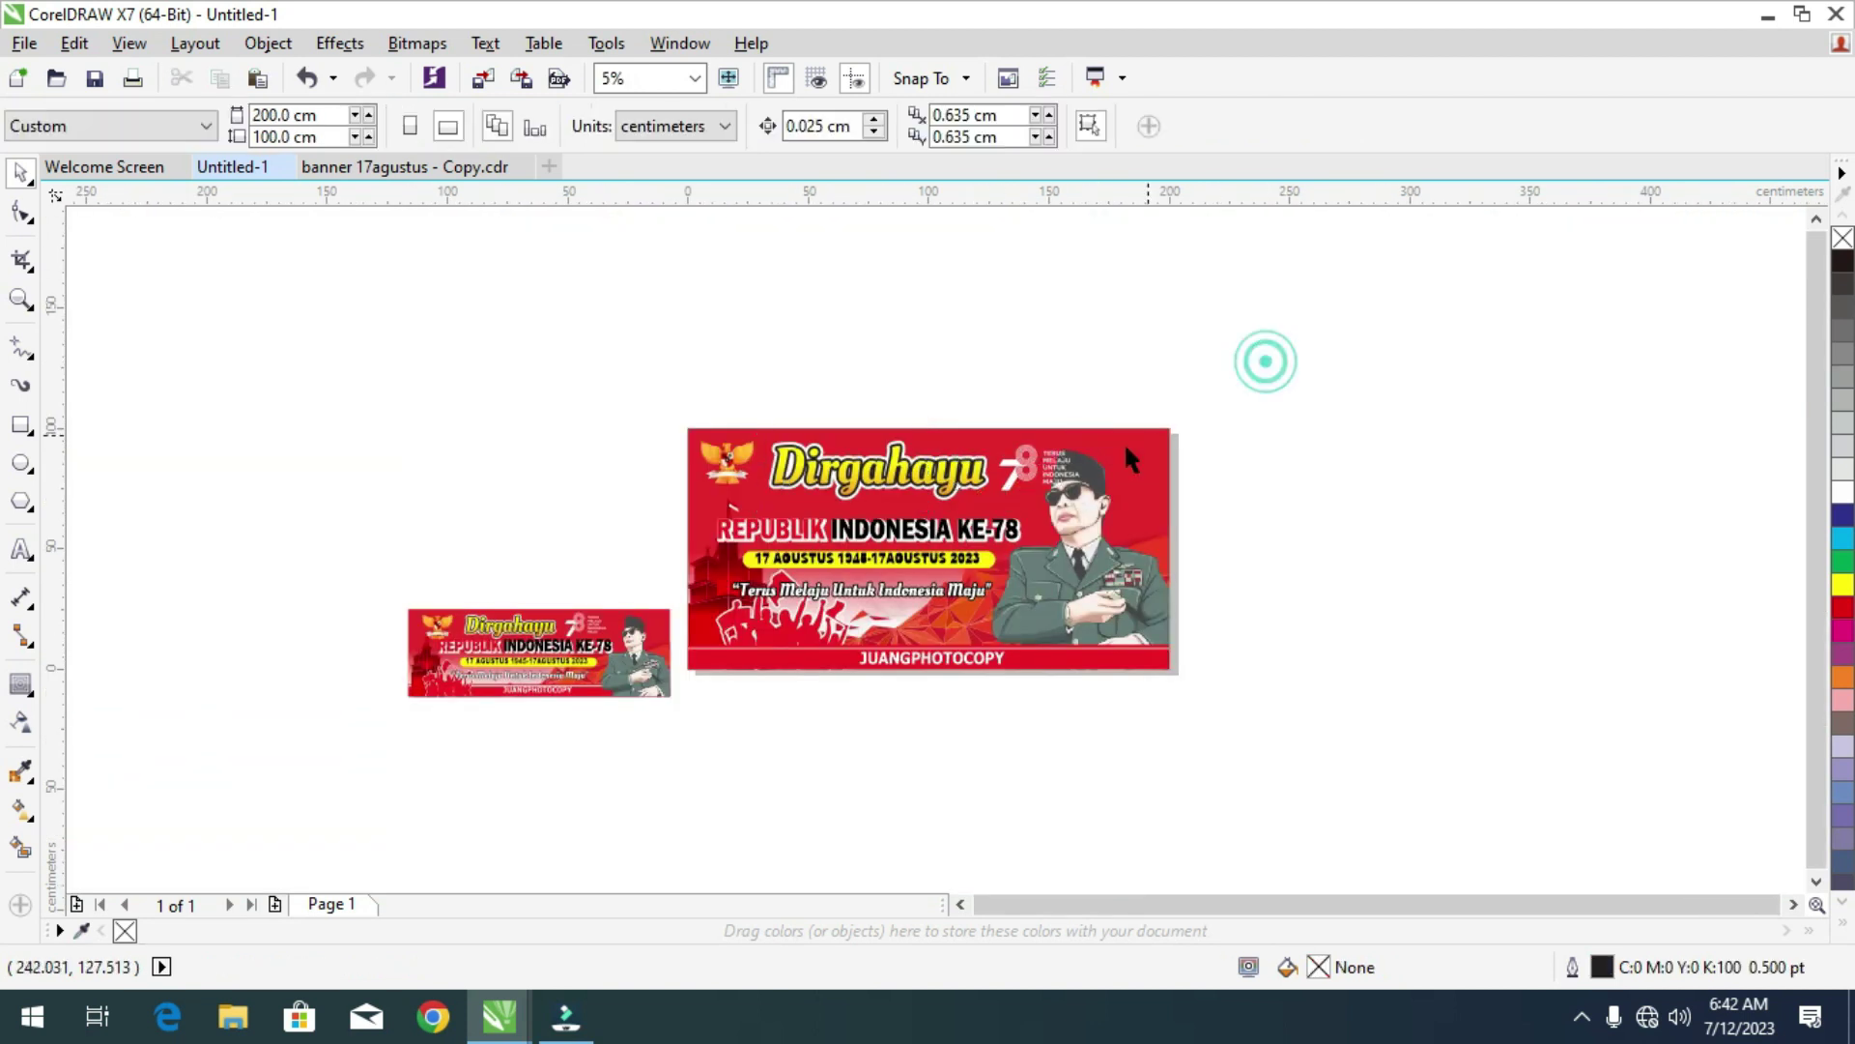
scroll(1083, 528, "up", 2)
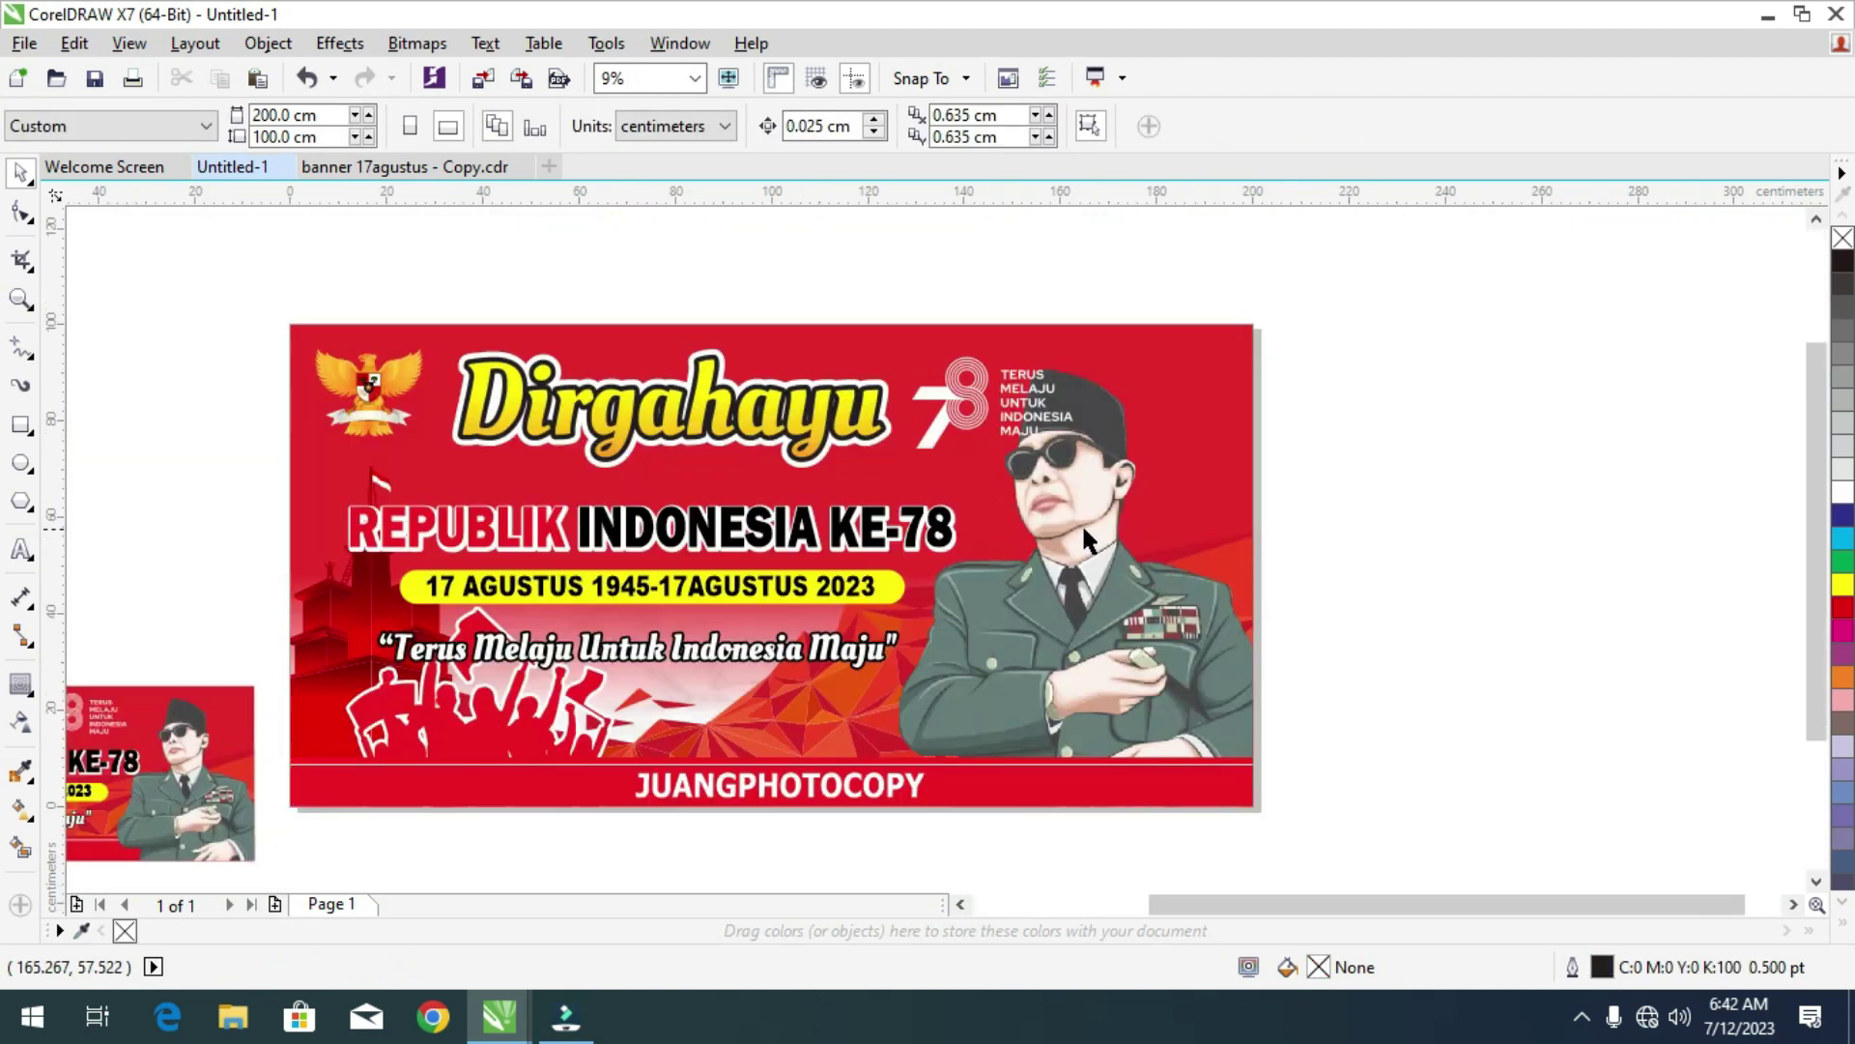
key("ctrl+z")
Inside the banner's PowerClip, nudge the uniformed portrait toward the right edge, enlarge it to about 83.6 x 96.9 cm, and finish editing the contents.
left_click(1098, 520)
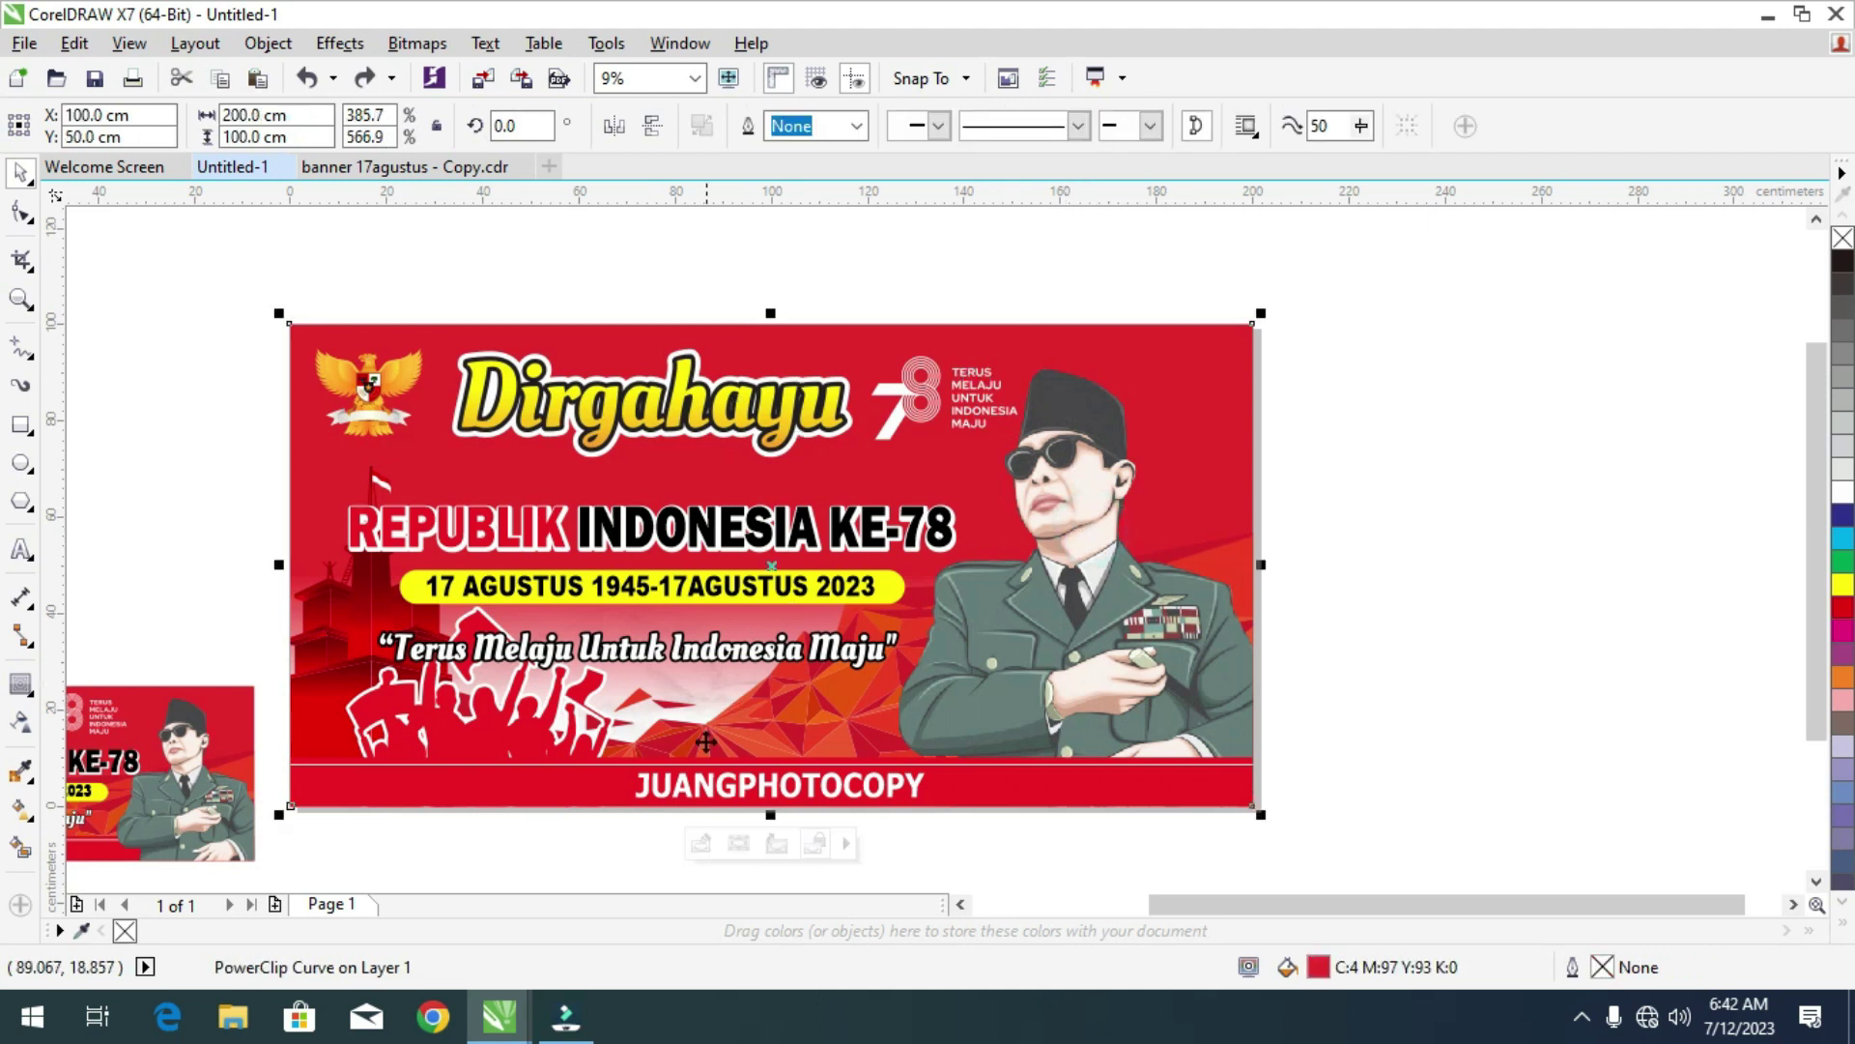
left_click(1112, 618, "ctrl")
scroll(1111, 619, "up", 2)
left_click(1090, 618)
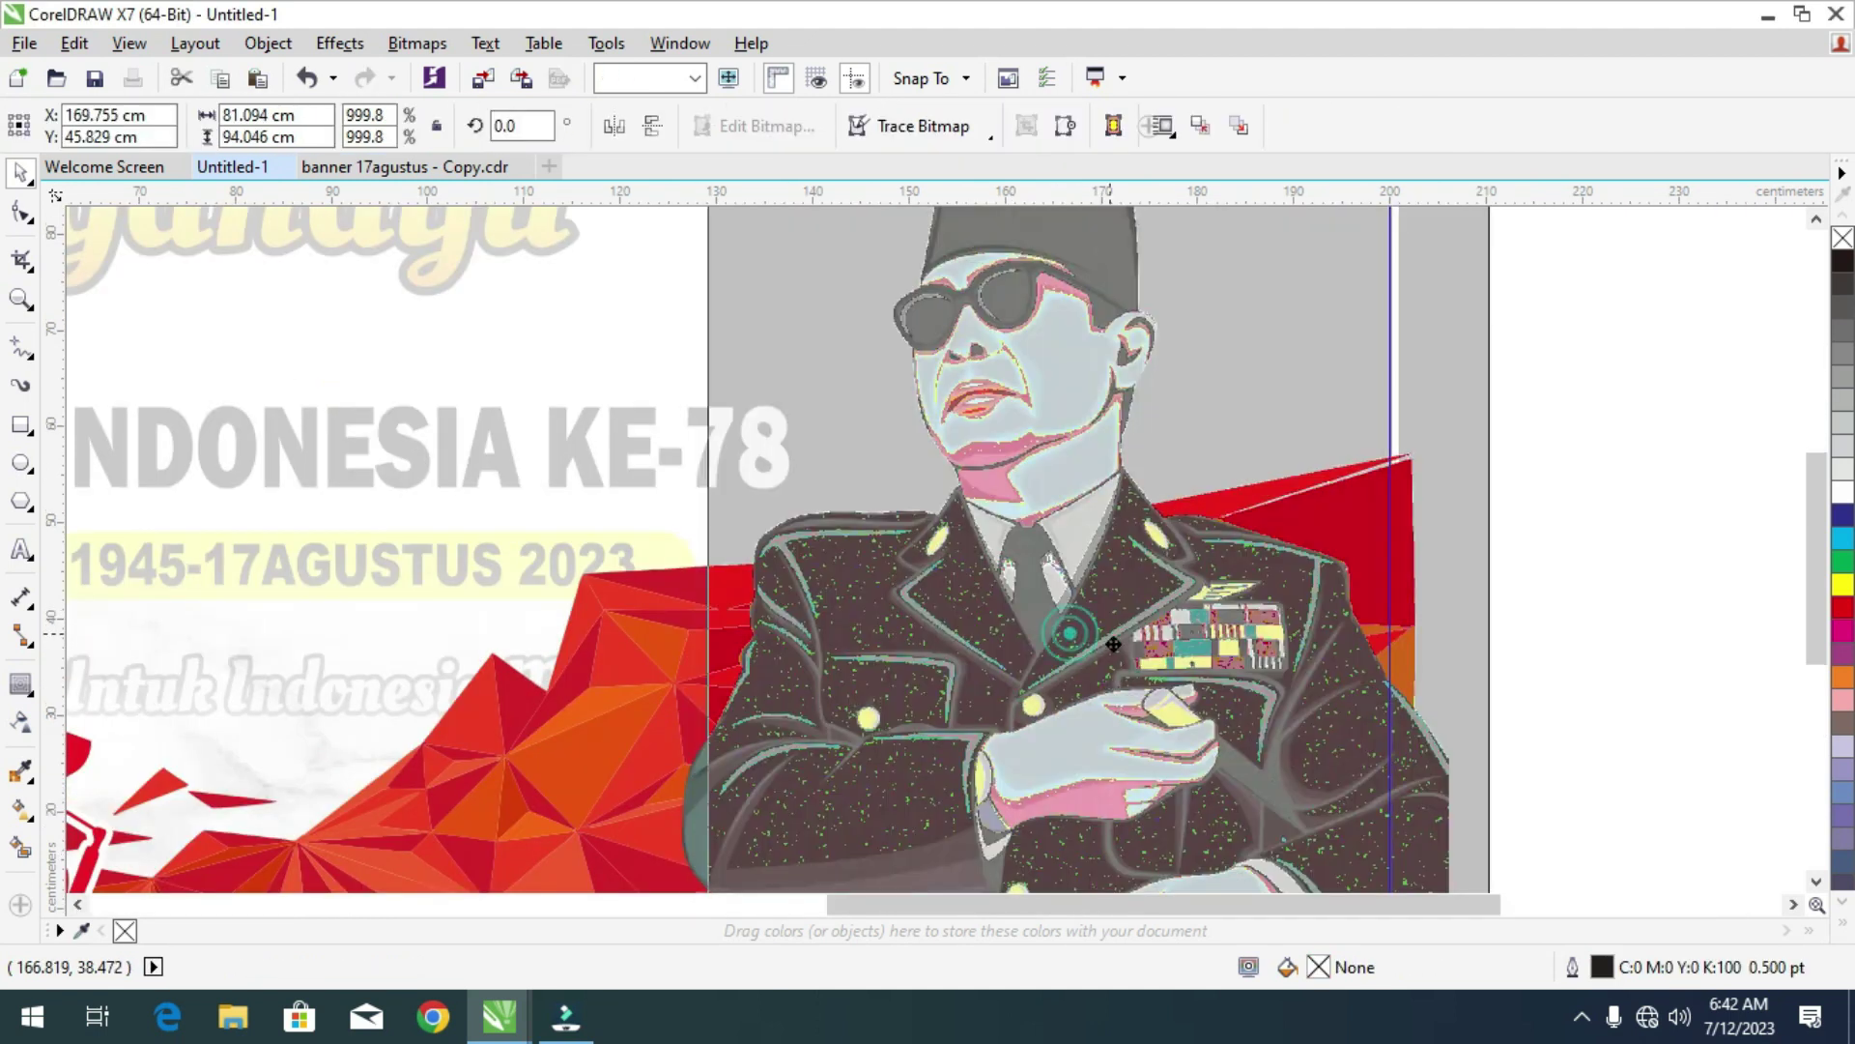
scroll(1084, 544, "down", 3)
scroll(995, 663, "up", 2)
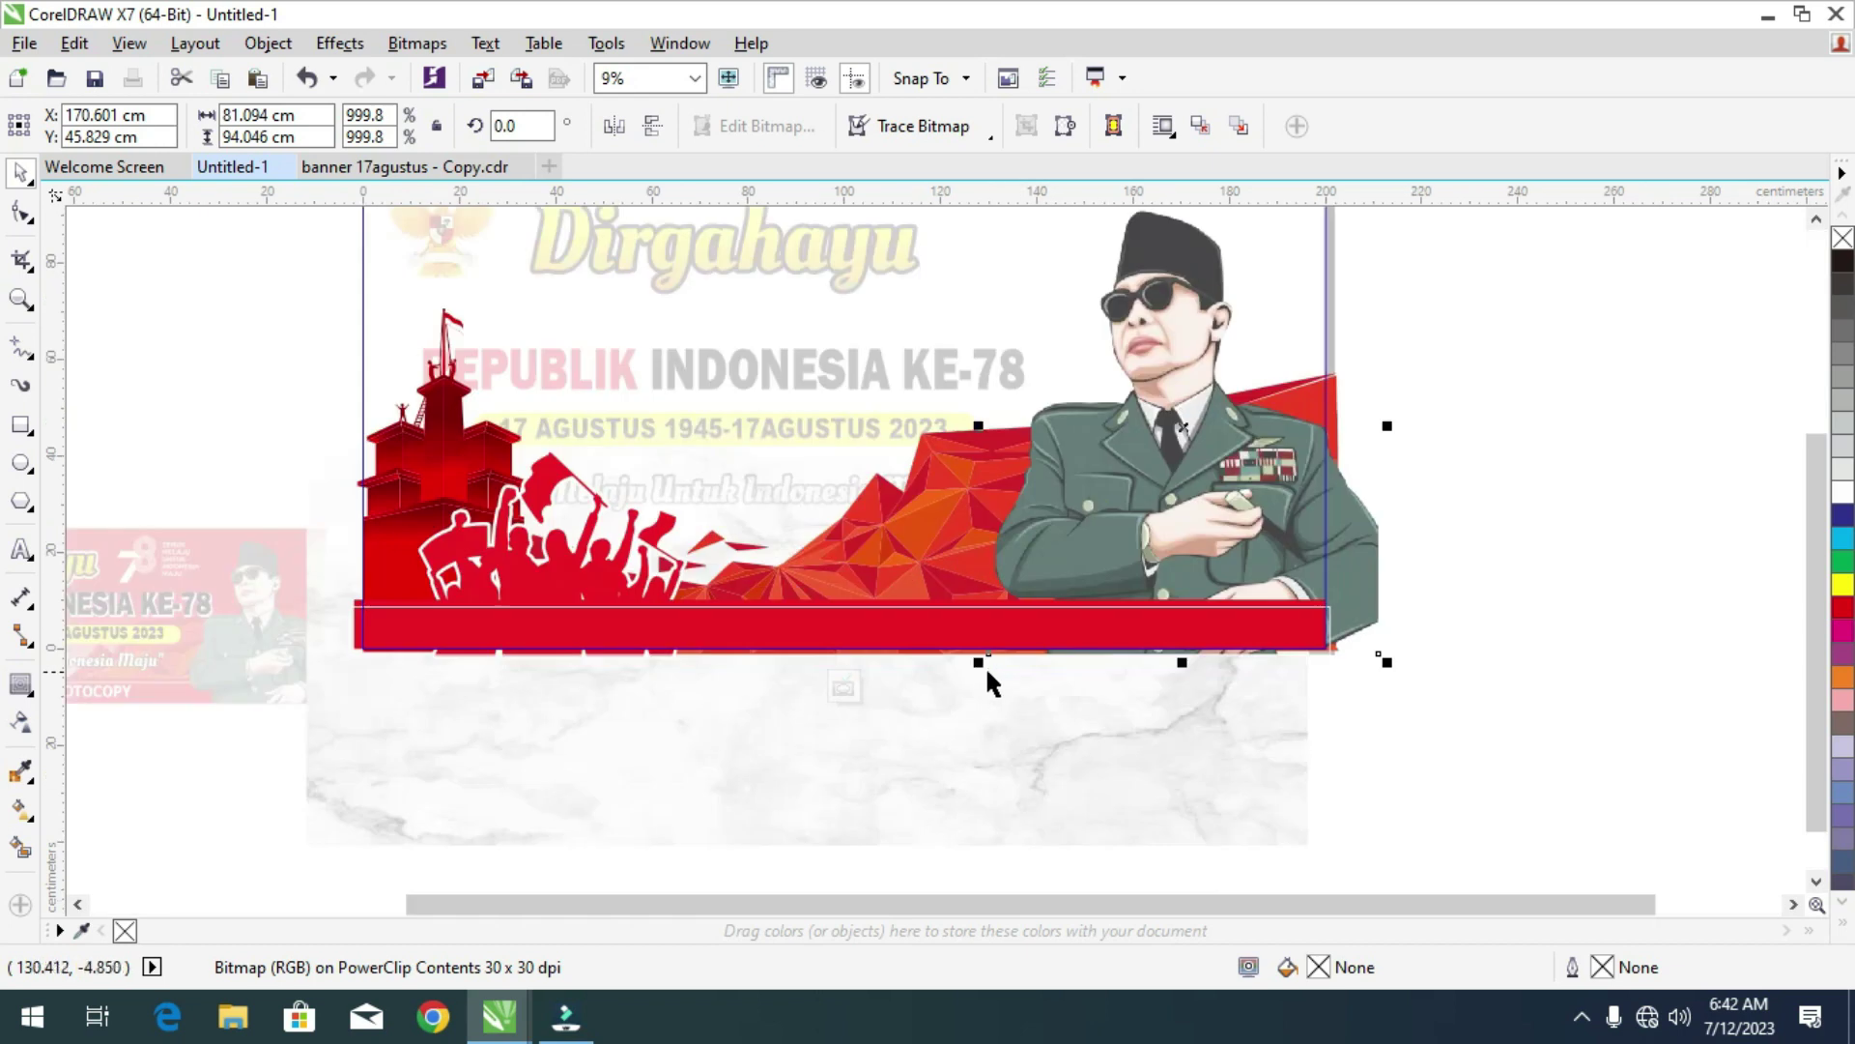
left_click_drag(984, 665, 968, 674)
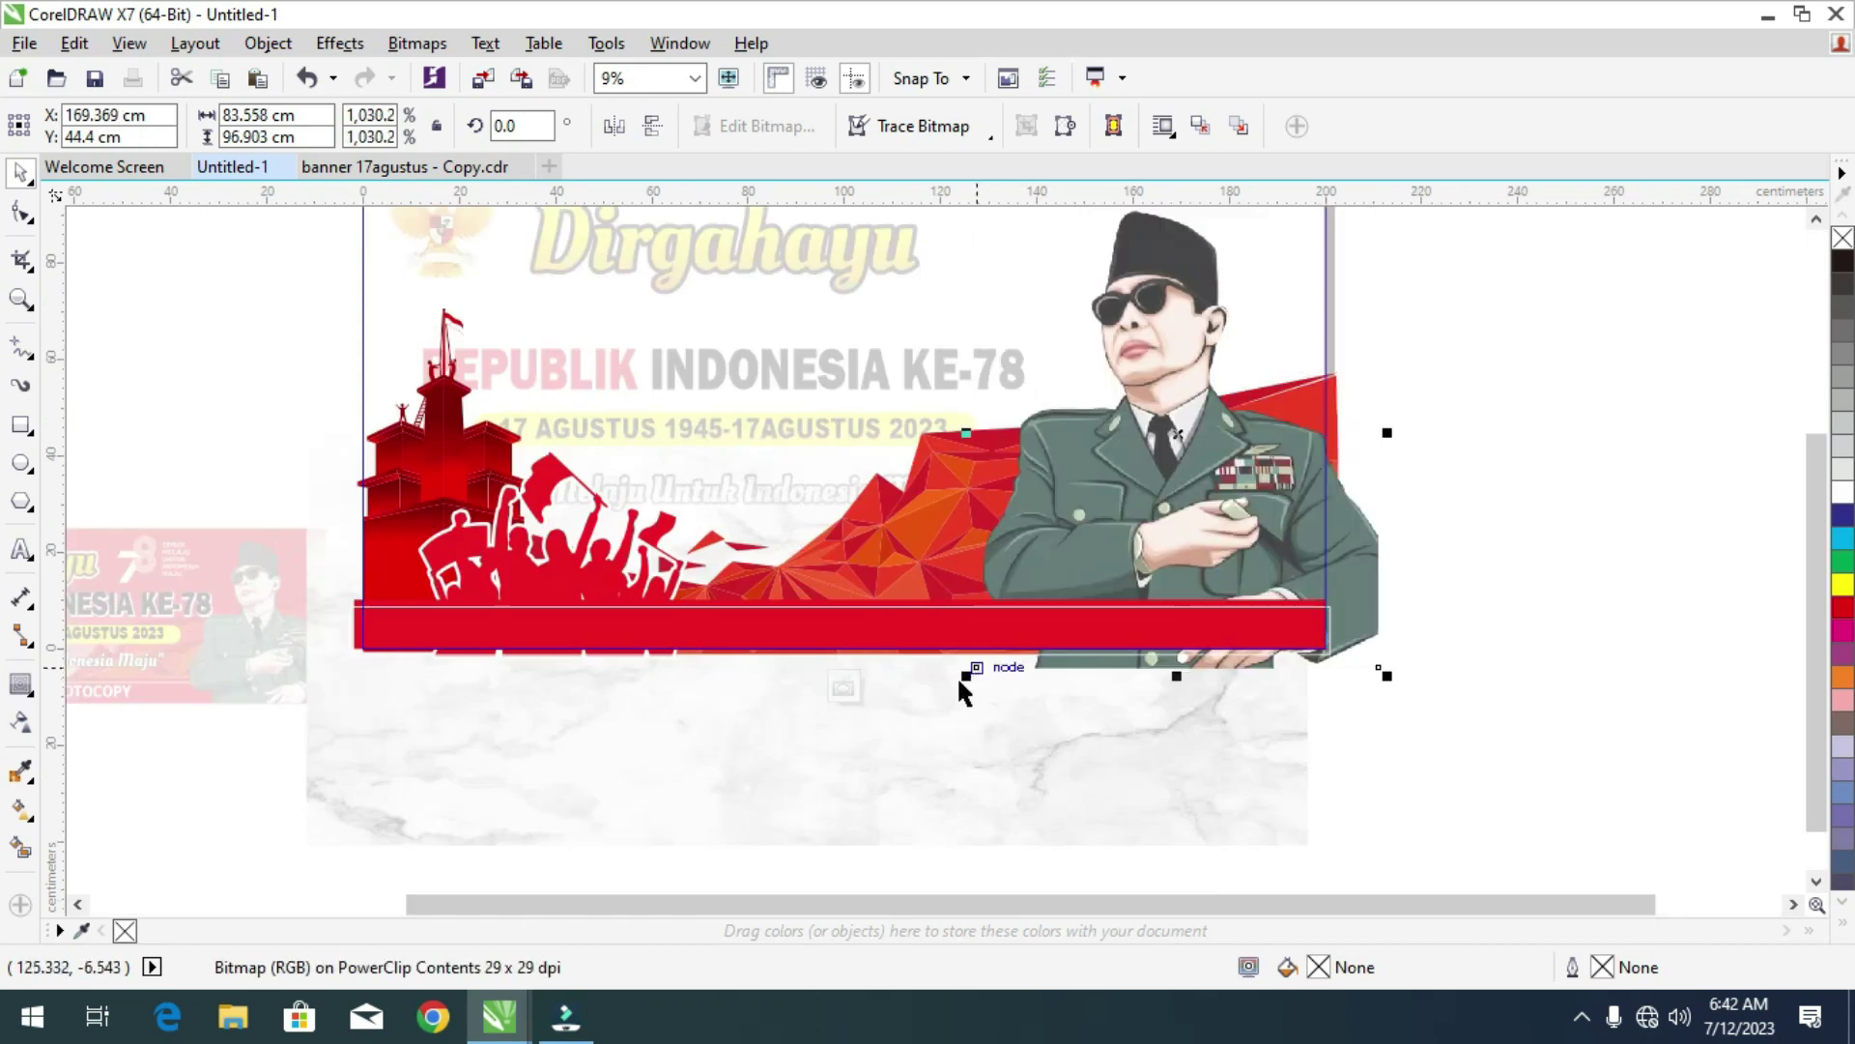
left_click(843, 688)
scroll(850, 672, "down", 2)
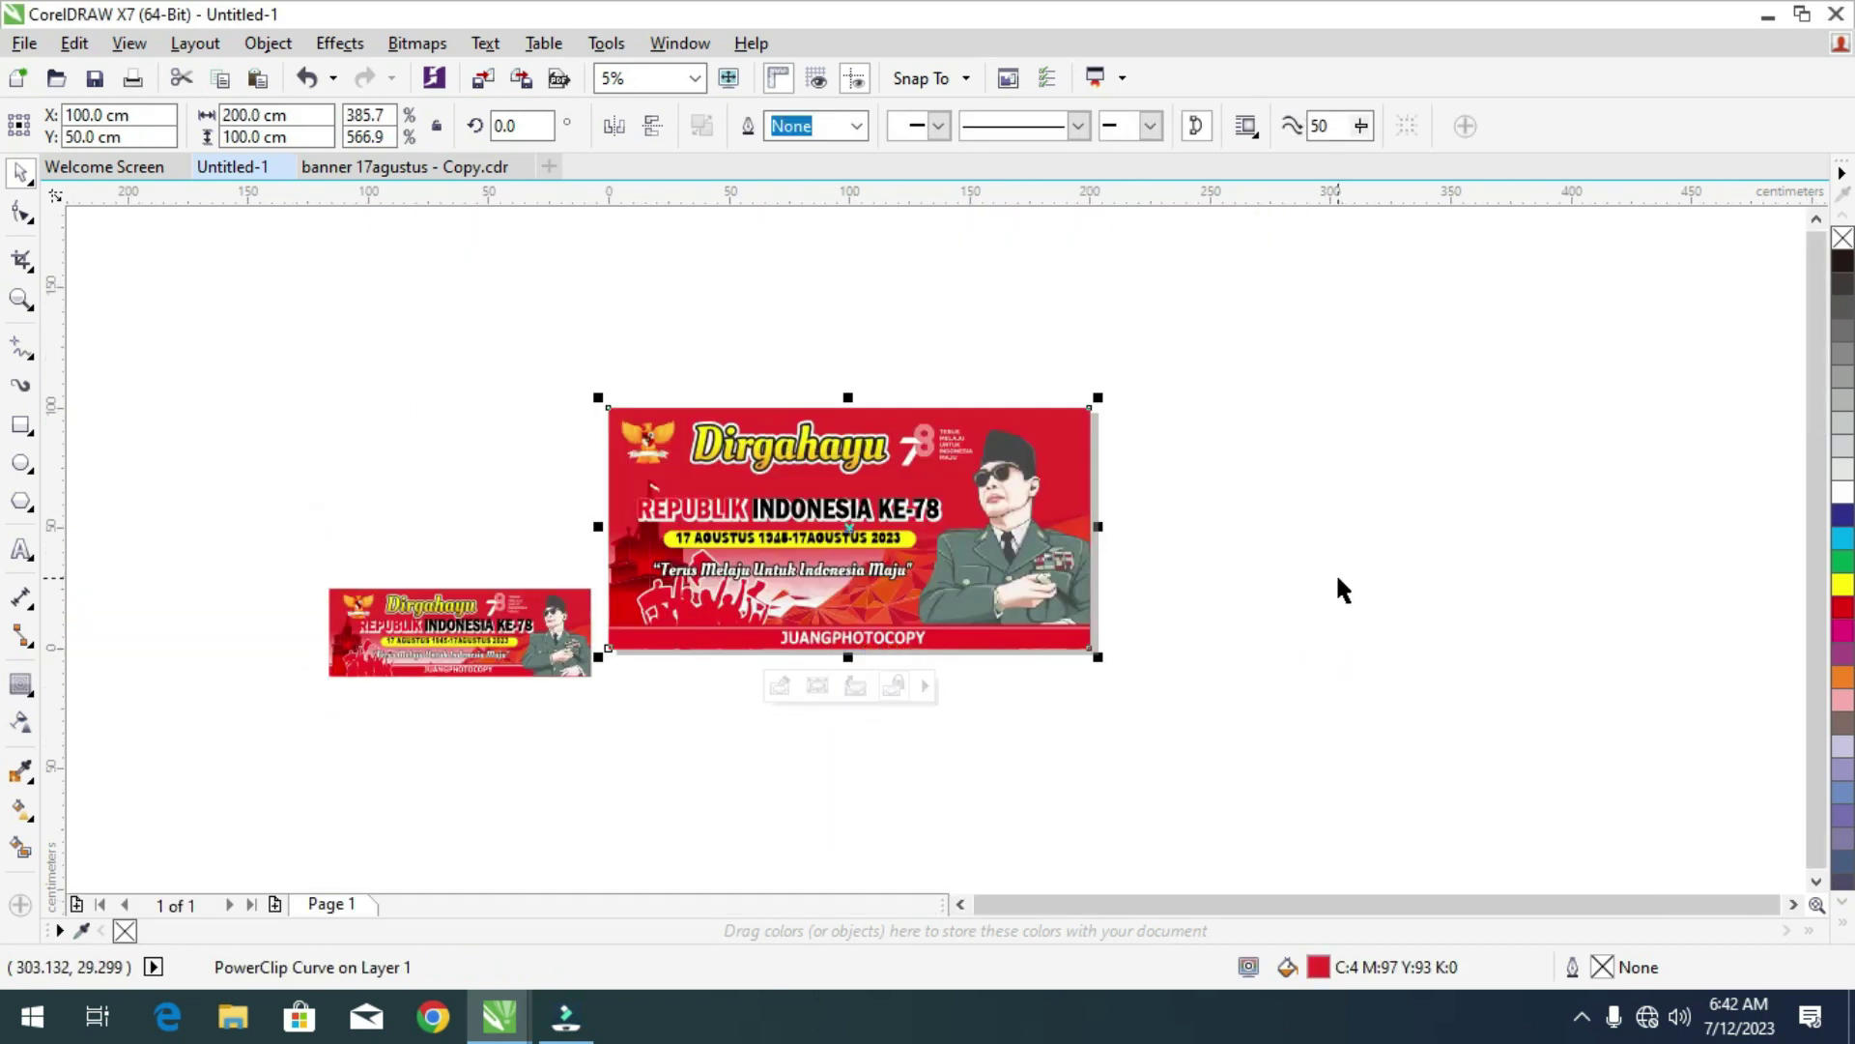
Move the slogan slightly lower and enlarge it from its centre to about 119.3 x 9.1 cm.
left_click(1338, 579)
scroll(736, 568, "up", 2)
left_click_drag(403, 578, 1090, 617)
scroll(887, 618, "up", 2)
left_click_drag(740, 598, 740, 607)
scroll(878, 553, "up", 2)
left_click_drag(899, 554, 899, 602)
scroll(898, 602, "down", 2)
mouse_move(1283, 585)
left_mouse_down()
mouse_move(1256, 585)
mouse_move(1319, 583)
left_mouse_up()
scroll(1319, 584, "down", 2)
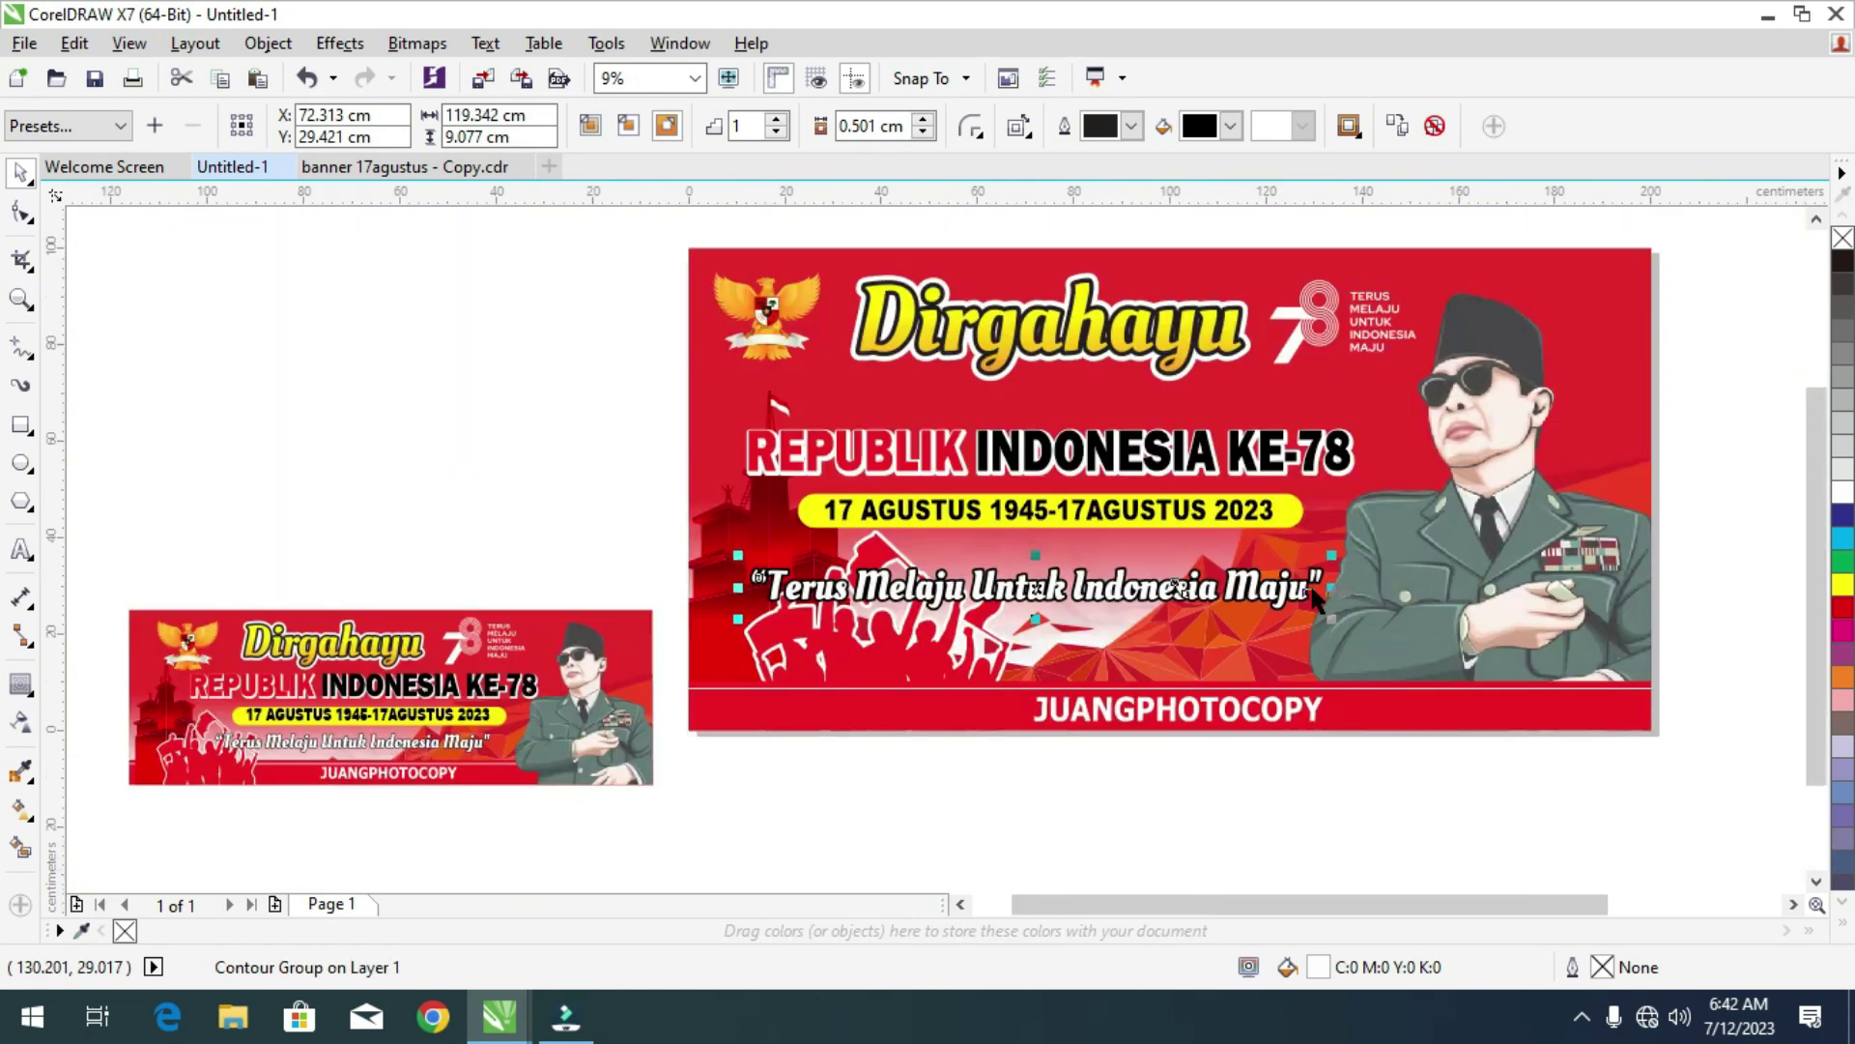
Lower the date text and yellow bar to a vertical position of about 43.3 cm and enlarge them slightly from the centre.
left_click_drag(534, 467, 1323, 546)
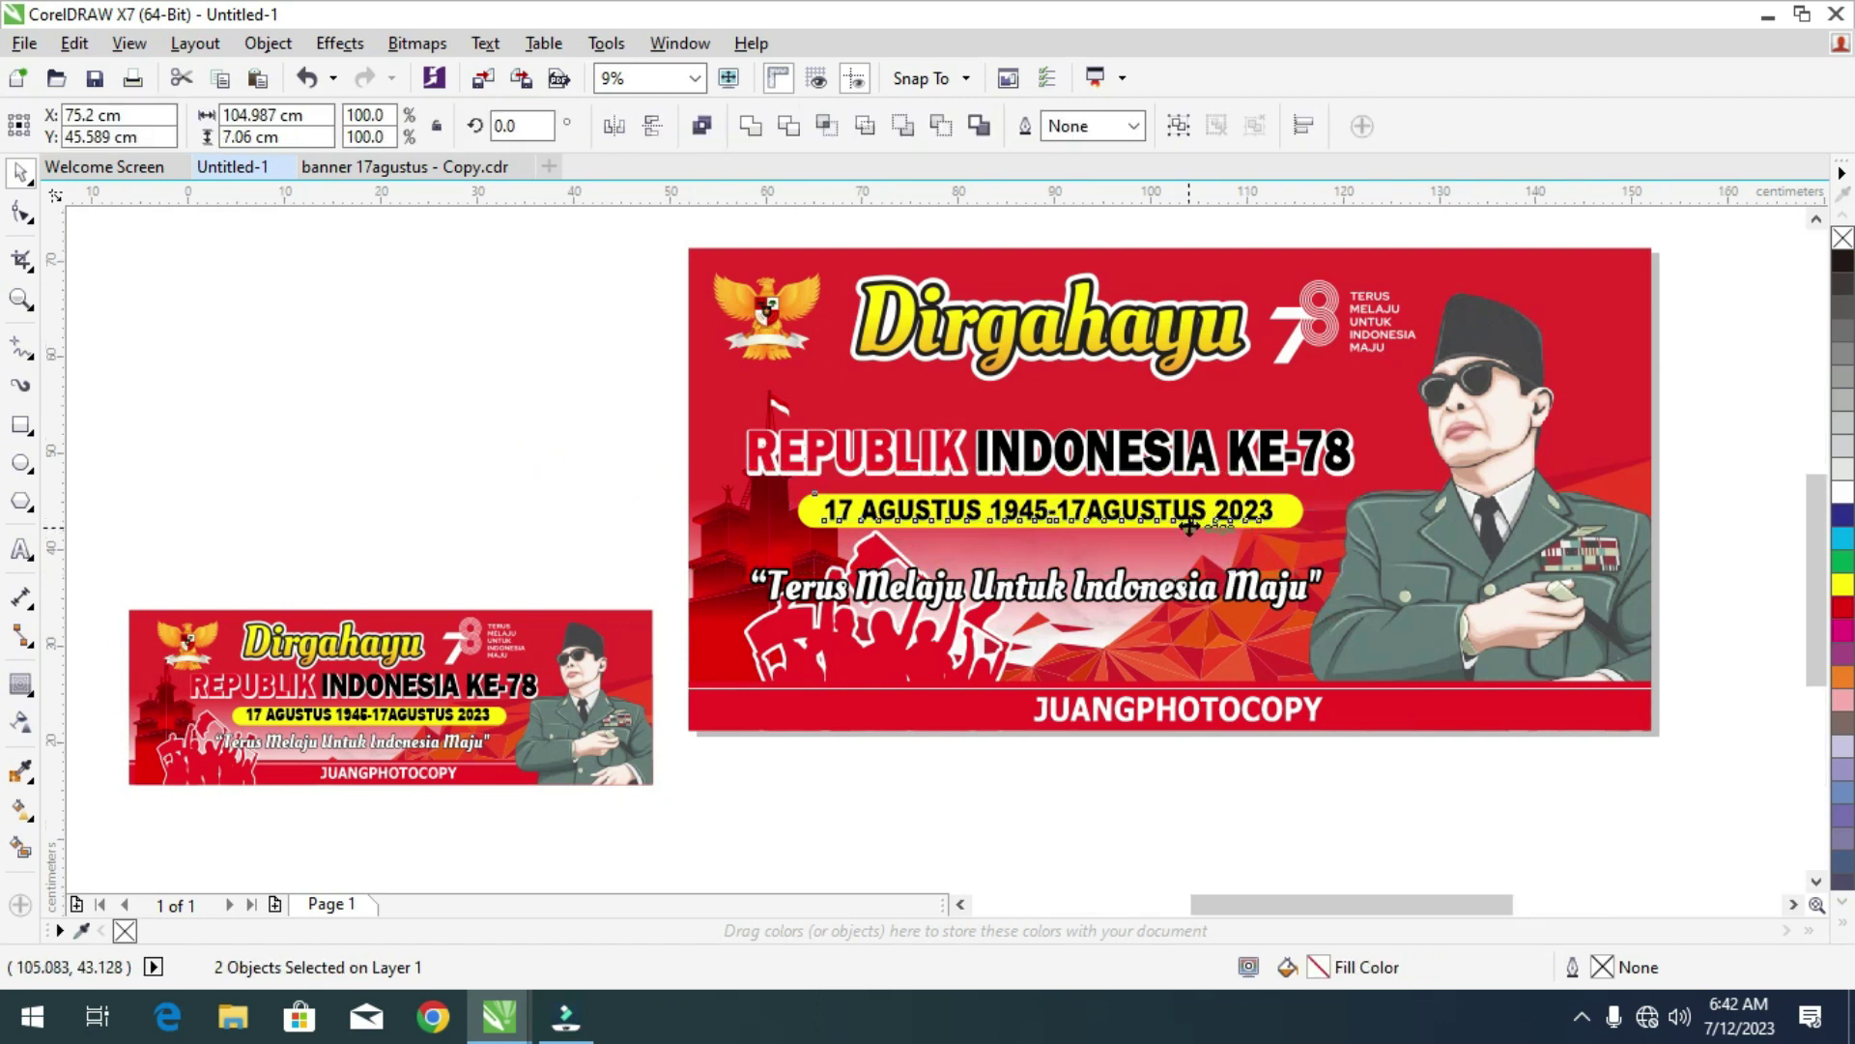
scroll(1189, 525, "up", 2)
mouse_move(1185, 526)
left_mouse_down()
mouse_move(1102, 435)
mouse_move(1186, 549)
left_mouse_up()
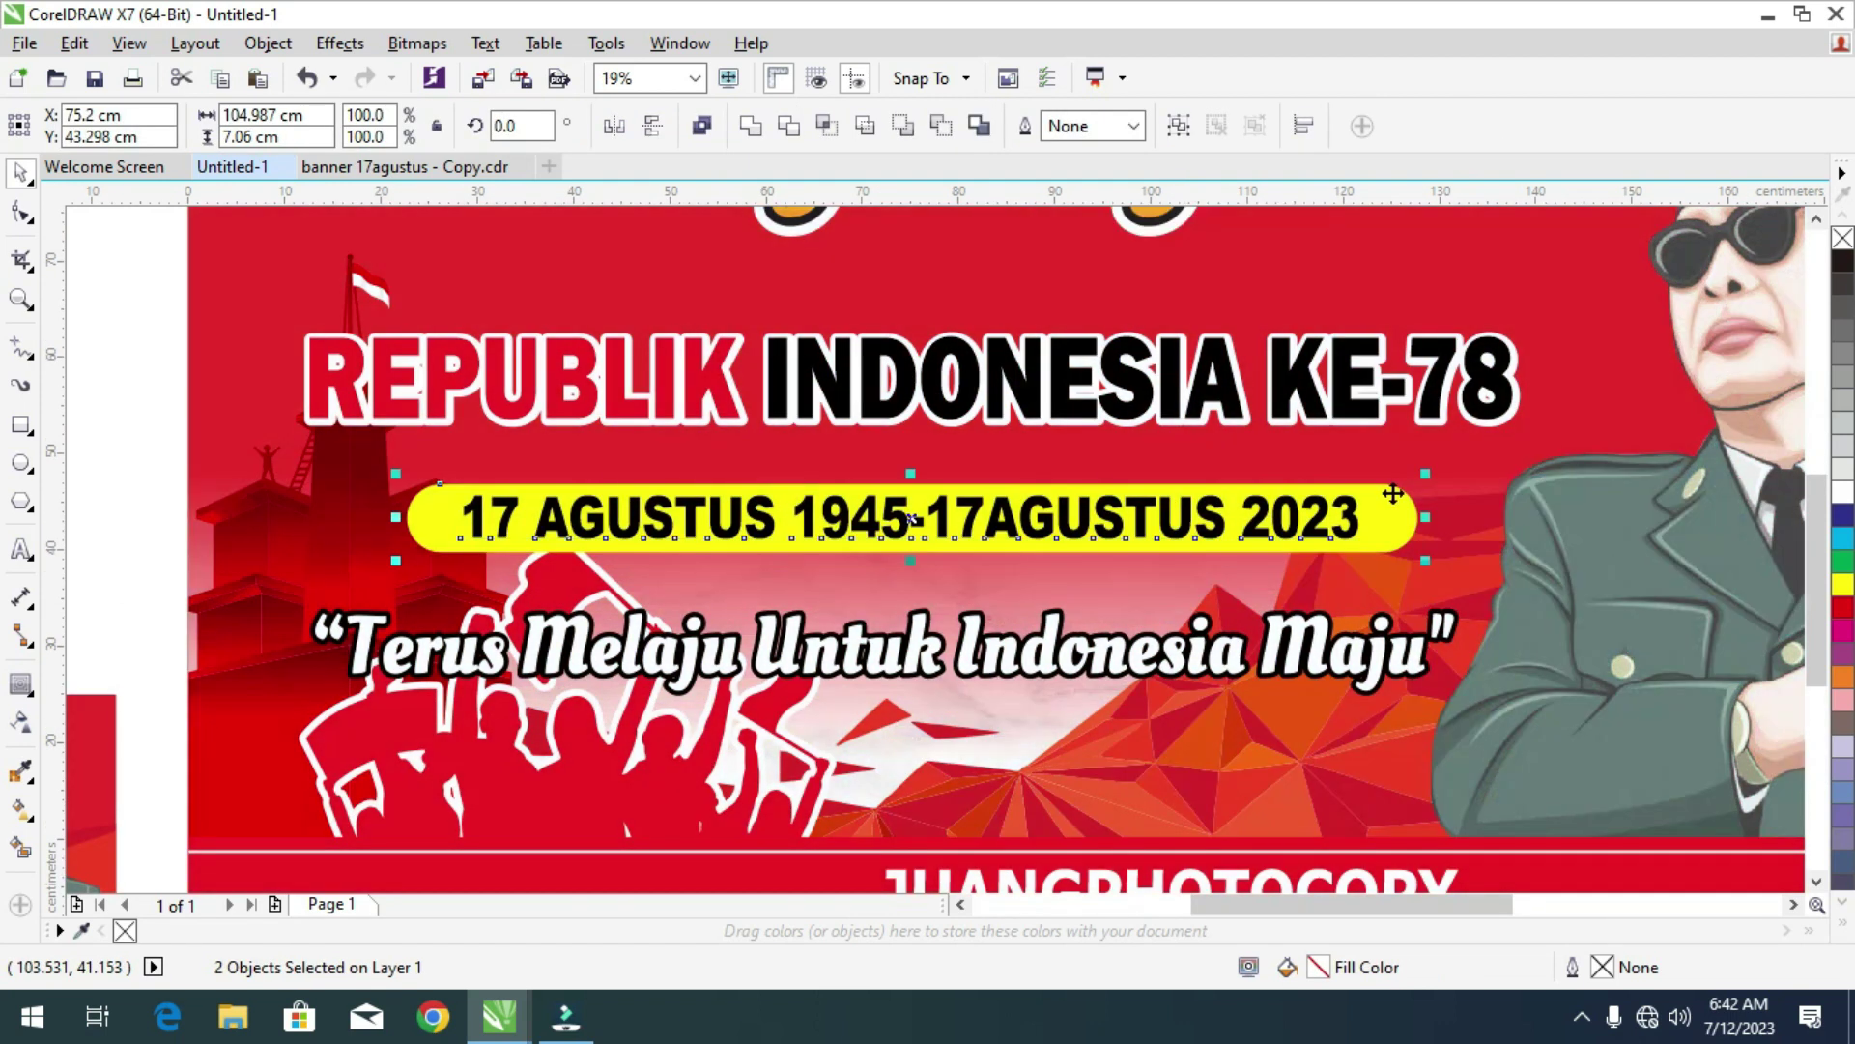
left_click_drag(1429, 476, 1471, 479)
scroll(1353, 512, "down", 2)
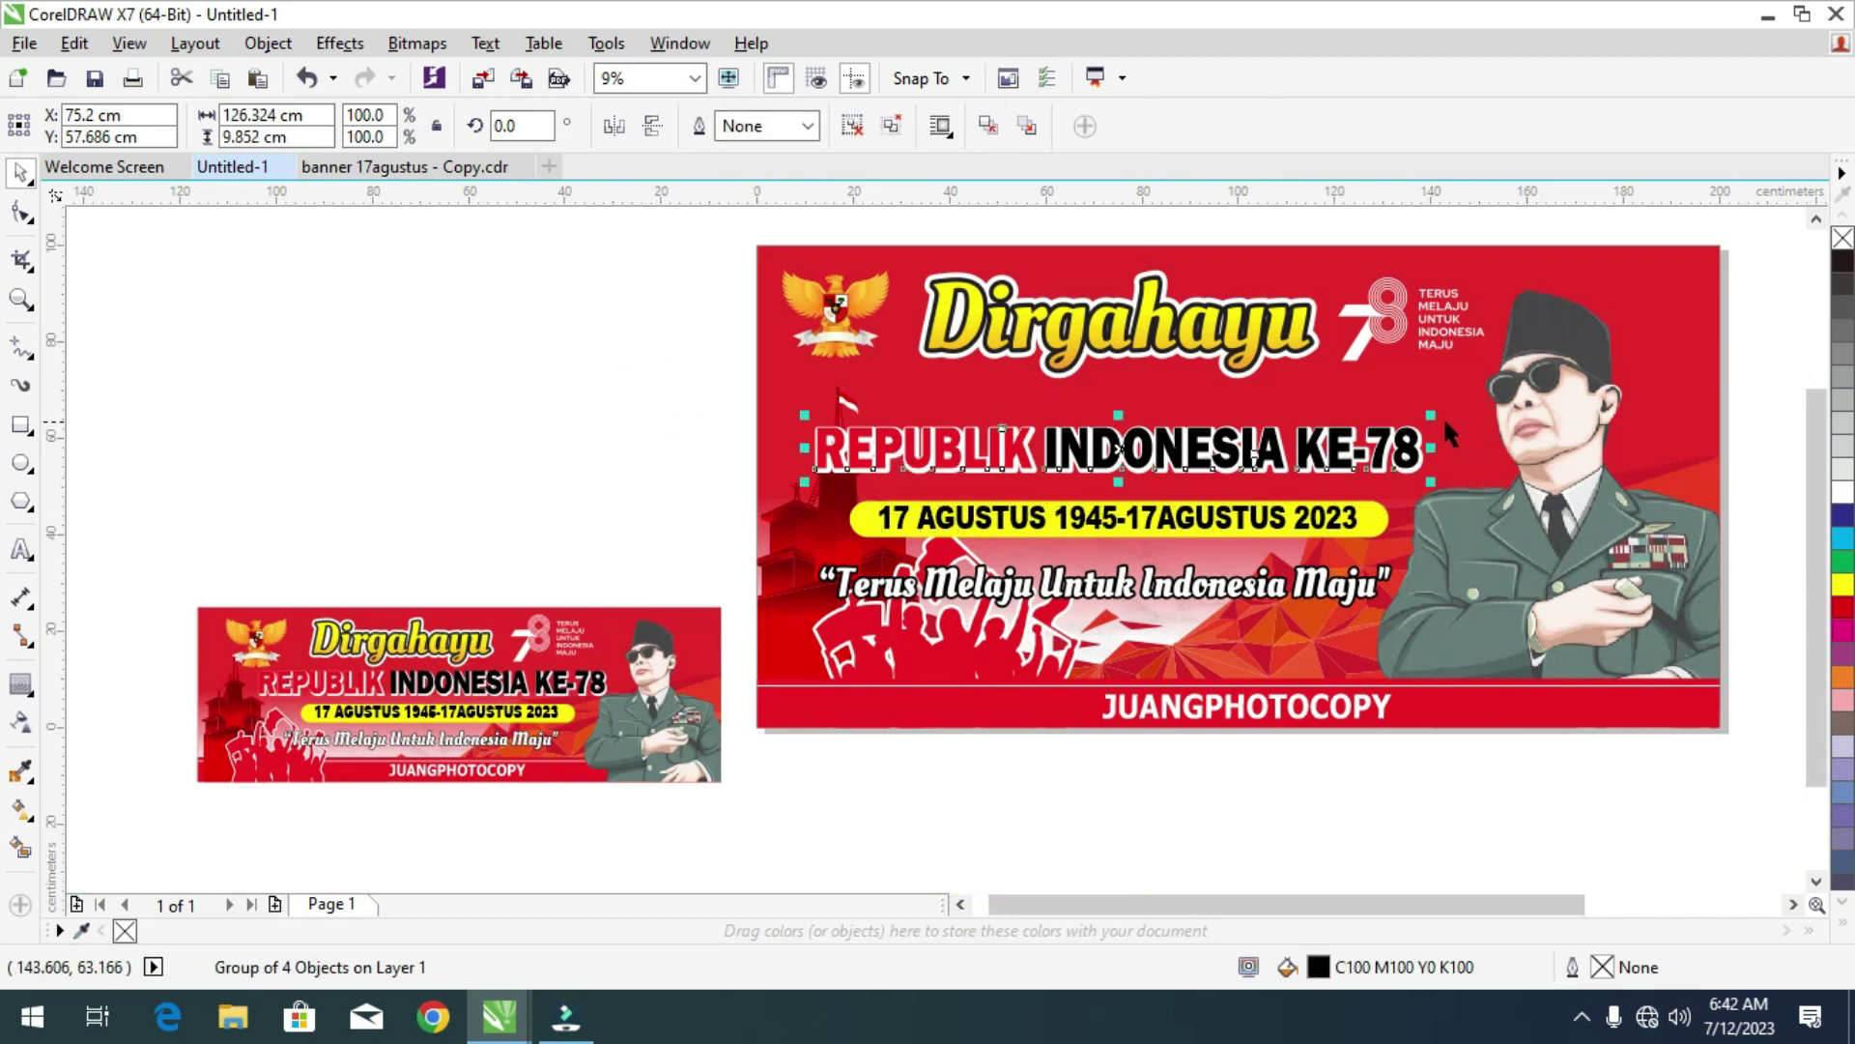
Enlarge the "REPUBLIK INDONESIA KE-78" lettering proportionally toward the portrait to about 139.5 x 10.9 cm, and extend it slightly toward the banner's left edge.
left_click_drag(1436, 411, 1495, 410)
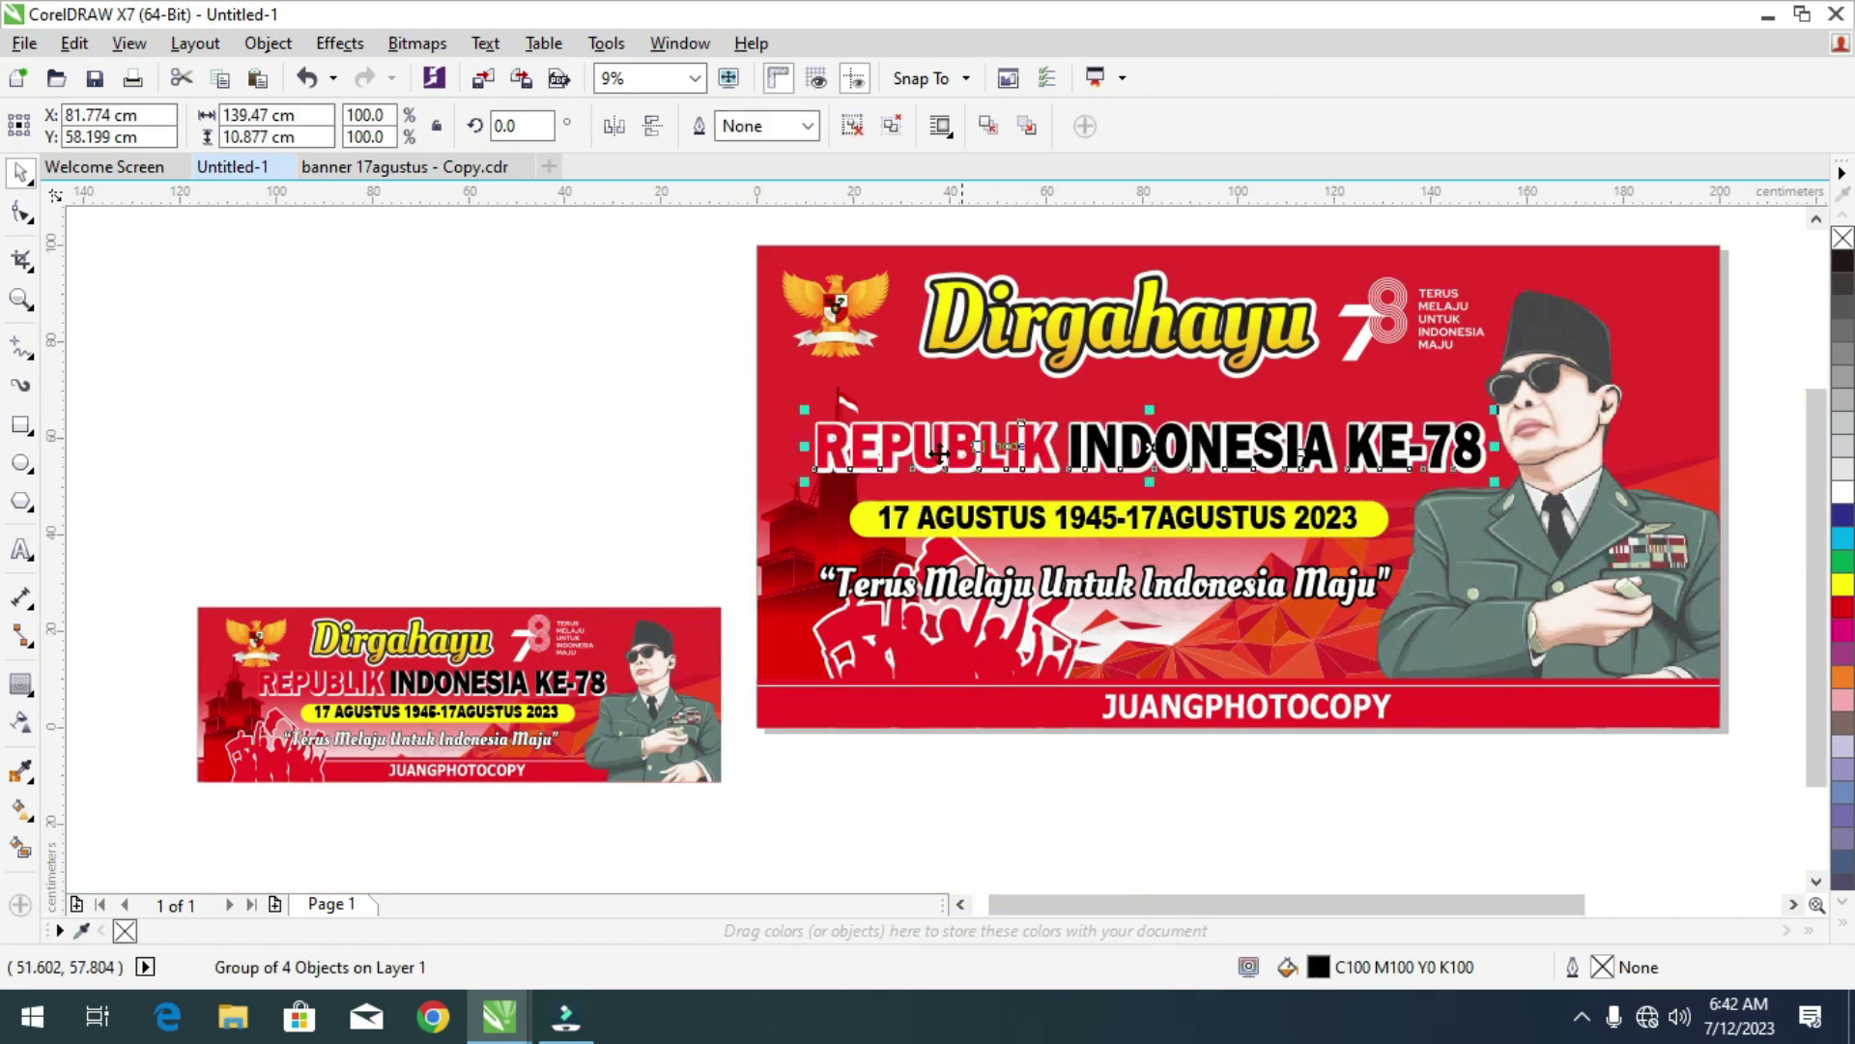
left_click_drag(802, 411, 784, 406)
left_click(595, 408)
Compare the rebuilt banner's overall layout with the smaller original beside it, and switch to the "banner 17agustus - Copy.cdr" document.
scroll(848, 388, "down", 2)
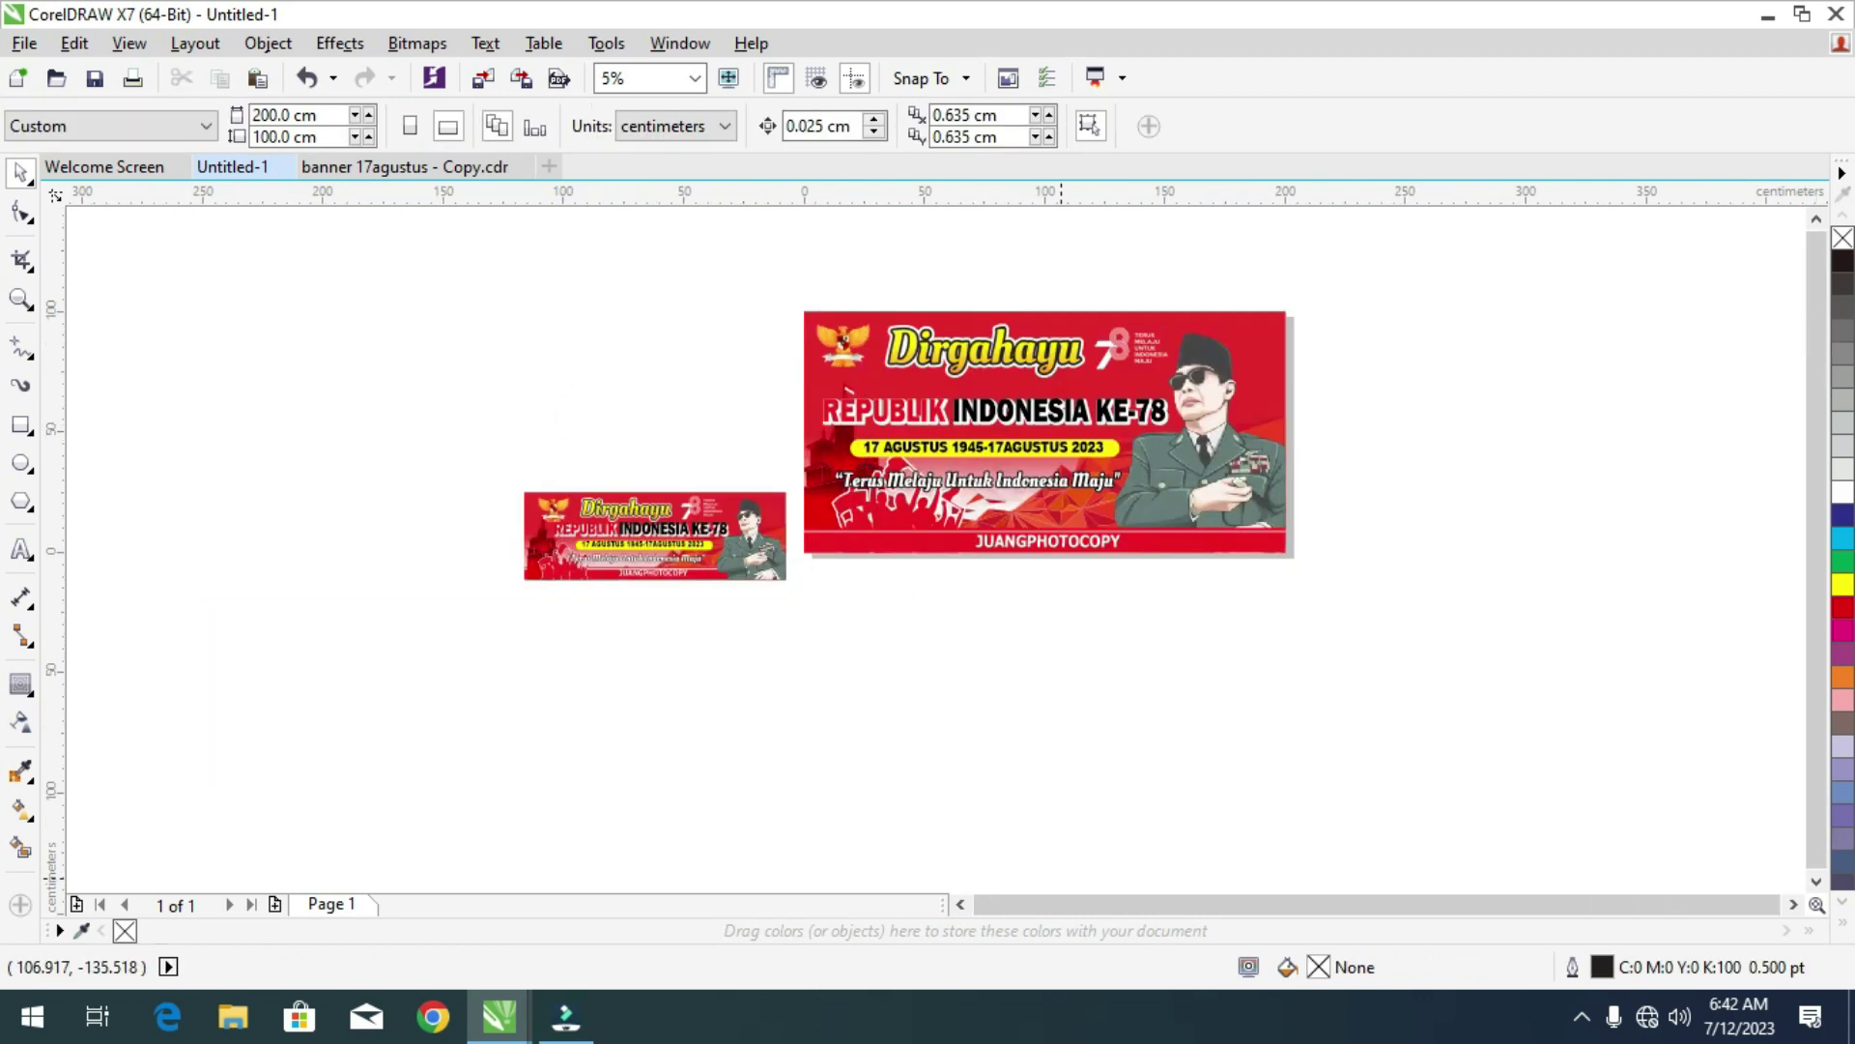
scroll(754, 529, "up", 2)
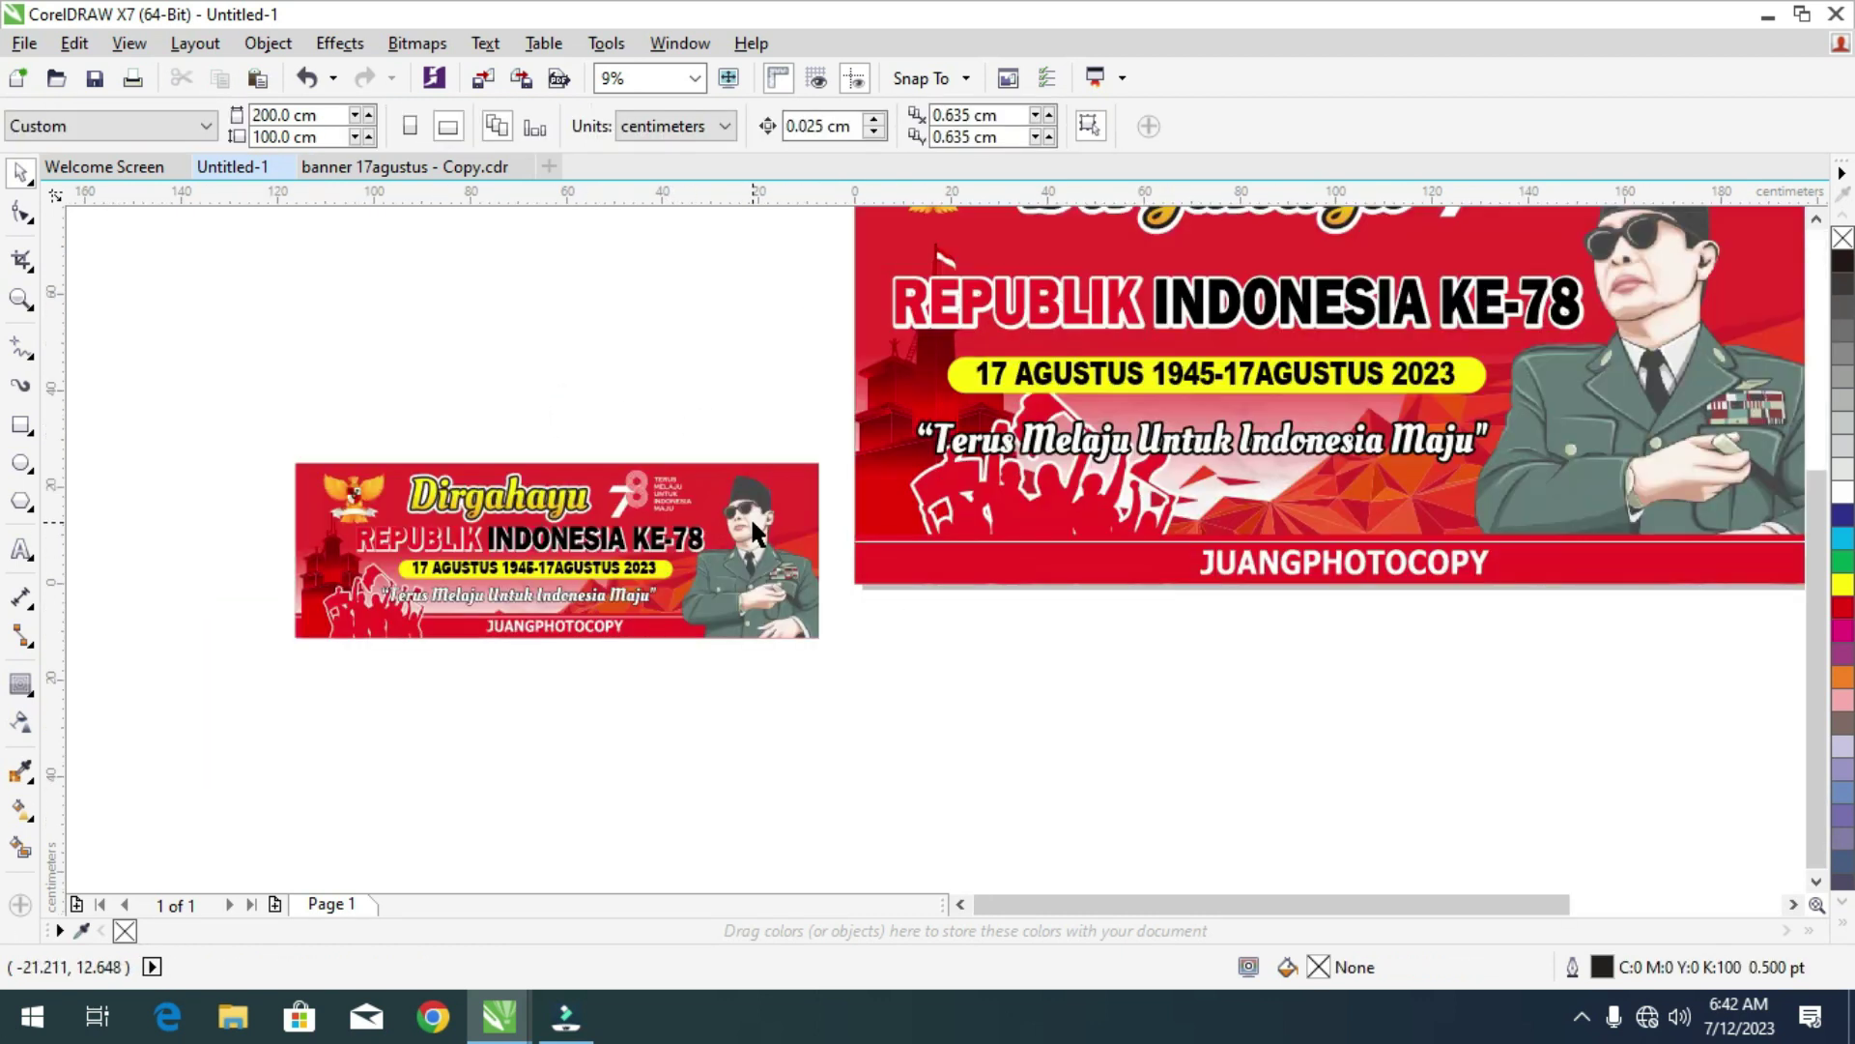
scroll(832, 522, "down", 2)
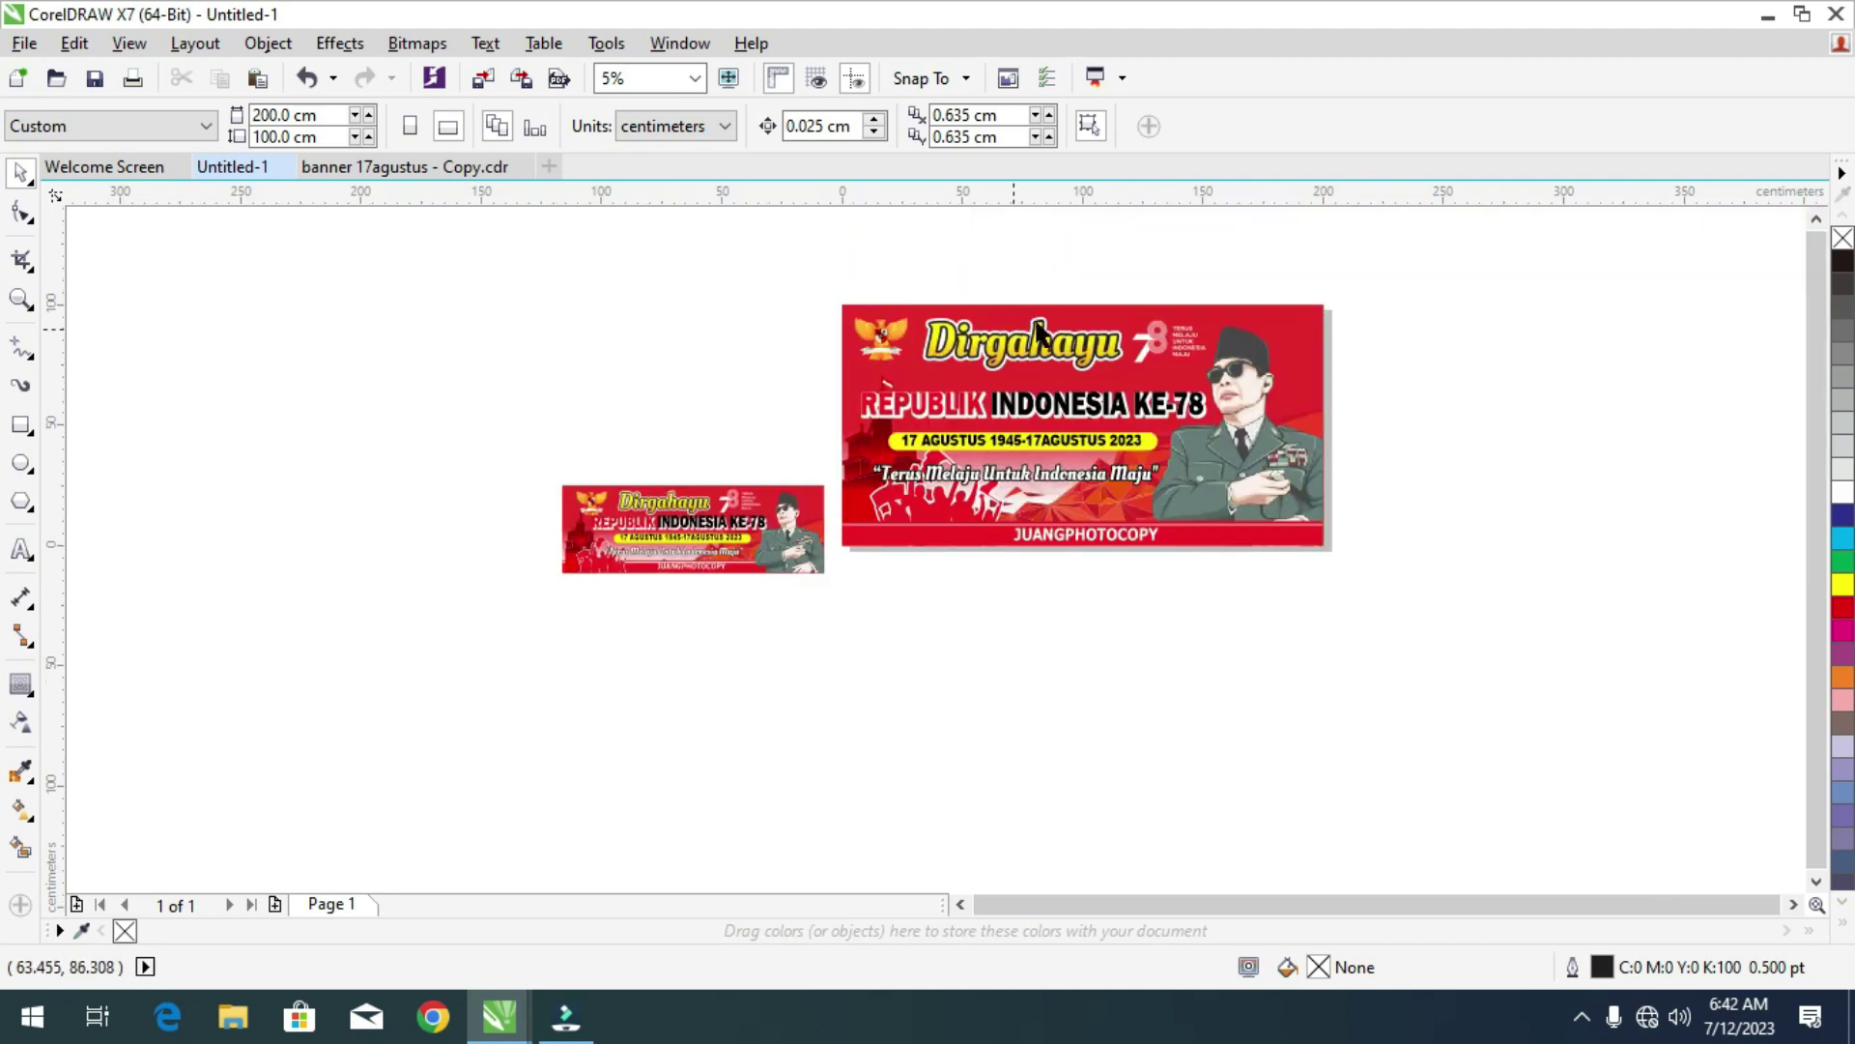
scroll(1034, 339, "up", 2)
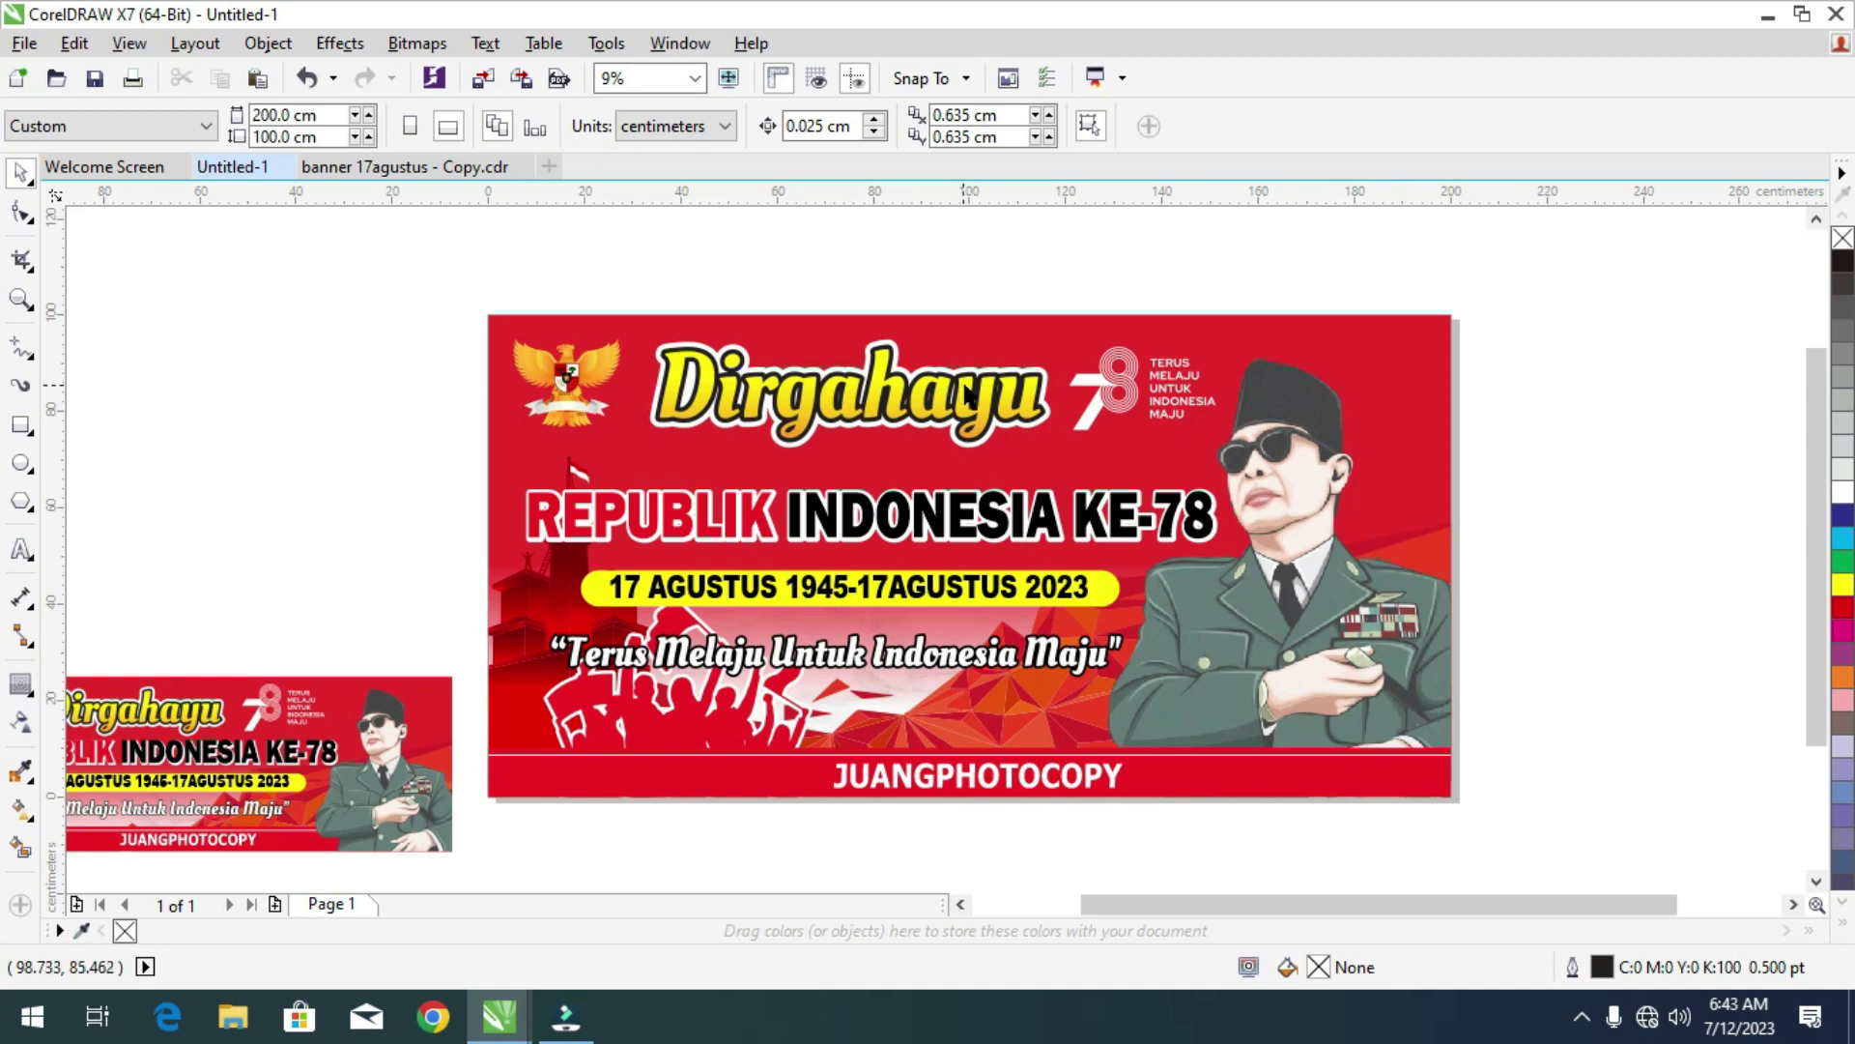
scroll(967, 391, "down", 2)
scroll(860, 439, "up", 2)
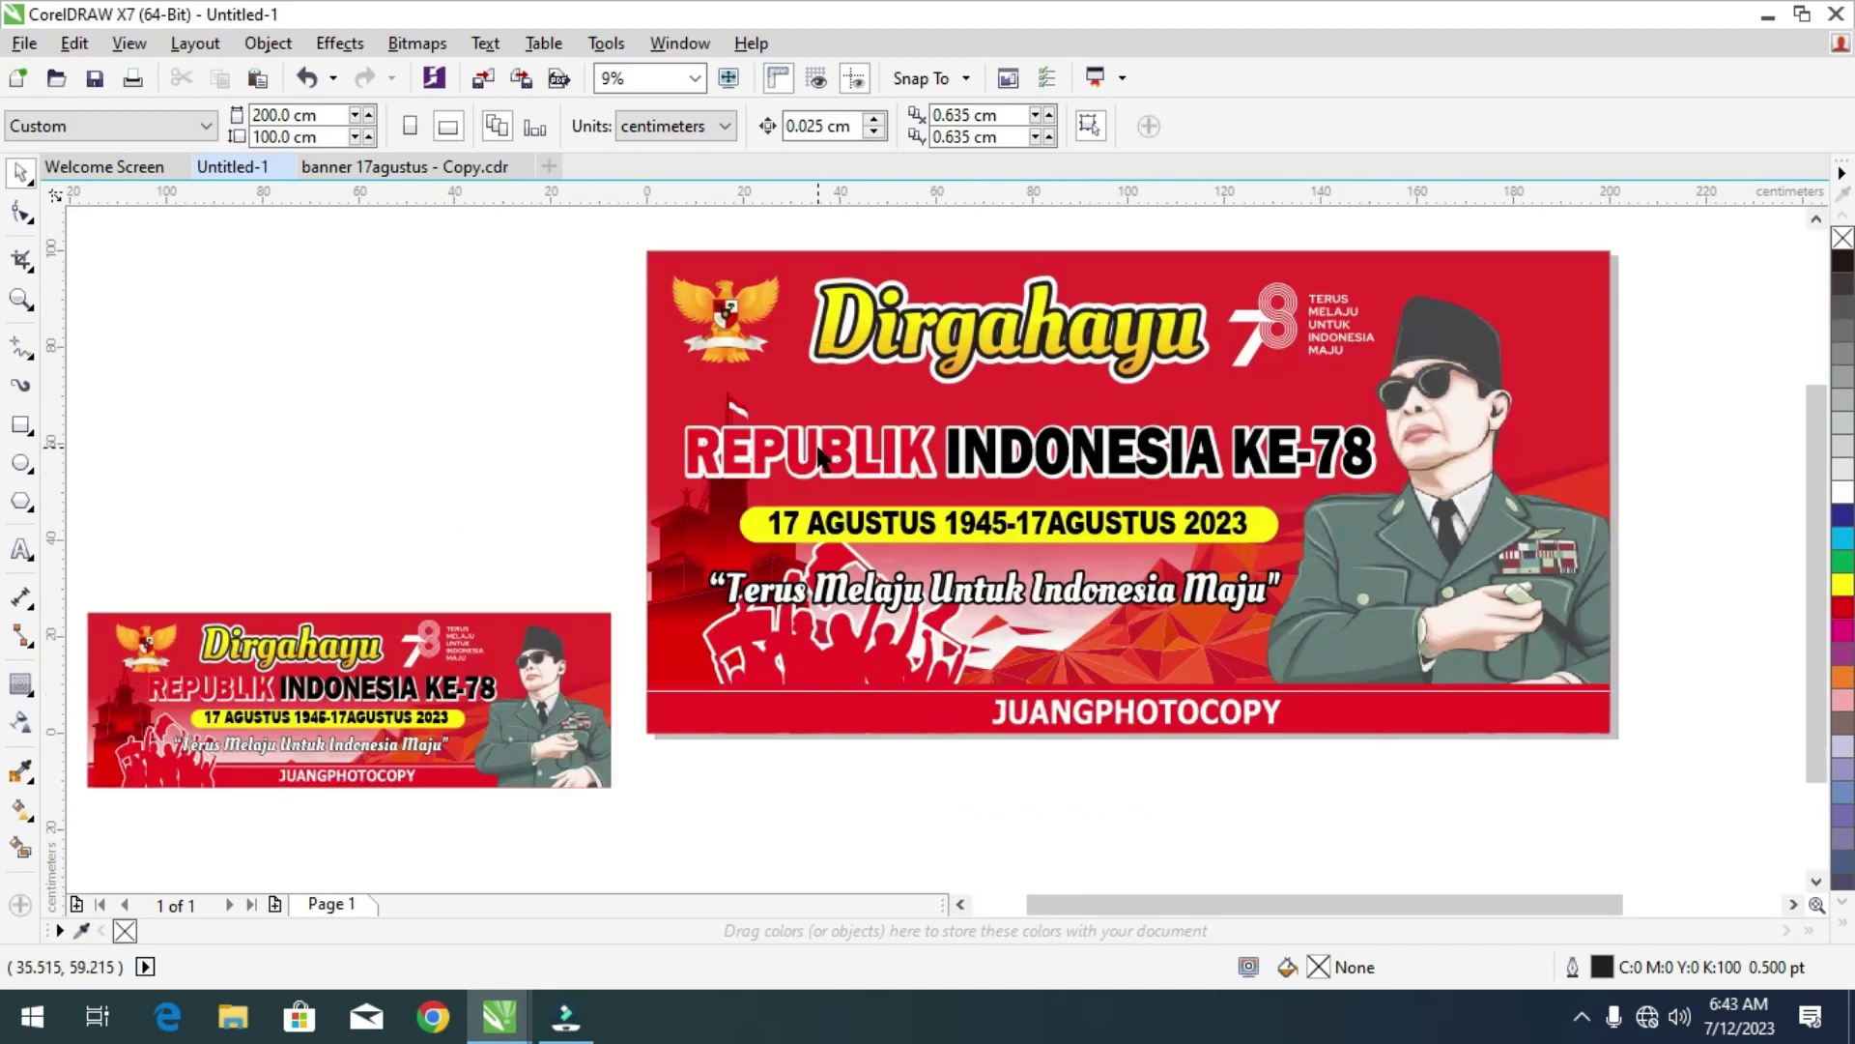
left_click(404, 176)
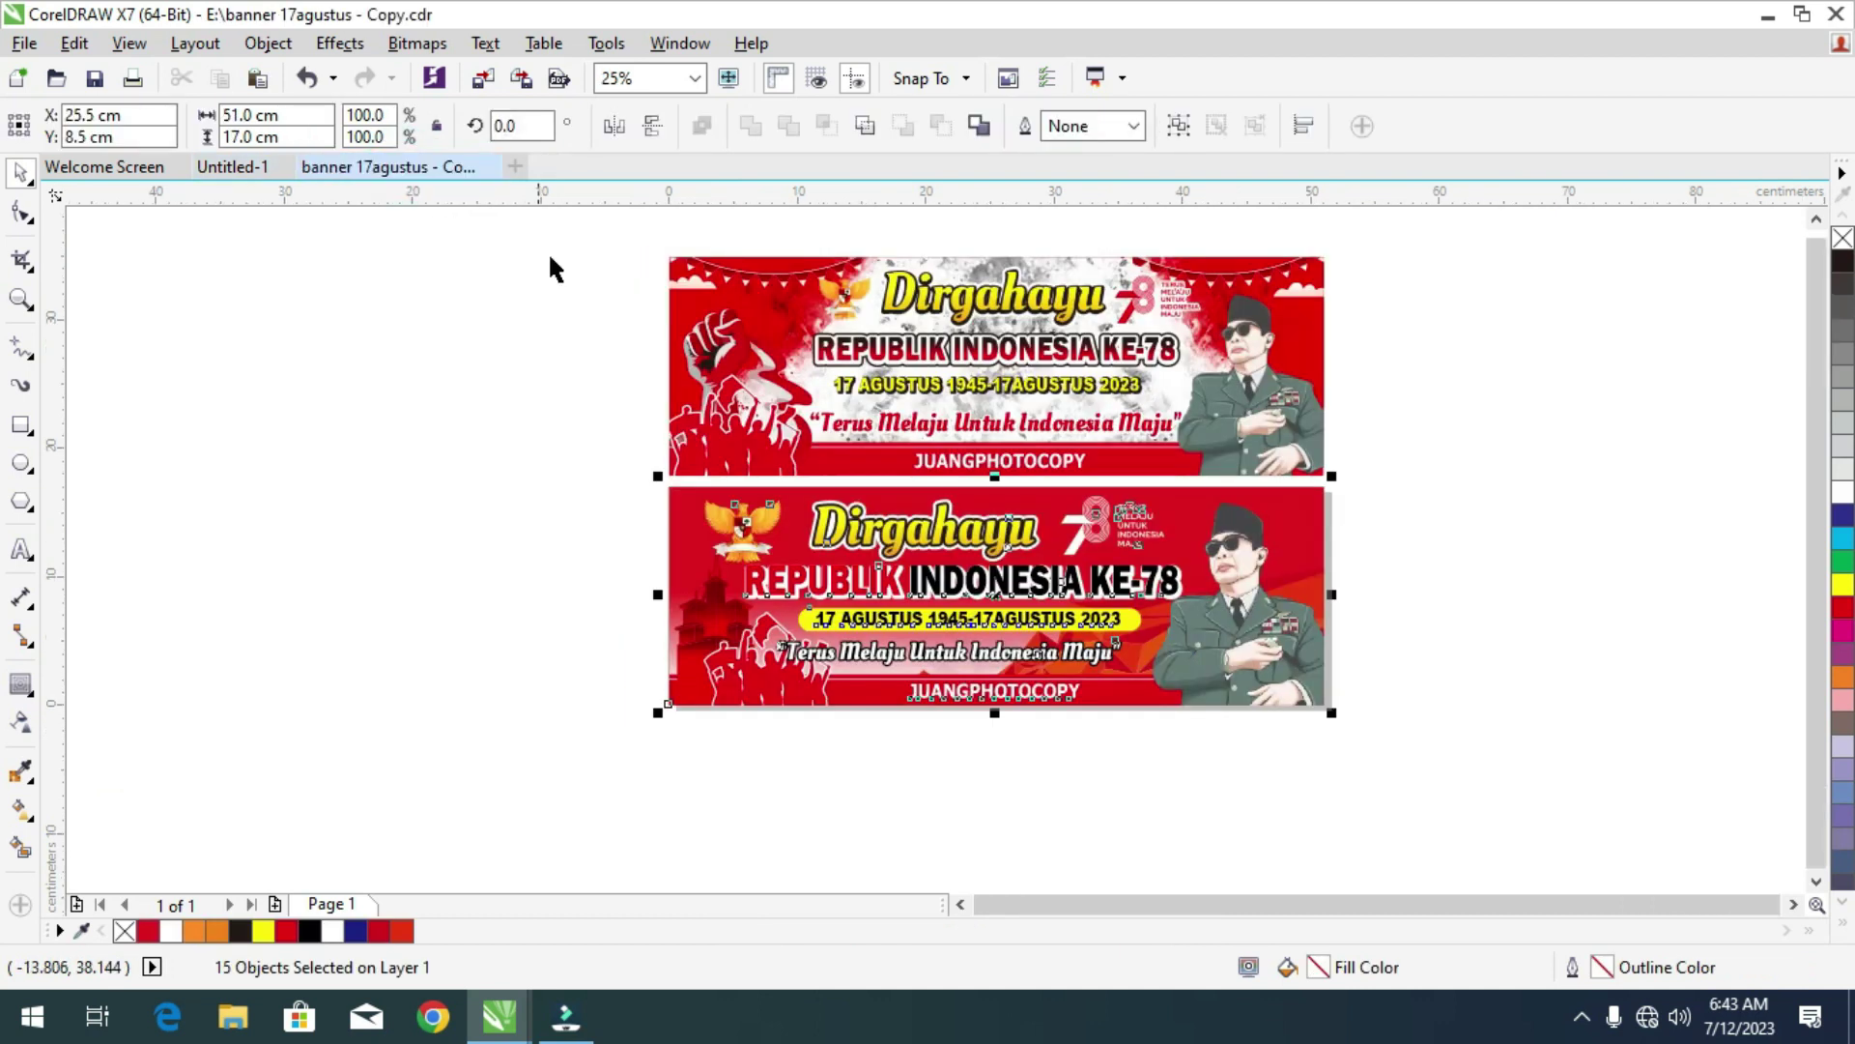